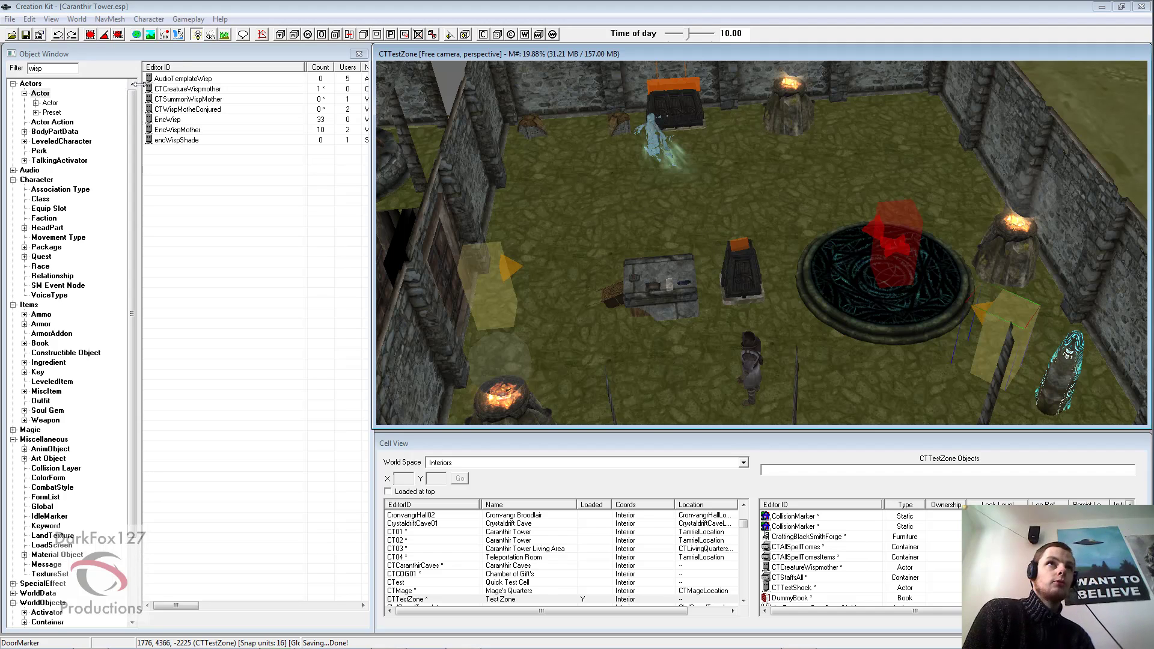
Select the CTCreatureWispmother actor placed in the test zone and inspect it up close
middle_drag(533, 172, 544, 173)
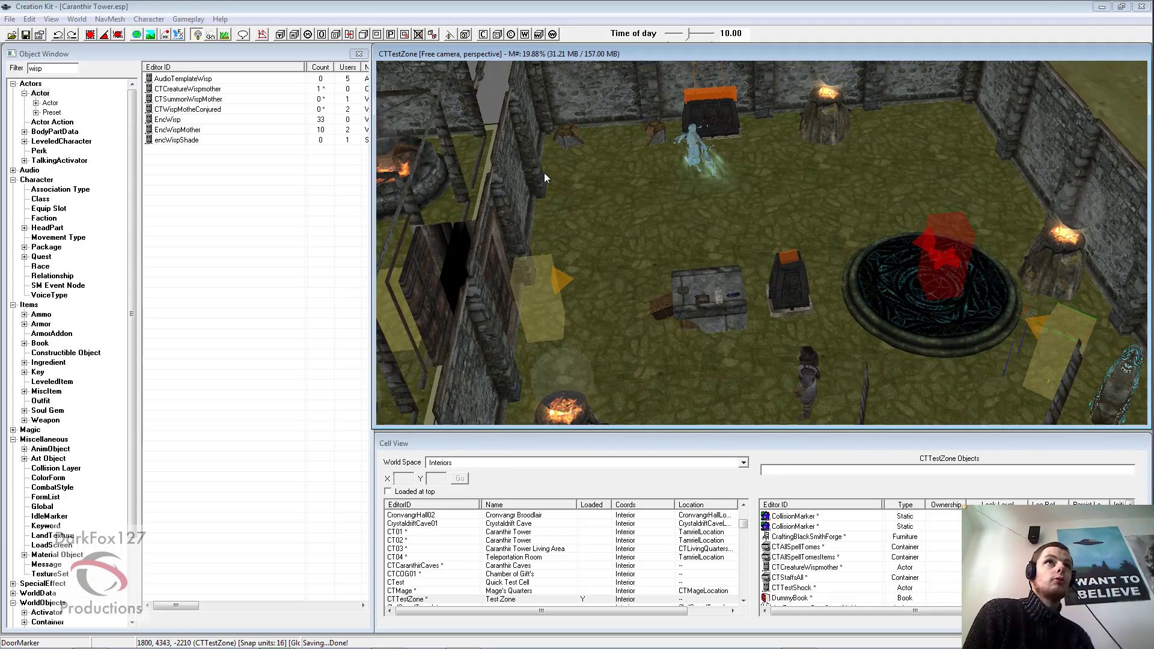
scroll(559, 181, up, 5)
click(653, 138)
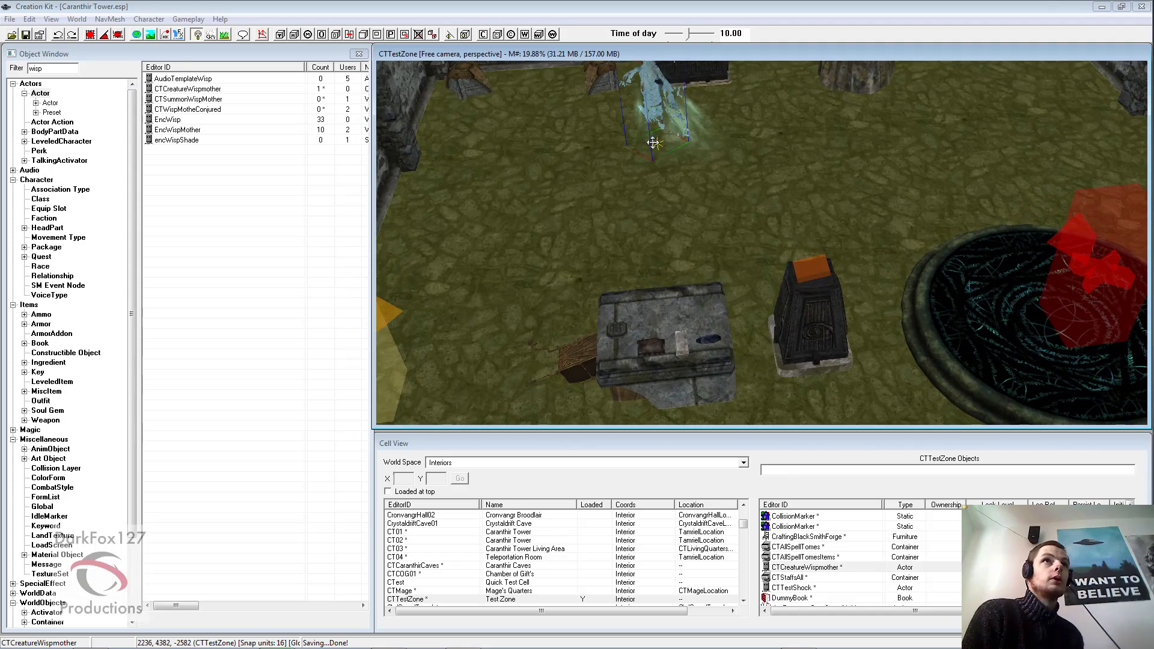
shift+middle_drag(653, 142, 666, 163)
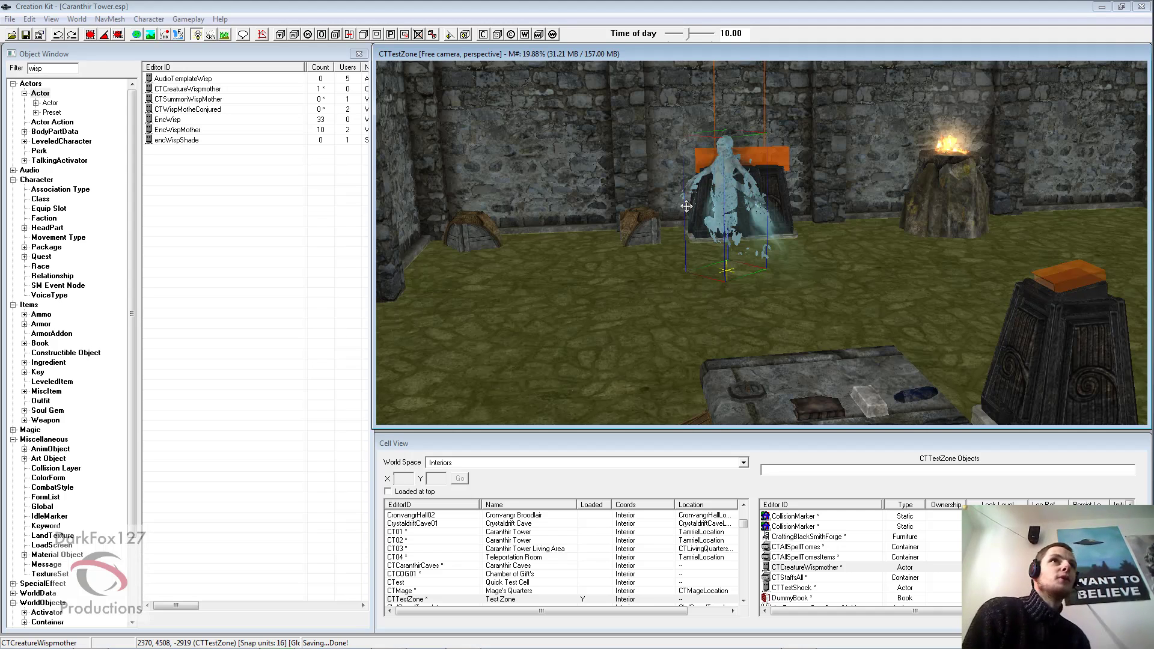
middle_drag(687, 206, 689, 207)
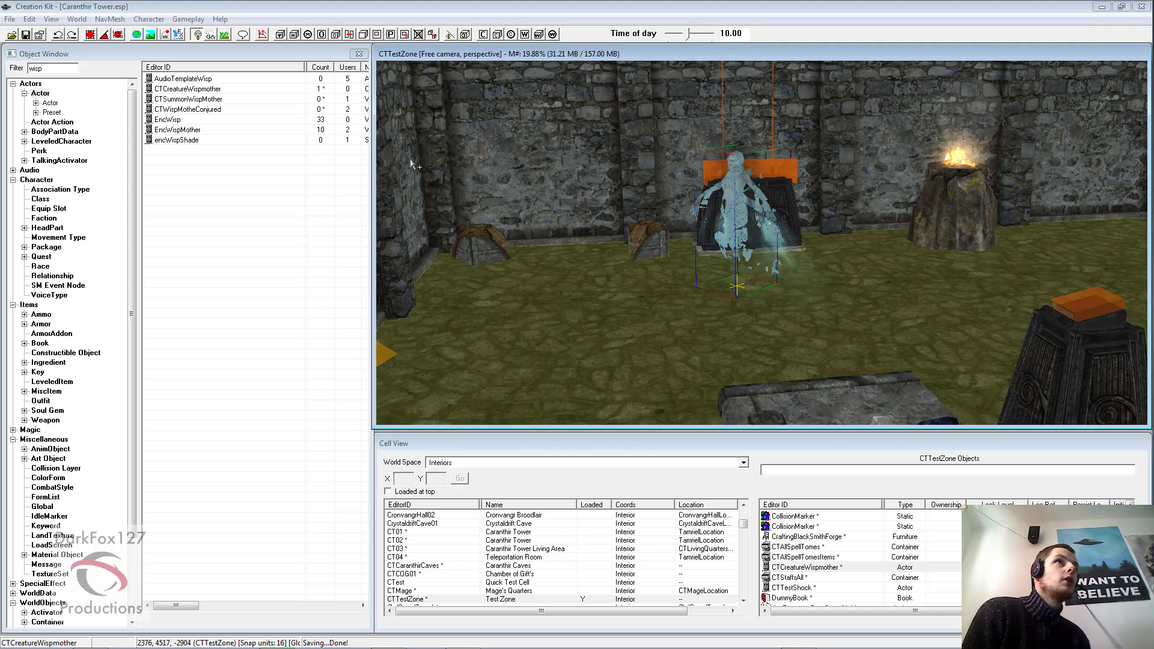
click(217, 129)
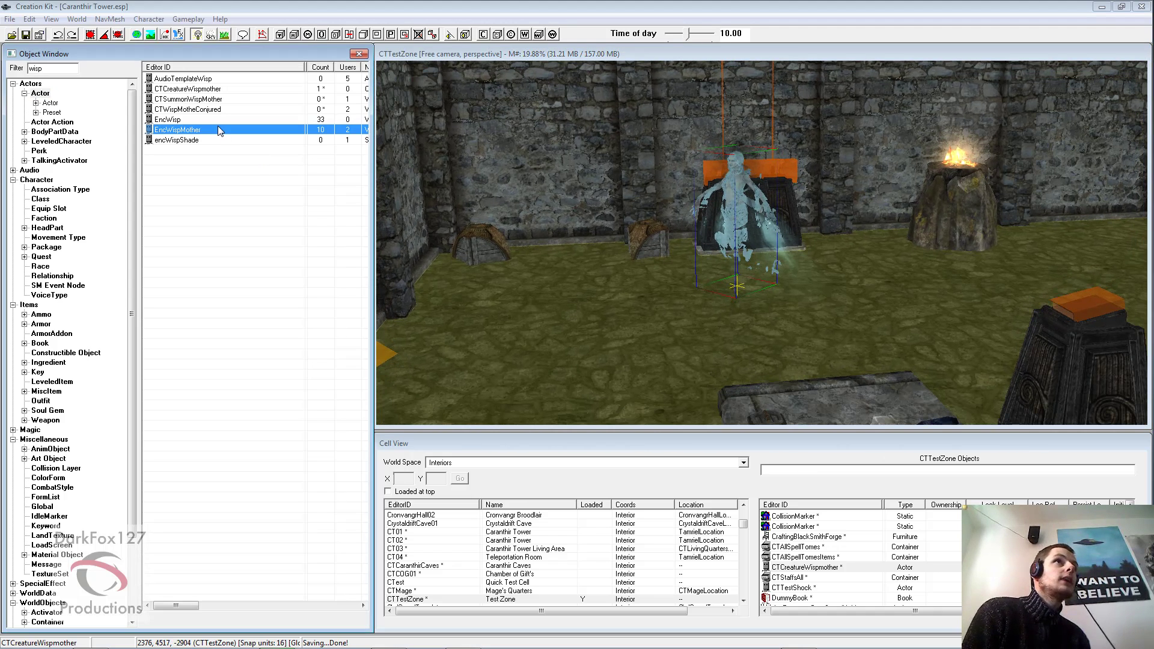
click(17, 35)
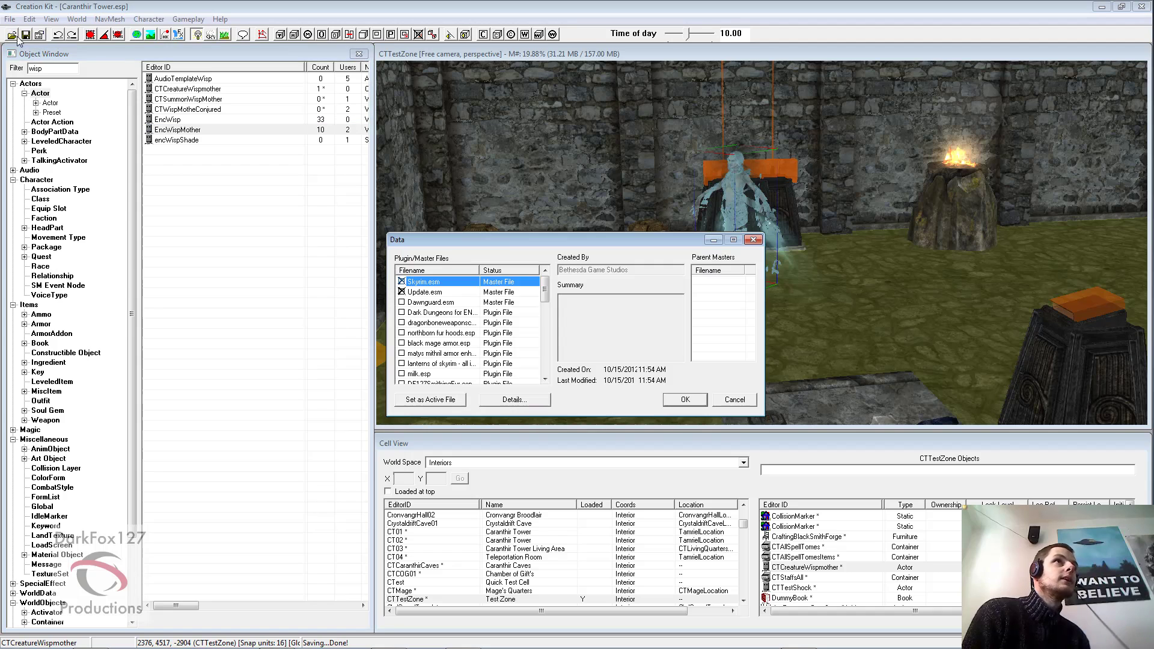
click(723, 395)
Examine the wispmother creature from several angles and distances against the altar and wall behind it
middle_drag(660, 258, 693, 242)
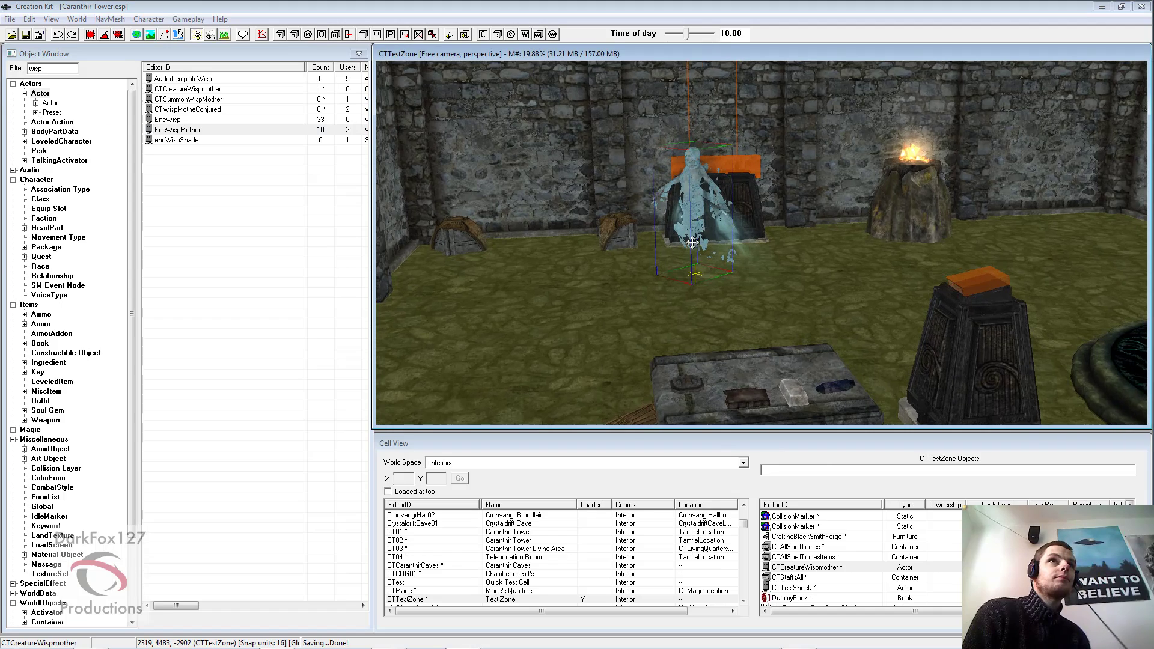
click(745, 373)
middle_drag(753, 313, 778, 328)
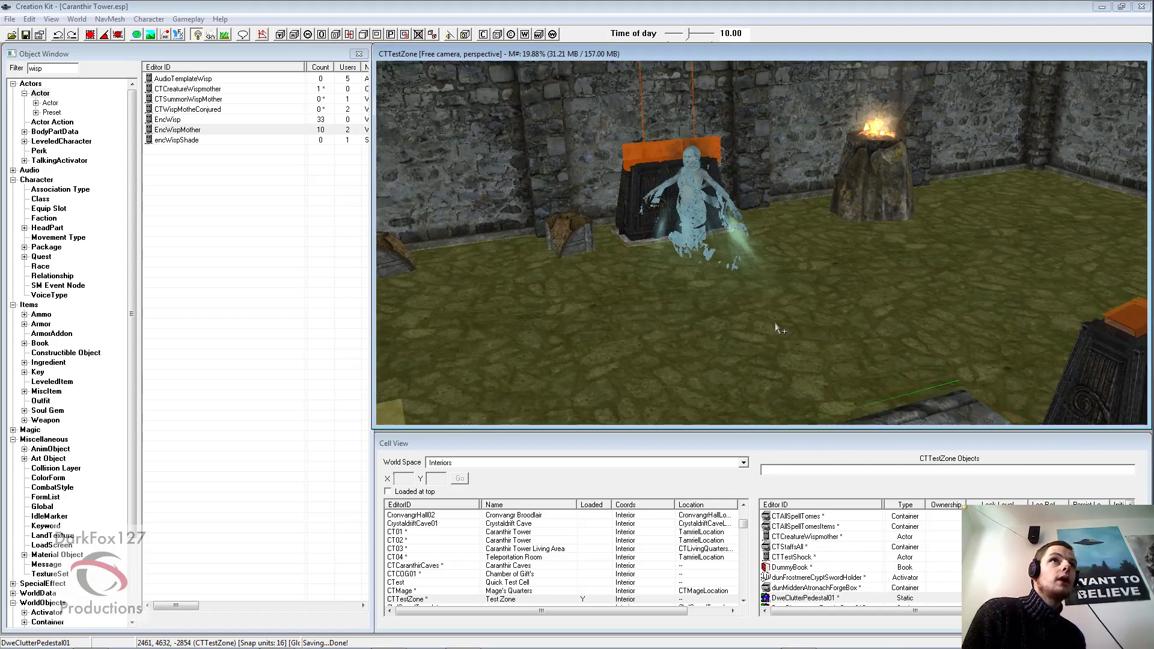
scroll(776, 328, up, 3)
click(766, 239)
scroll(767, 239, down, 2)
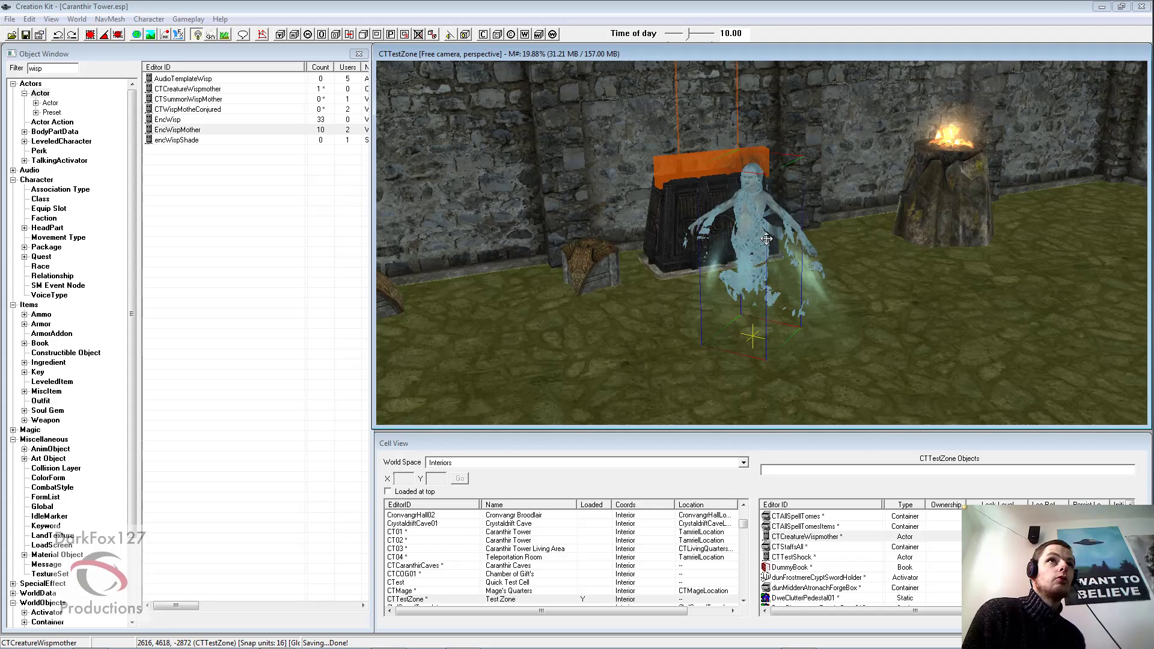
middle_drag(766, 239, 773, 266)
scroll(773, 266, up, 3)
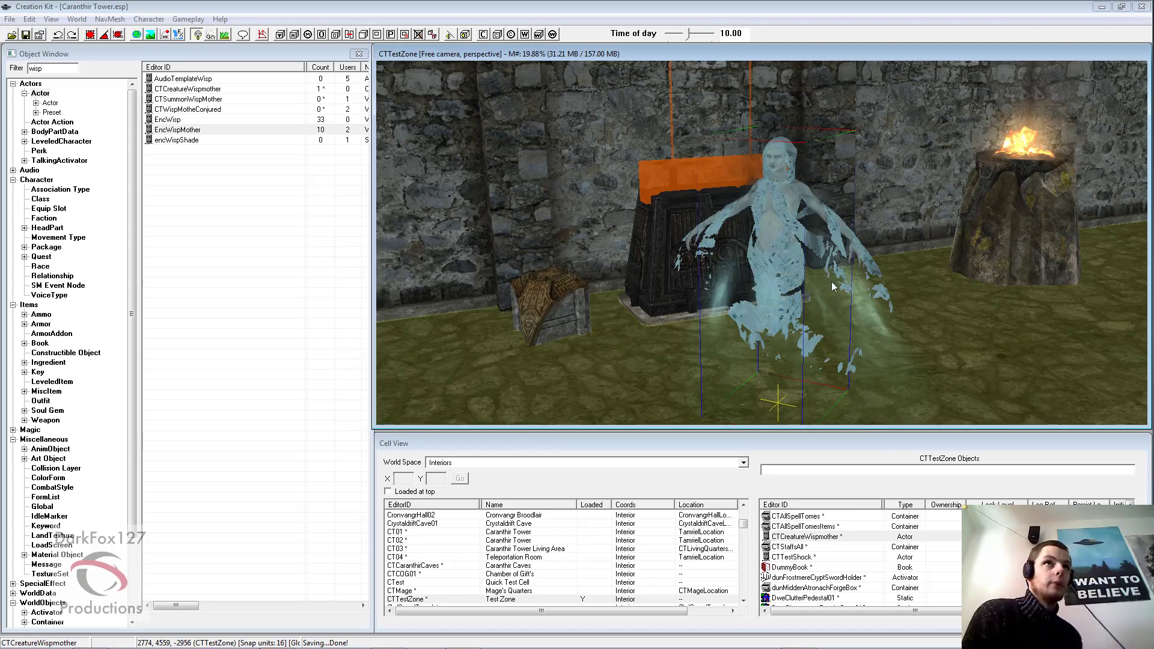
scroll(832, 273, down, 3)
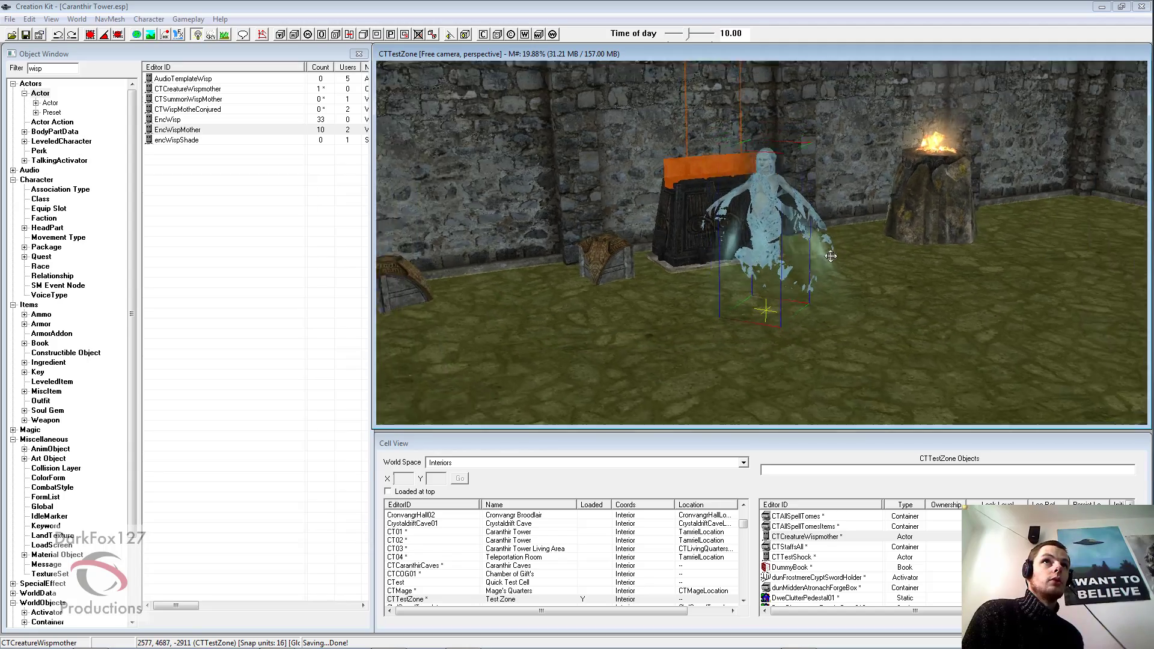
shift+middle_drag(831, 256, 781, 258)
scroll(878, 260, up, 3)
scroll(781, 259, up, 2)
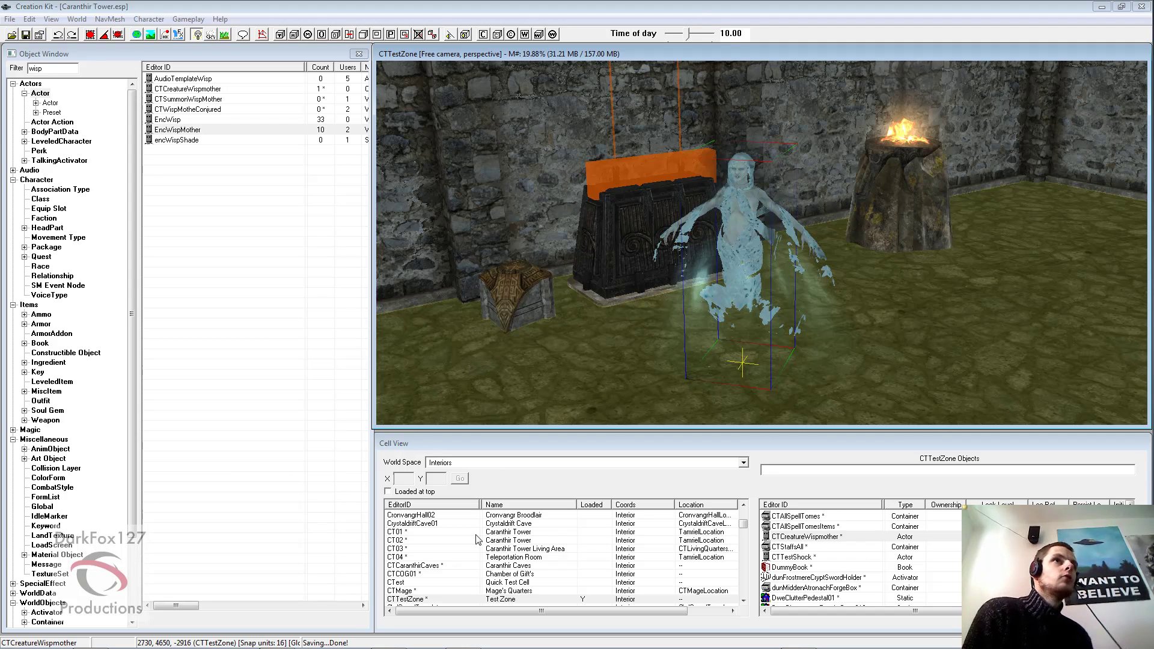
List the objects of the Teleportation Room cell CT04 and skip to the next track in Media Player Classic
click(470, 557)
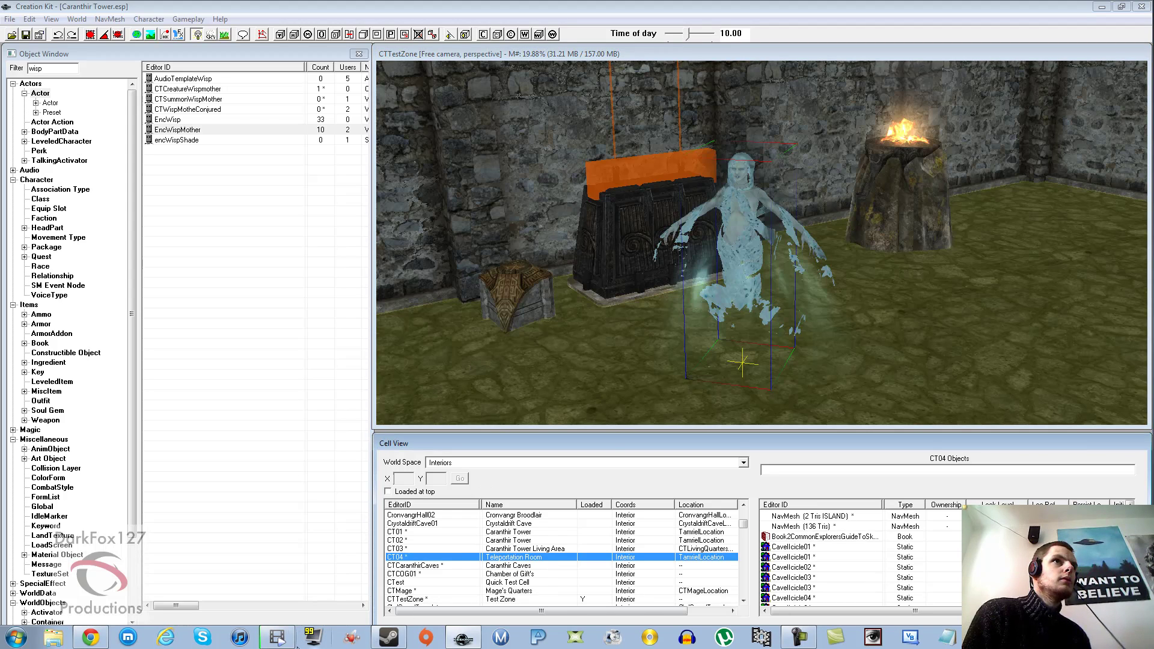
mouse_move(288, 642)
click(294, 607)
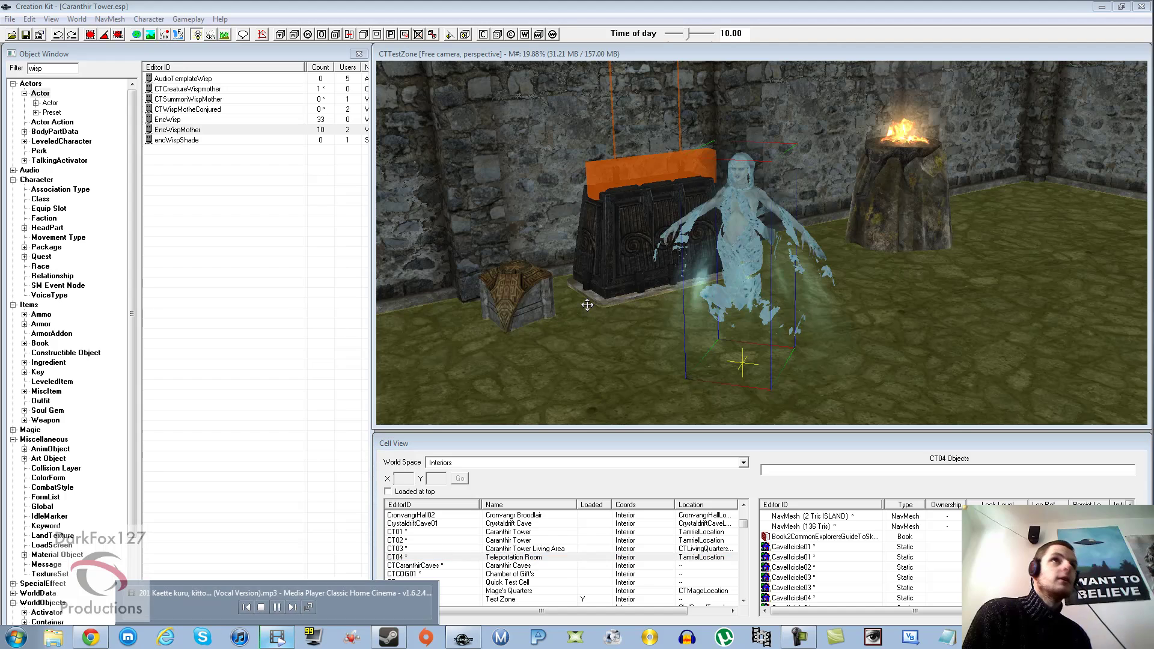
scroll(559, 323, down, 3)
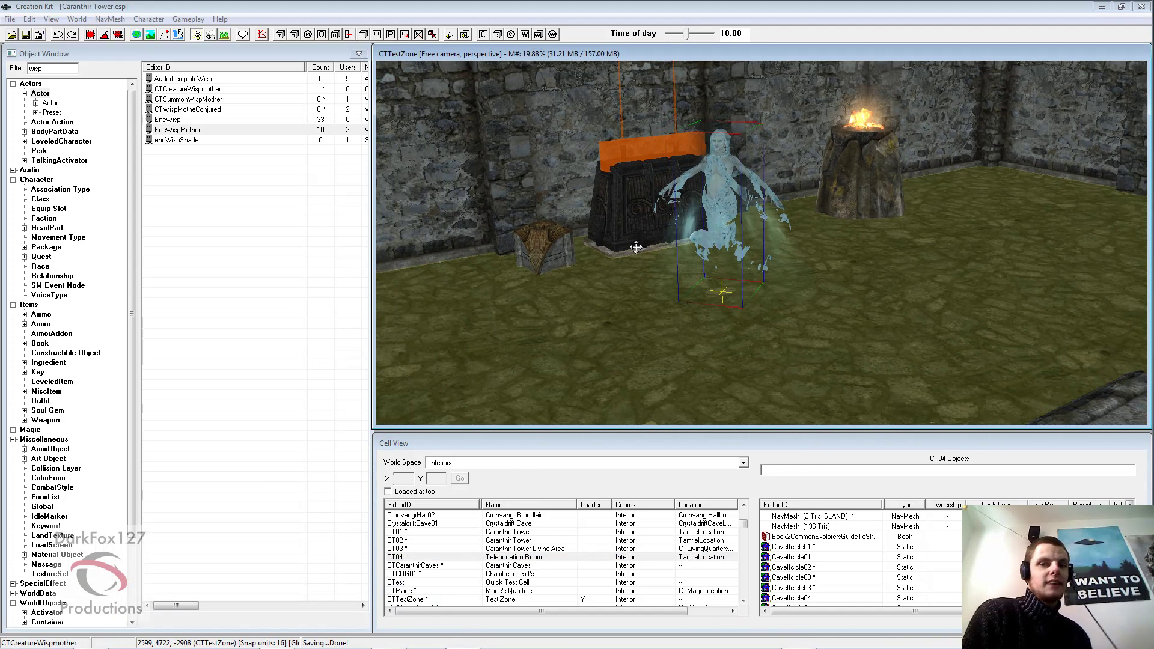
middle_drag(636, 246, 681, 233)
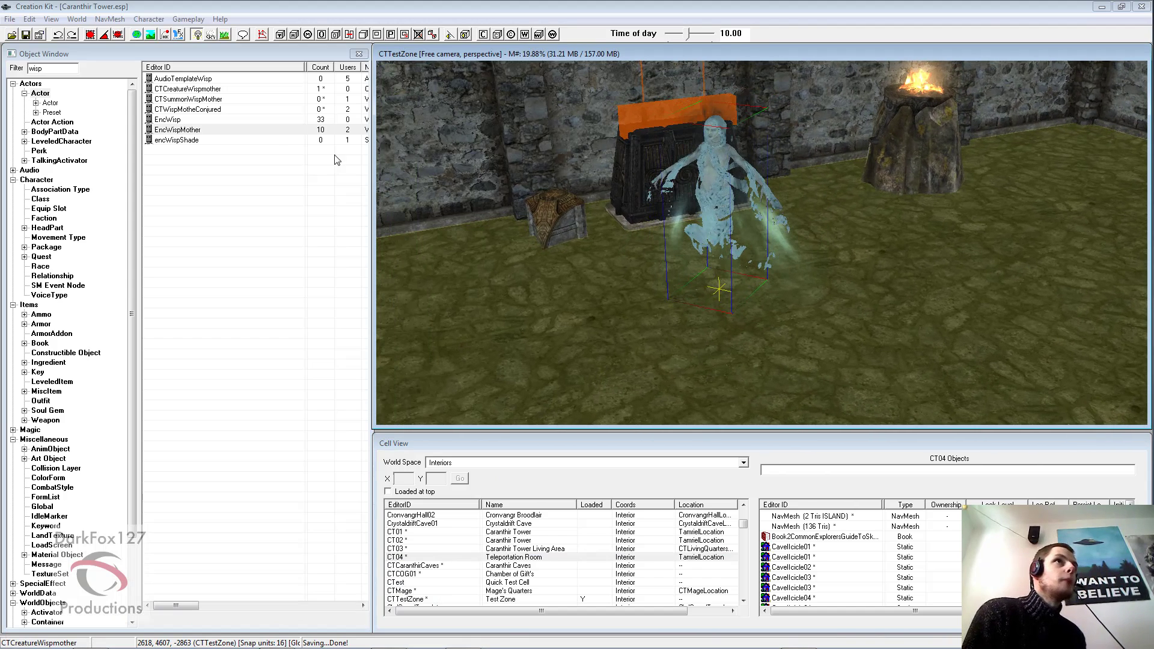
click(203, 120)
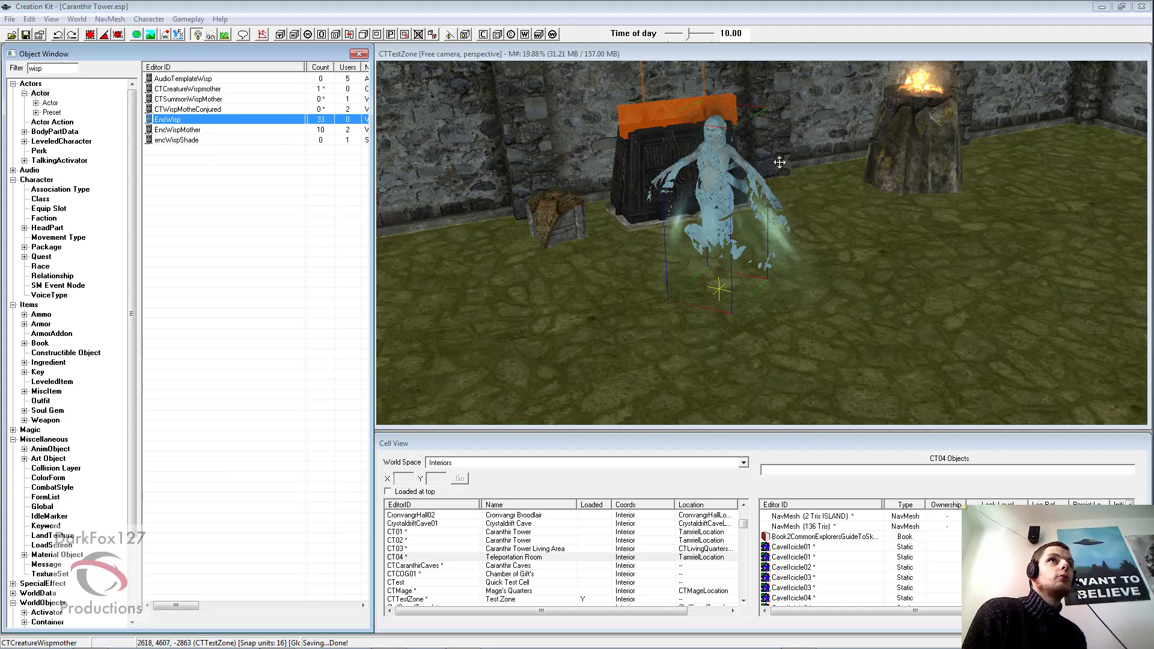
Filter the actor list by "spriggan"
click(57, 68)
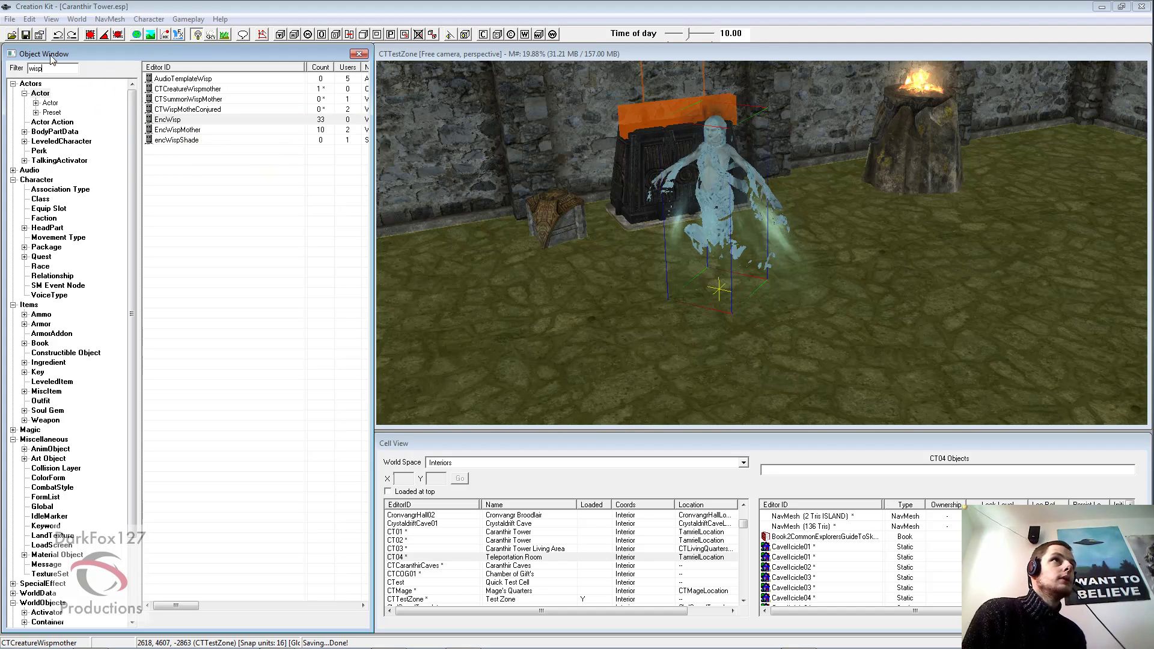
double_click(52, 68)
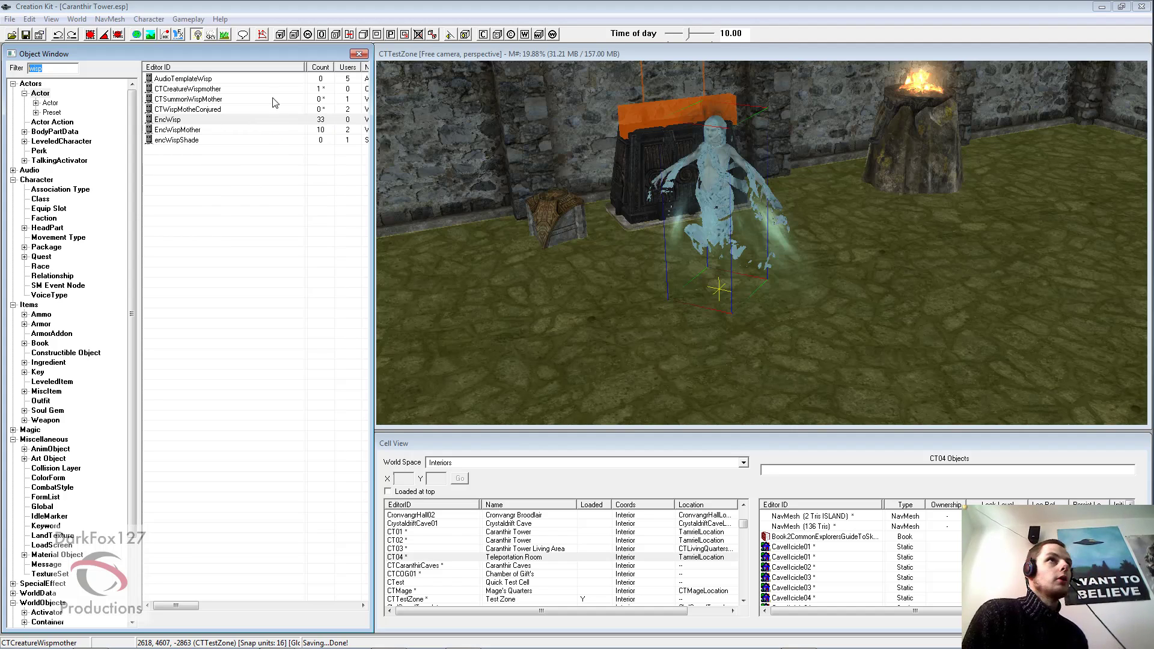
click(72, 68)
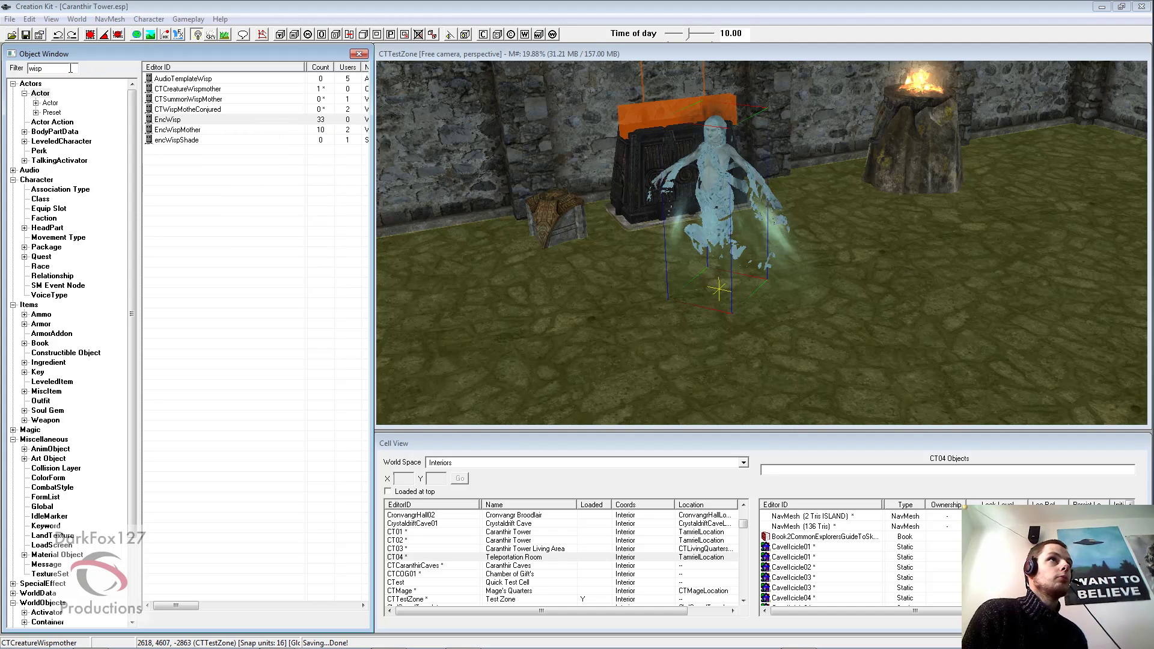
drag(69, 68, 18, 72)
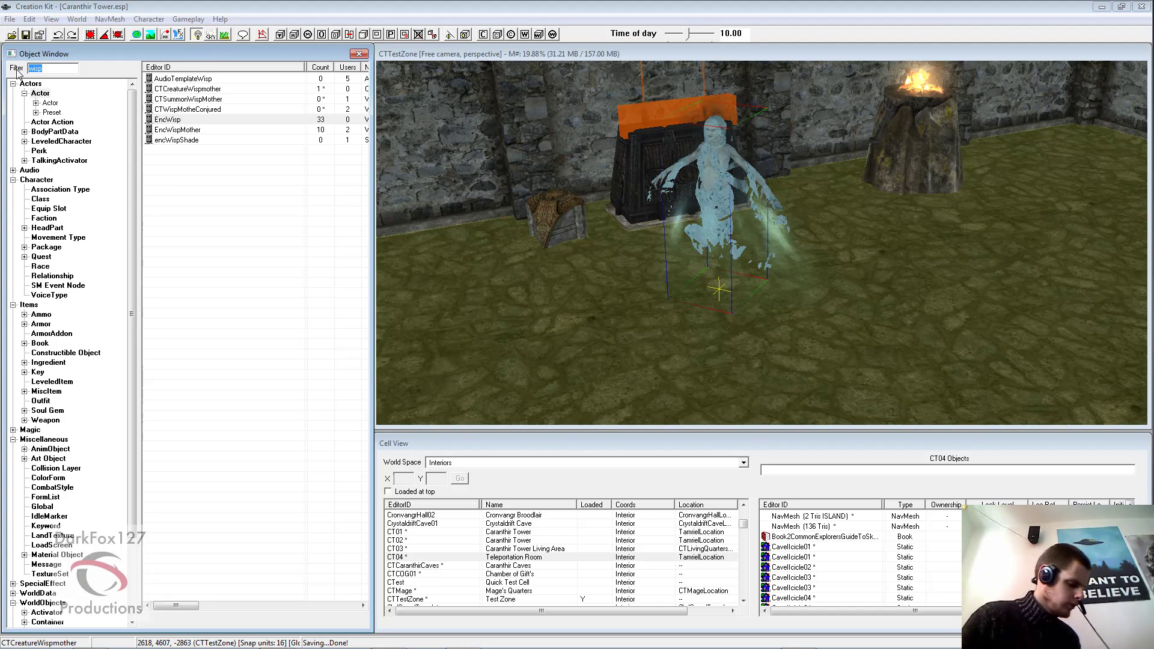
text(spriggan)
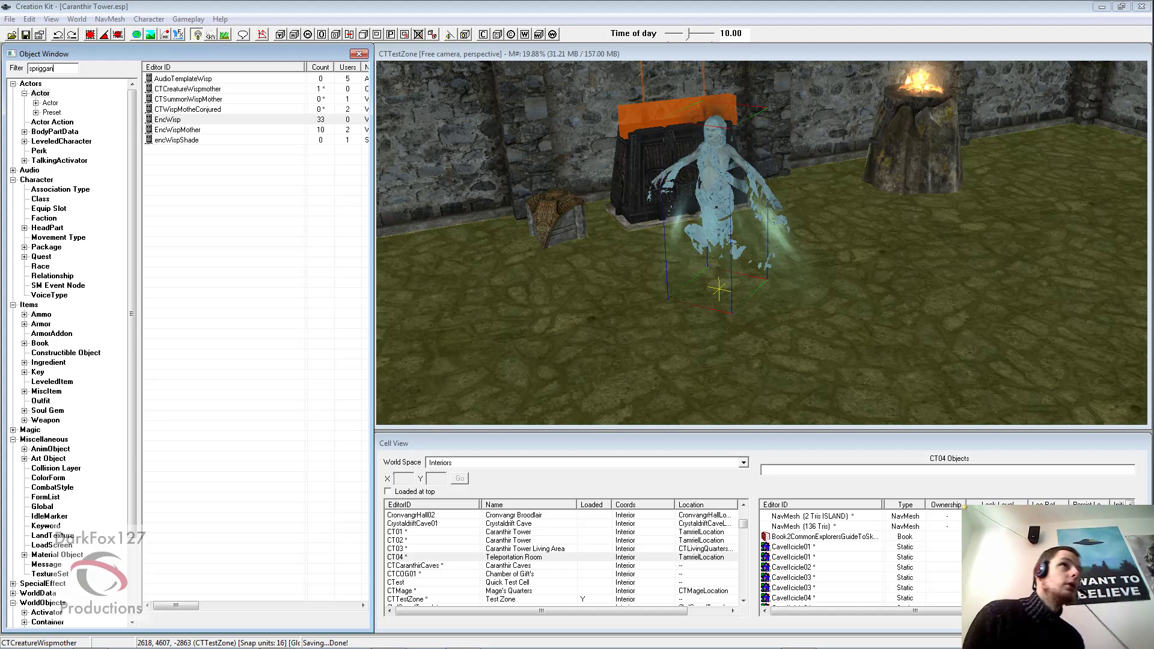
click(190, 100)
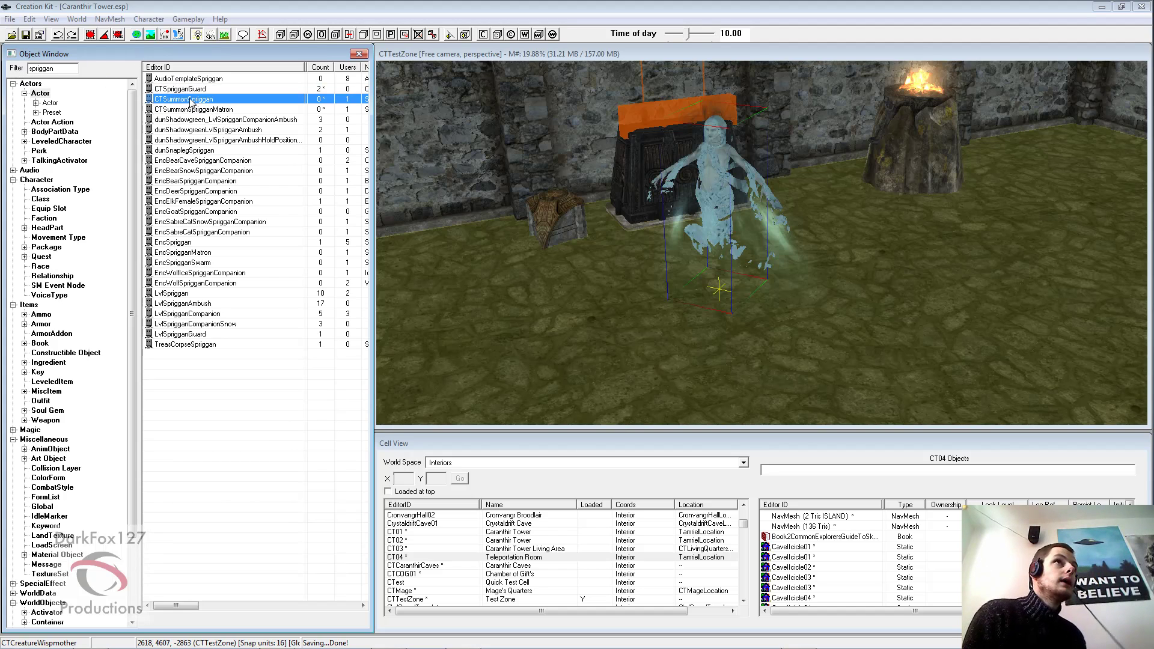
Open the EncSpriggan actor for editing and set its ID to CTCreatureSpriggan
click(171, 243)
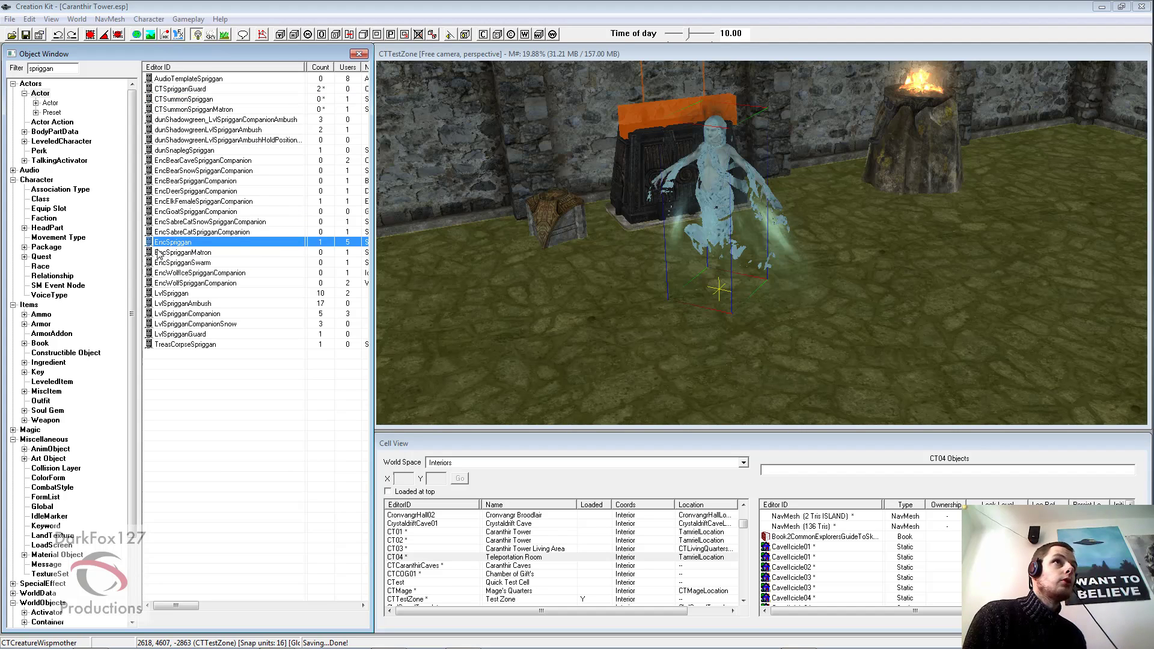
right_click(173, 239)
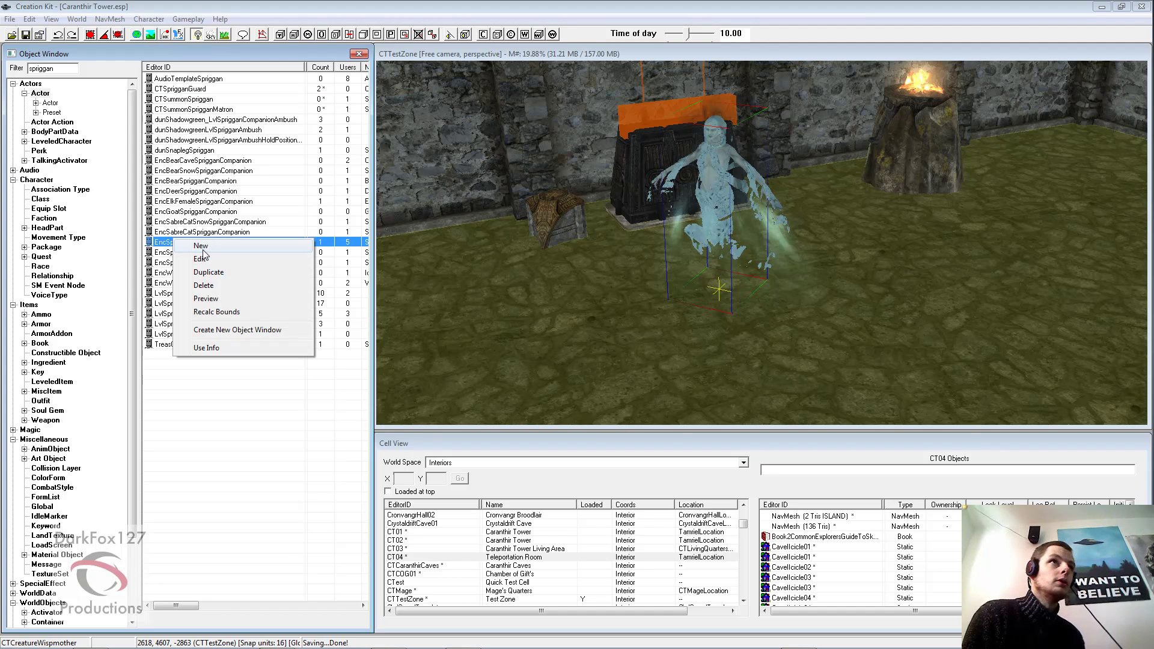
click(200, 259)
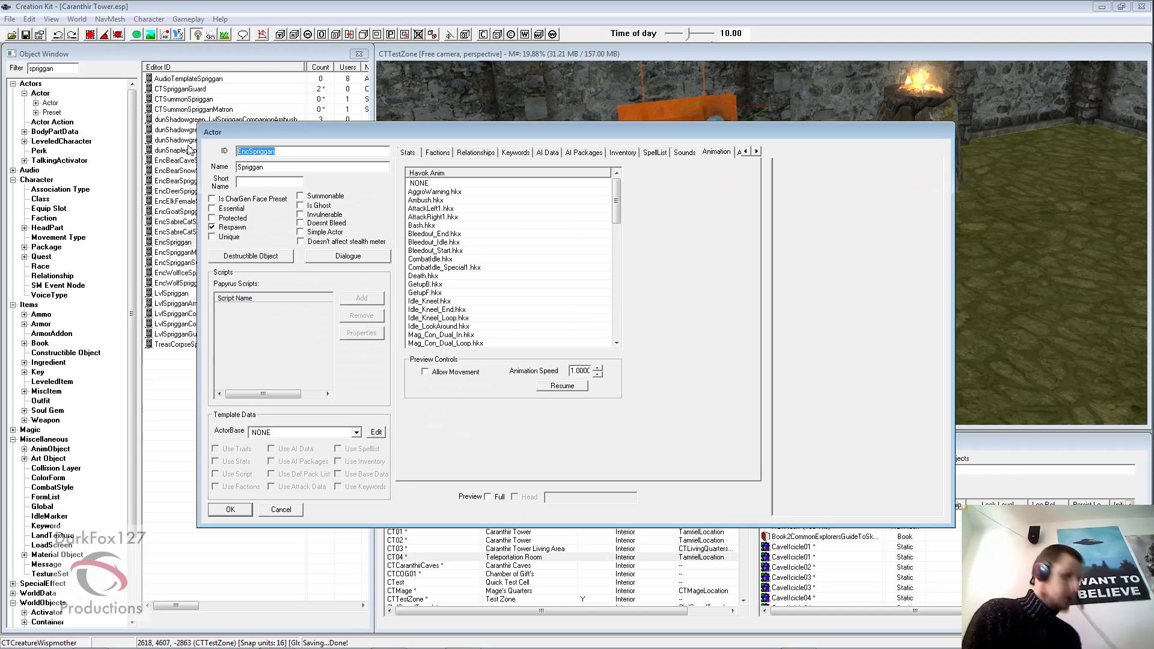
text(CTCreatureSpri)
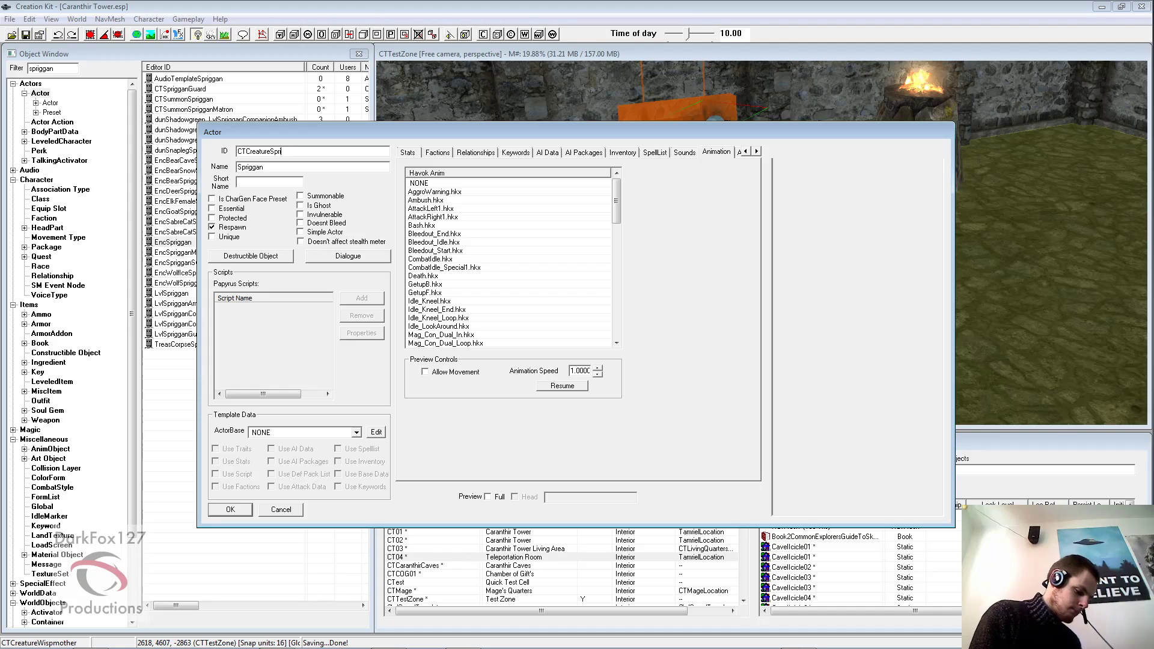
text(ggan)
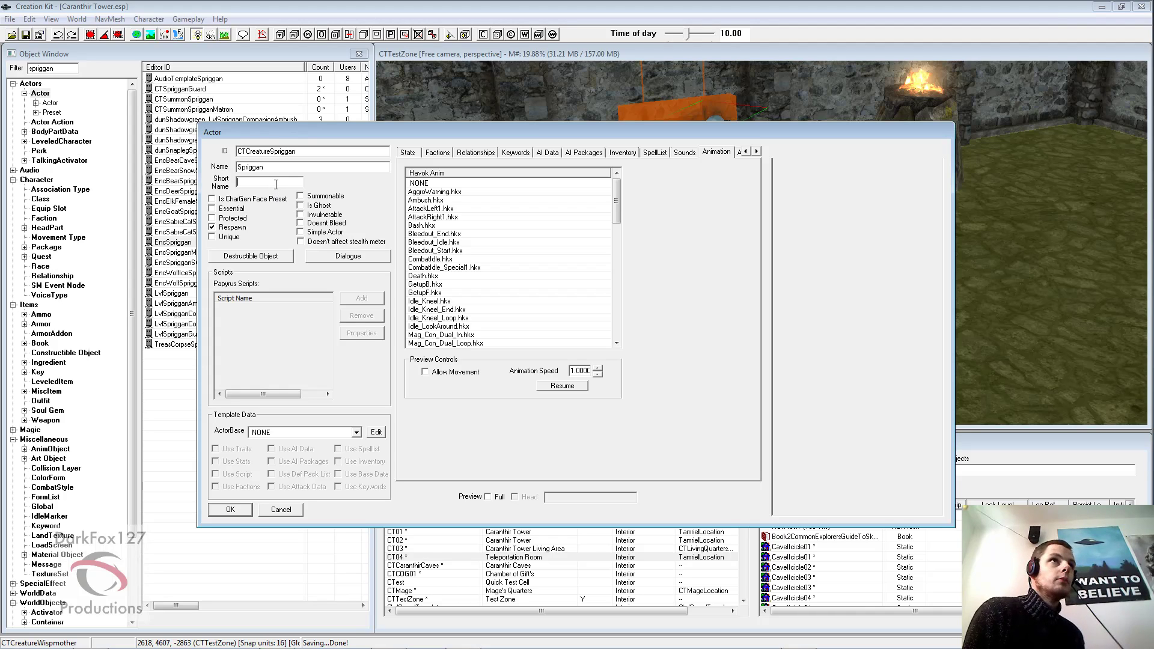
Turn off Respawn for the spriggan actor and turn on Essential and Unique
click(232, 230)
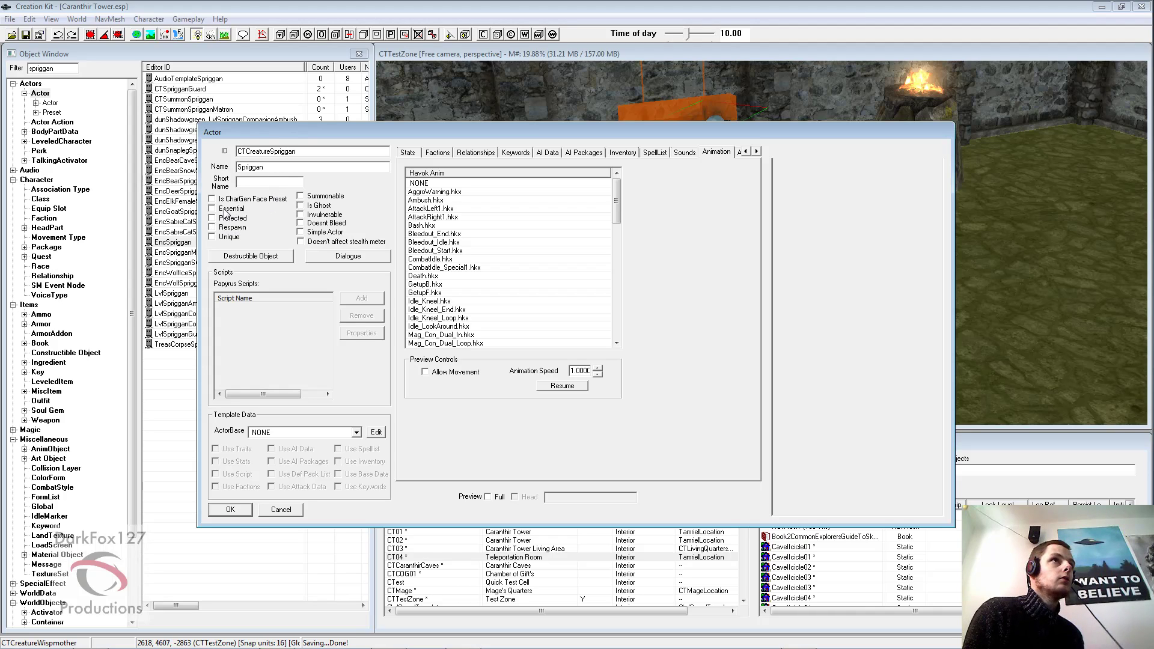
click(227, 210)
click(226, 238)
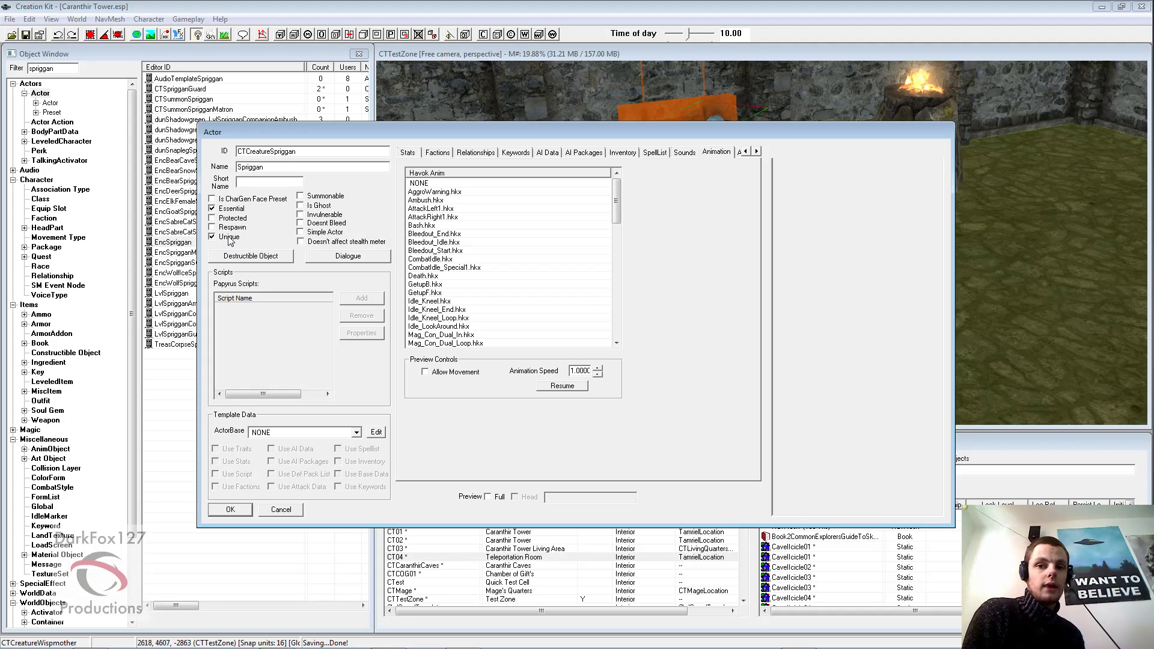
Review the spriggan's factions and traits, and examine its model from the front in the full preview
click(439, 154)
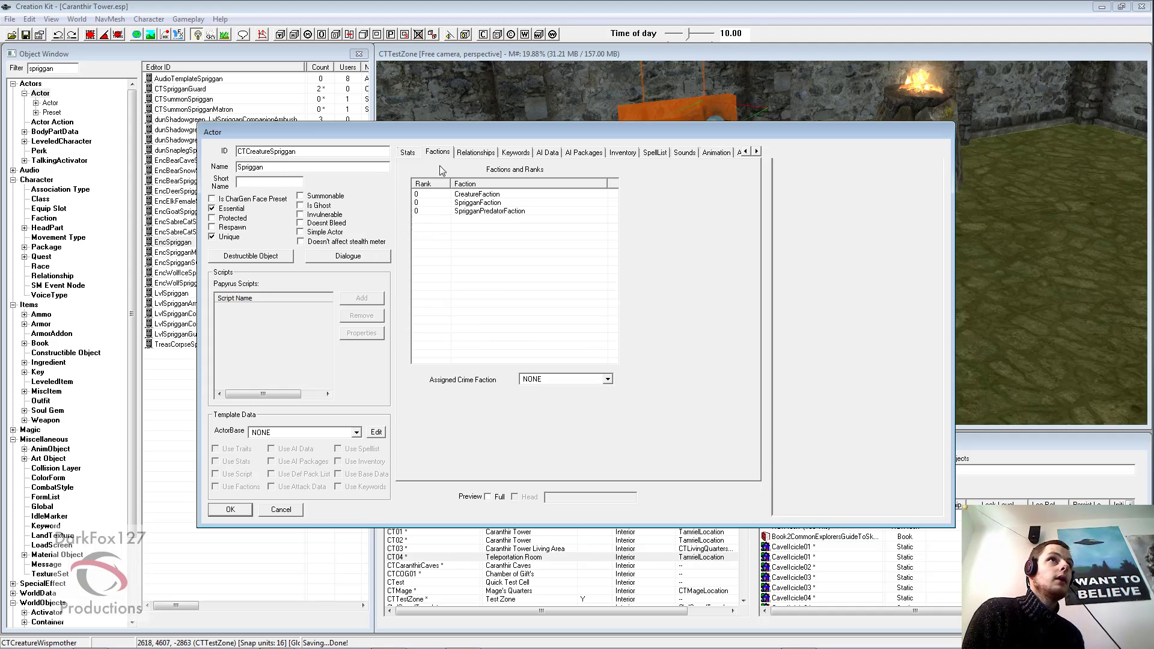
click(746, 152)
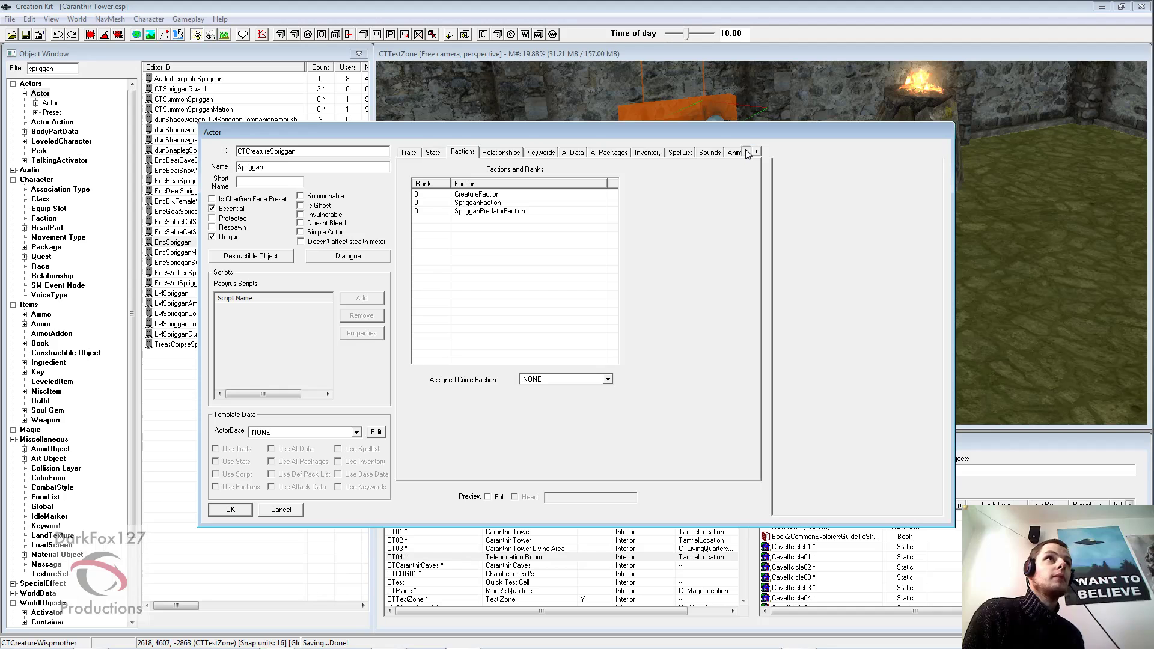
click(418, 154)
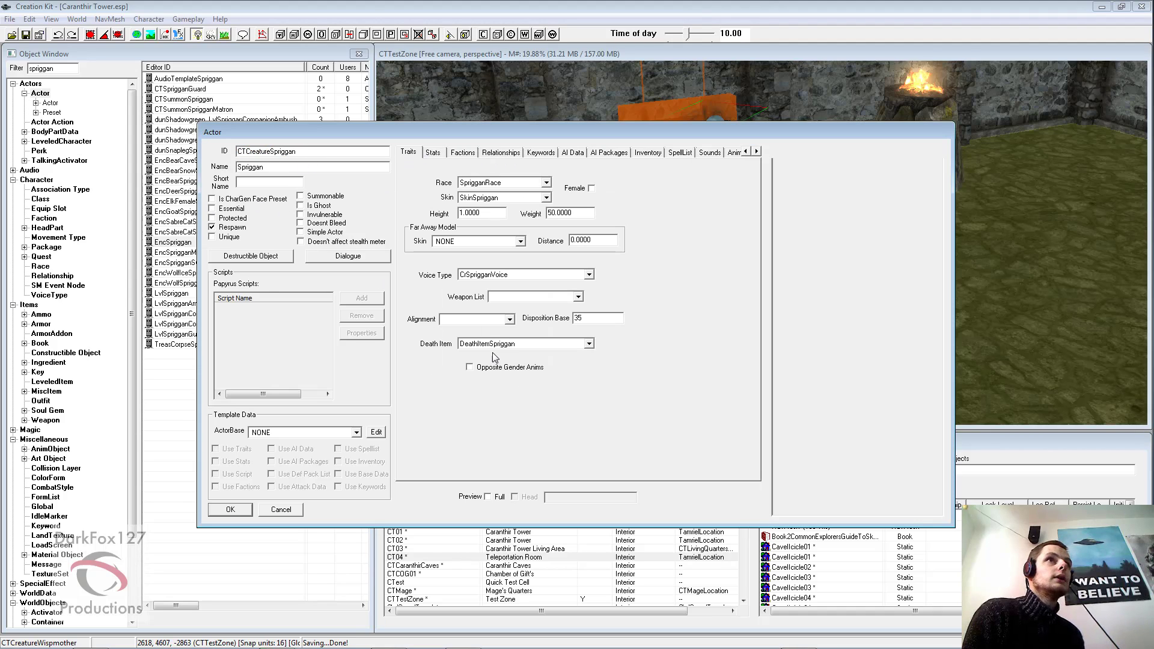
click(487, 497)
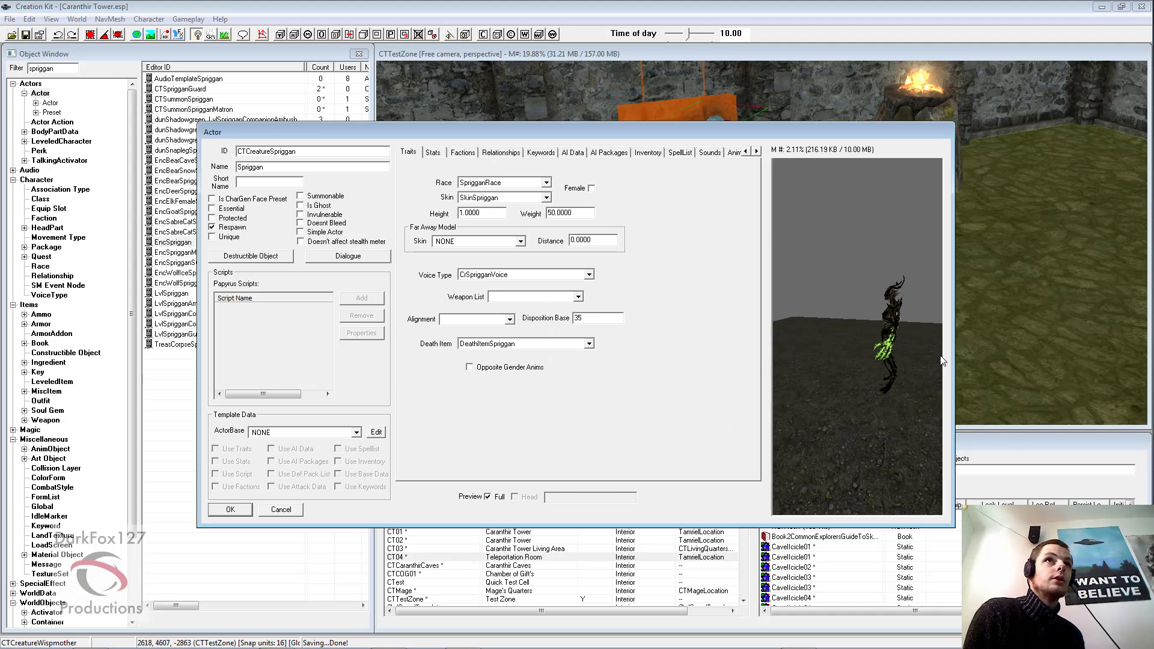
middle_drag(911, 348, 904, 350)
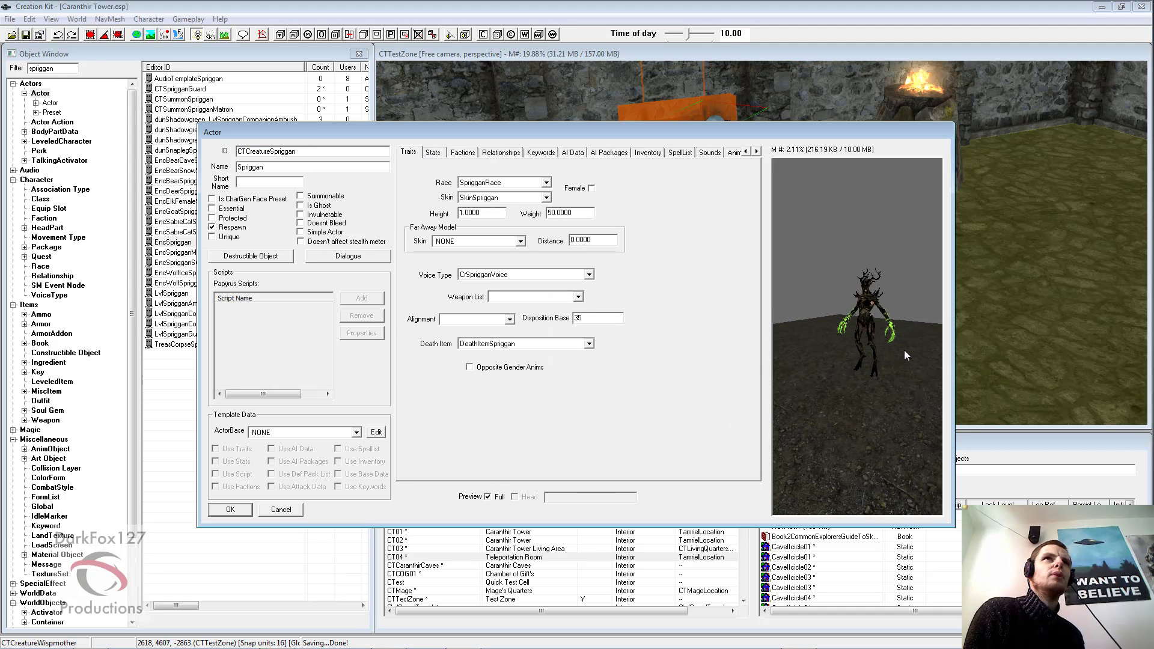
Examine the spriggan model close up in the preview under brighter lighting
scroll(886, 360, up, 4)
scroll(890, 354, up, 2)
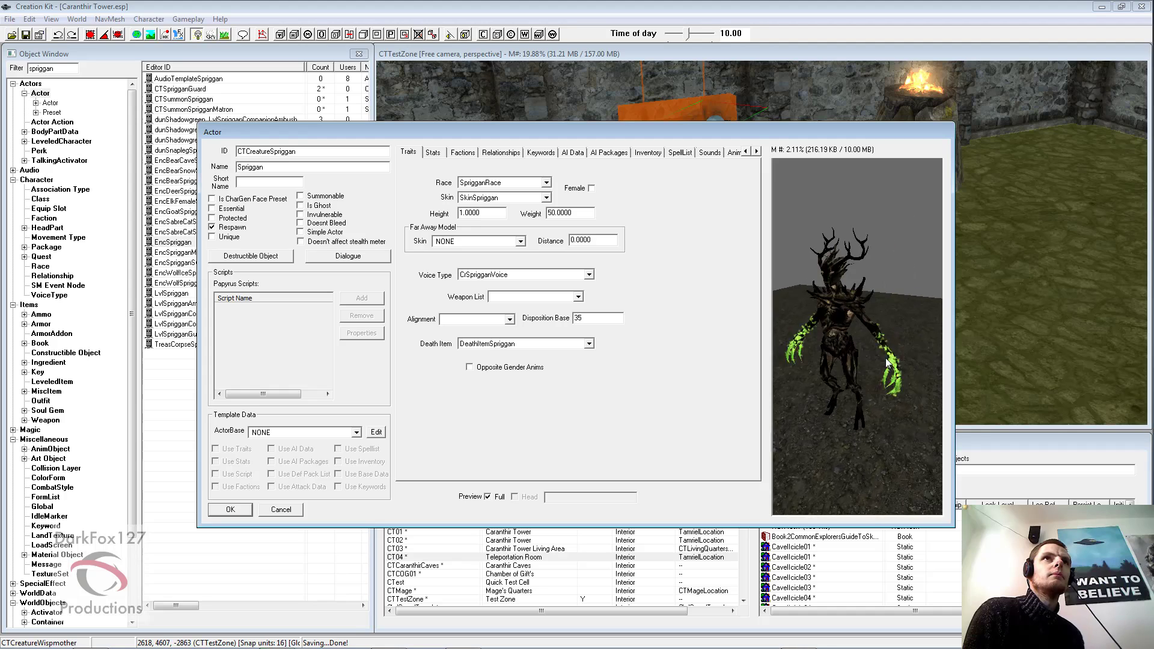
scroll(894, 354, up, 3)
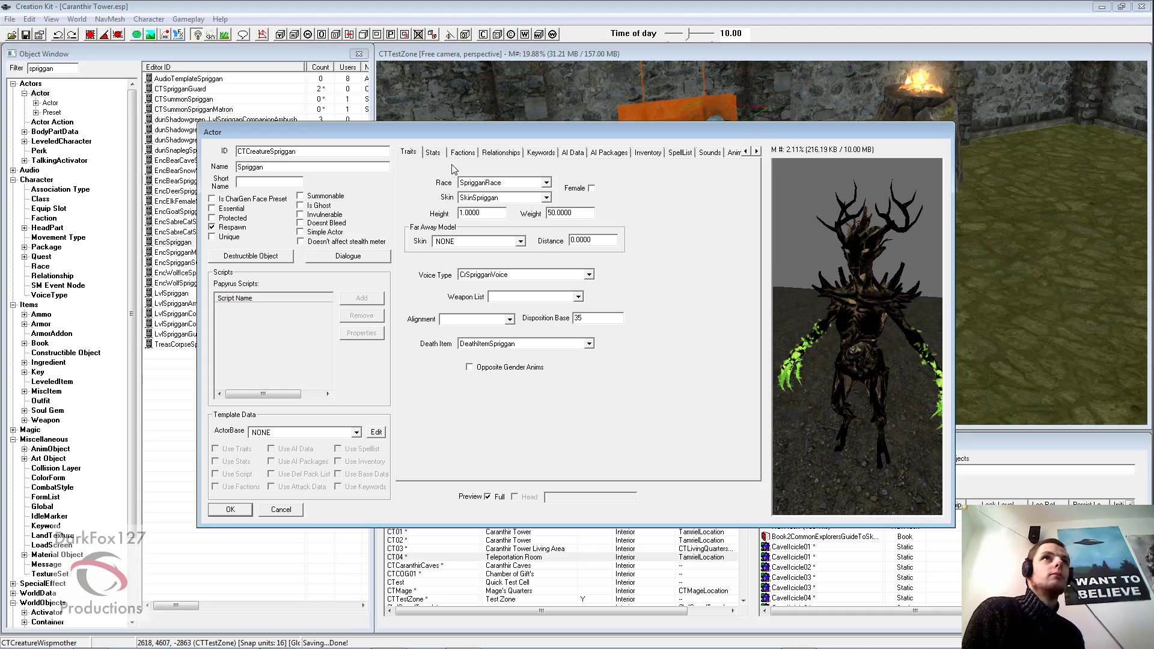
click(202, 42)
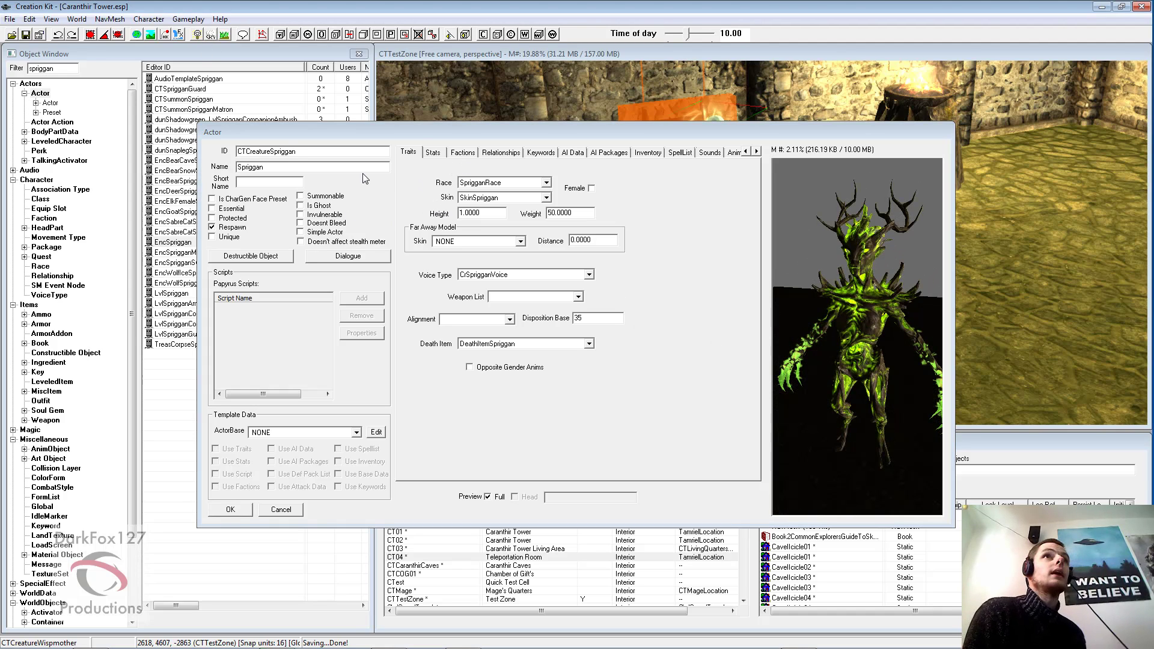
click(782, 245)
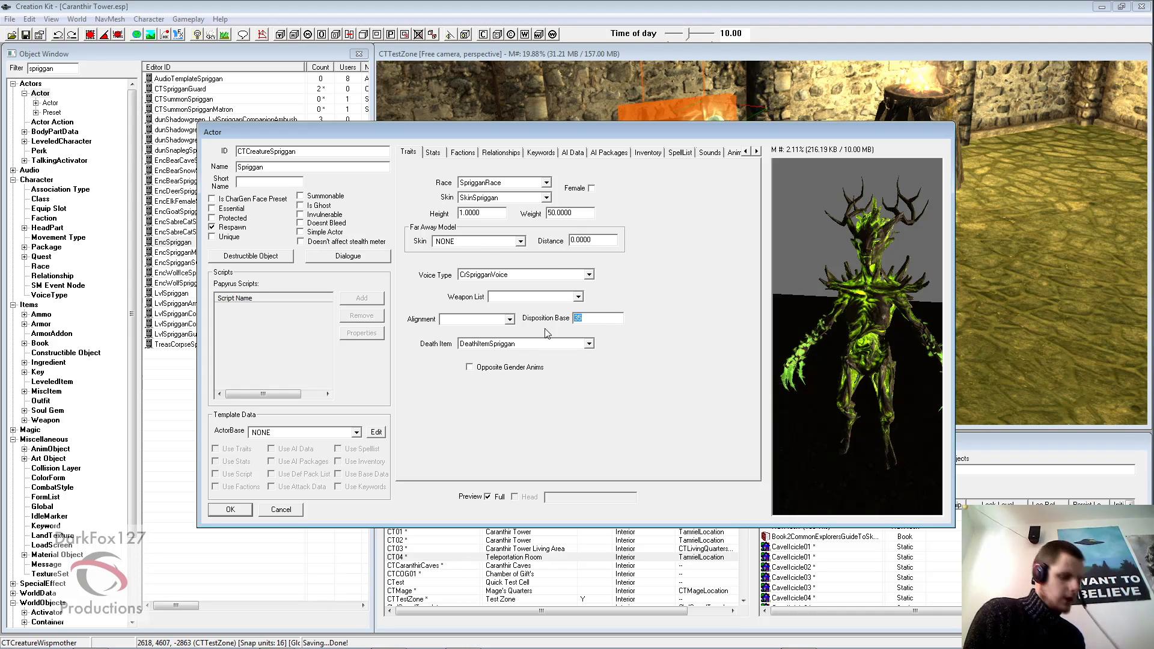
Set the spriggan actor's Disposition Base to 80 and save the actor
text(80)
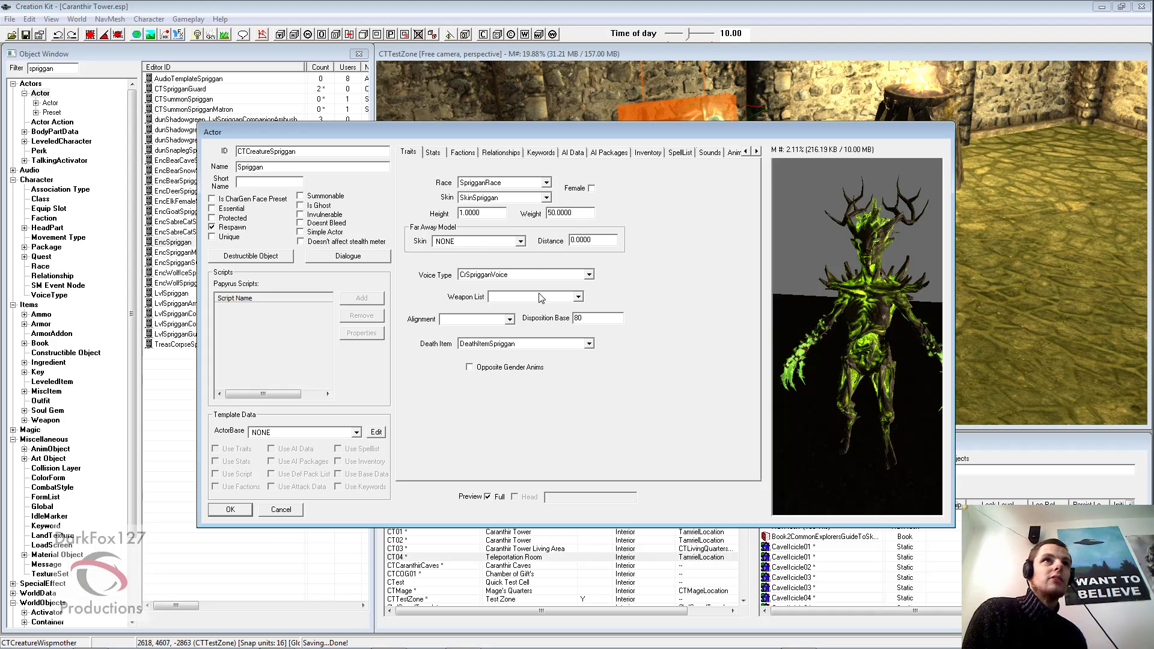
click(292, 166)
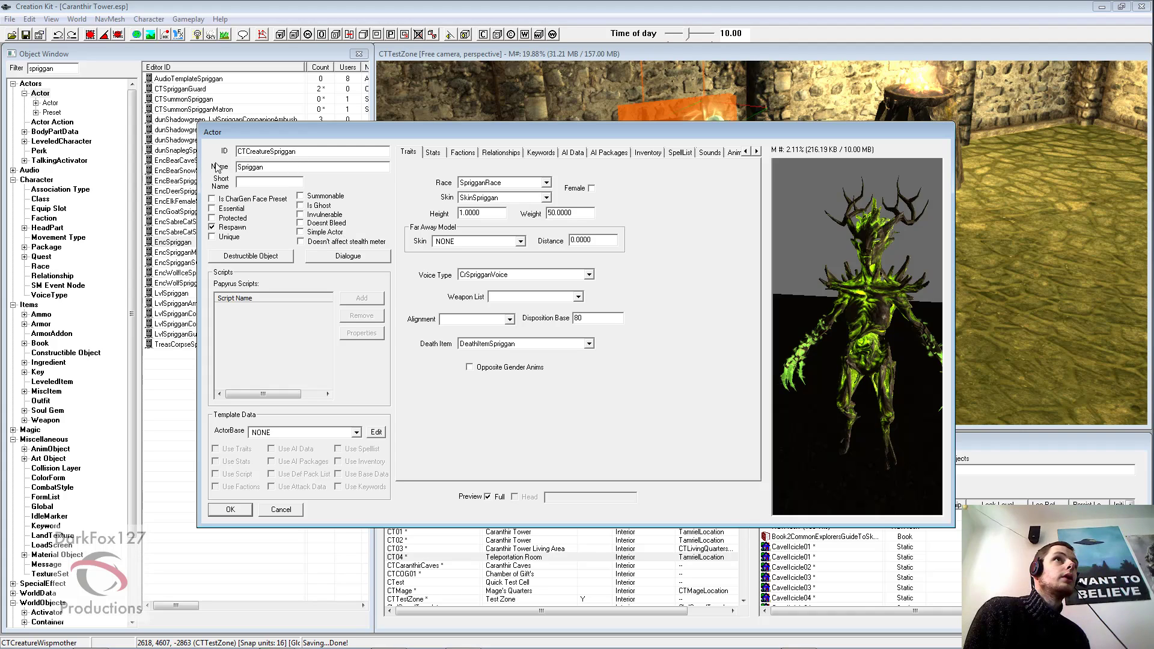
click(230, 511)
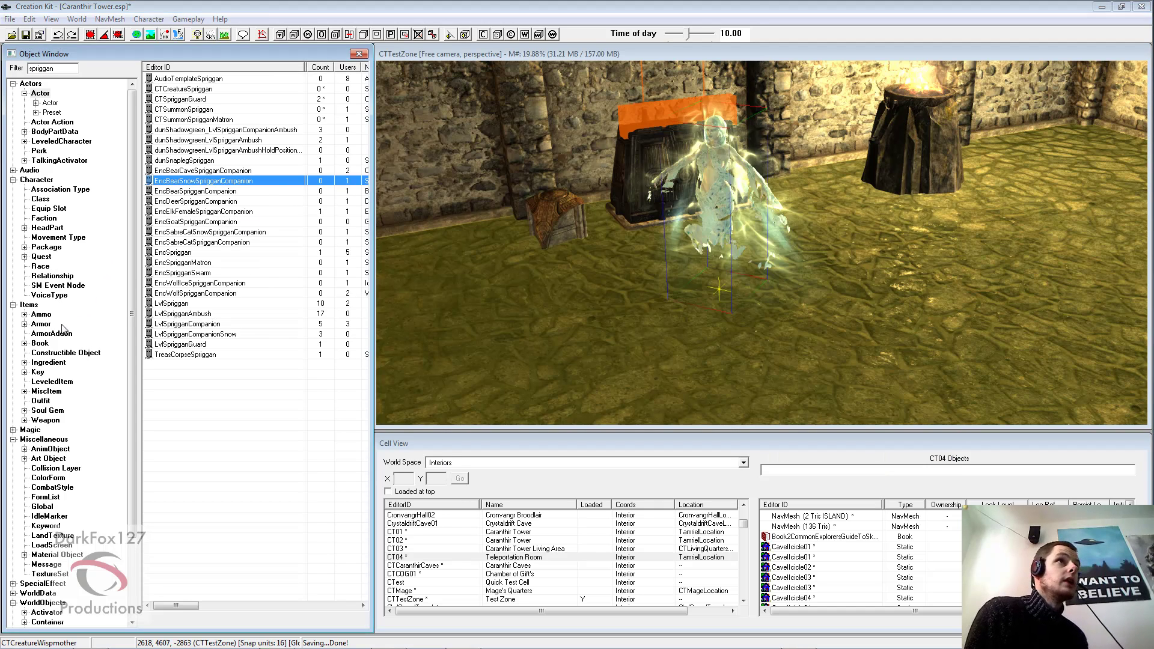
Duplicate the SkinSpriggan armor in the object list filtered by "spriggan"
click(42, 324)
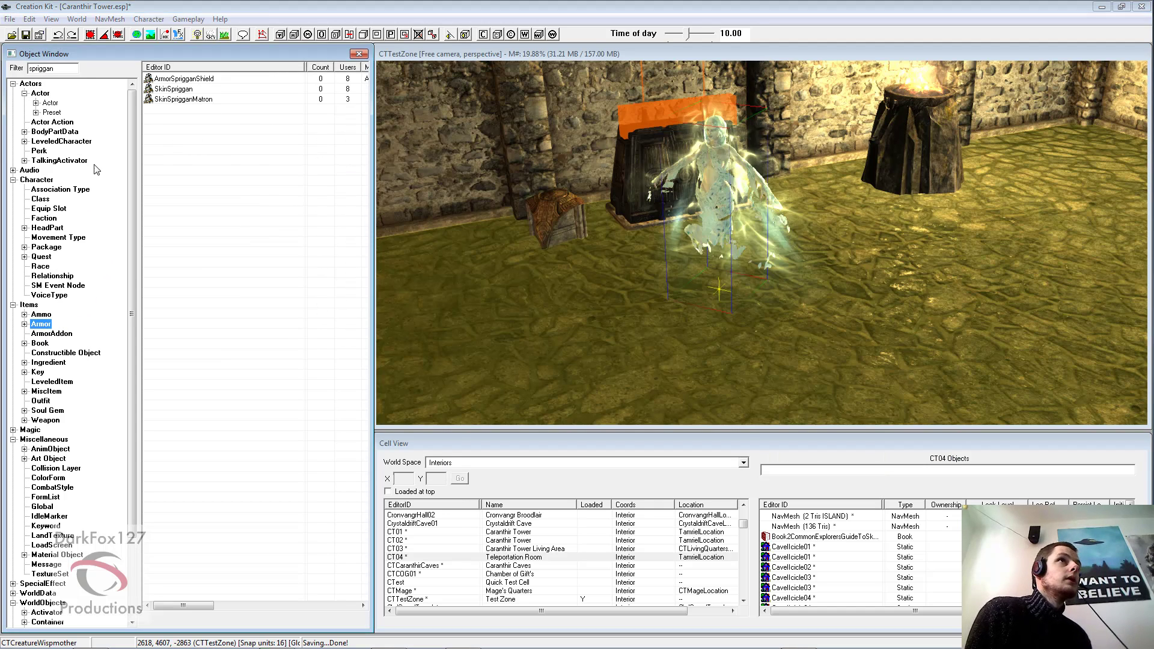
click(66, 68)
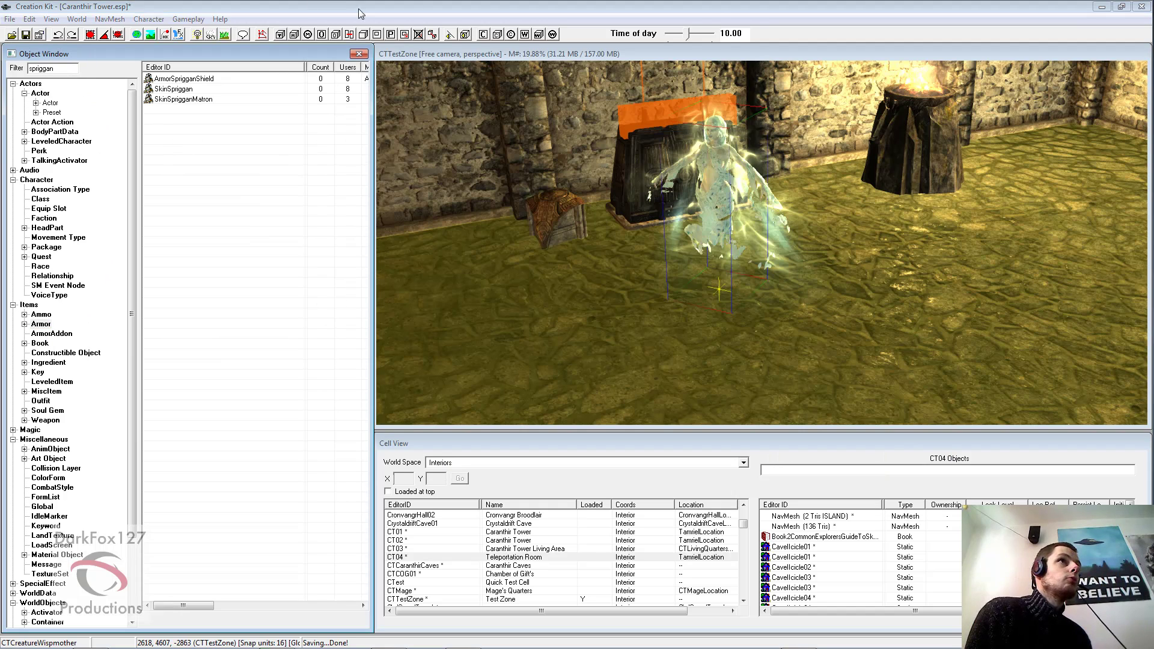
click(43, 324)
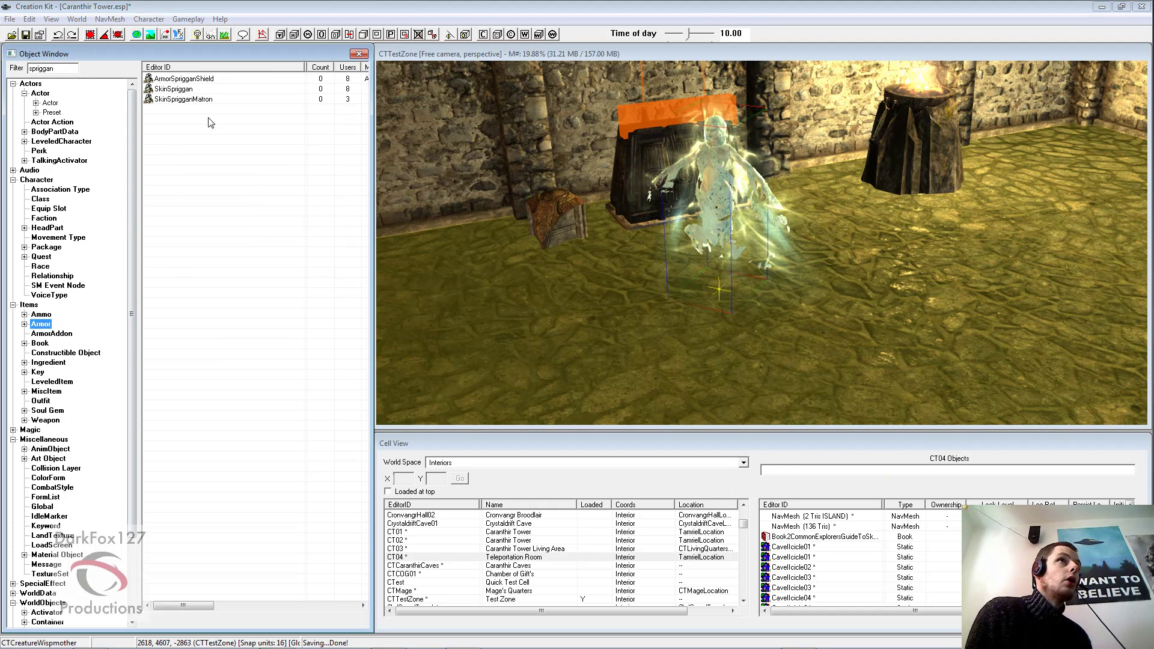
click(176, 91)
click(173, 101)
mouse_move(277, 648)
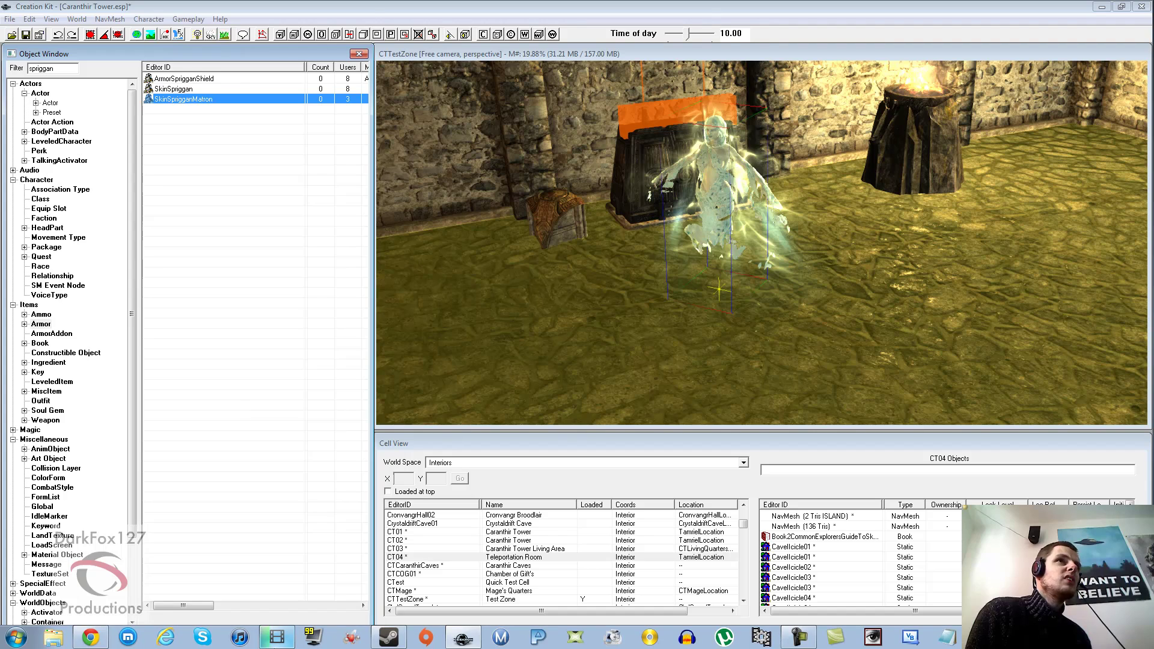
mouse_move(312, 637)
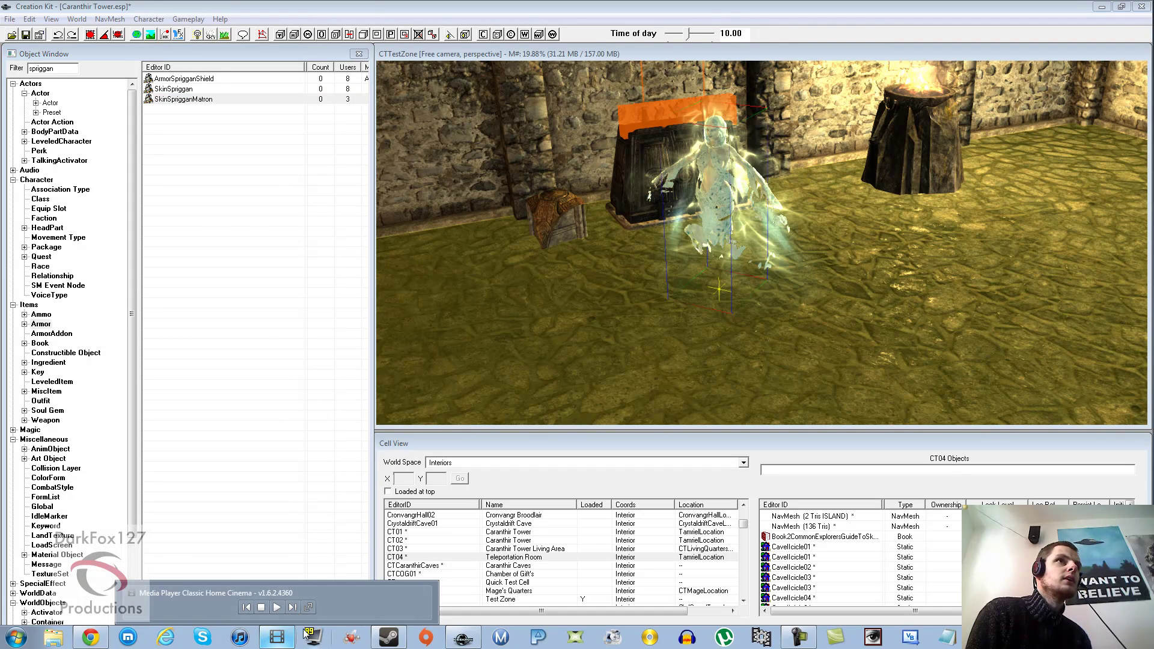
click(284, 317)
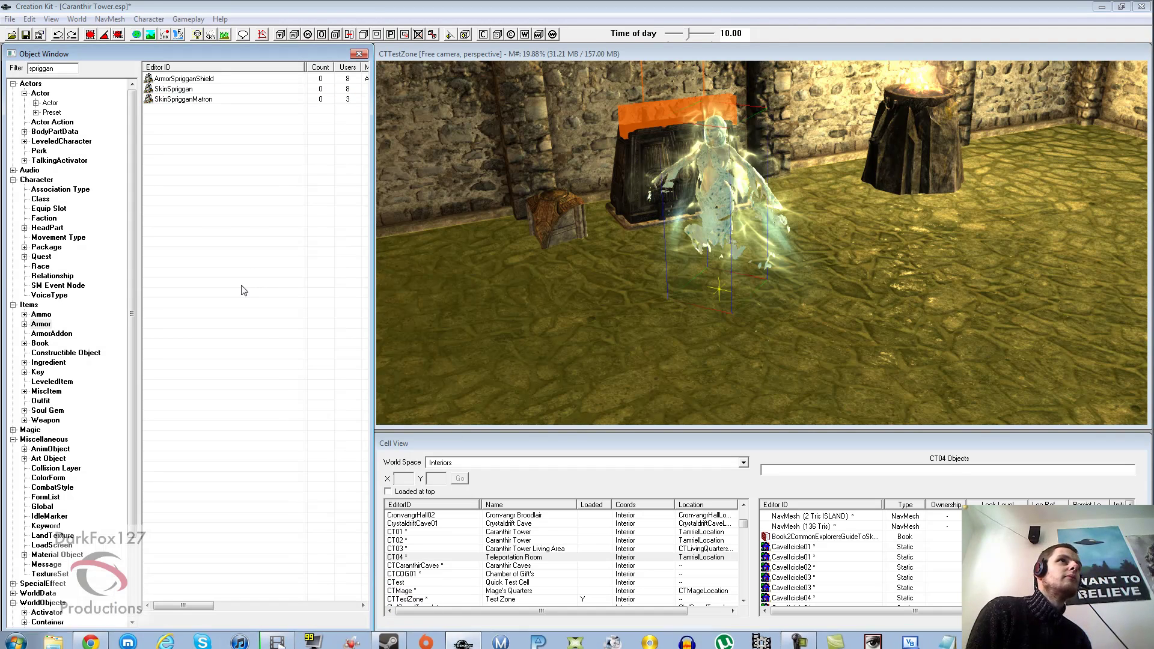
click(179, 101)
right_click(177, 90)
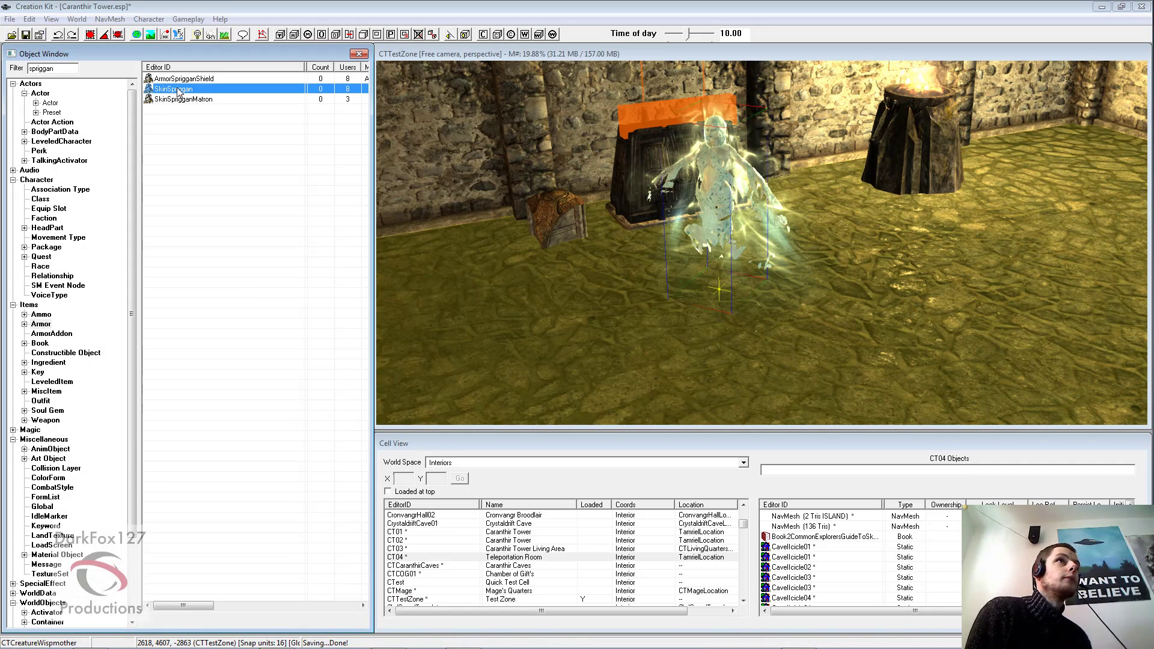
click(204, 122)
Rename the duplicated skin armor to SkinSprigganFollower and save it without creating a new form
right_click(200, 101)
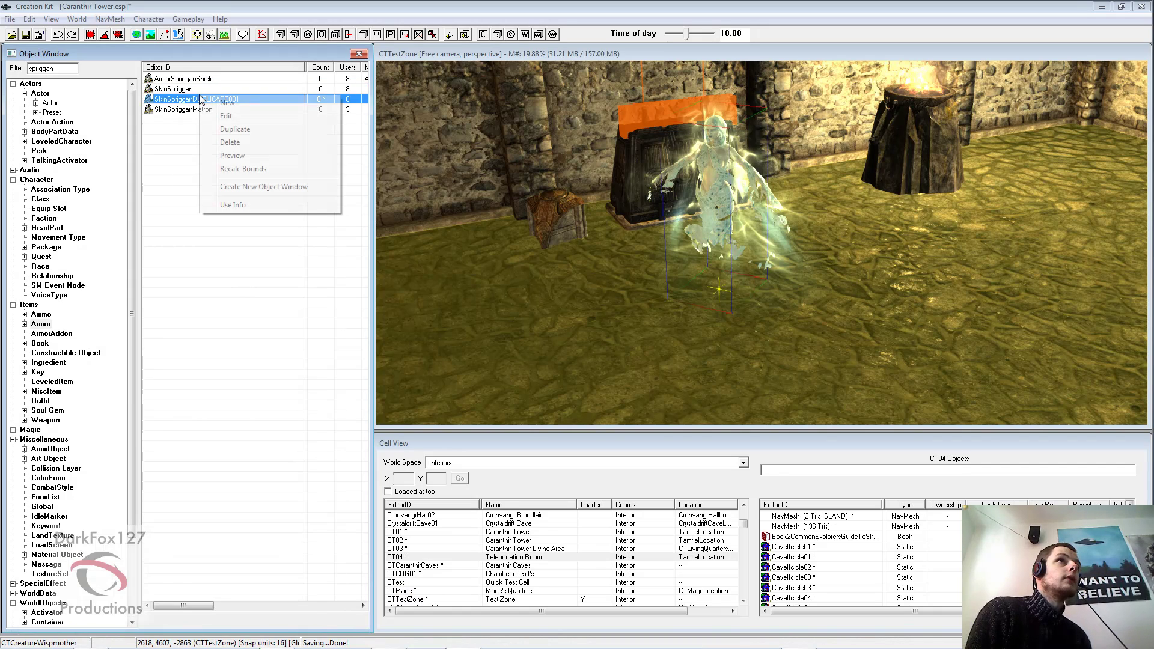
click(226, 118)
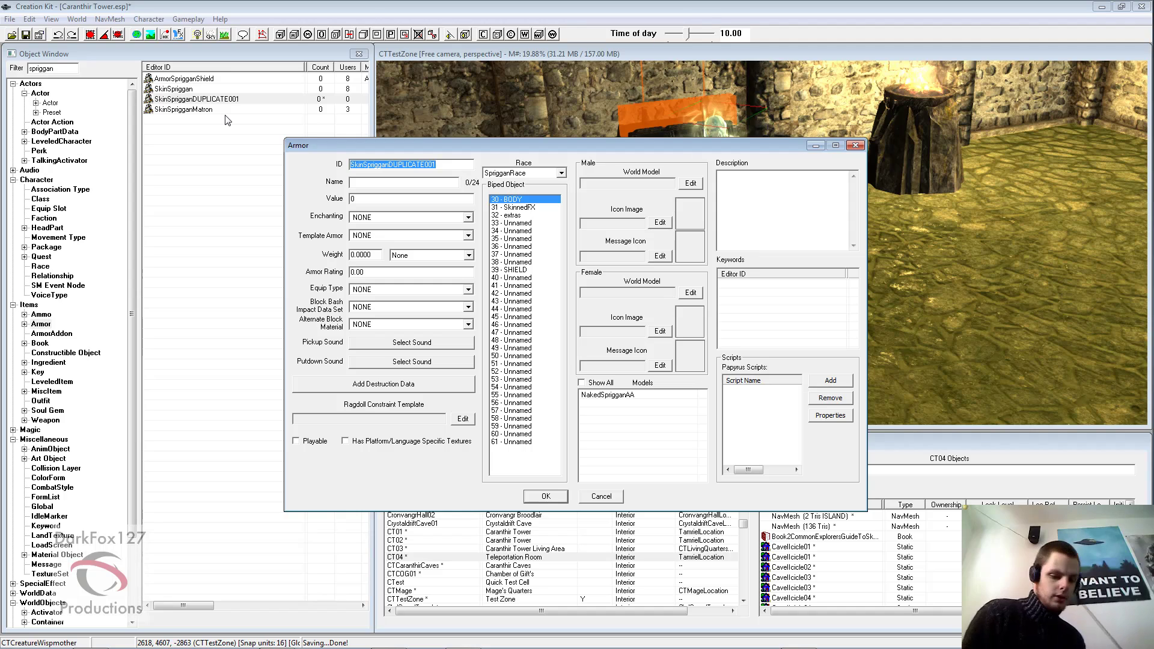
key(Home)
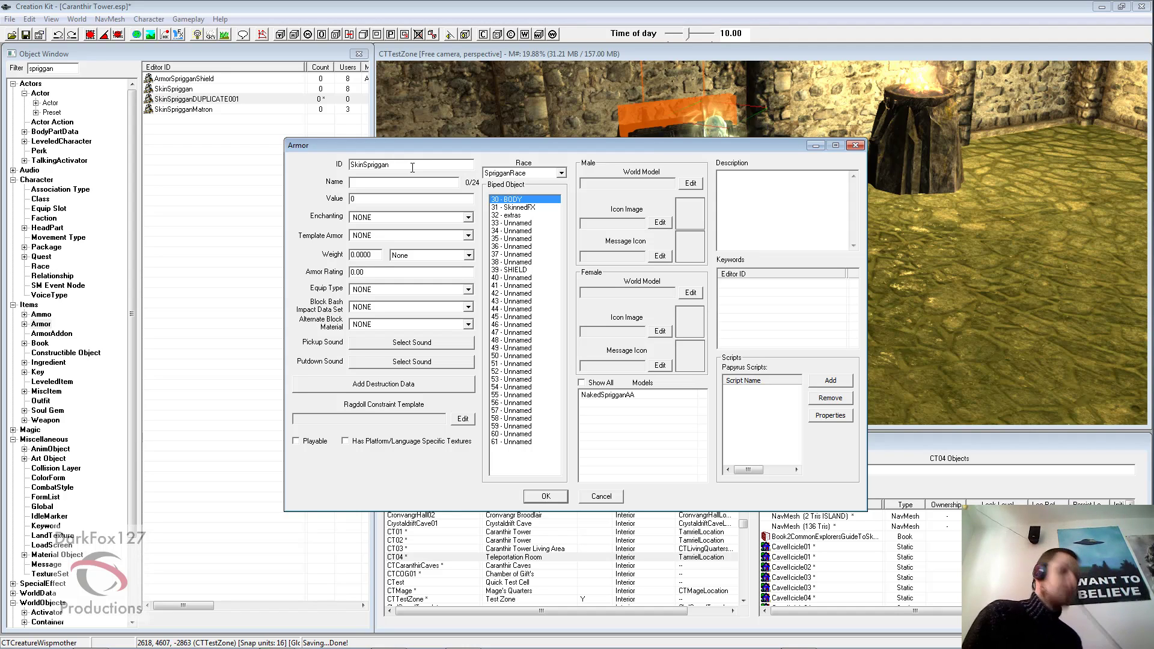
text(r)
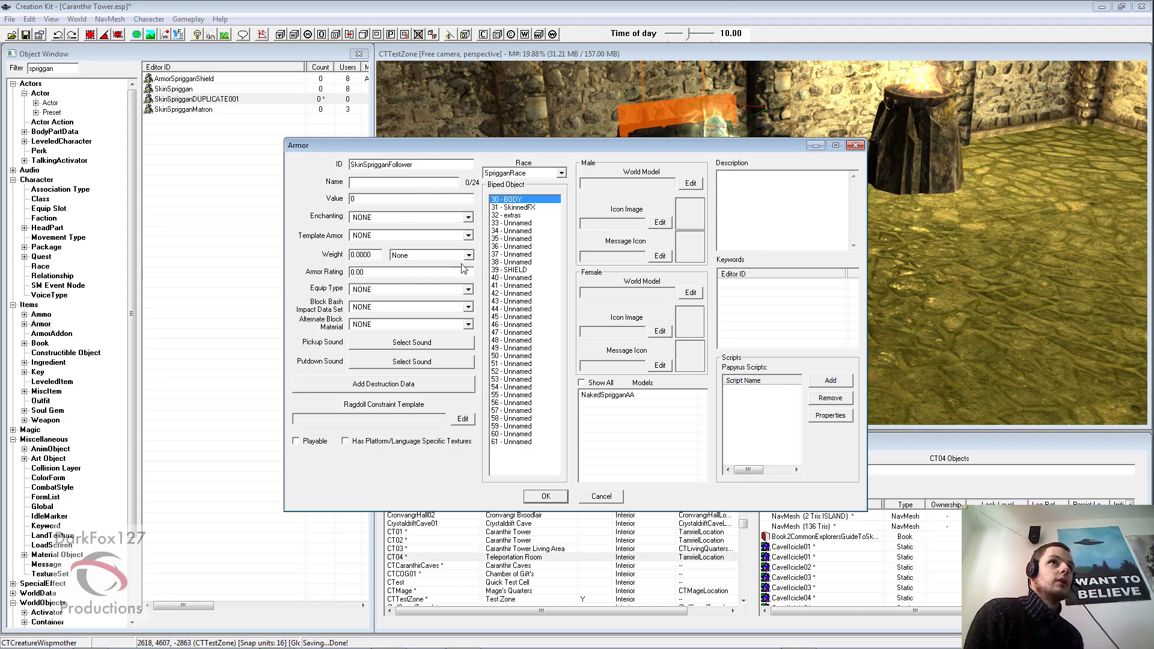
key(Tab)
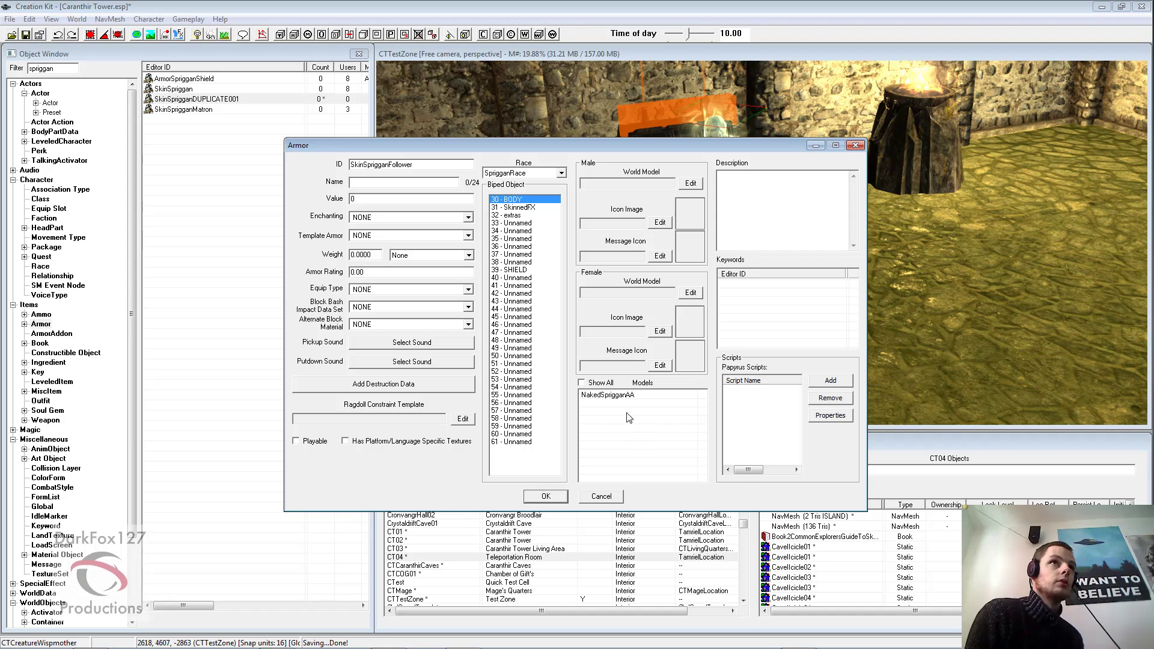
click(547, 495)
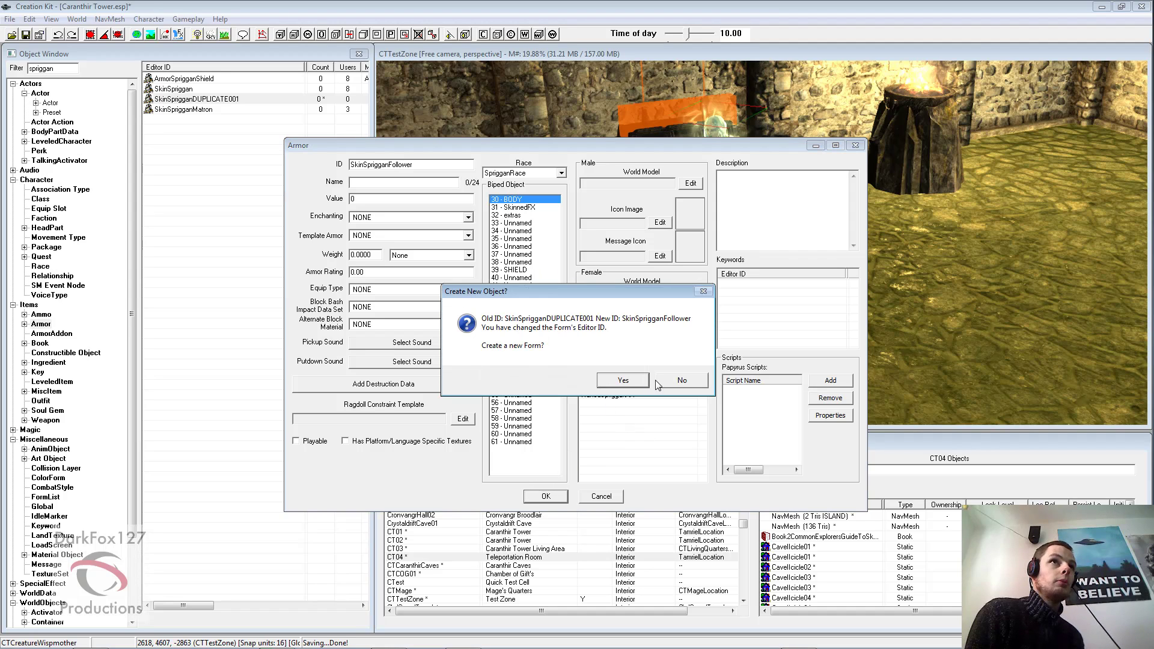
click(619, 371)
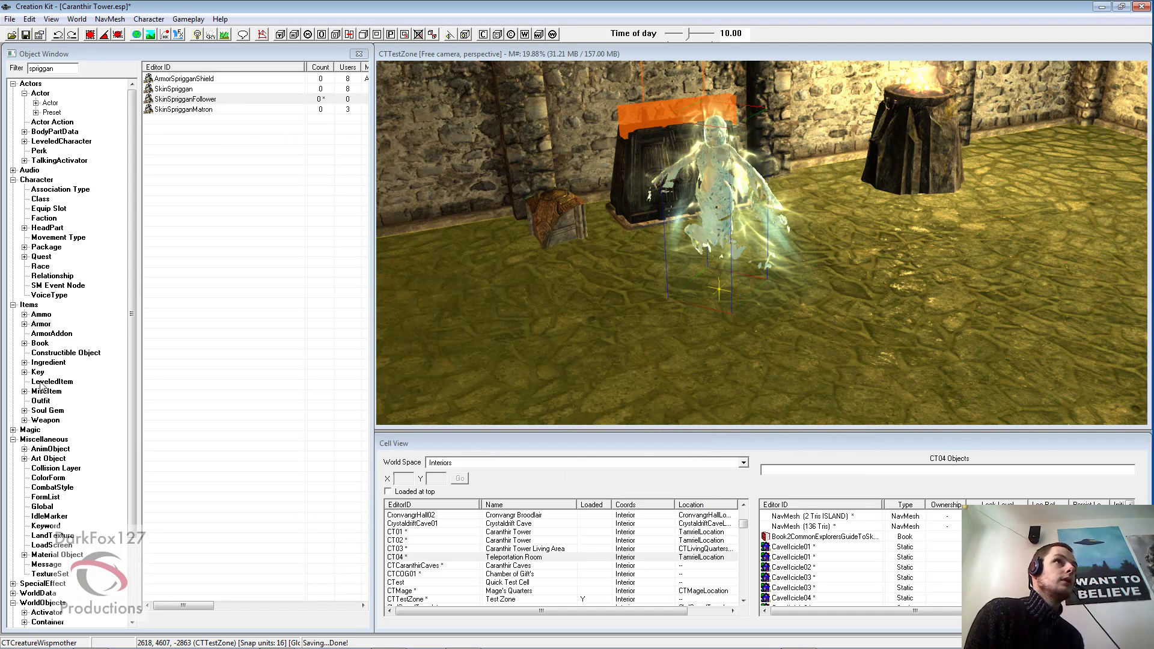
Duplicate the NakedSprigganAA armor addon
click(42, 333)
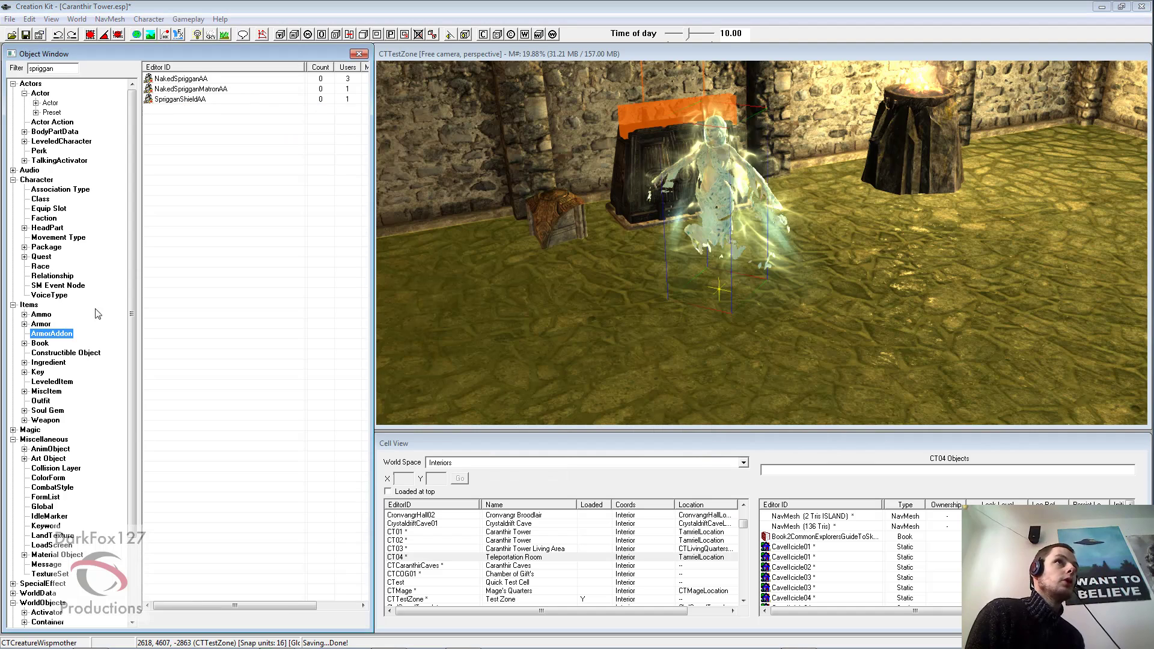
right_click(186, 84)
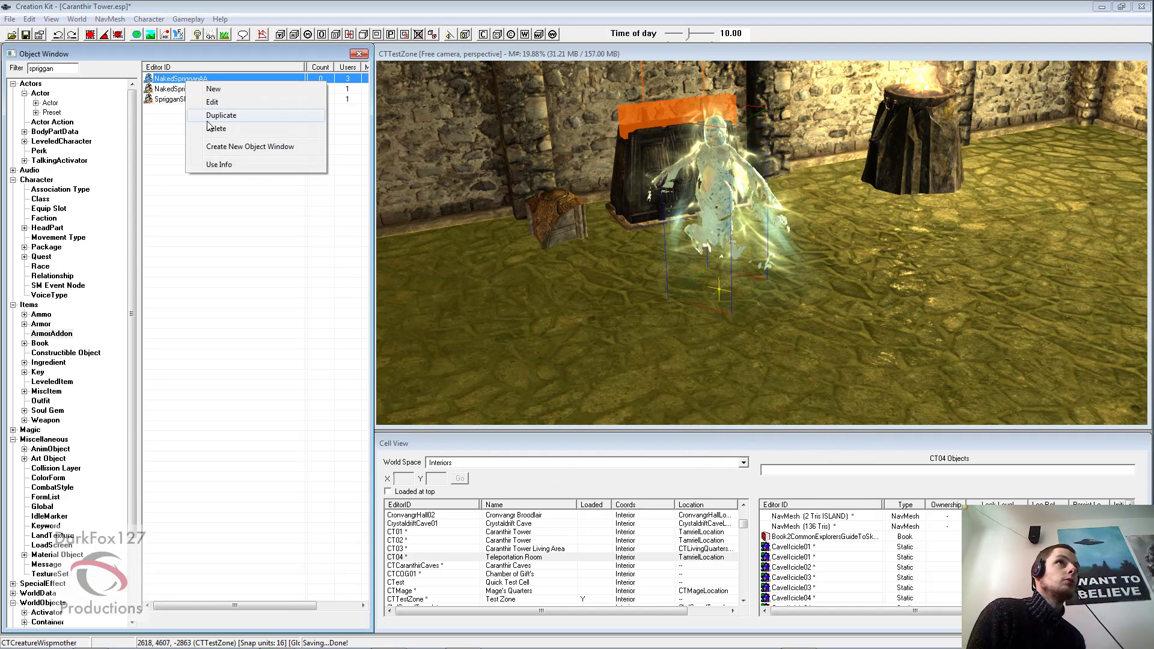
click(208, 117)
Rename the duplicated armor addon to NakedSprigganAAFollower and save it without creating a new form
right_click(210, 89)
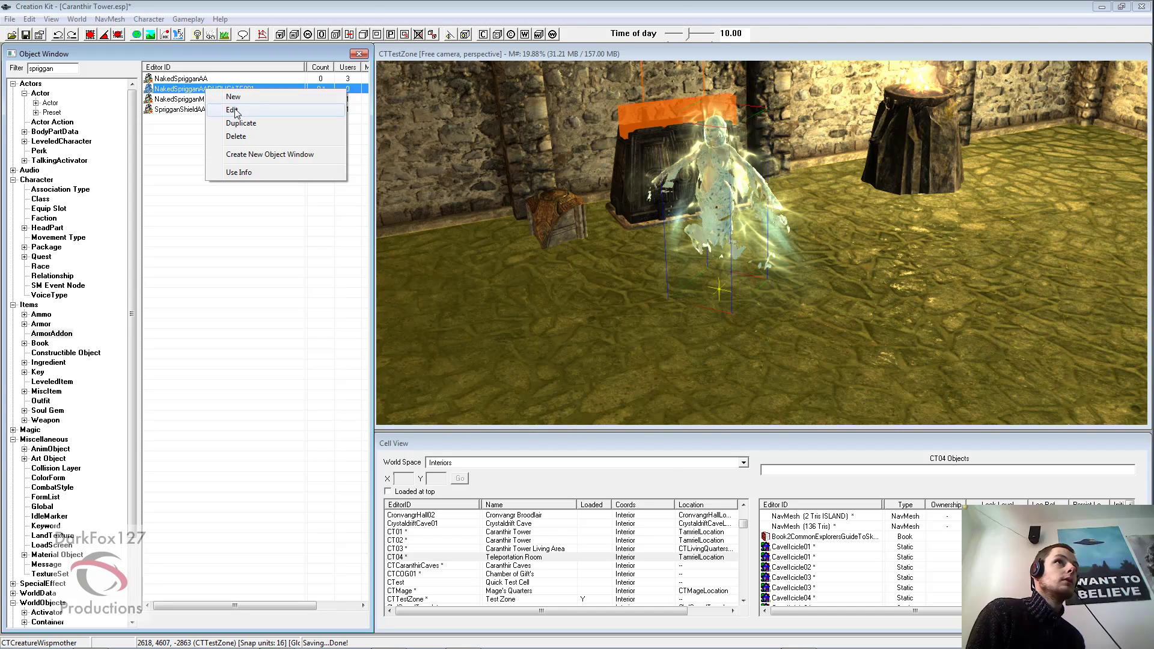
click(309, 107)
key(End)
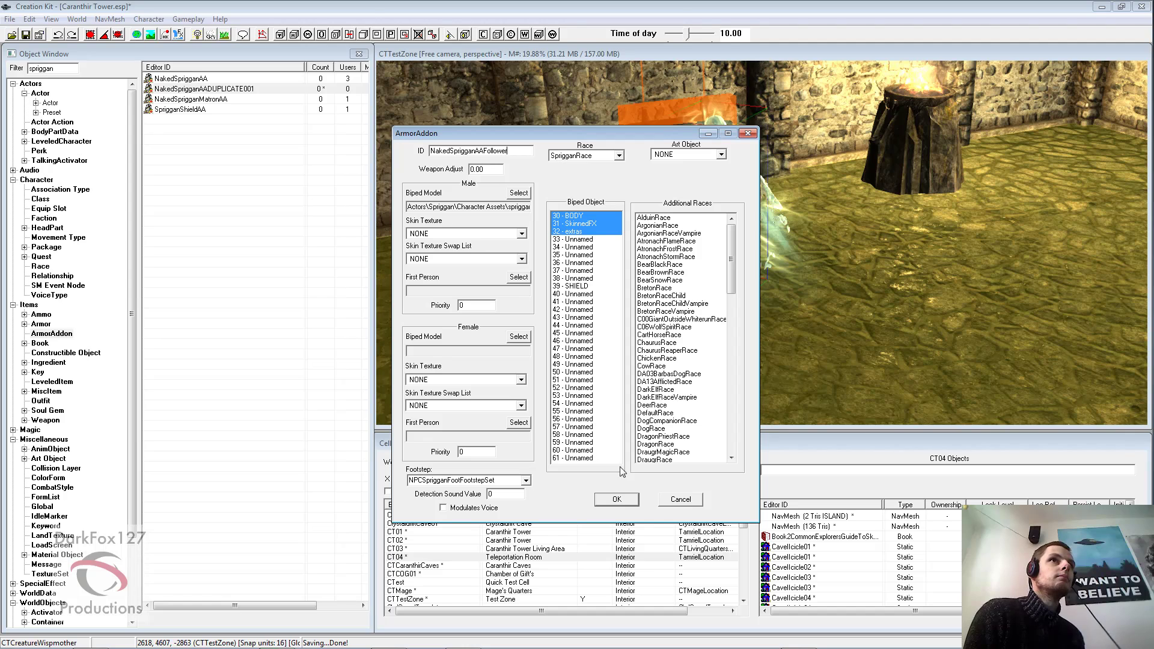
click(624, 499)
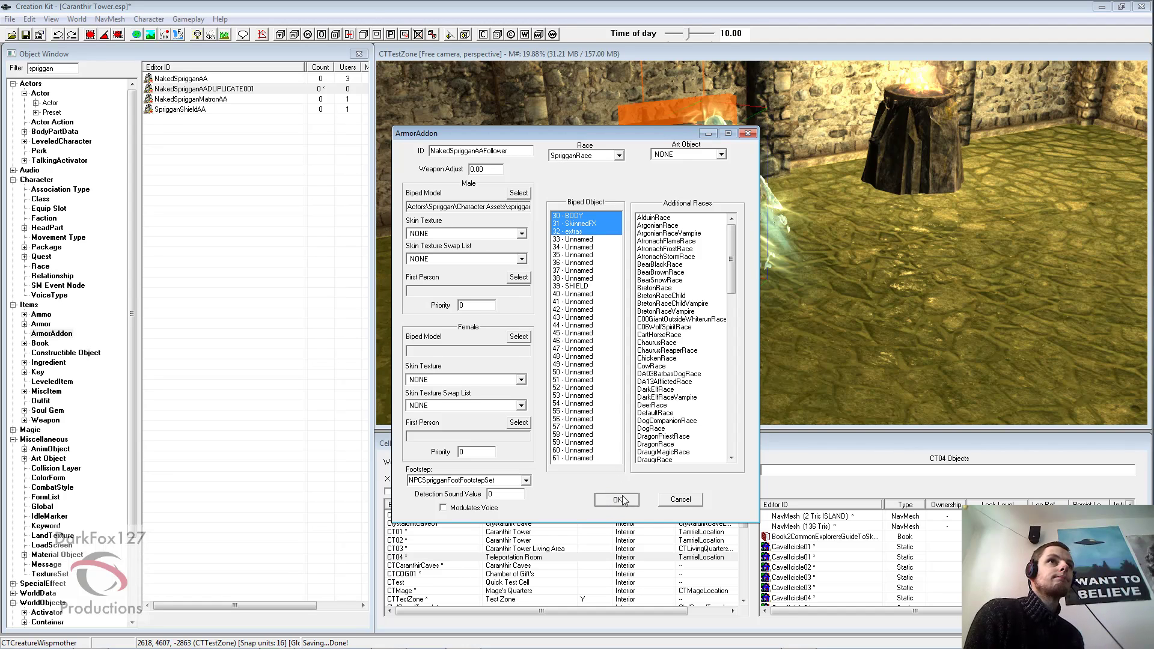
click(651, 388)
click(618, 383)
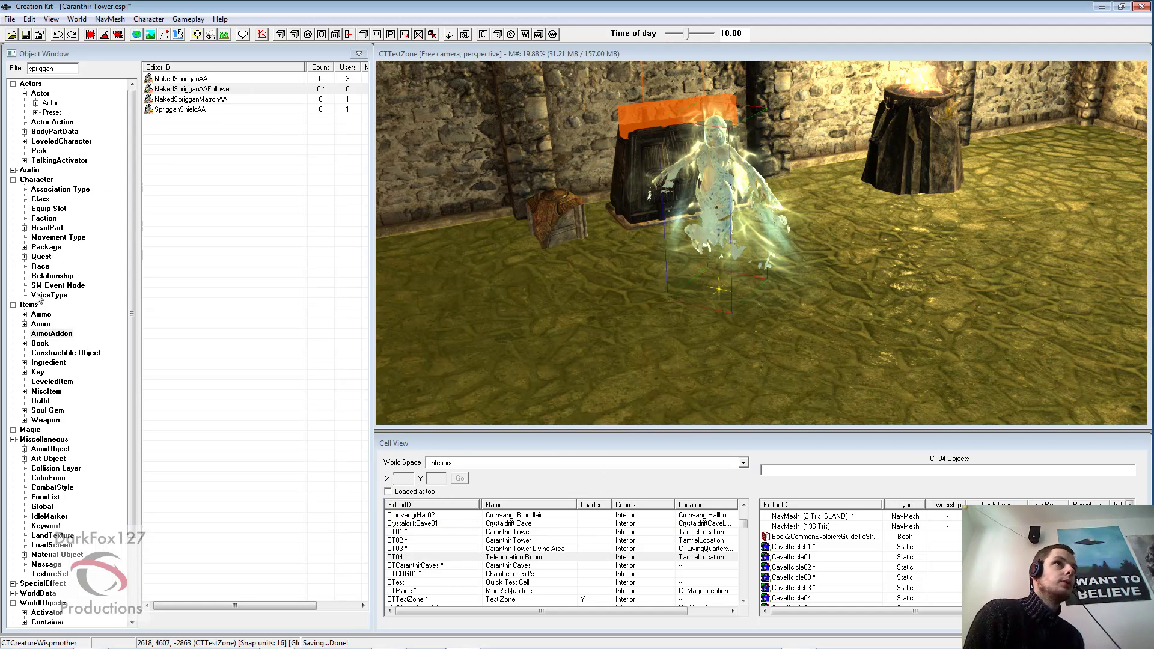
Duplicate SprigganRace and set the copy's ID to SprigganRaceFollower
click(41, 266)
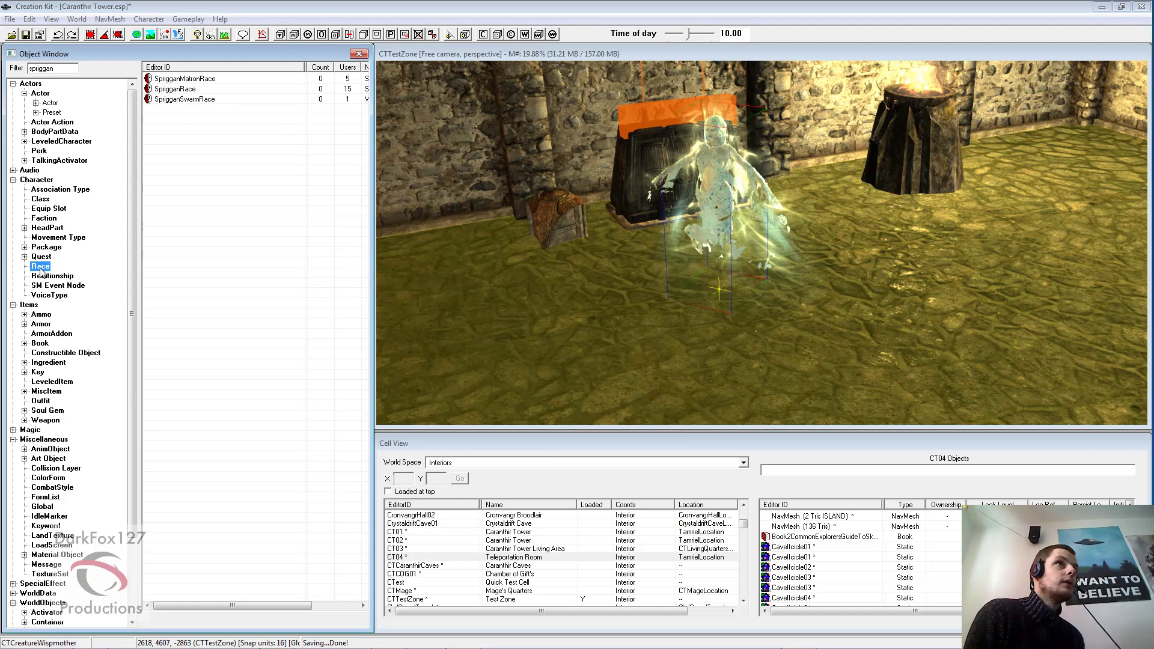
right_click(189, 89)
click(223, 120)
right_click(225, 99)
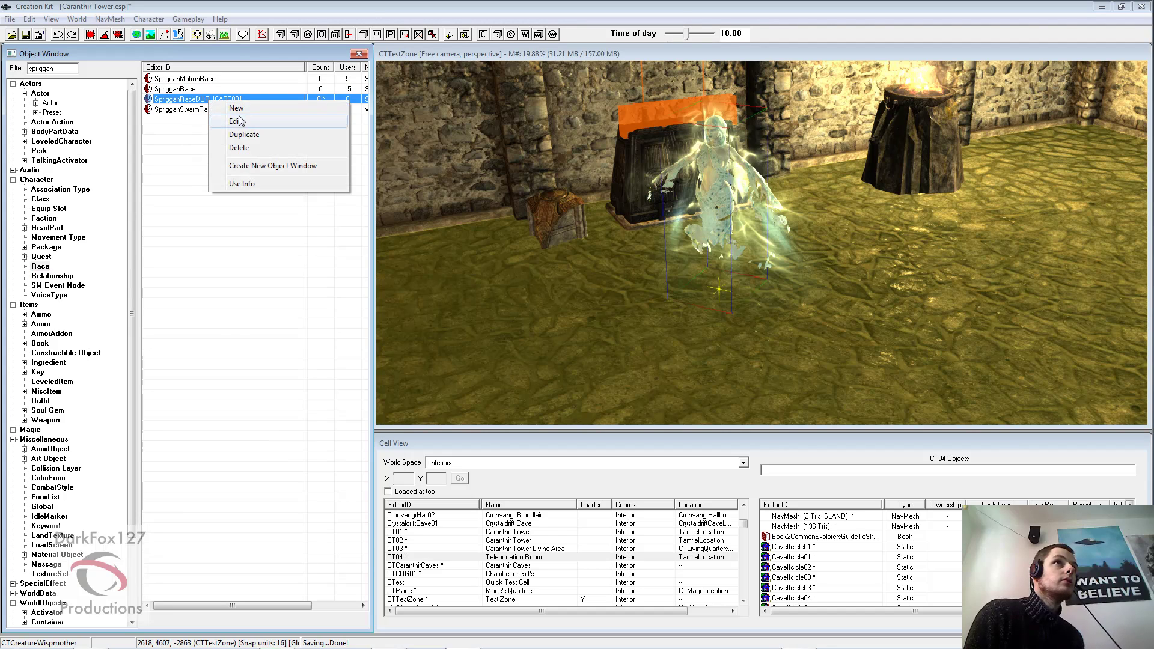
click(280, 121)
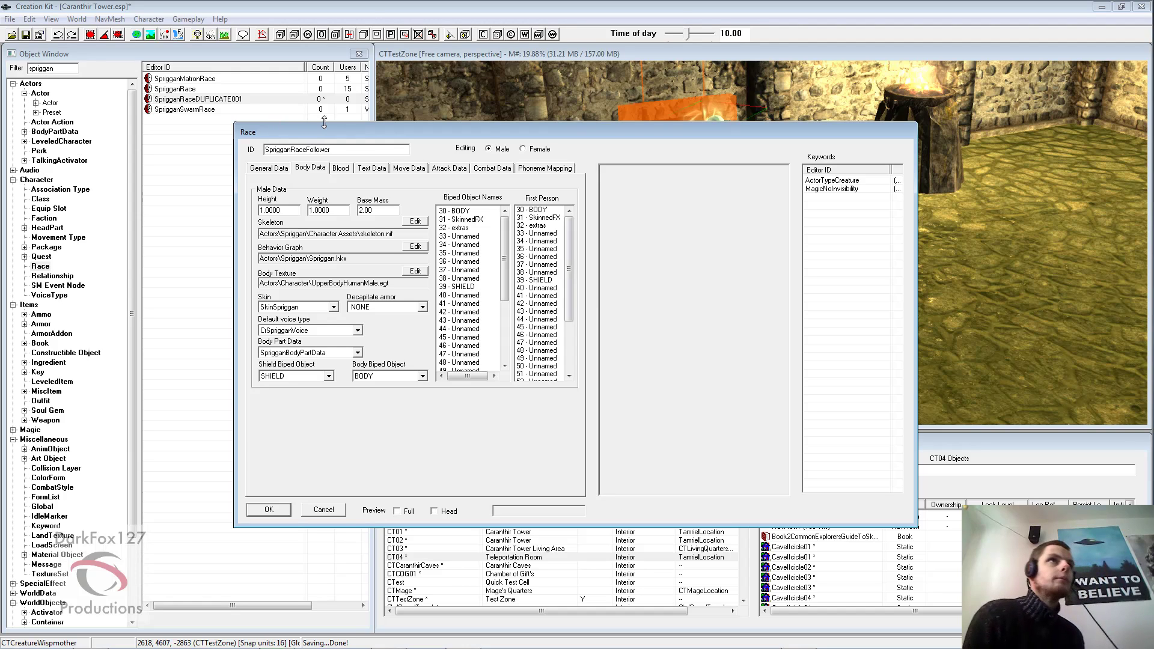
Turn on Allow PC Dialogue in the copied race's general data and save it without creating a new form
click(271, 170)
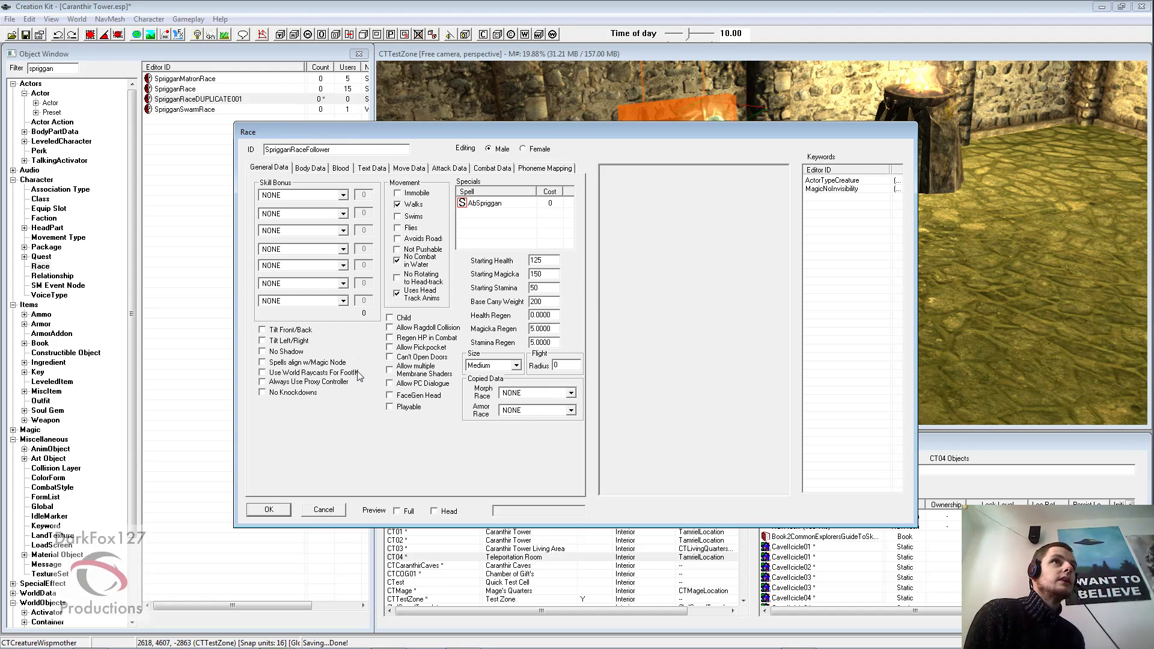
click(391, 383)
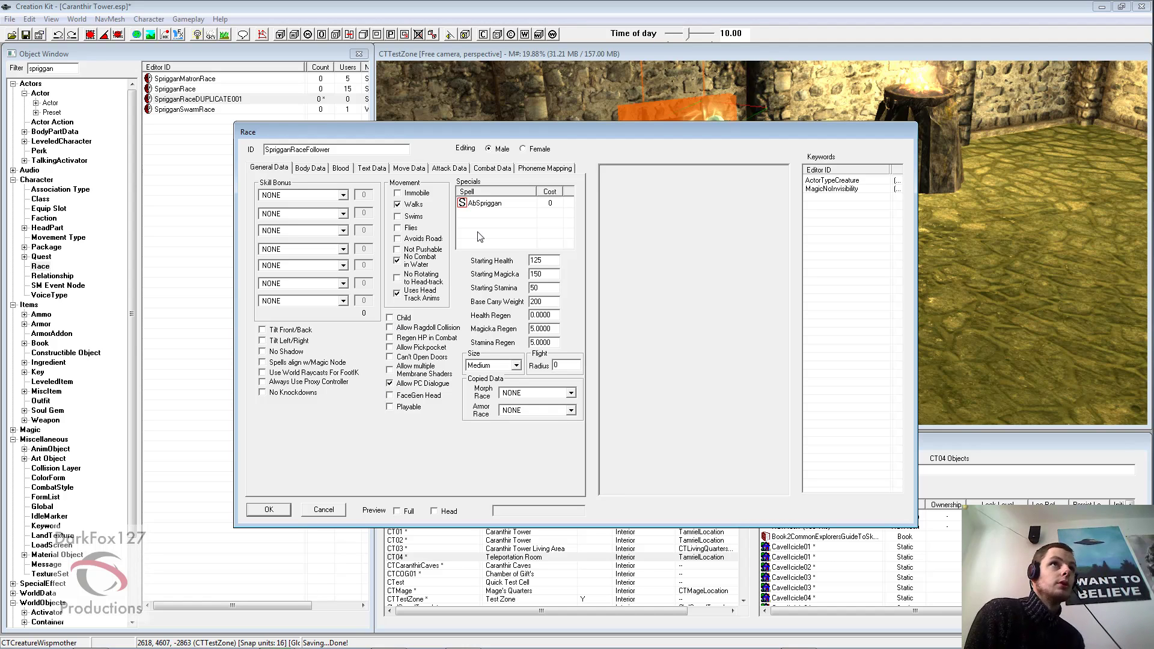
click(277, 510)
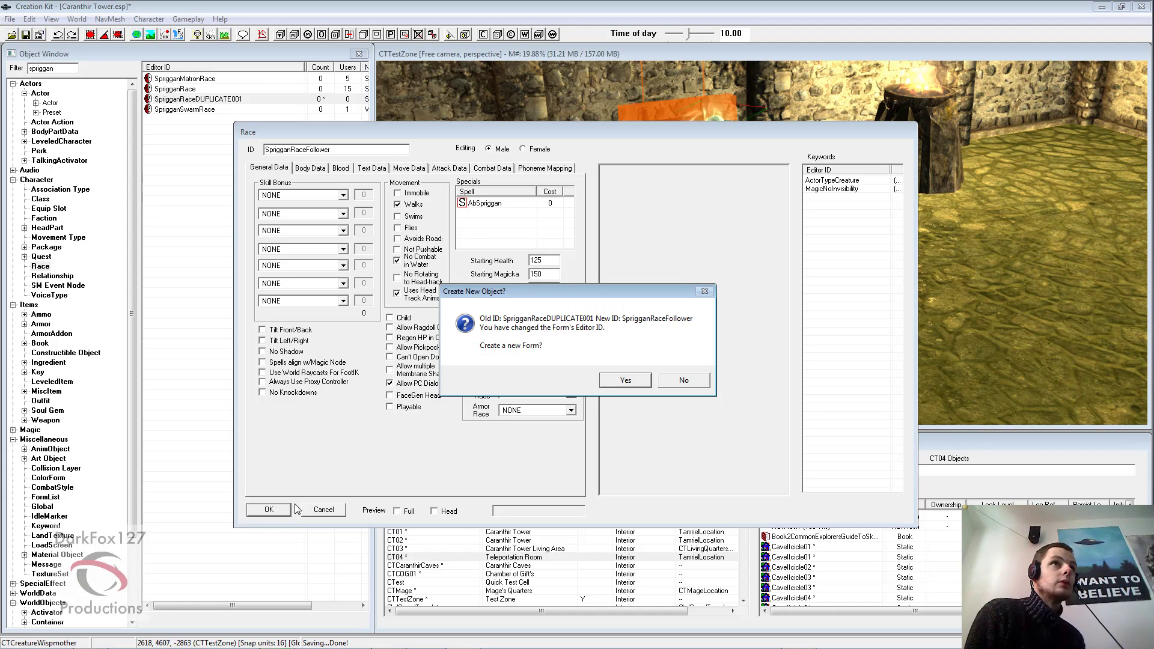
click(683, 381)
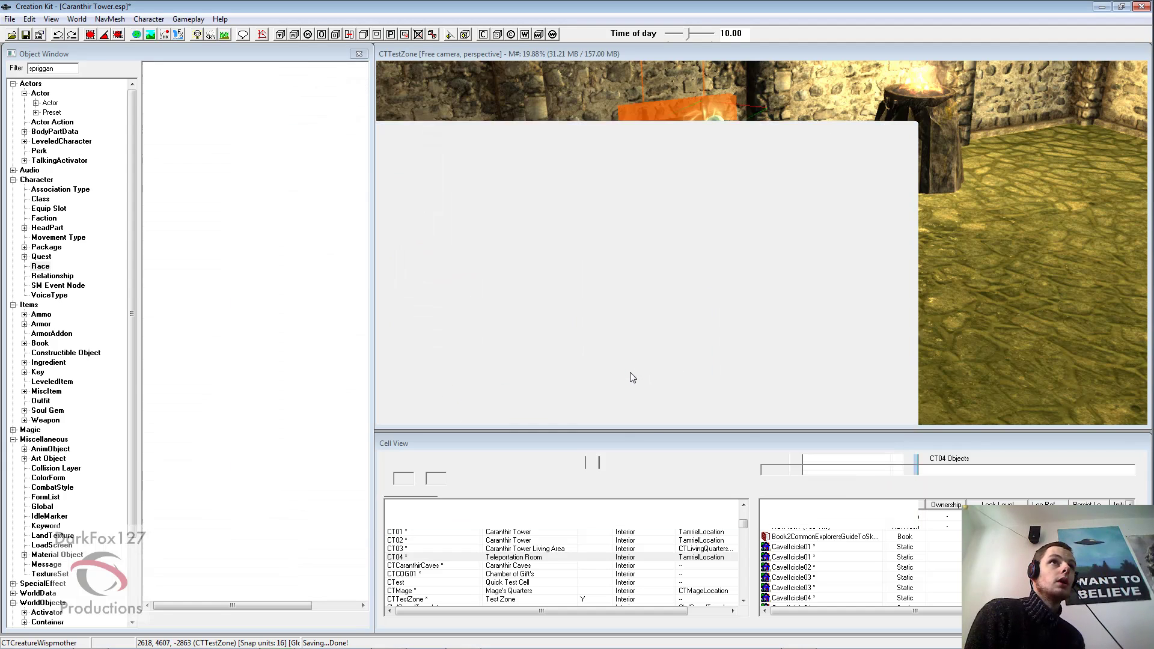
click(634, 377)
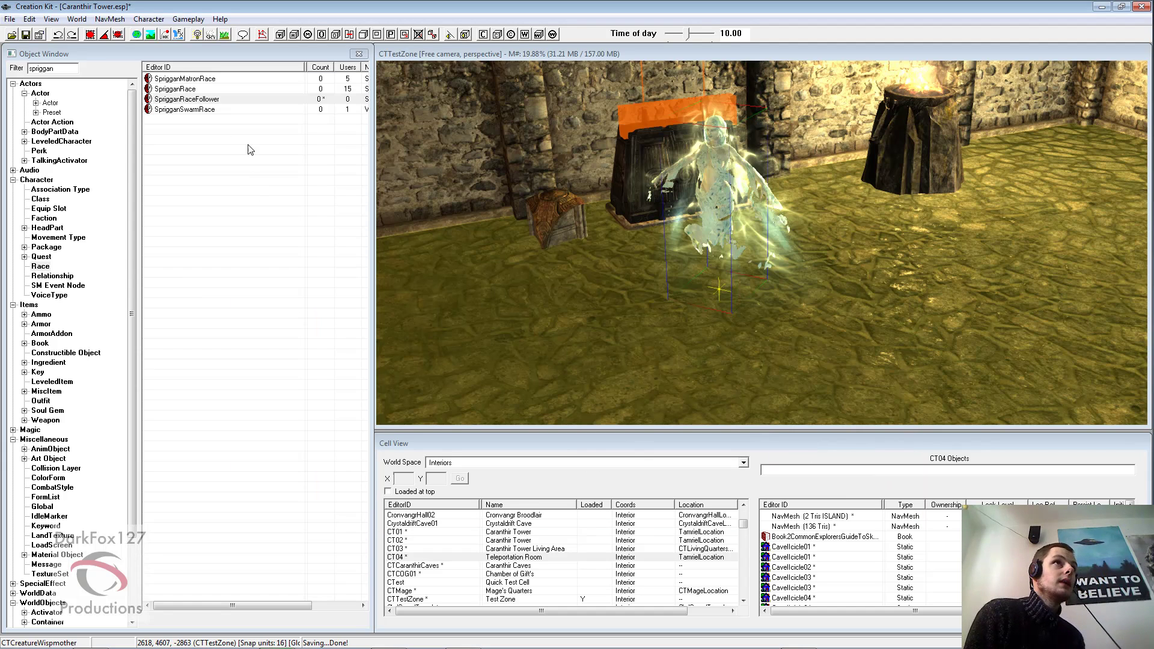
Replace the model of the SkinSprigganFollower armor with the NakedSprigganAAFollower armor addon
click(49, 325)
click(193, 91)
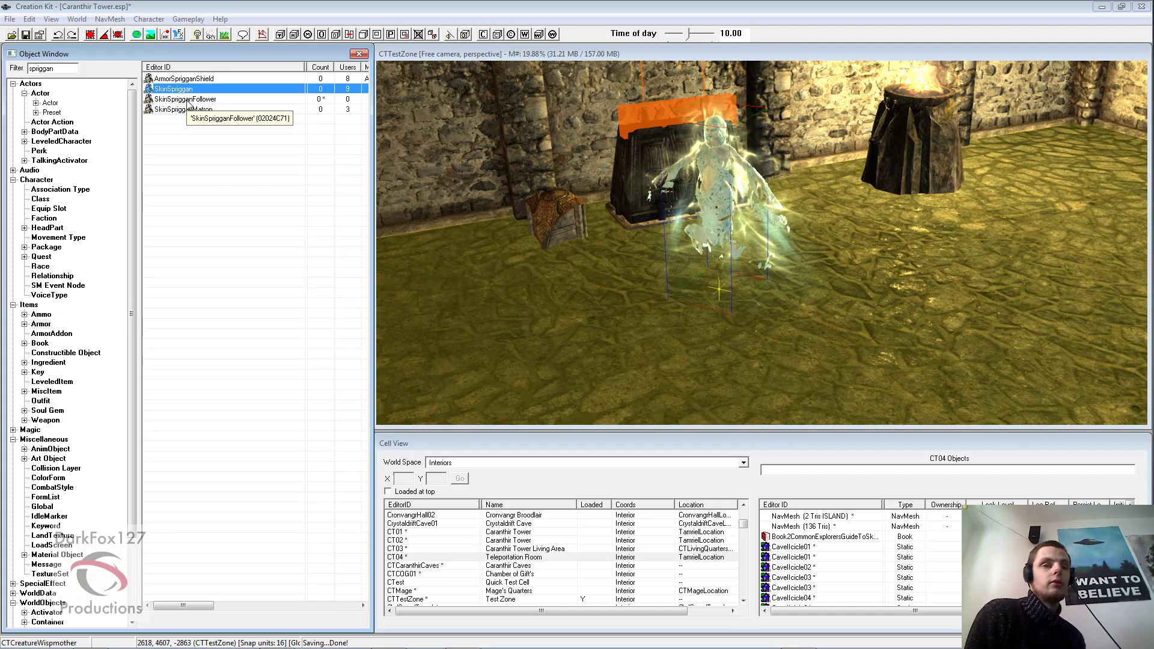
click(178, 99)
click(174, 92)
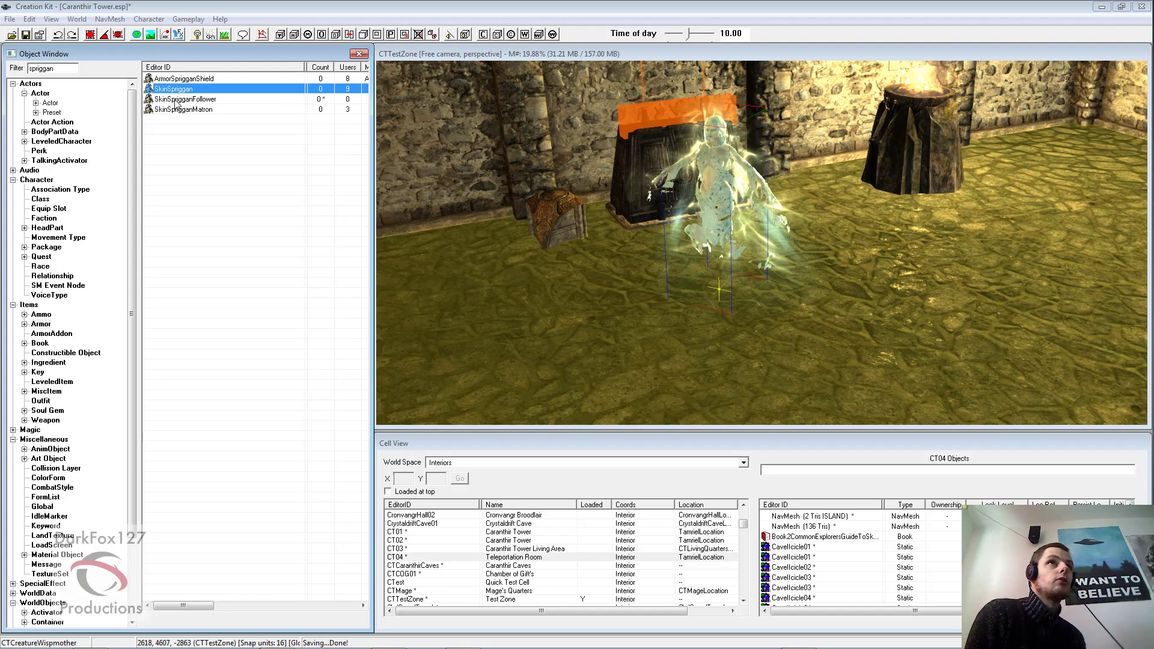
double_click(177, 100)
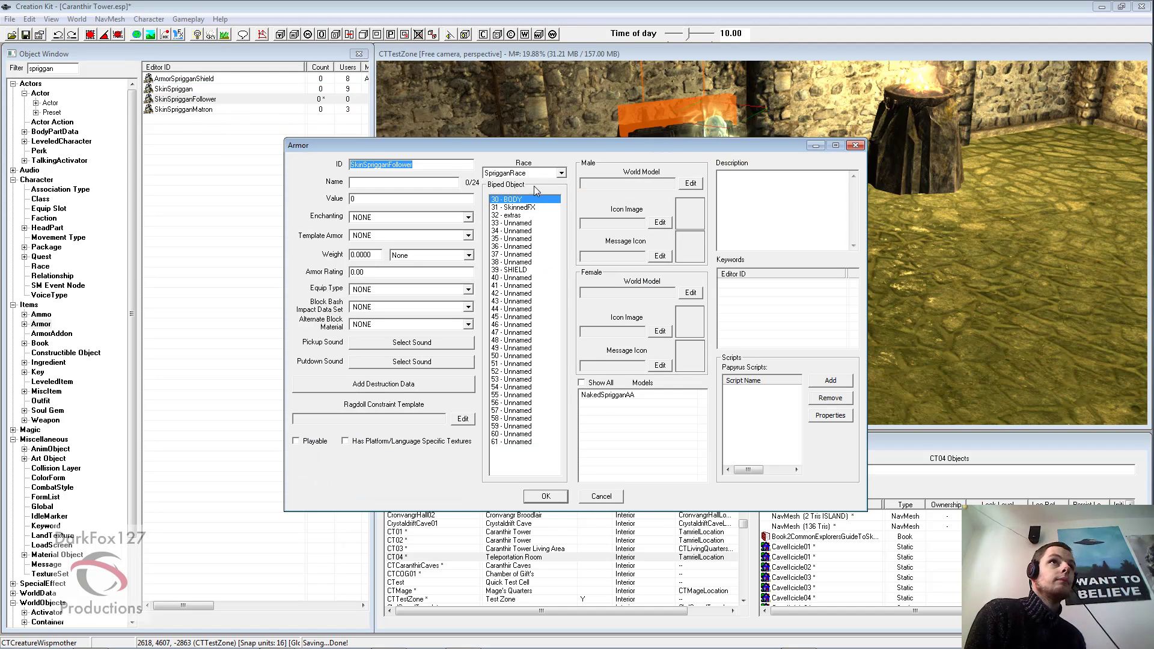
click(607, 396)
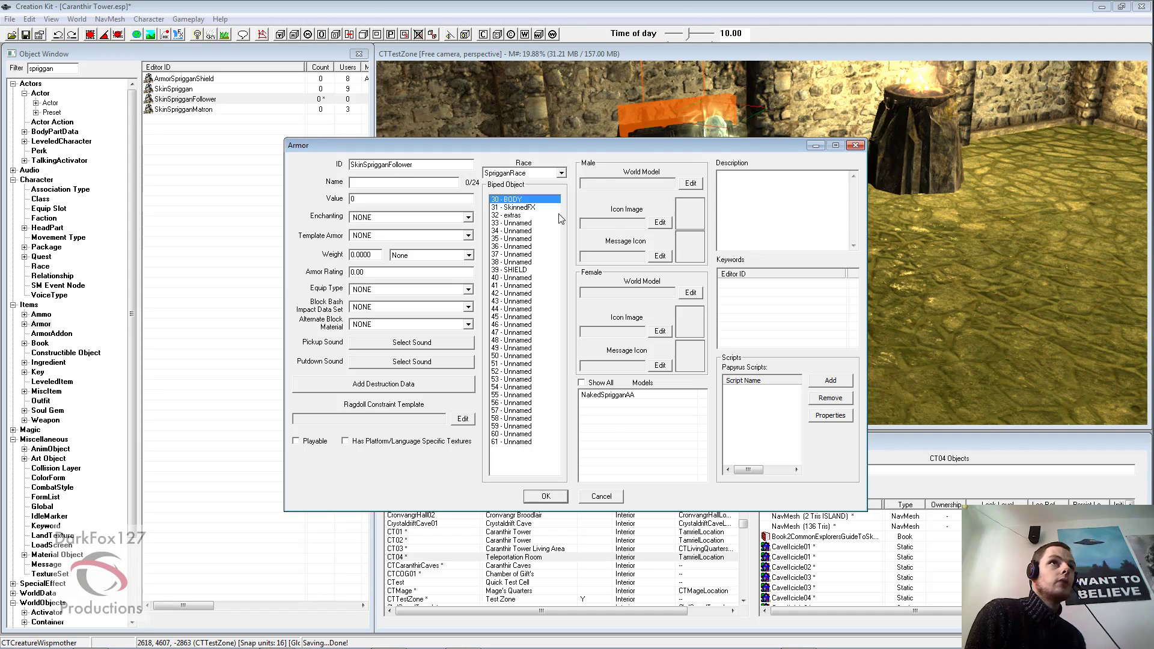
click(616, 396)
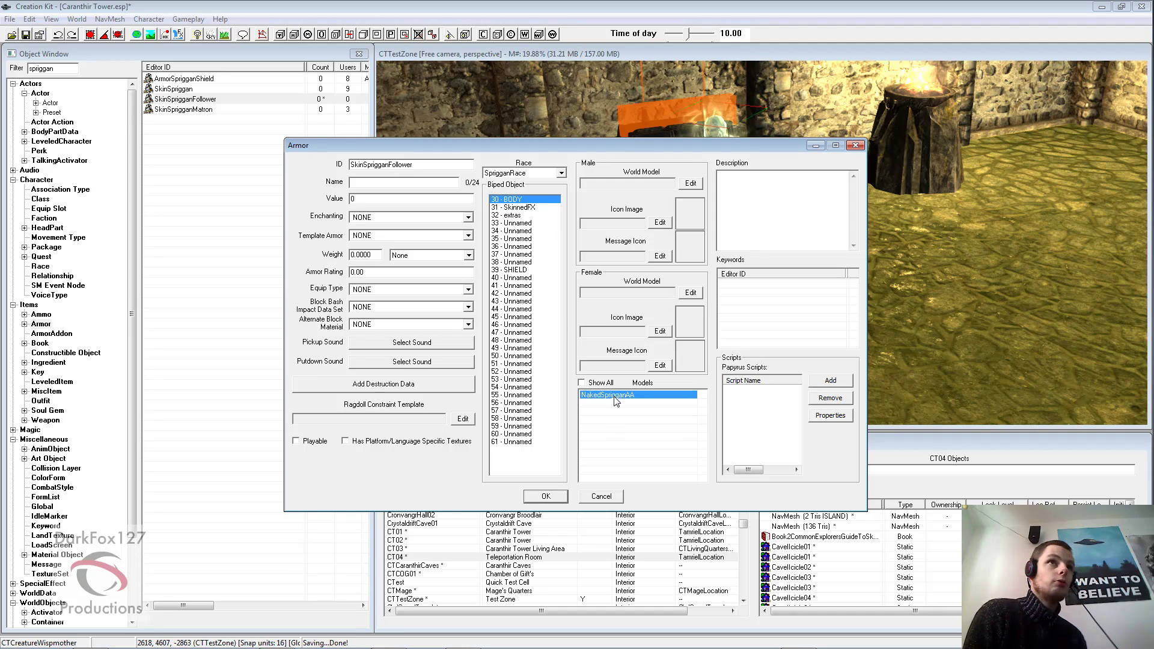
right_click(616, 402)
click(631, 412)
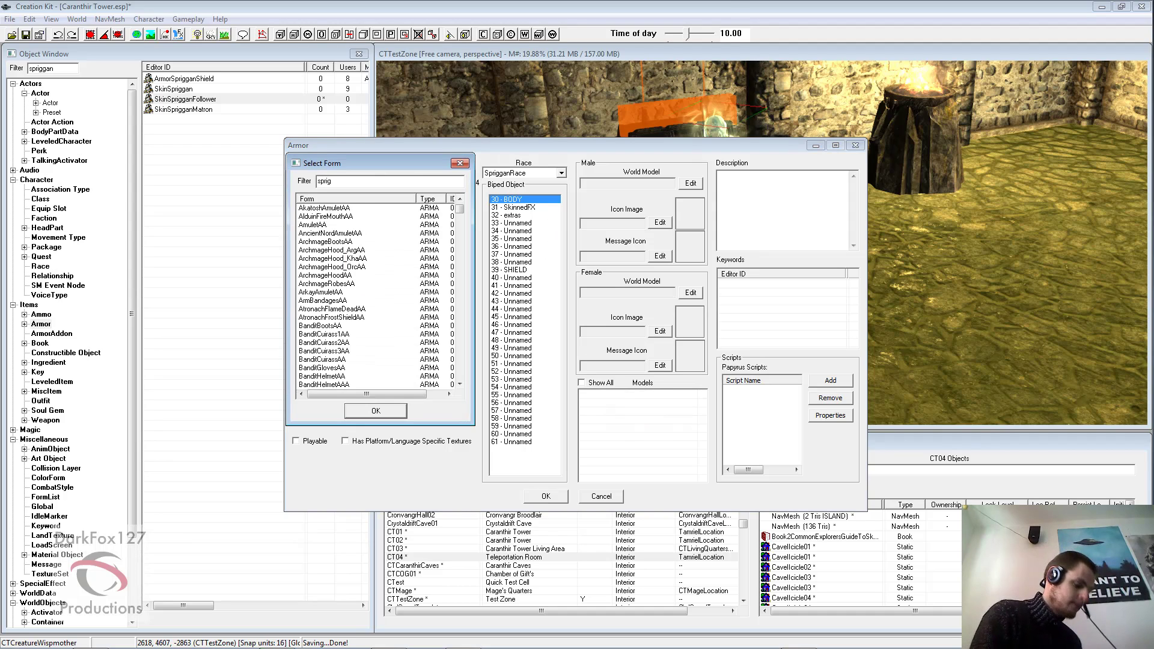
click(351, 233)
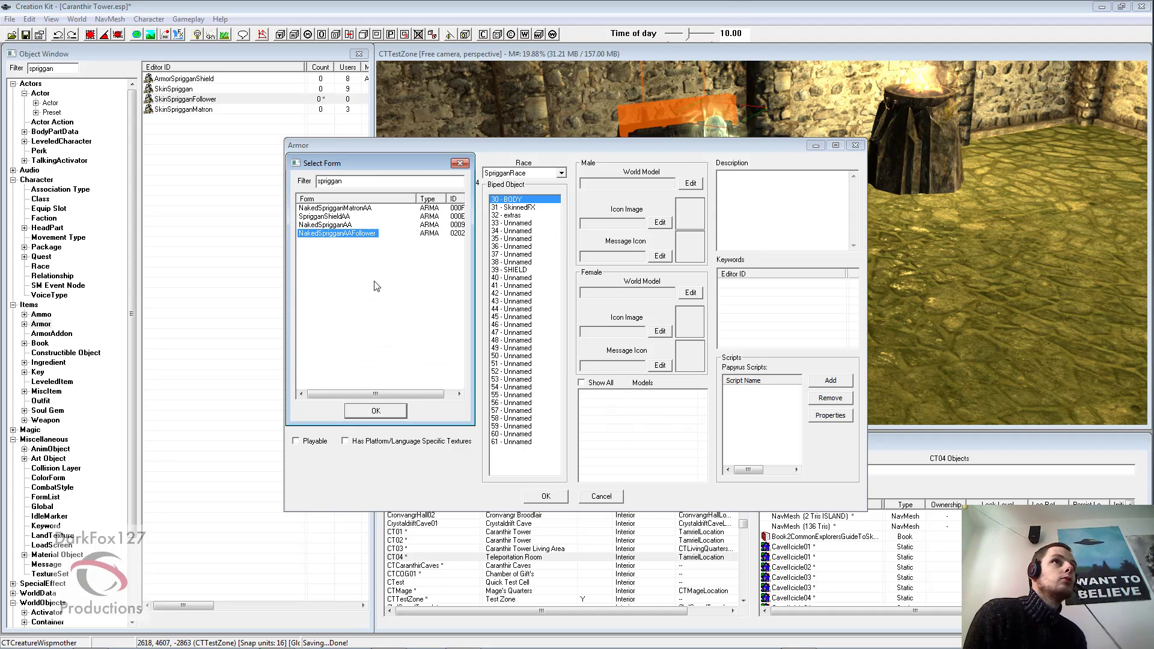
click(387, 412)
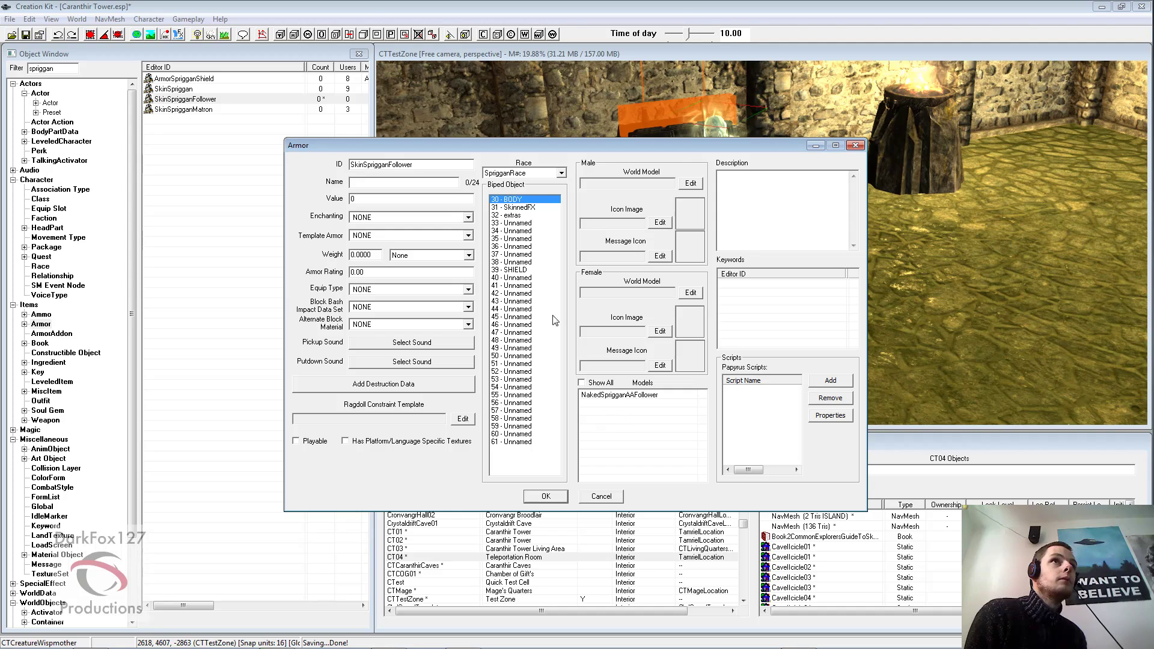
Set the SkinSprigganFollower armor's race to SprigganRaceFollower and save the armor
click(537, 173)
click(532, 191)
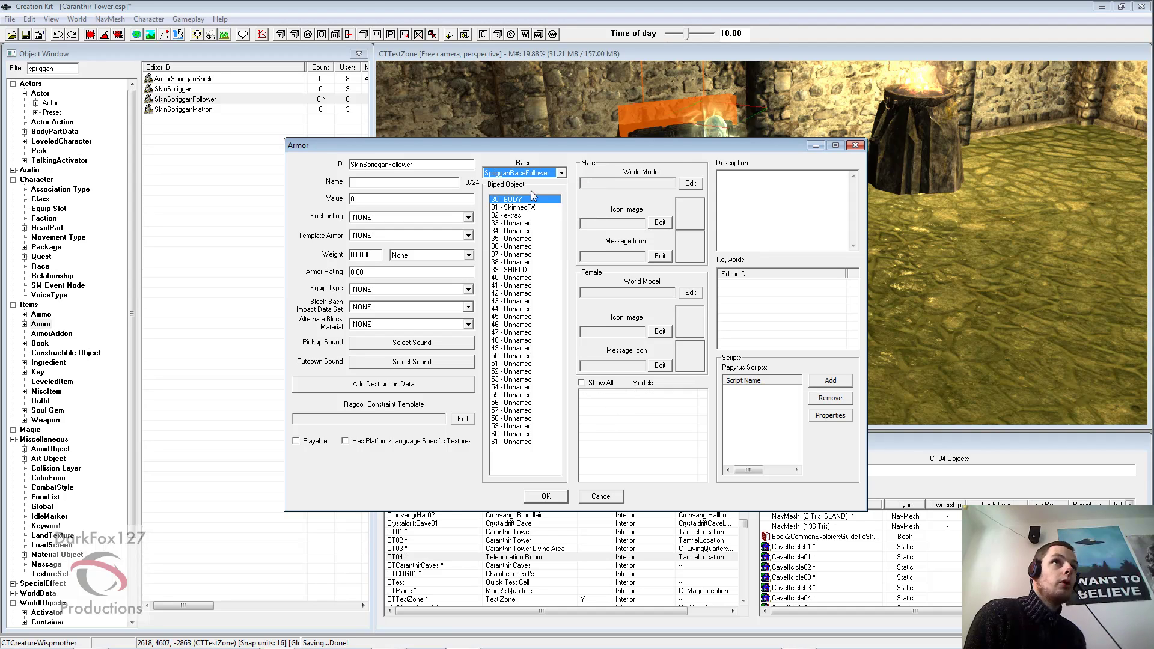
click(552, 498)
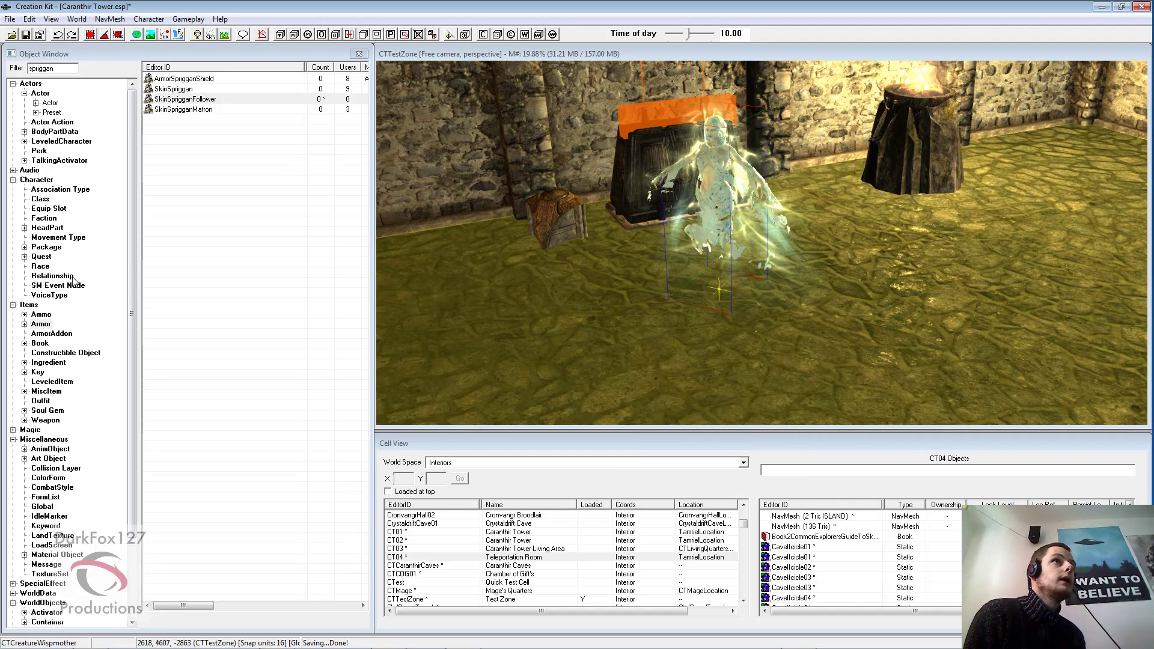
Set the race of the NakedSprigganAAFollower armor addon to SprigganRaceFollower and save the addon
click(51, 333)
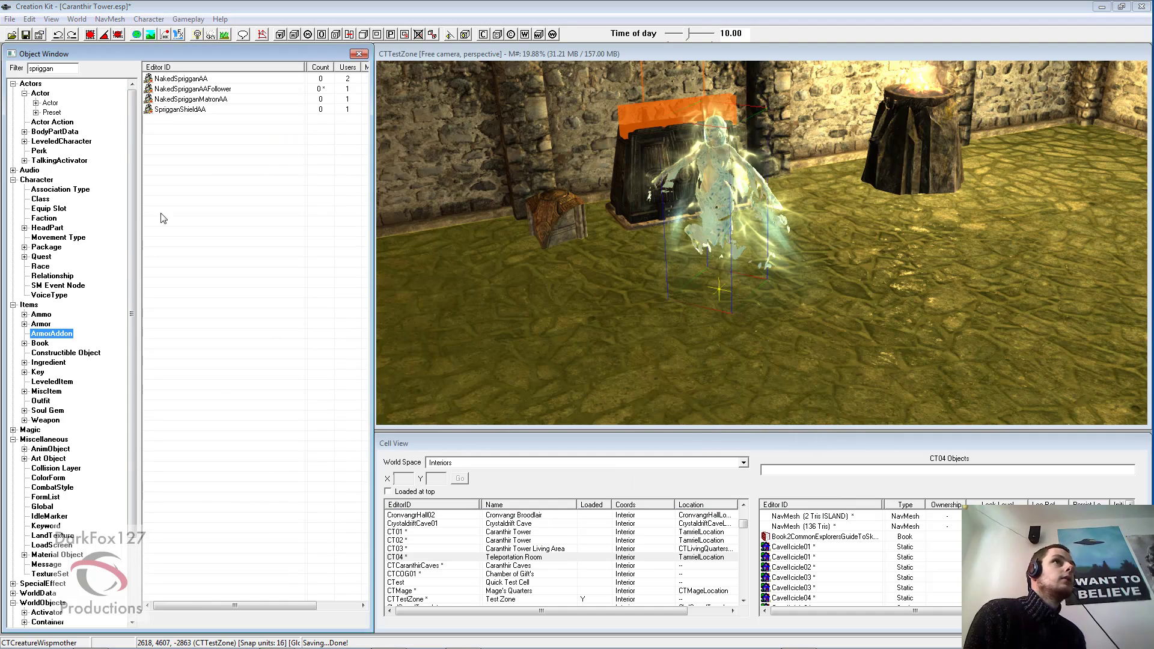
double_click(184, 91)
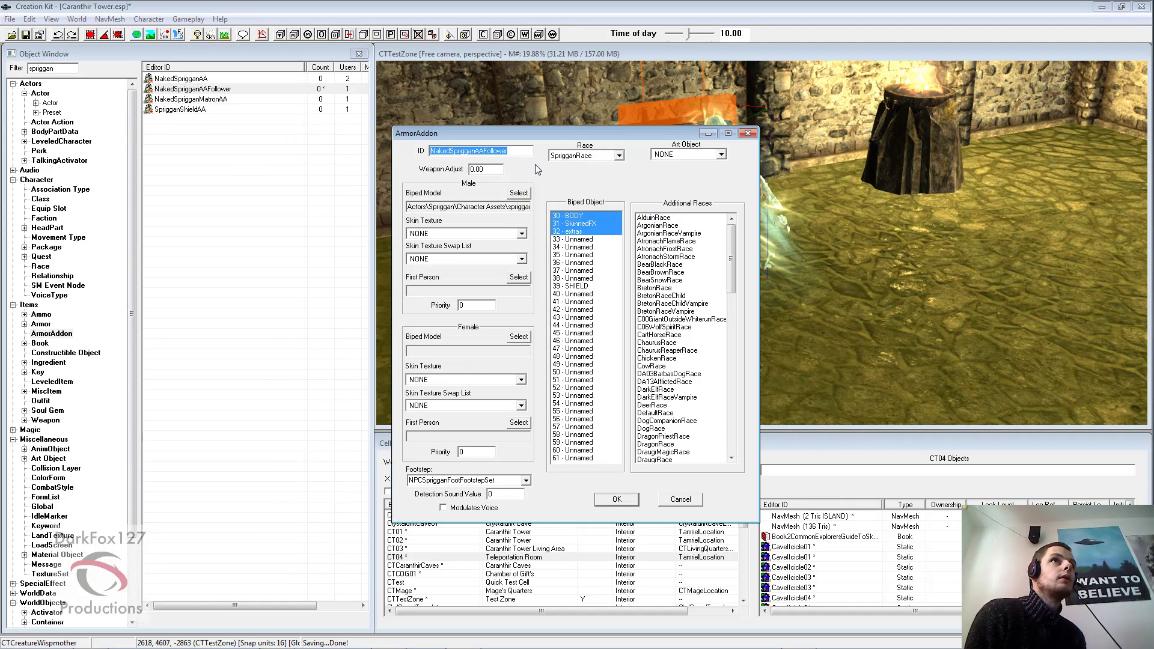
click(572, 155)
click(572, 175)
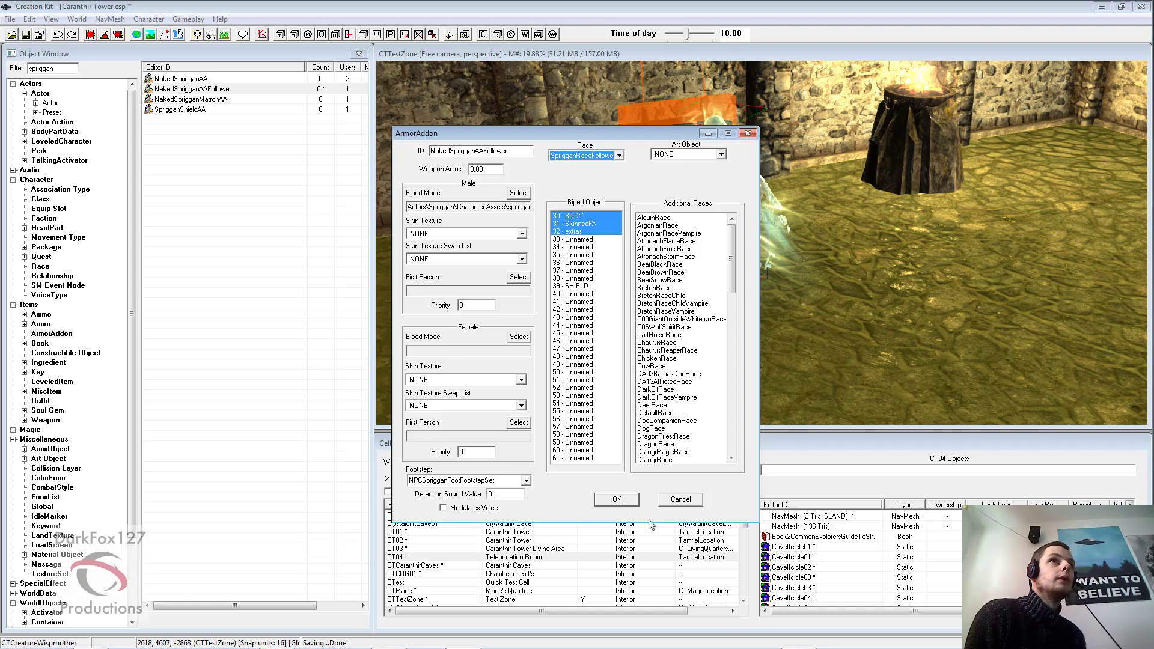
click(617, 499)
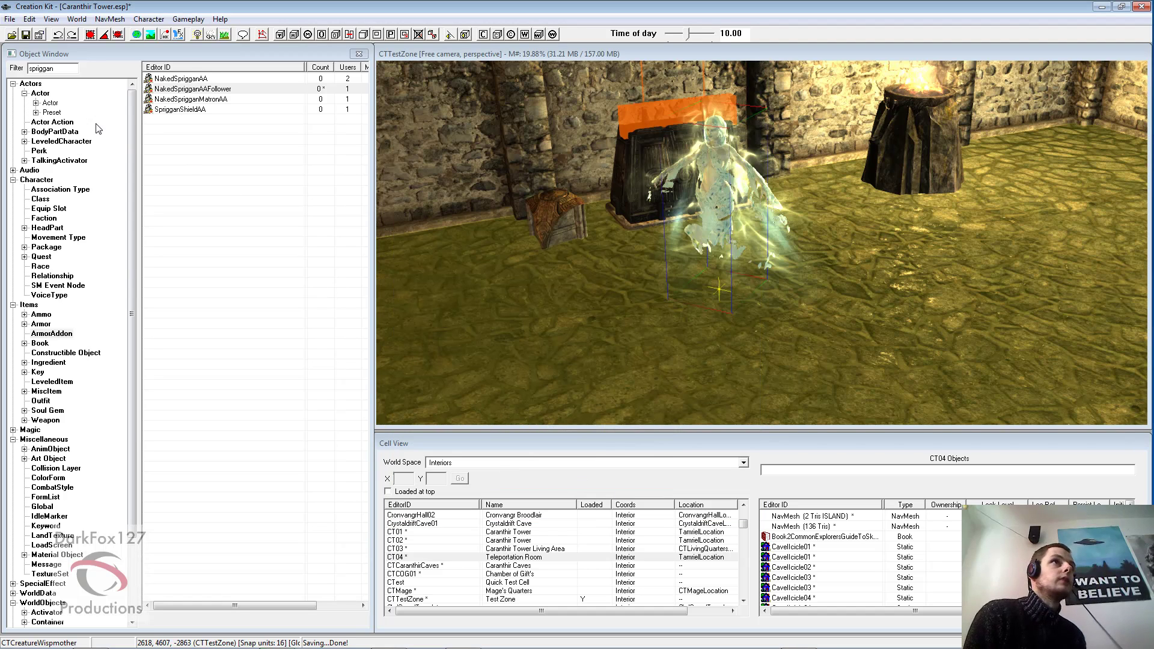
Set the skin in SprigganRace's body data to SkinSprigganFollower and save the race
click(37, 268)
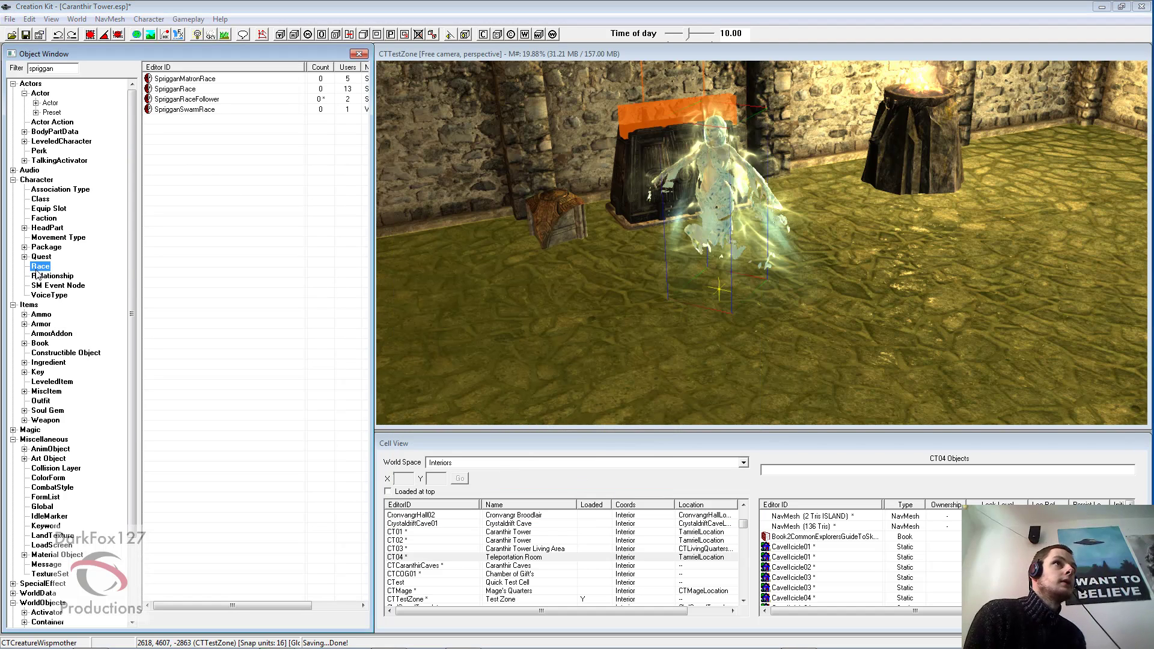
double_click(174, 89)
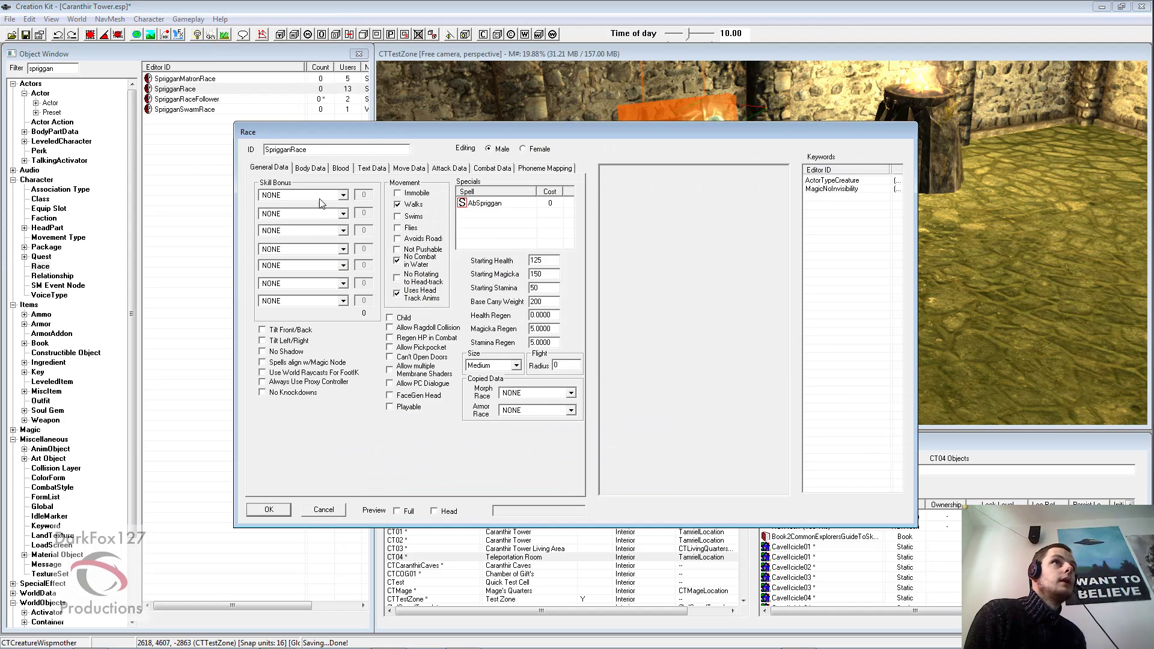
click(310, 168)
click(333, 307)
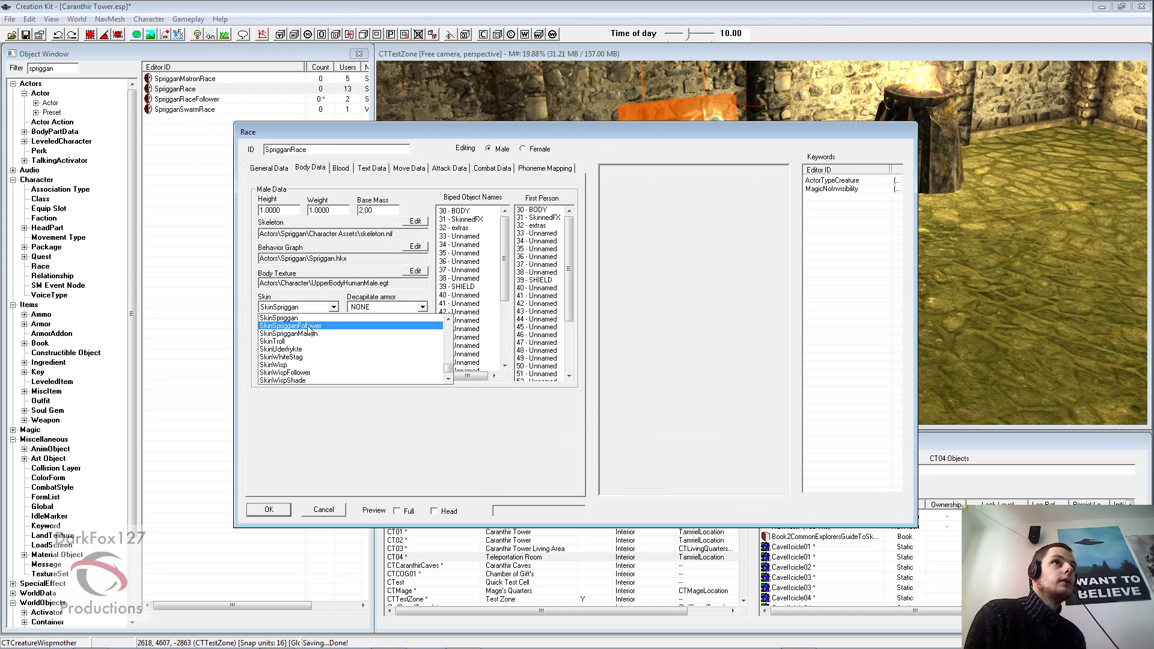
click(294, 322)
click(284, 512)
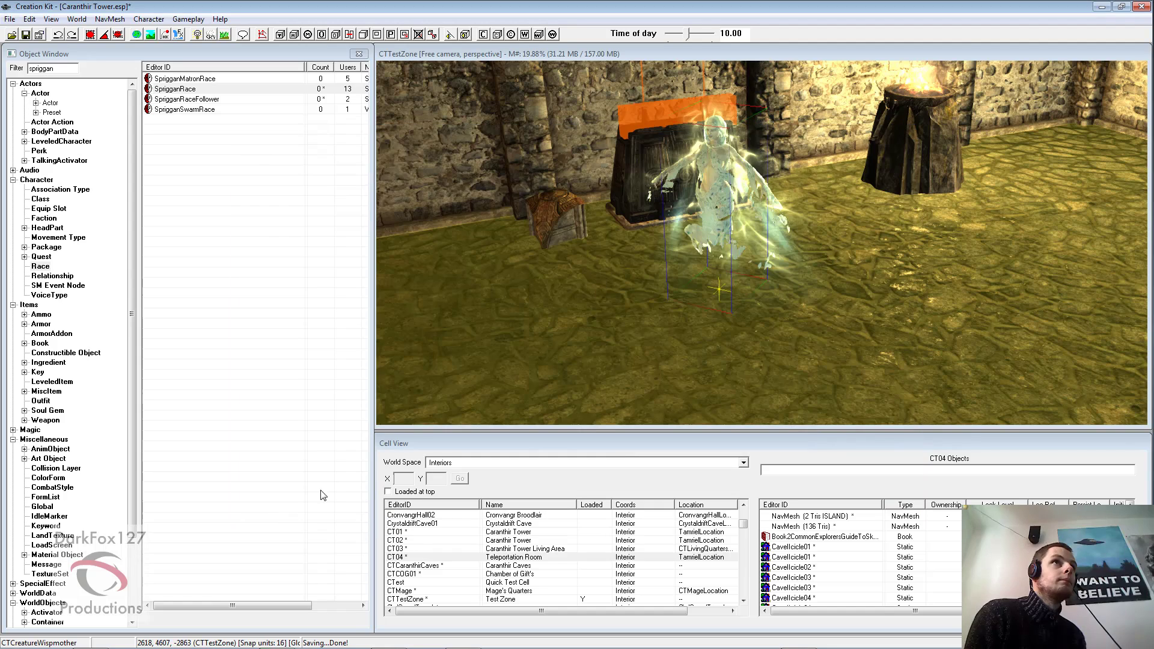
Save the Caranthir Tower plugin
click(26, 35)
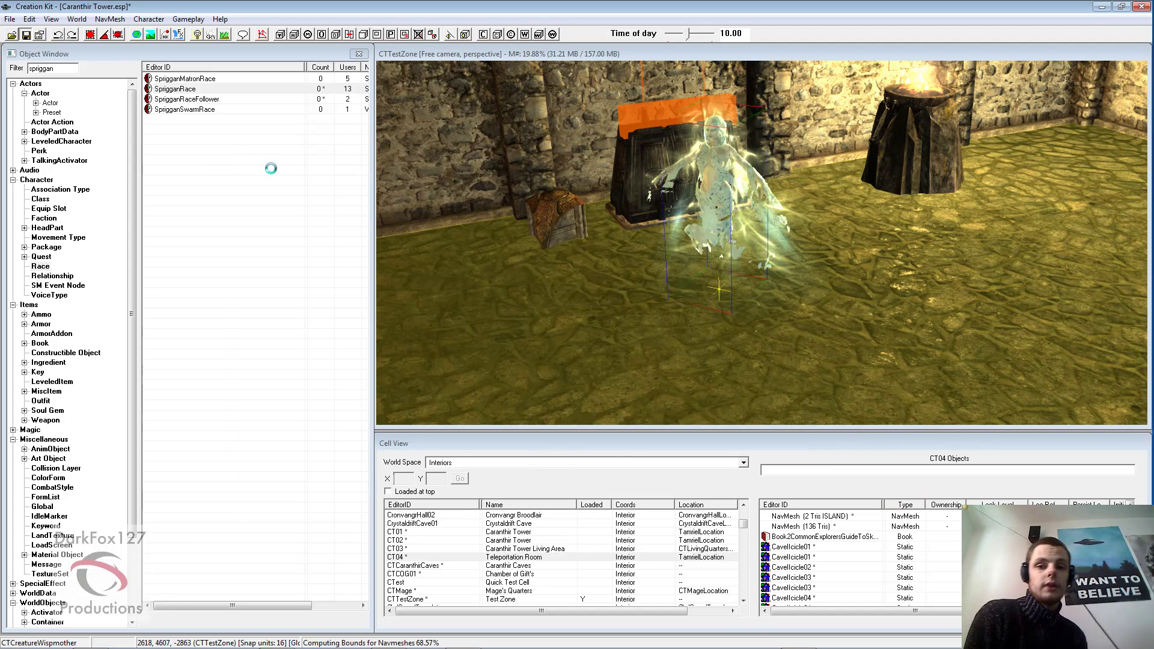
click(271, 218)
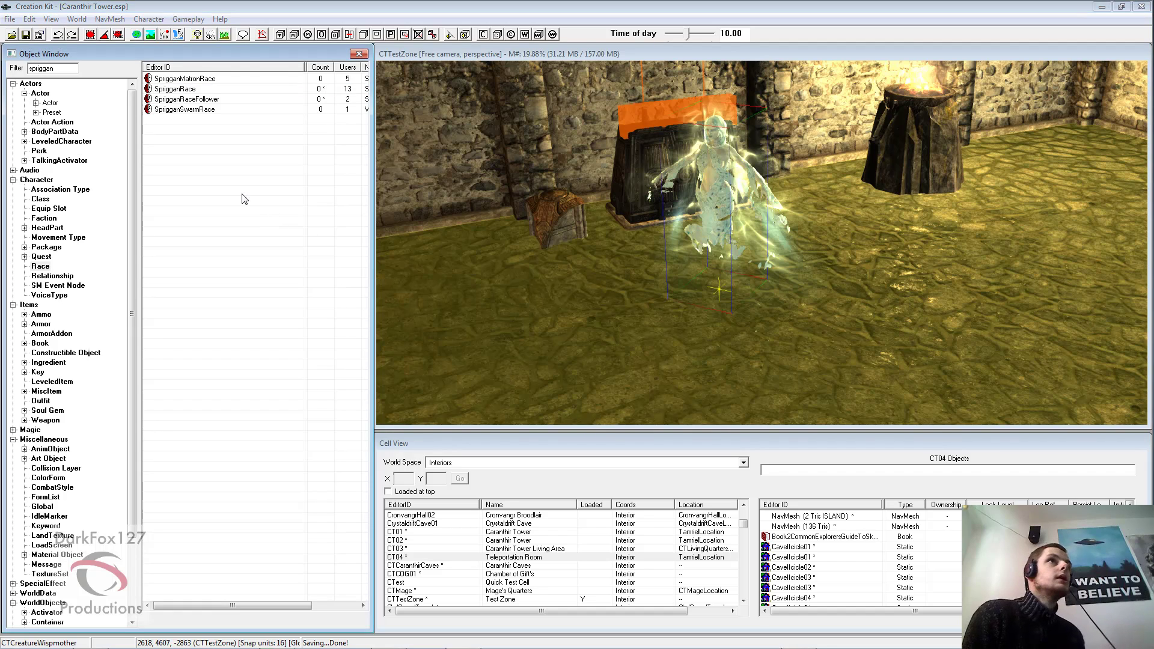
click(202, 90)
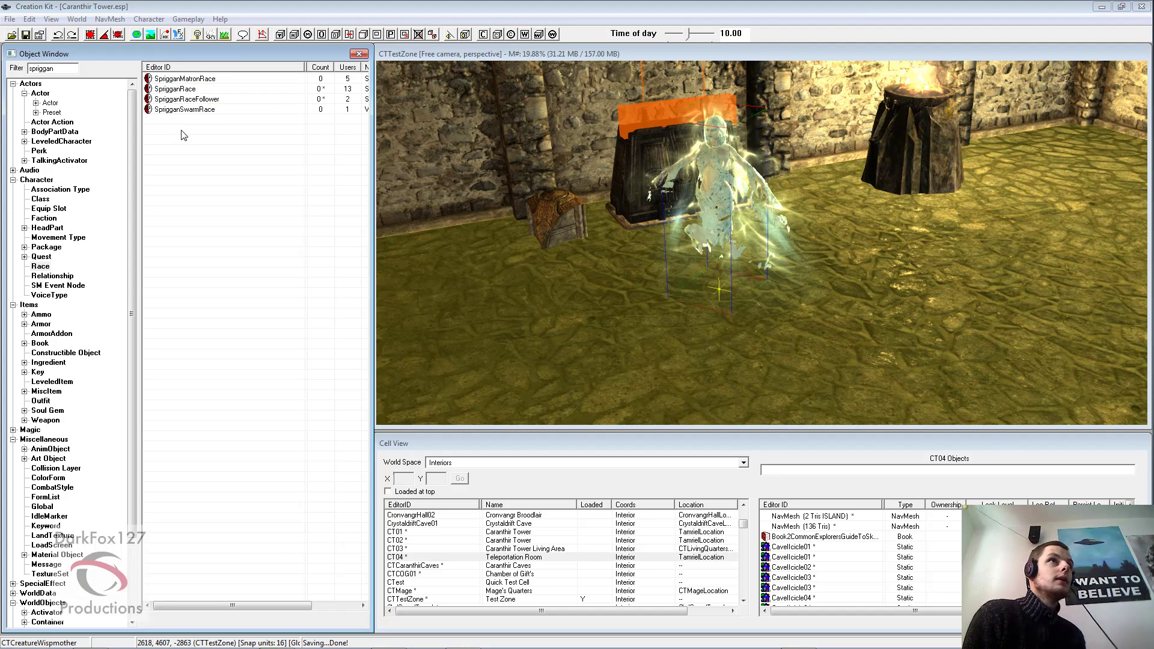
Make the CTCreatureSpriggan actor essential and unique with Respawn turned off, and set its death item to NONE
click(40, 93)
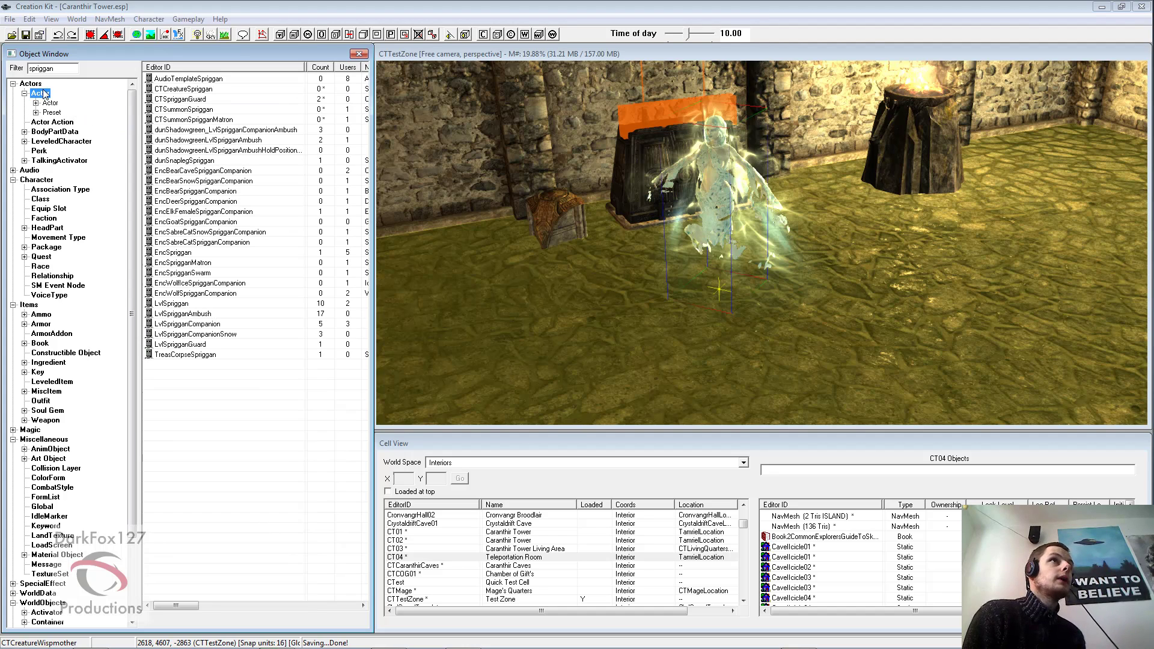
click(192, 90)
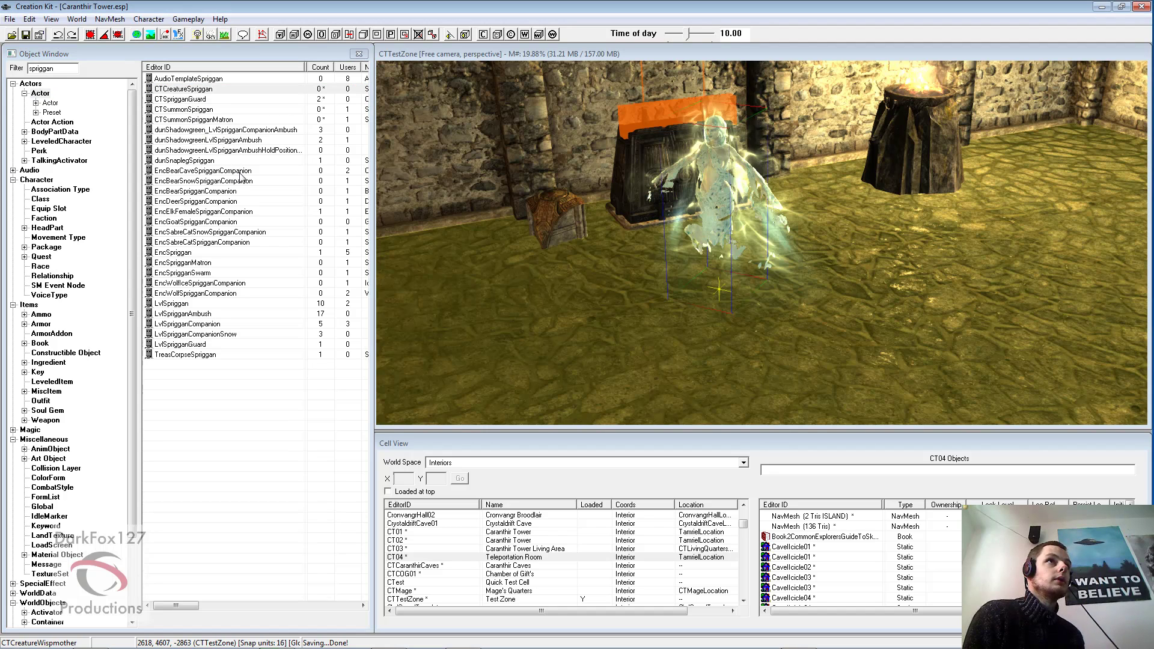
key(Return)
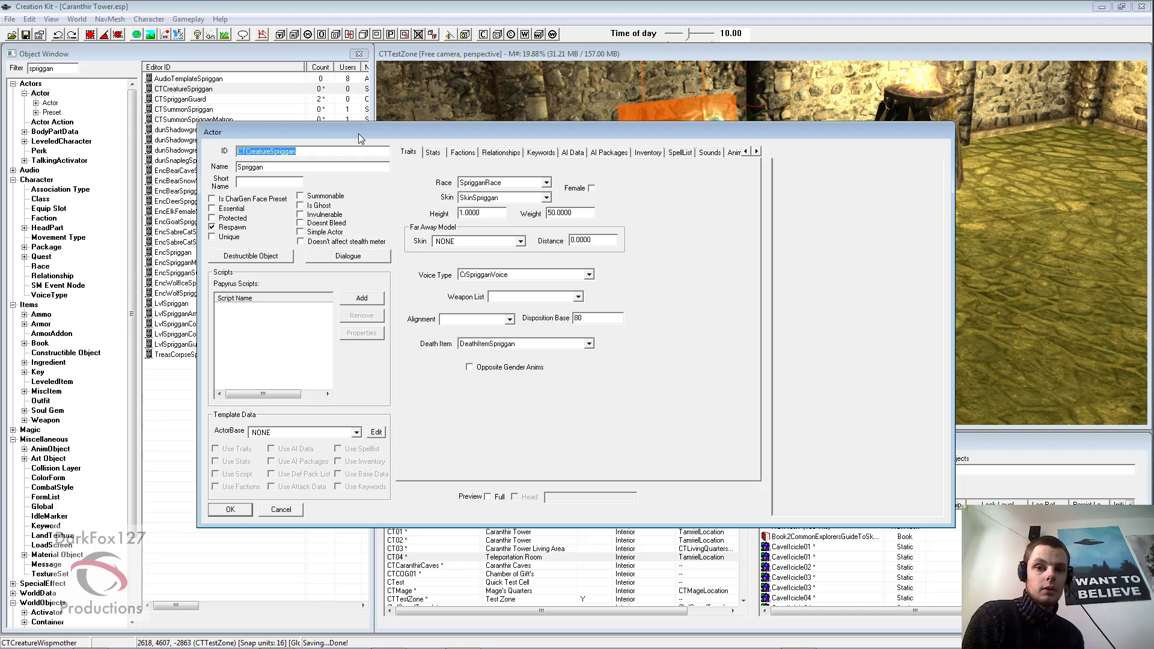
click(322, 152)
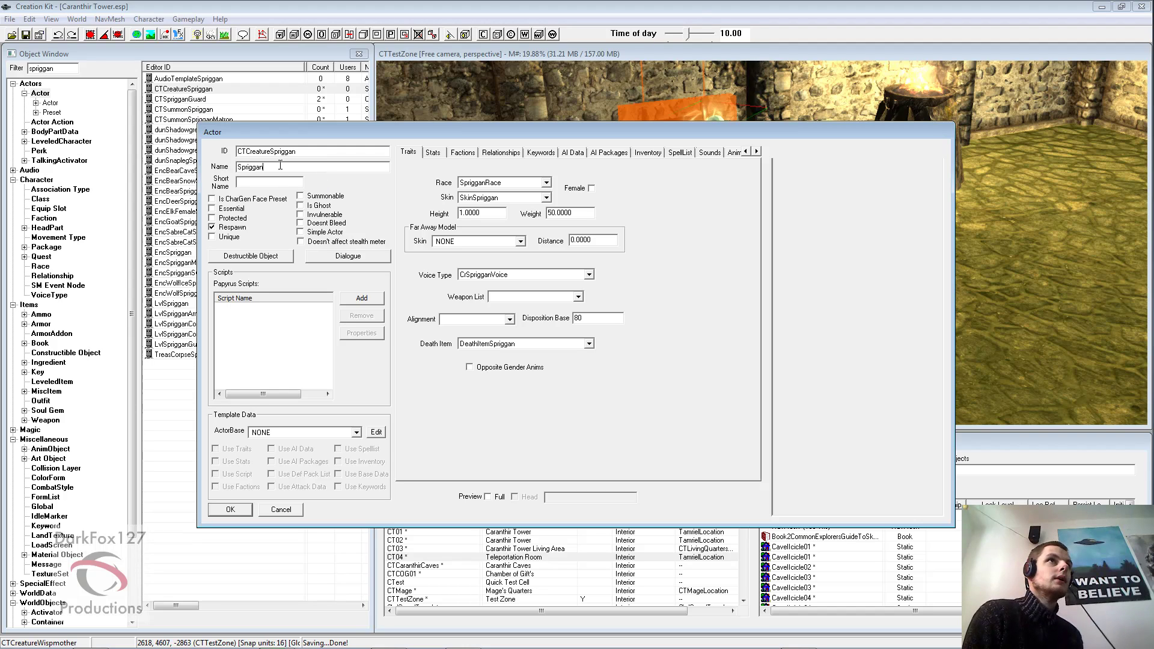
click(212, 227)
click(212, 208)
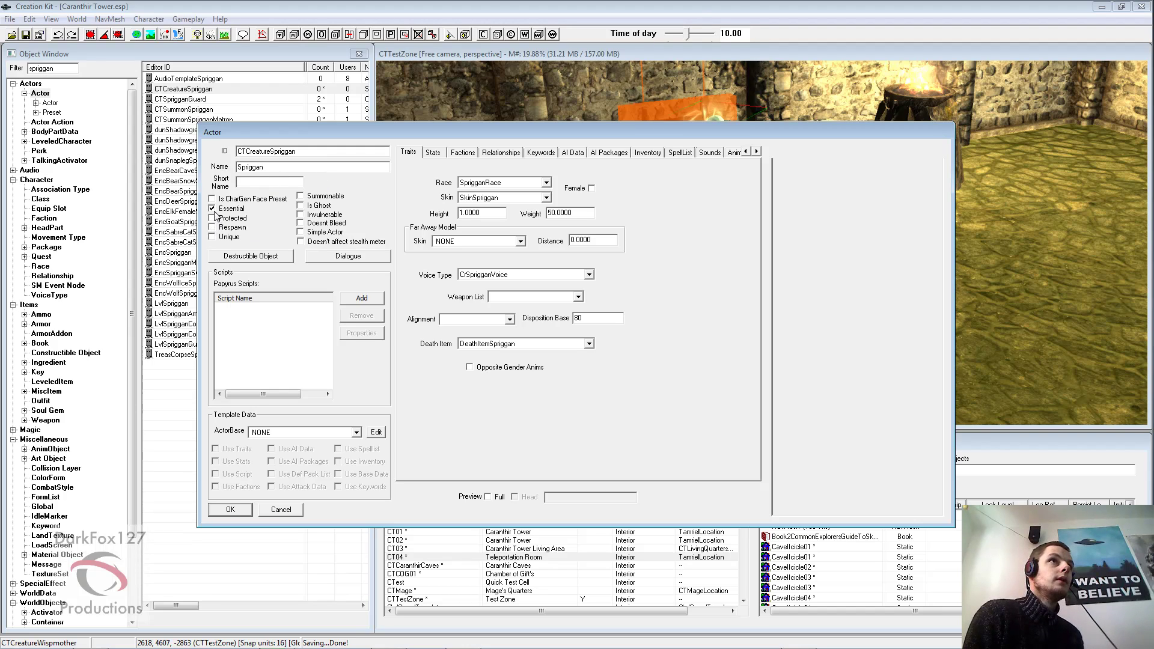
click(215, 239)
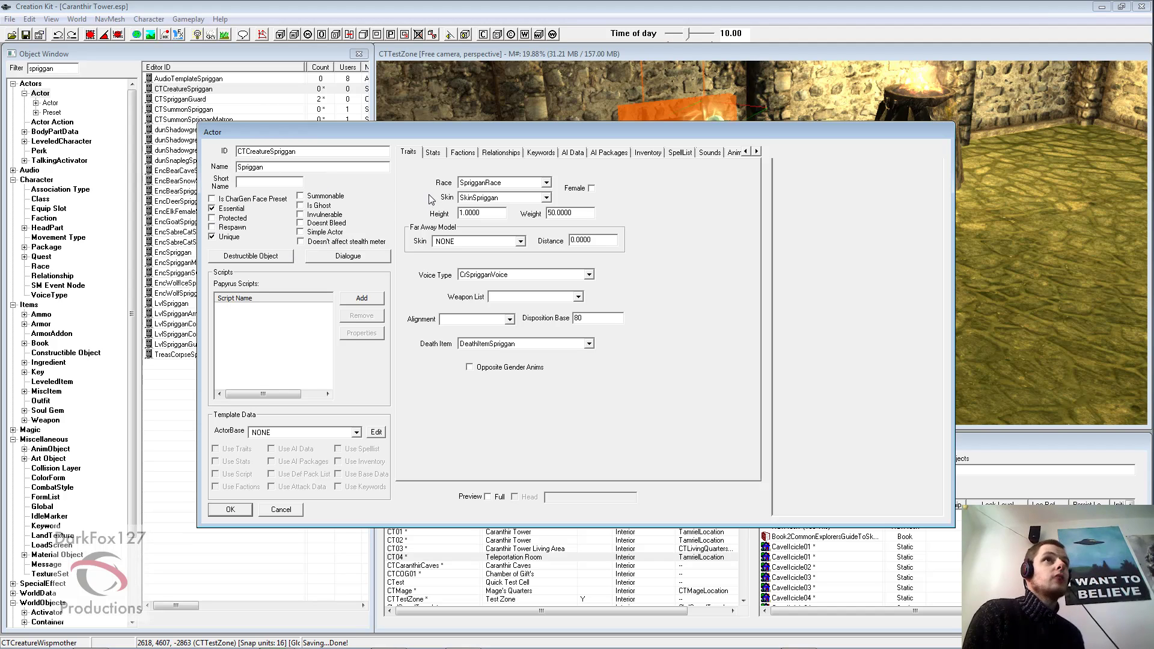
click(486, 342)
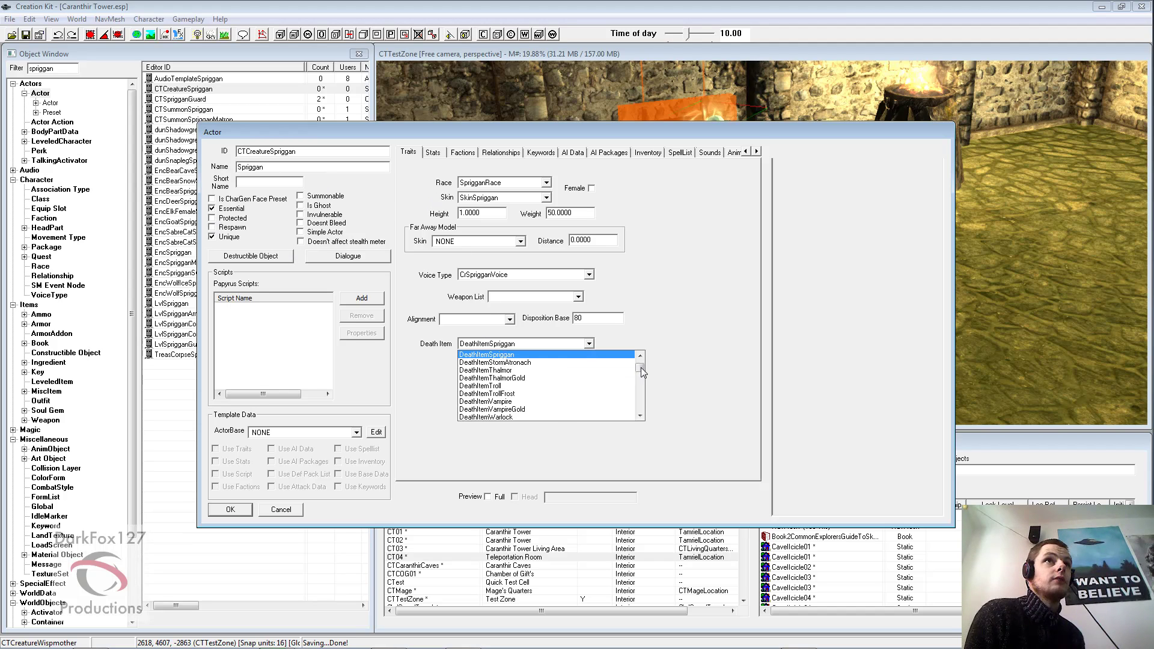
click(616, 354)
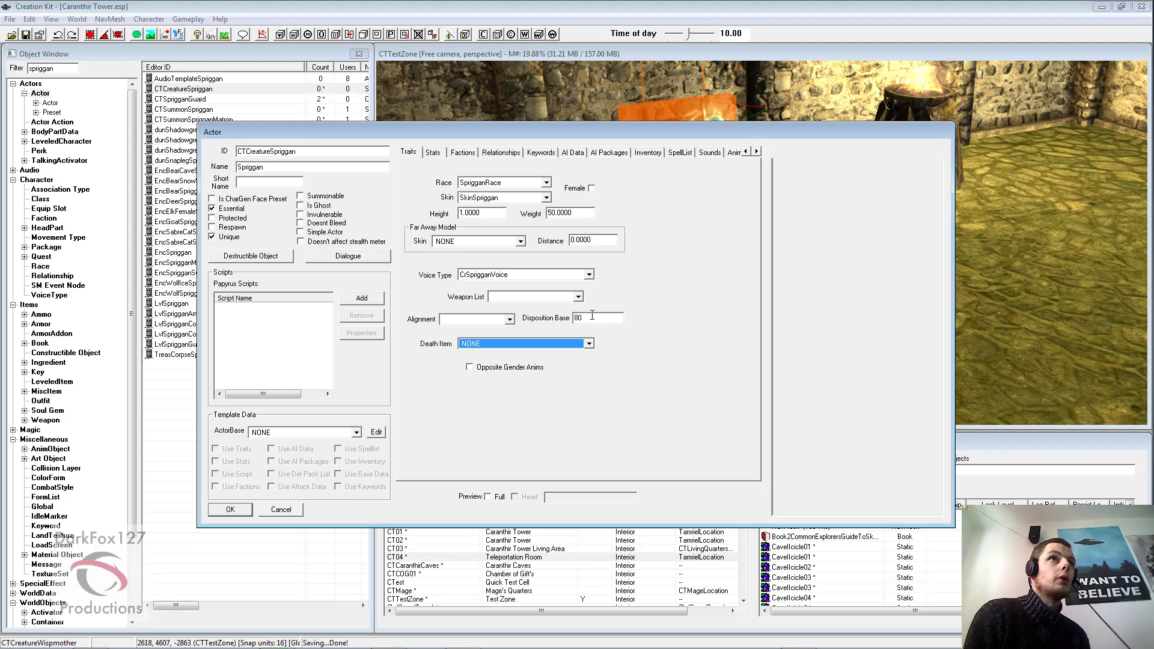
Set the CTCreatureSpriggan actor's level to 15 and remove all of its existing factions
click(433, 152)
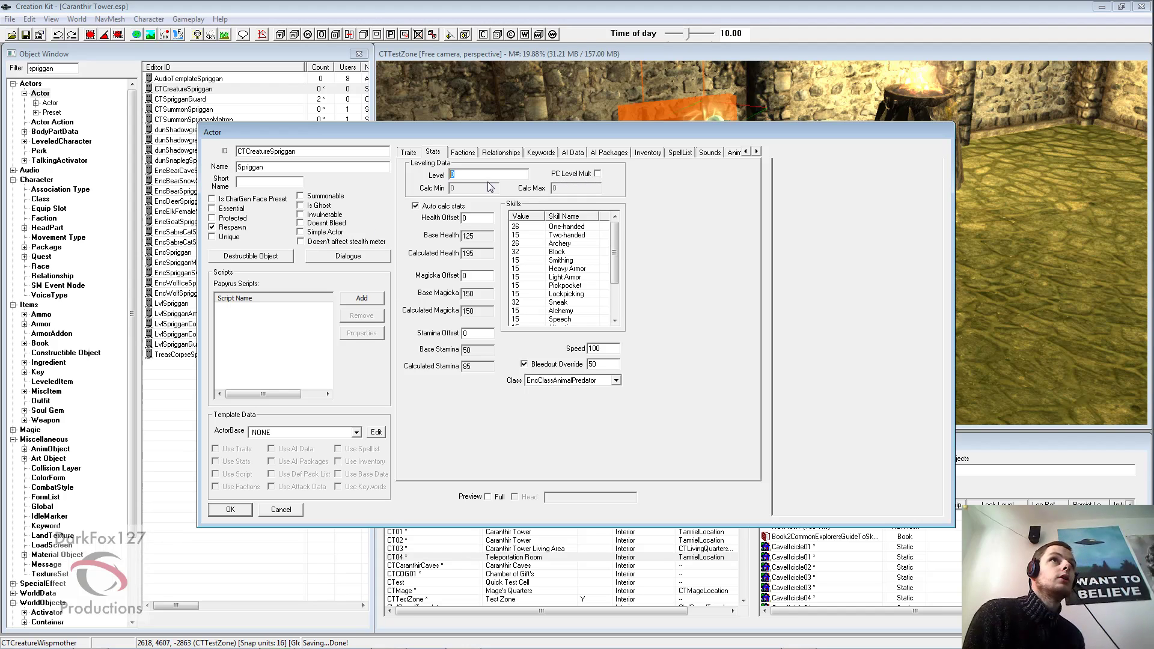
text(5)
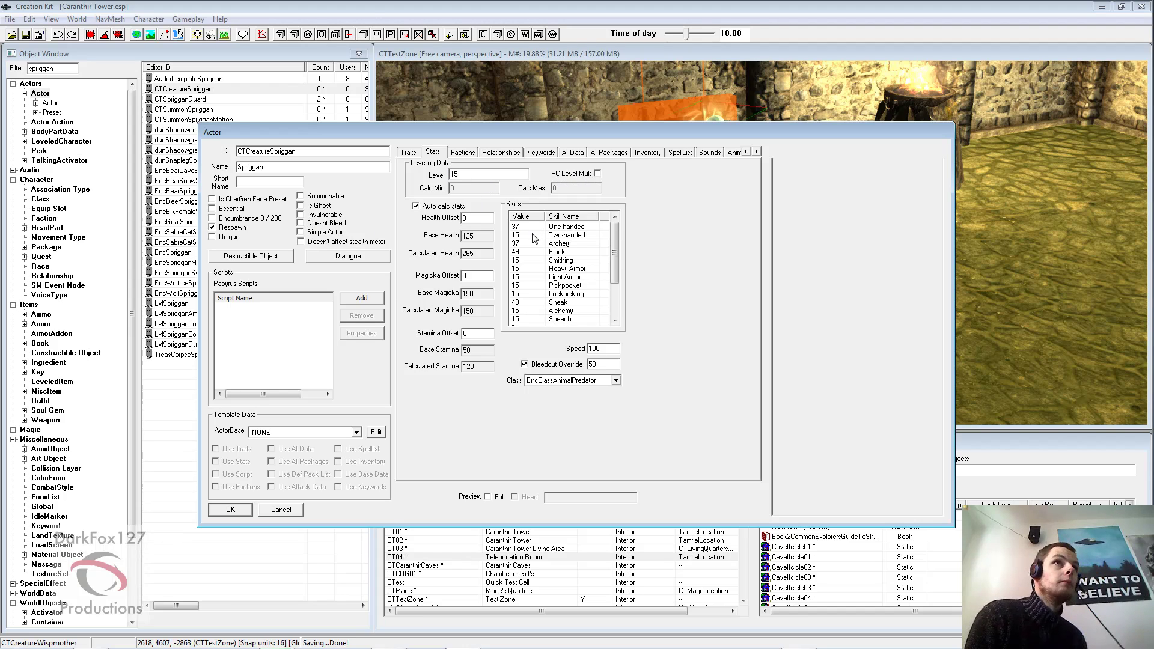
click(458, 157)
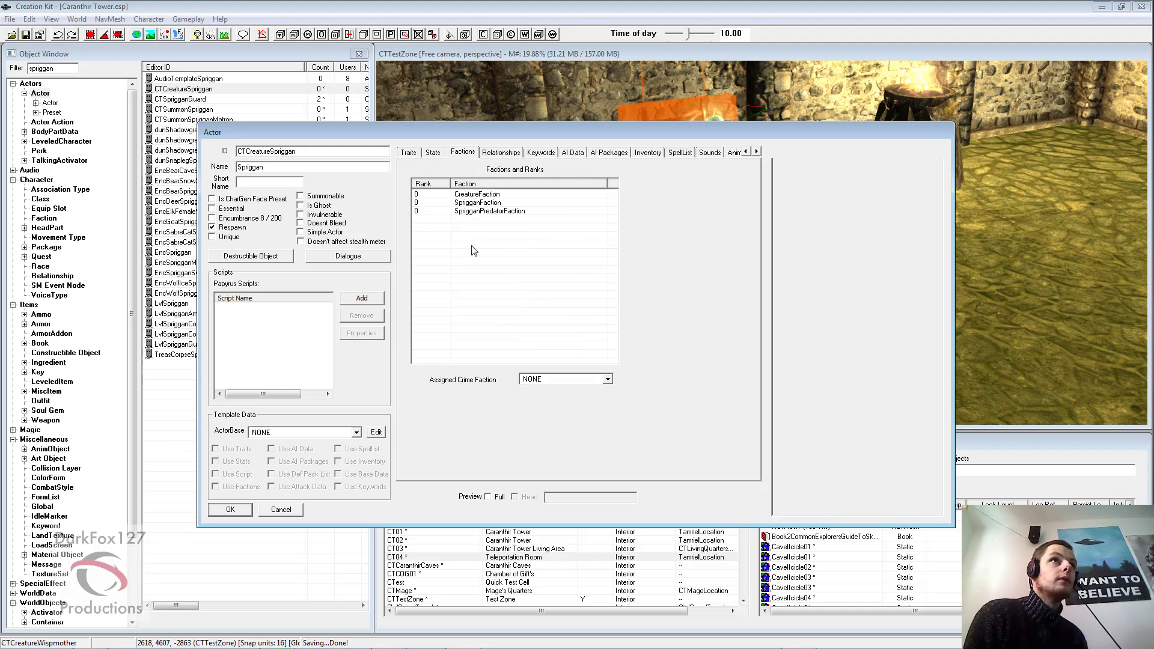
drag(472, 246, 479, 177)
key(Delete)
Find the follower factions and add CurrentFollowerFaction to the CTCreatureSpriggan actor
right_click(492, 242)
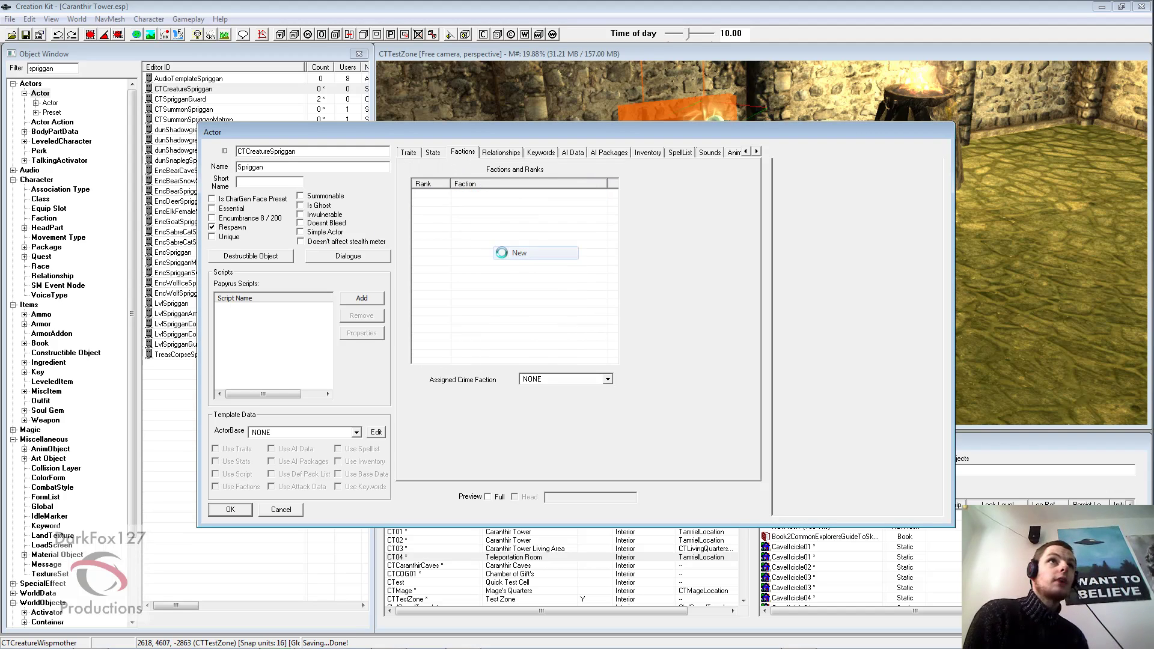
click(516, 253)
text(follower)
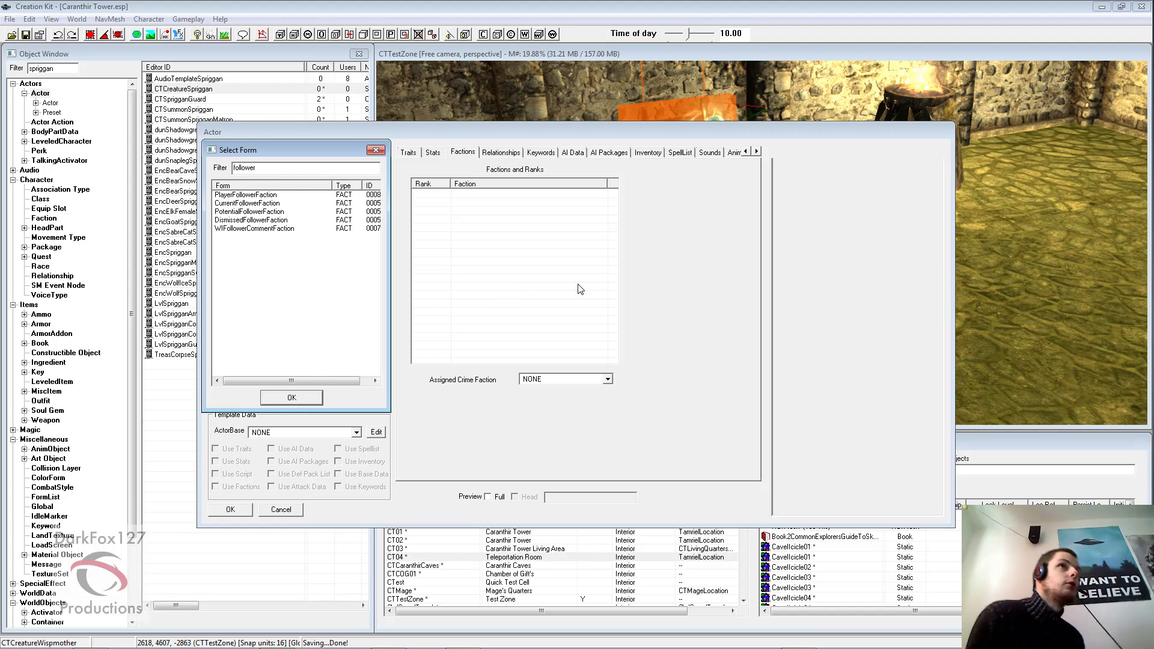
click(261, 196)
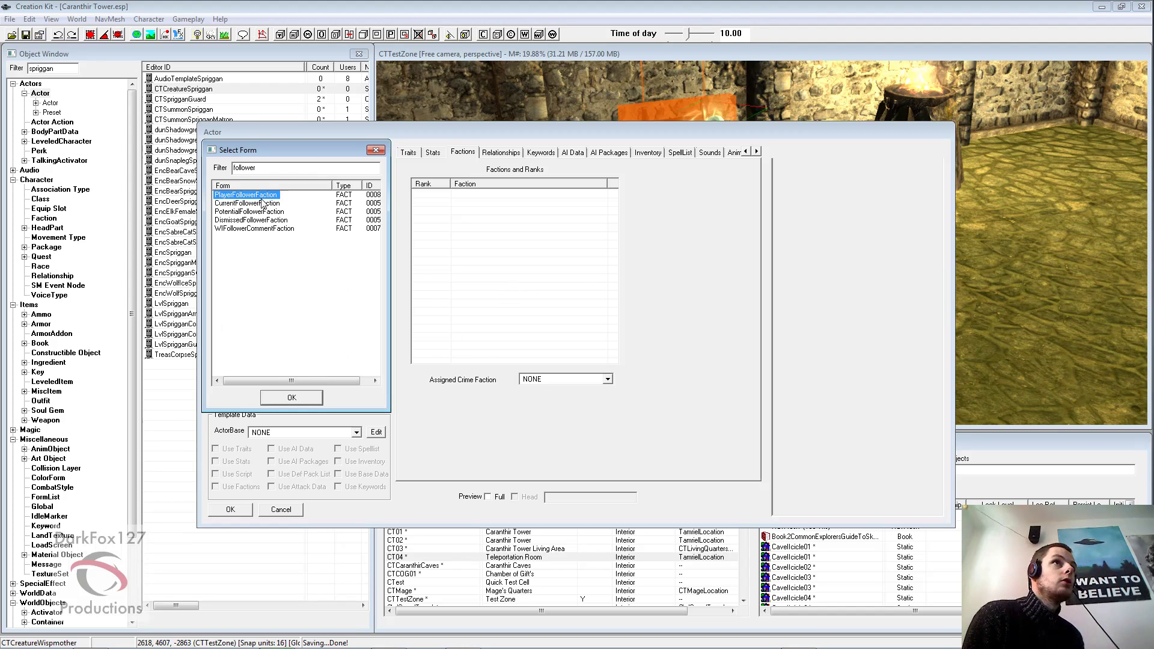
click(253, 206)
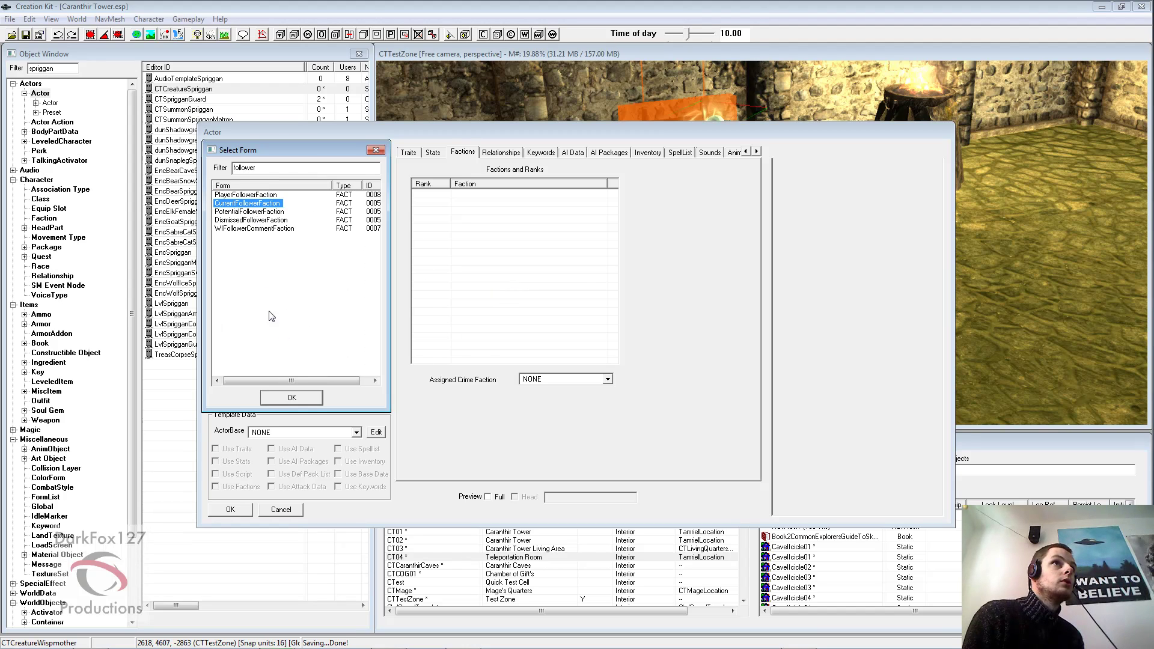
click(291, 398)
Find the animal factions and add PlayerPotentialAnimalFaction to the actor
right_click(480, 282)
click(502, 291)
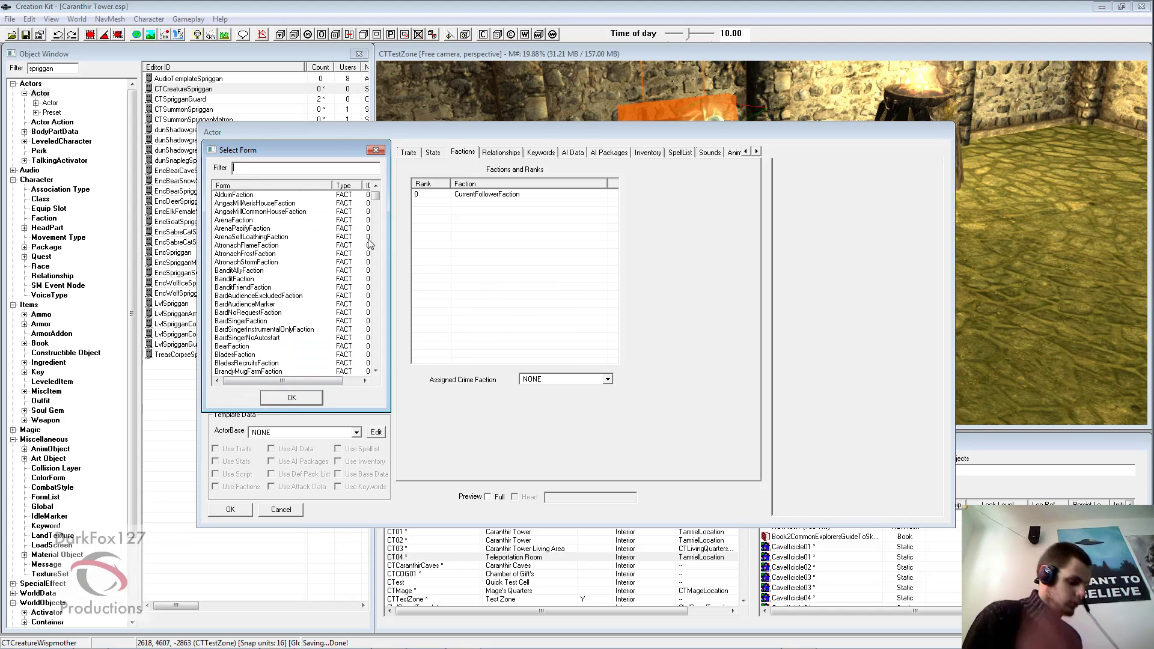
text(anima)
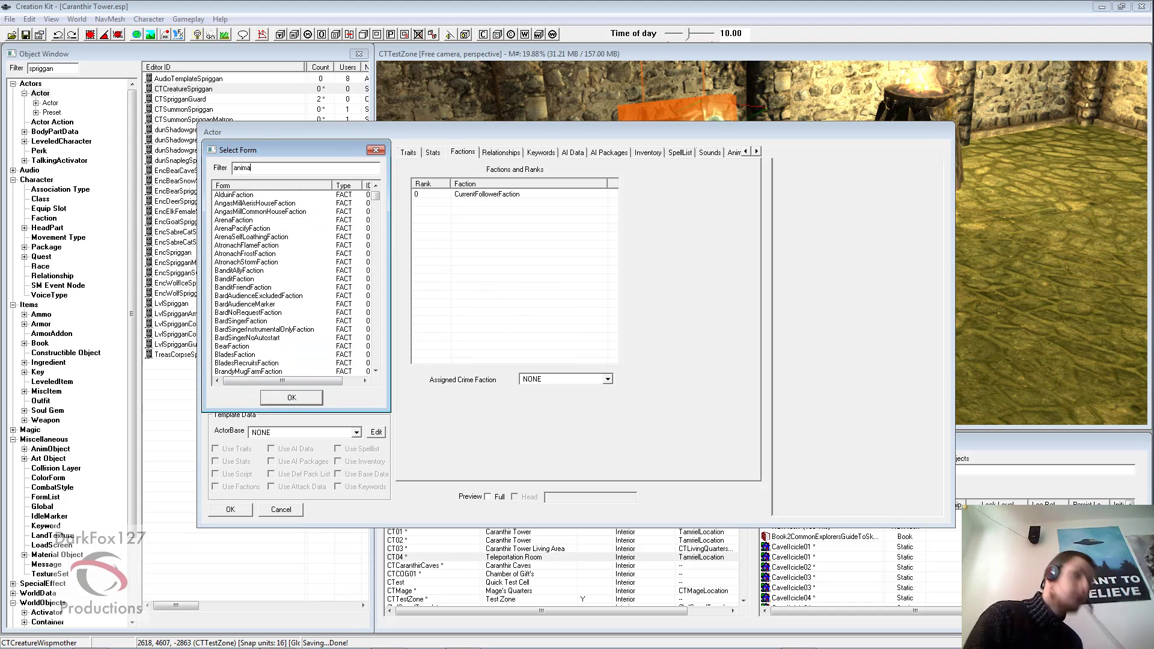
text(l)
click(249, 196)
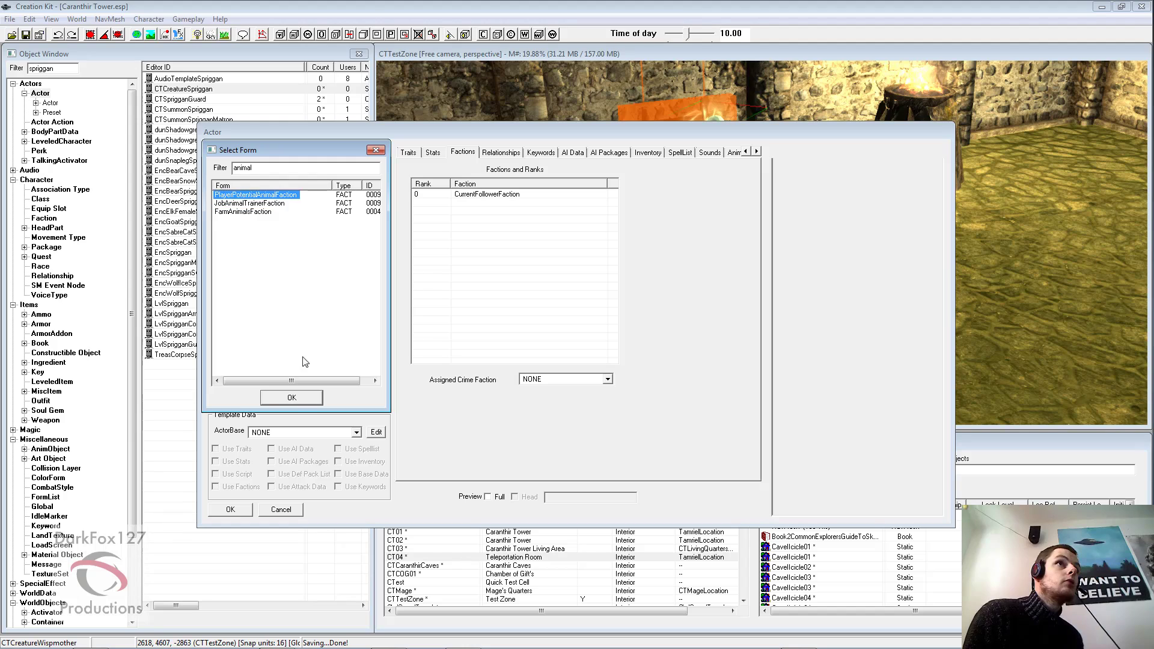
click(292, 398)
Set the actor's rank in CurrentFollowerFaction to -1
click(495, 194)
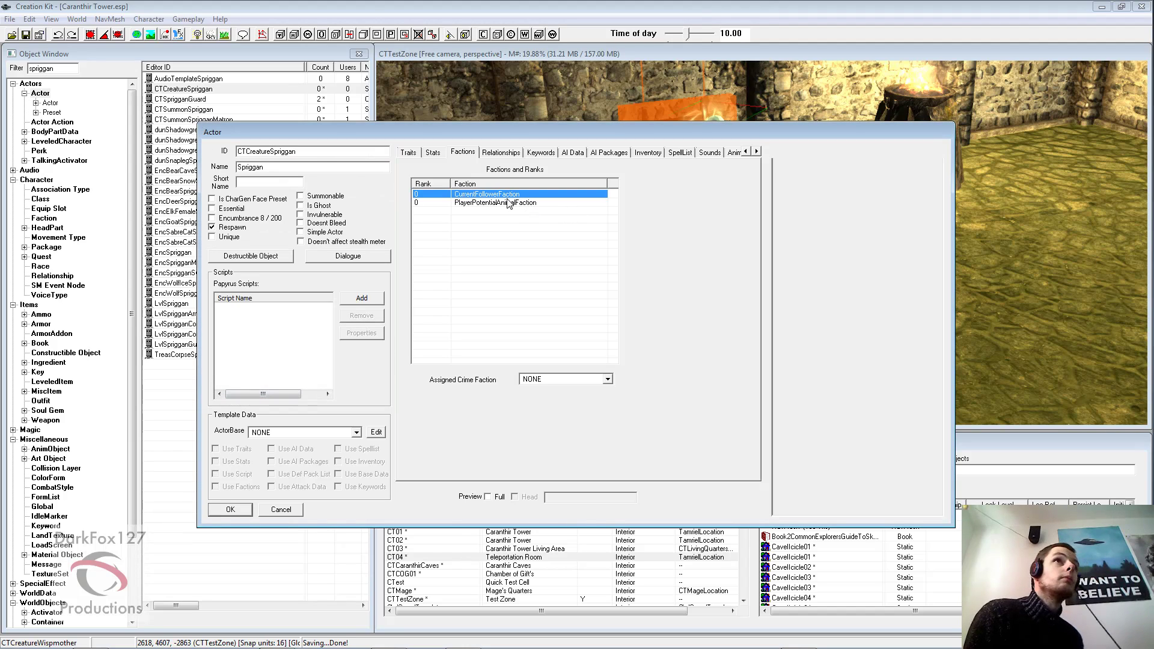
click(524, 190)
text(-1)
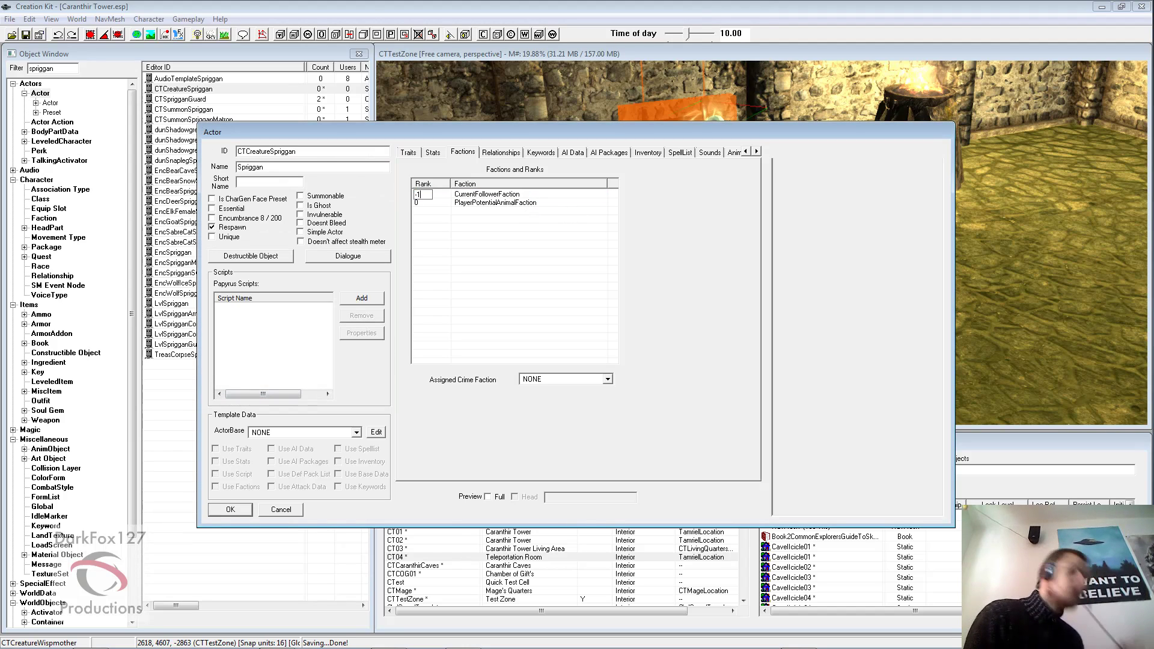
key(Return)
Set the actor's race to SprigganRaceFollower and its skin to SkinSprigganFollower
click(415, 153)
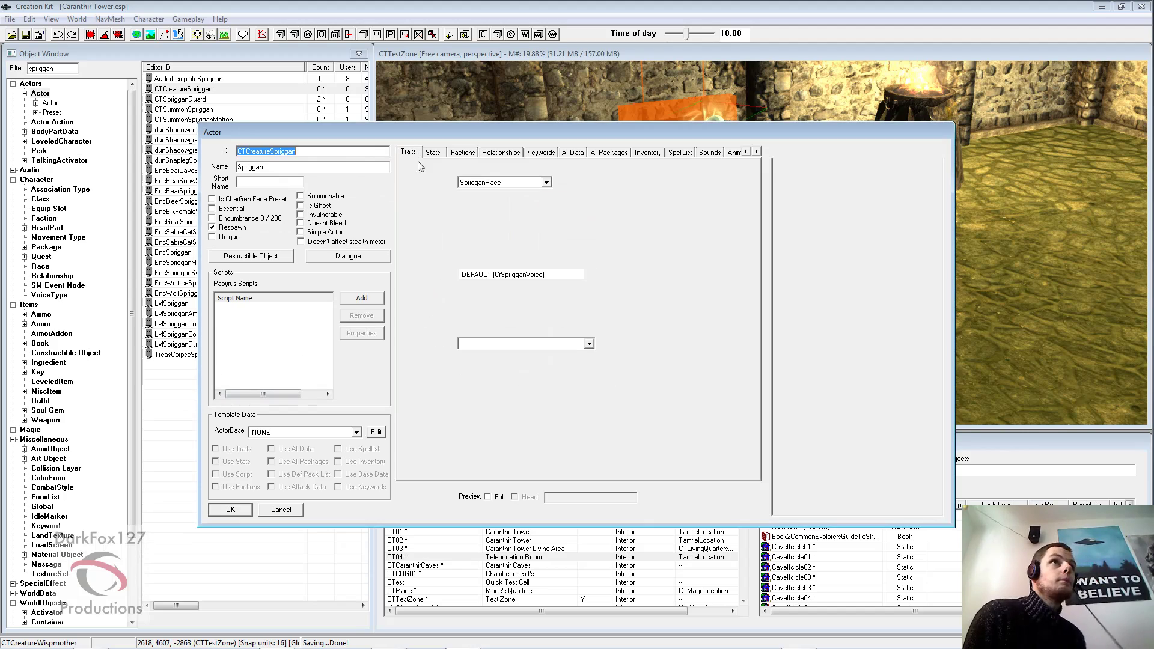
click(503, 189)
click(505, 197)
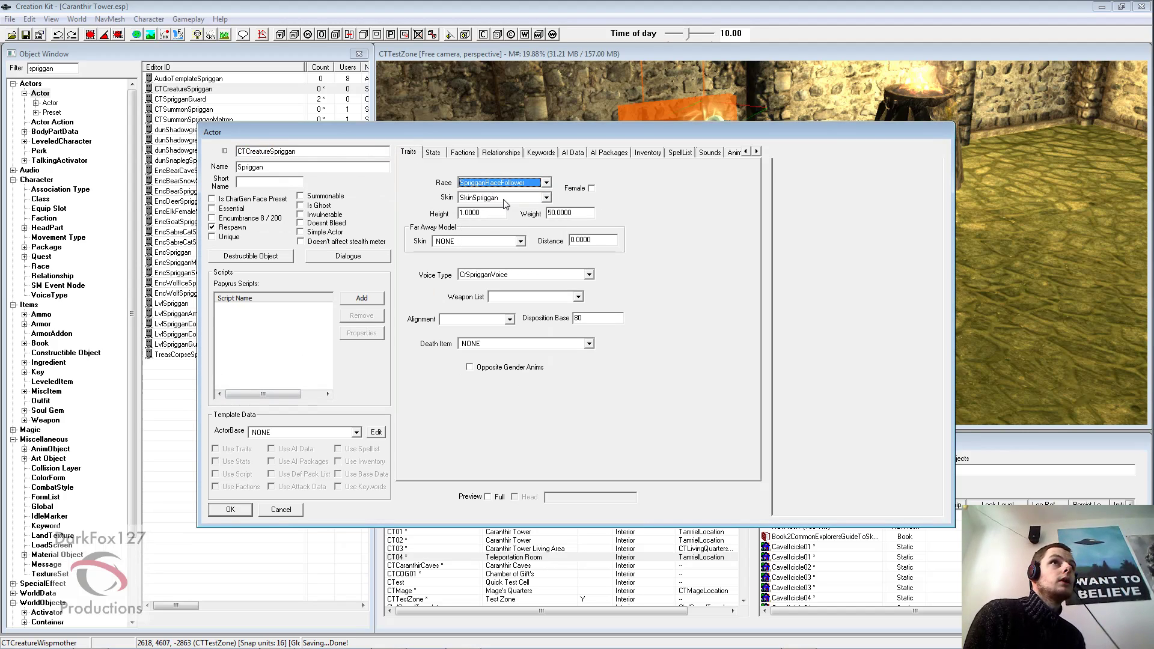
click(505, 199)
click(505, 216)
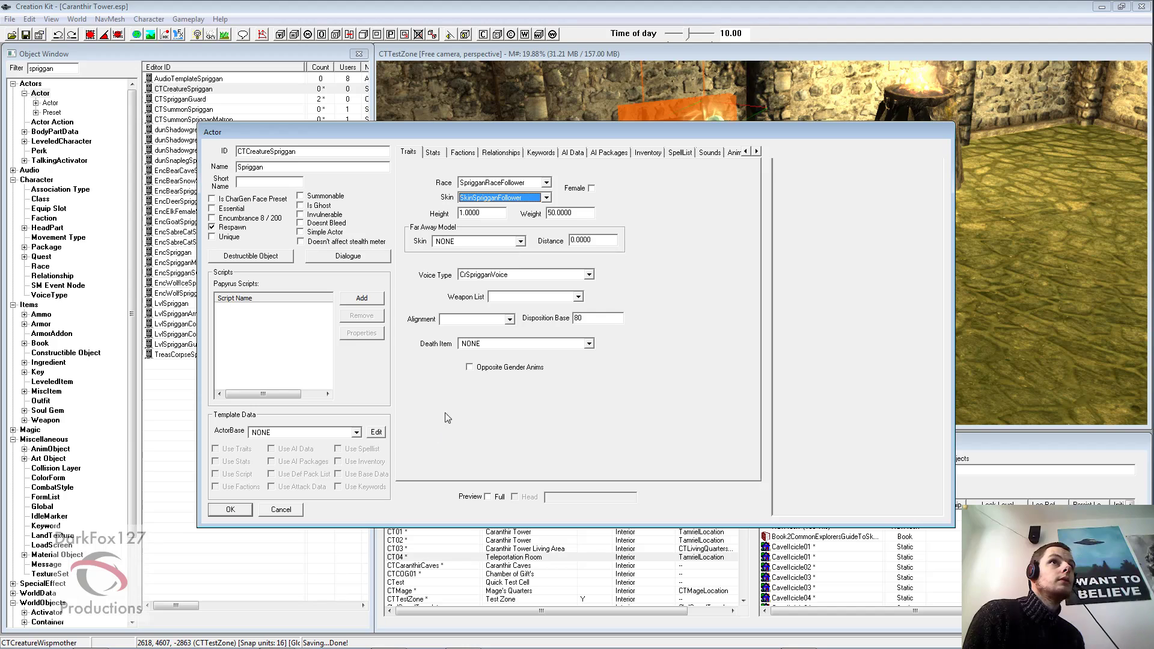
Show the actor's full-body preview and inspect the model up close
click(487, 497)
drag(843, 326, 904, 355)
scroll(907, 359, up, 2)
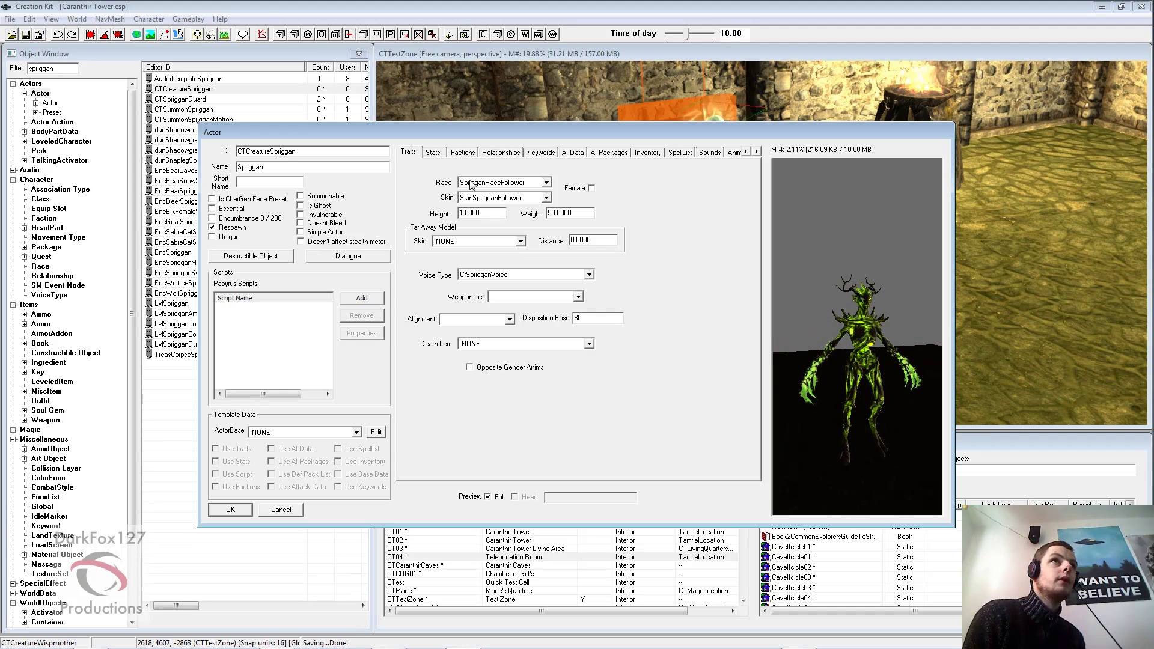
Try the SkinSpriggan skin on the actor to compare the preview, and restore SkinSprigganFollower
click(480, 199)
scroll(484, 229, up, 3)
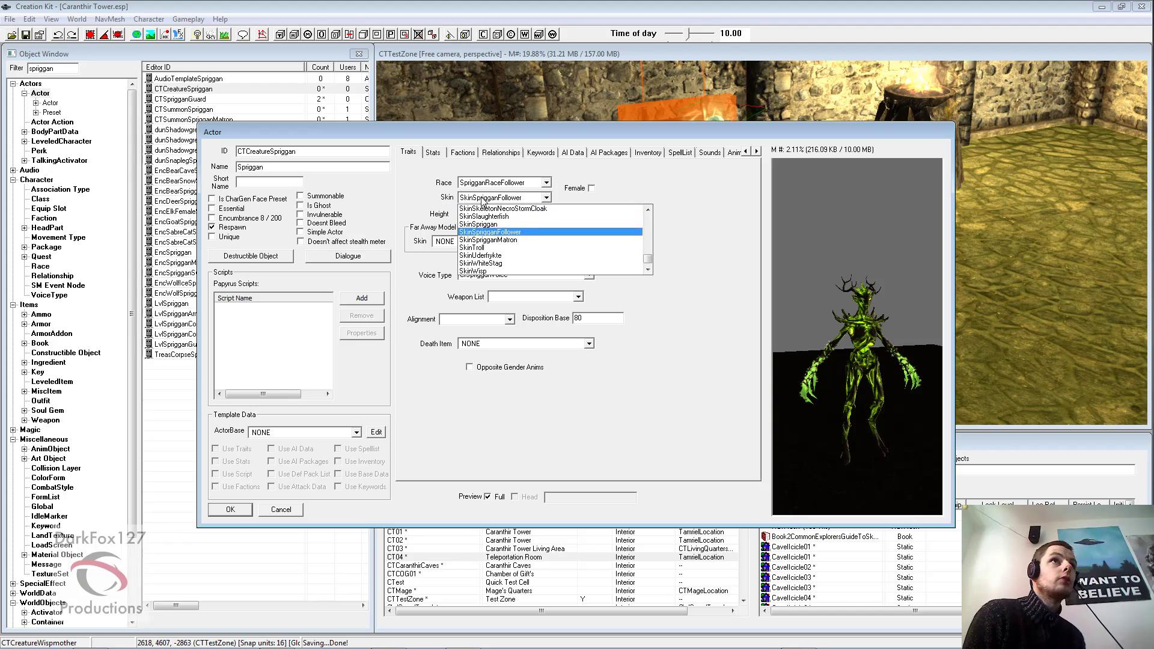
click(484, 222)
click(493, 201)
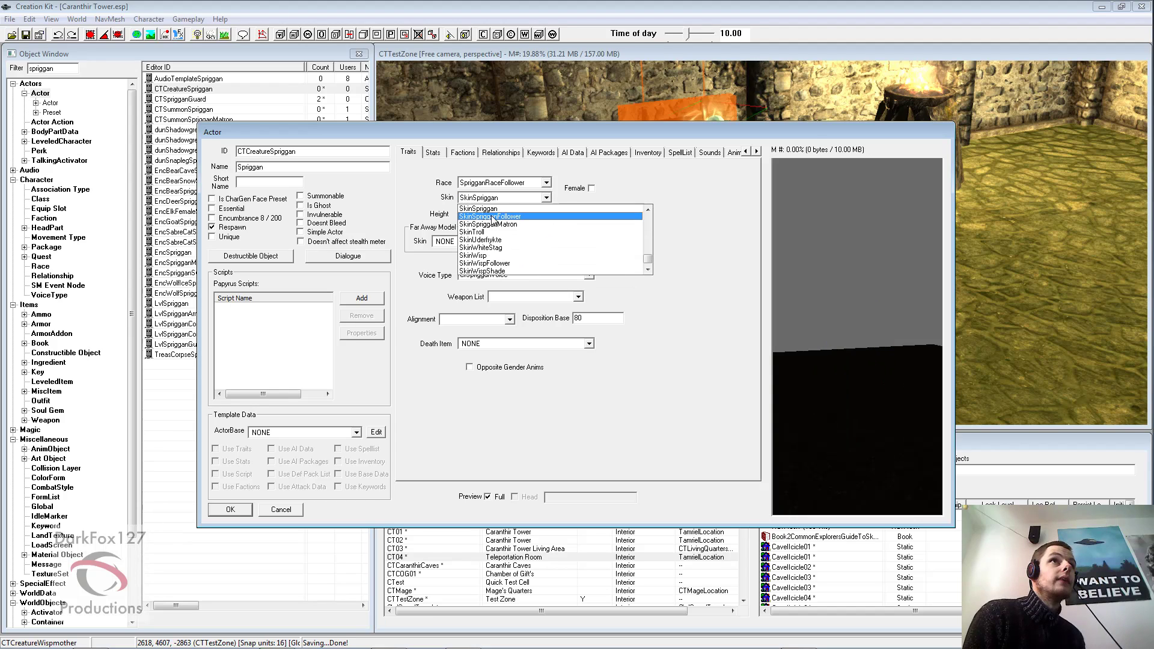
click(493, 214)
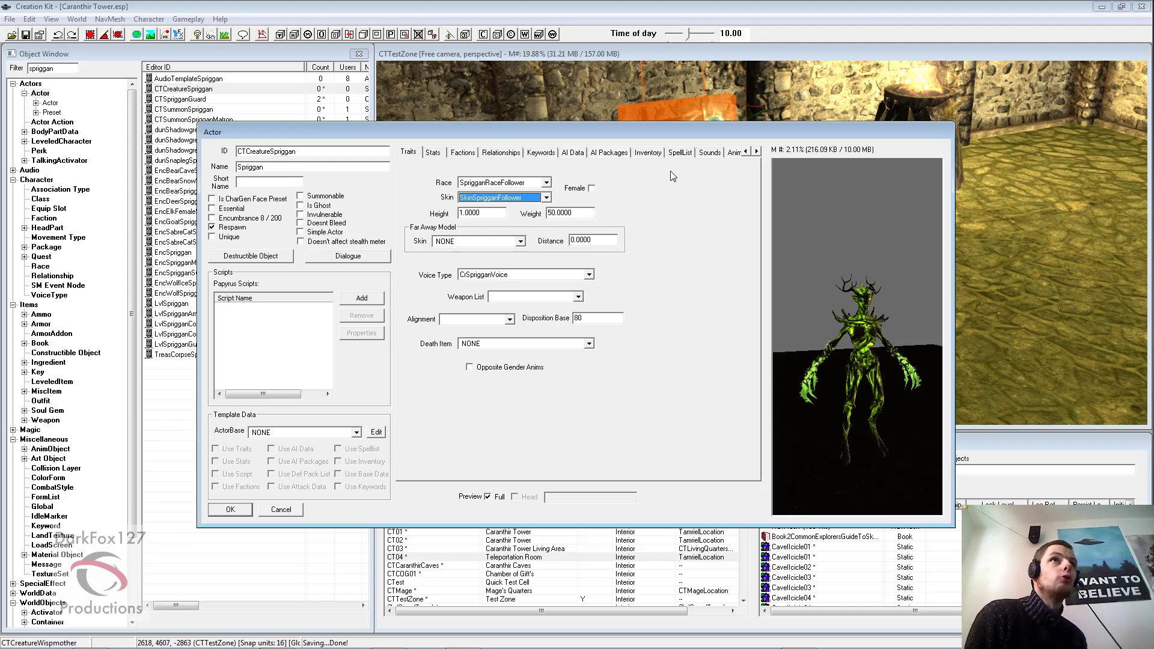
Review the actor's relationships and keywords, and bring up its AI attributes
click(514, 158)
click(469, 157)
click(501, 158)
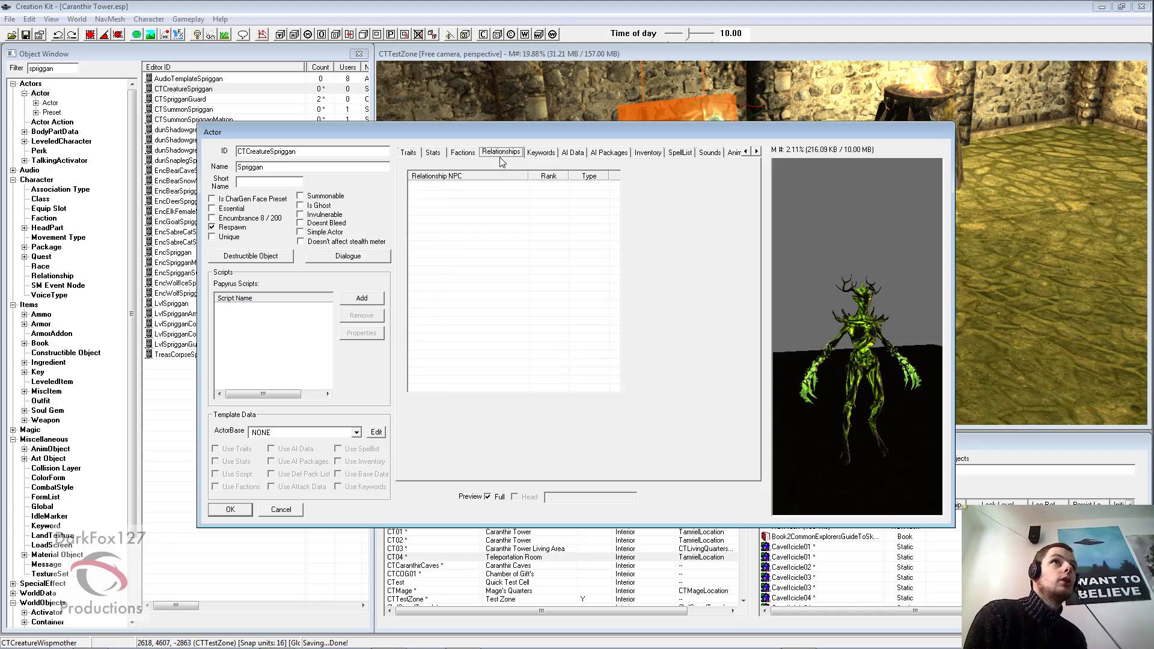
click(532, 157)
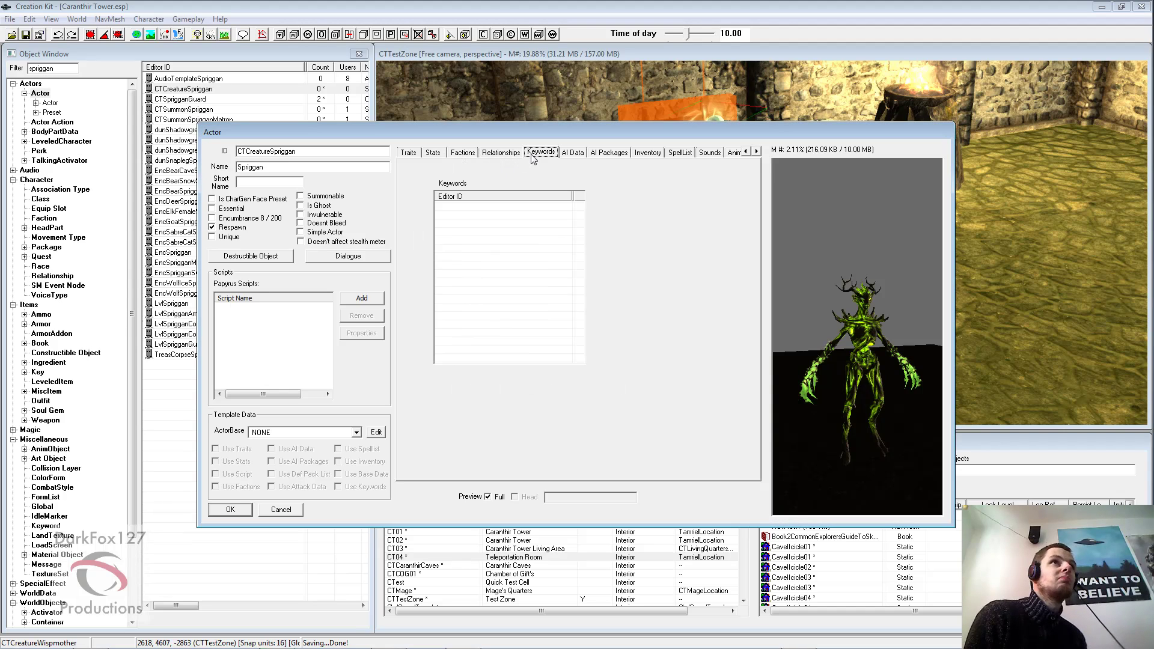
click(572, 156)
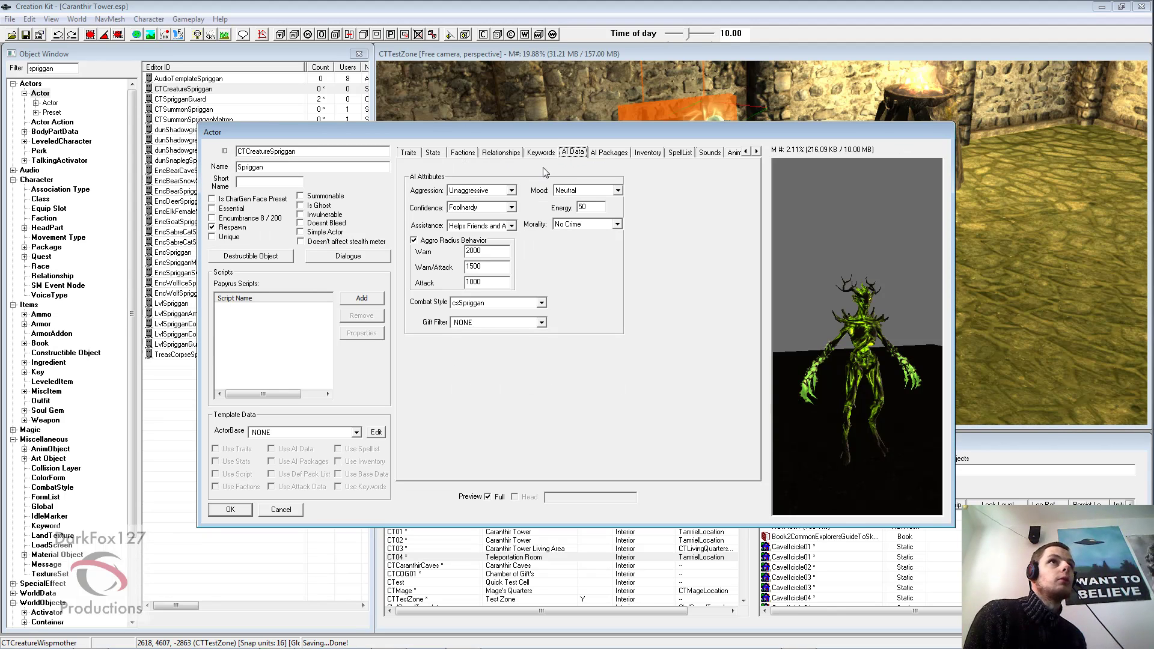
Try the Aggressive aggression setting on the actor, and return it to Unaggressive with a Neutral mood
click(511, 191)
click(484, 212)
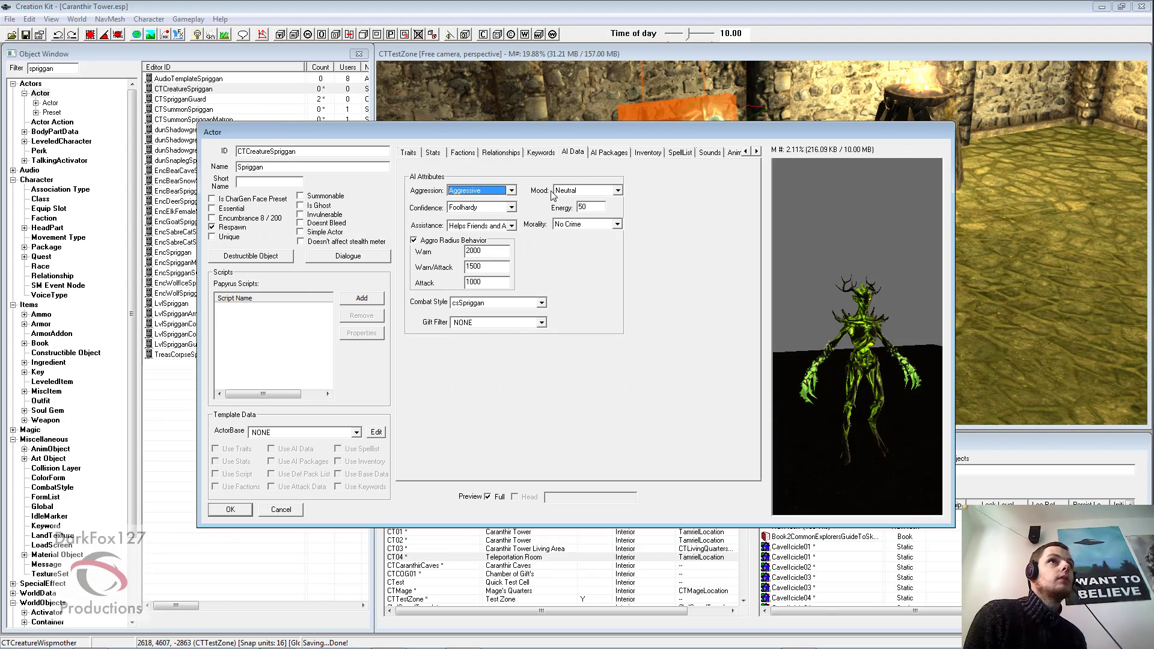
click(577, 191)
click(582, 192)
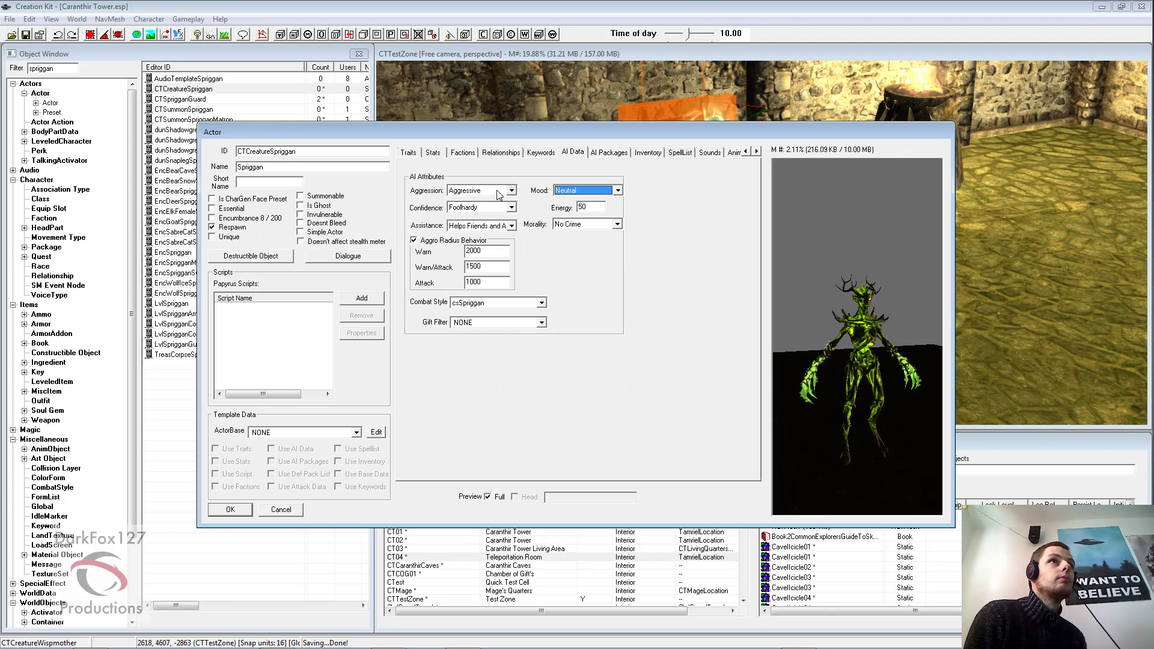
click(498, 191)
click(478, 201)
click(582, 190)
click(583, 191)
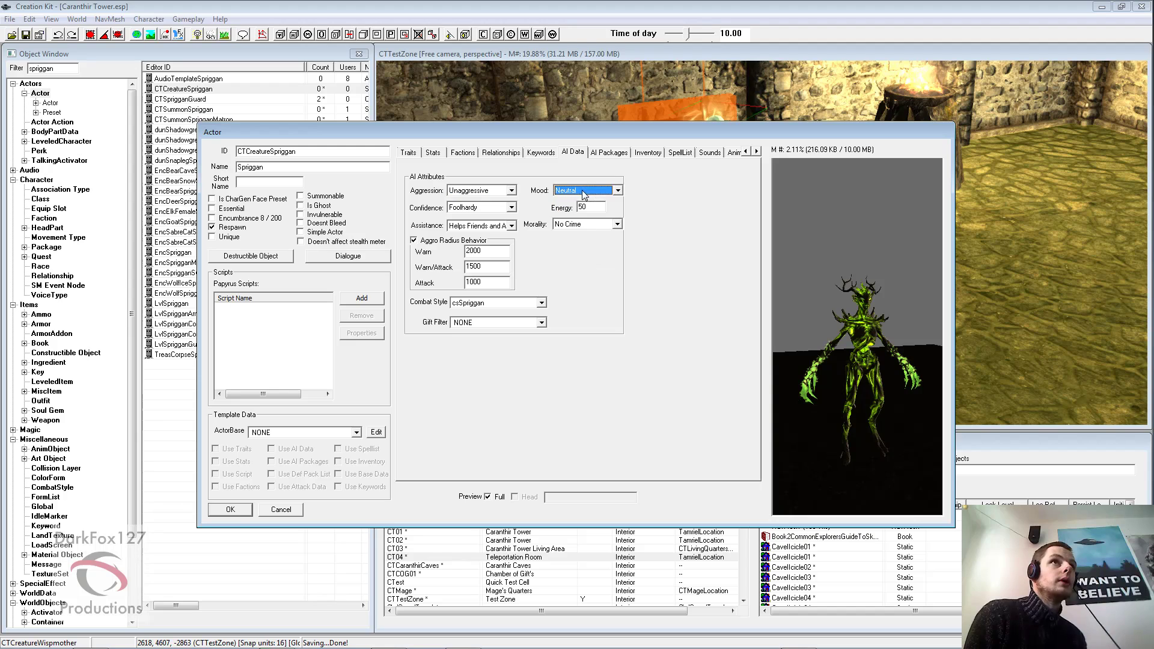
Turn off the actor's aggro radius behavior and set its morality to Any Crime, keeping Foolhardy confidence
click(444, 240)
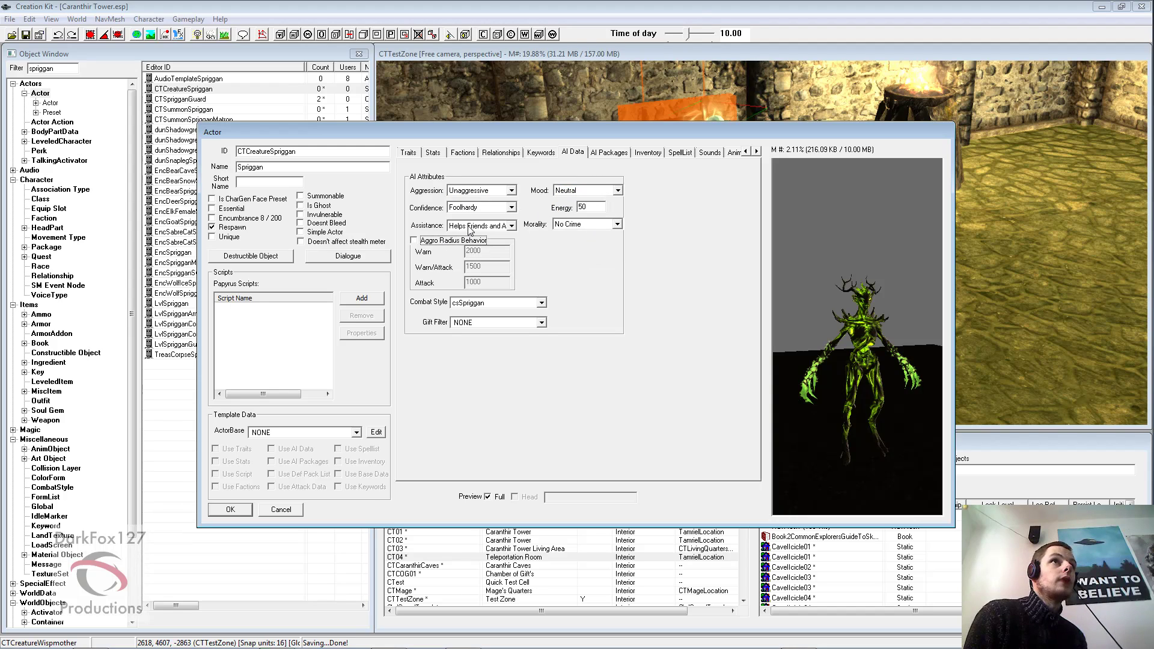
click(496, 208)
click(496, 208)
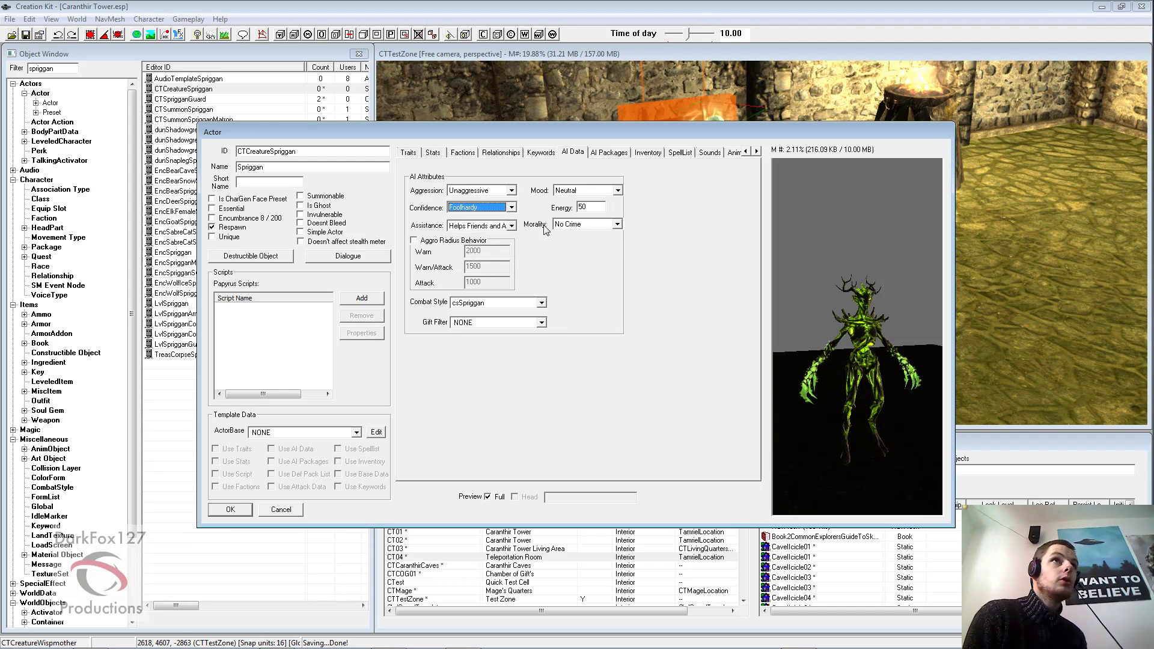
click(586, 226)
click(580, 235)
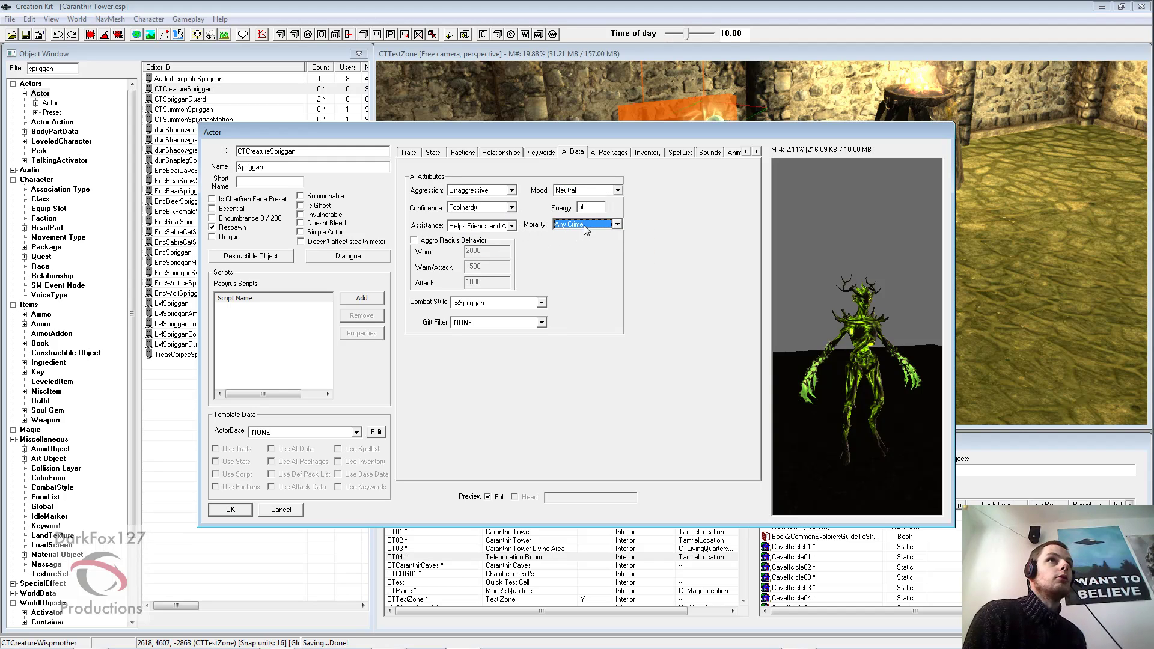
click(480, 226)
click(485, 234)
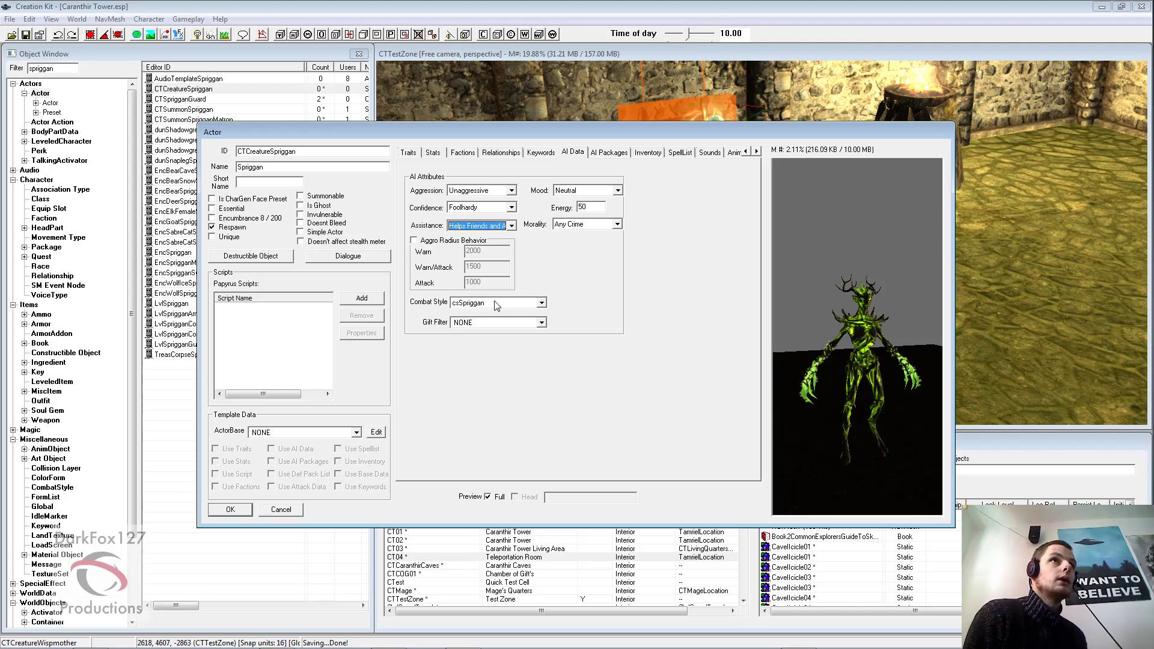
Review the actor's AI packages, inventory and spell list
click(613, 152)
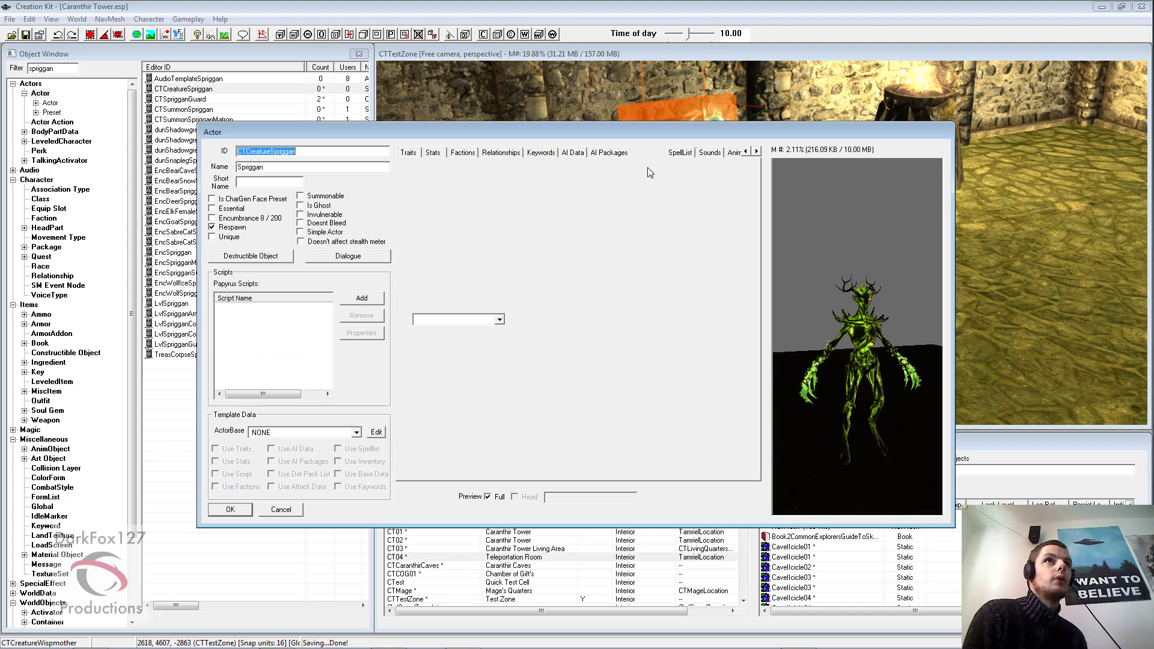
click(648, 152)
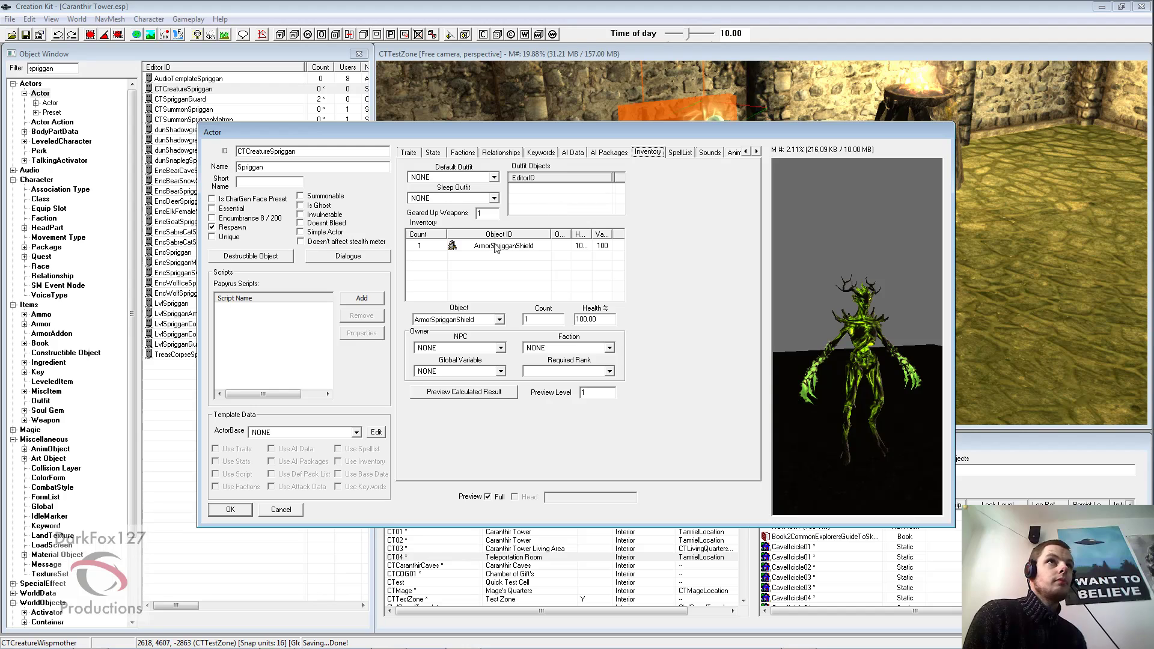
click(495, 247)
click(505, 274)
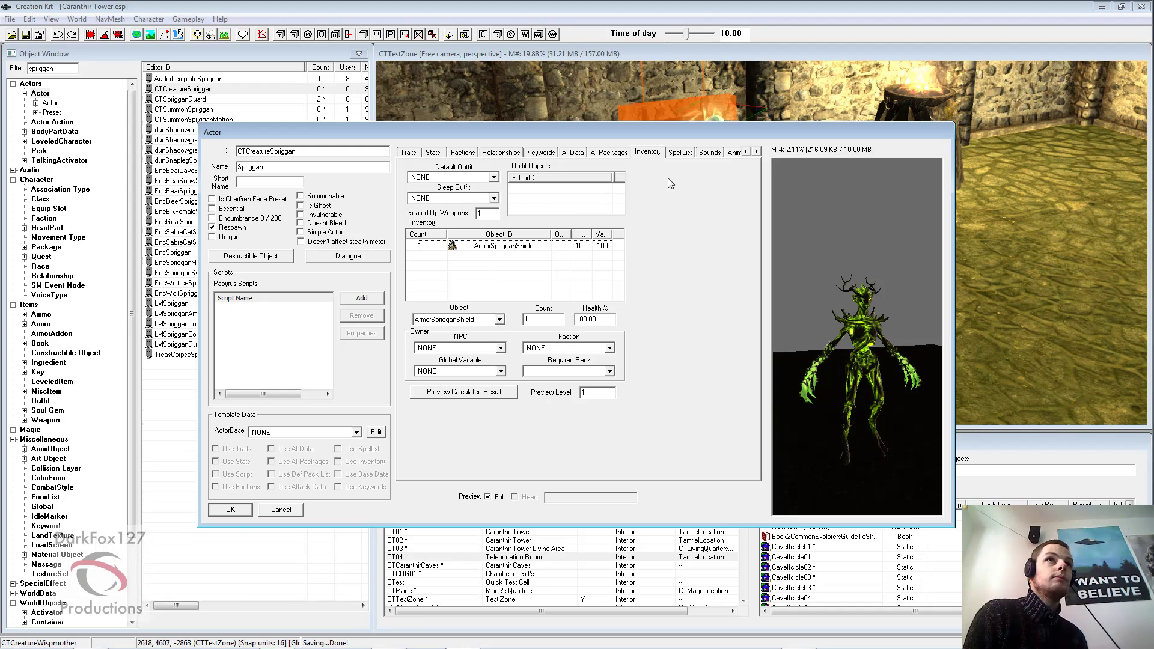
click(756, 152)
click(757, 151)
click(630, 153)
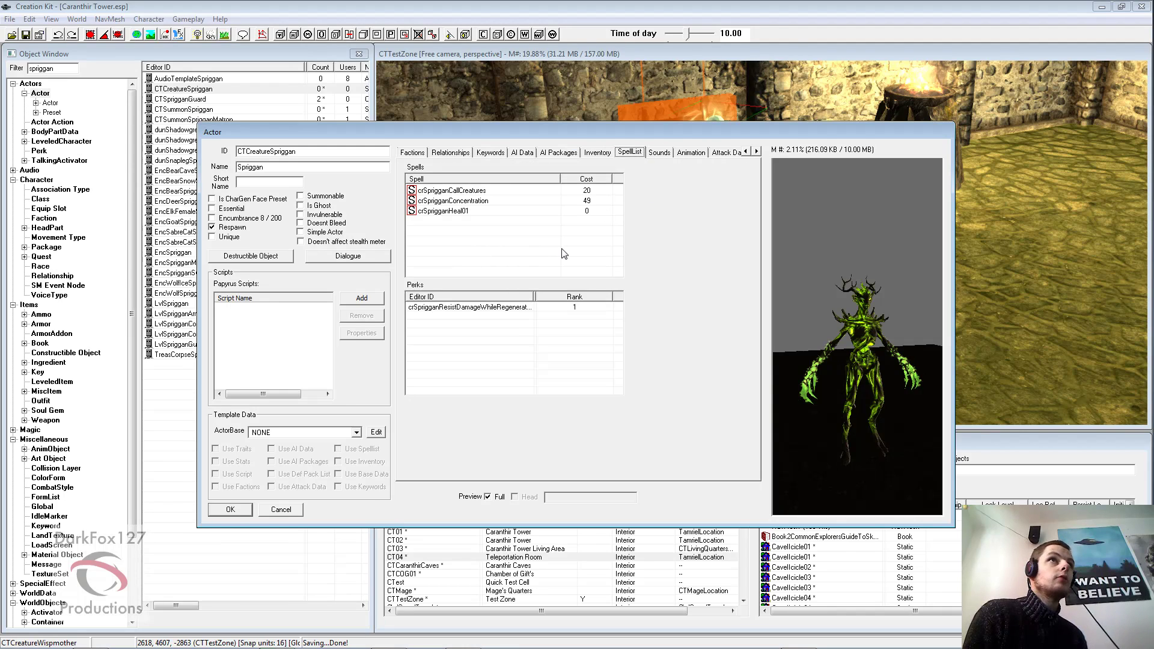
Turn off Respawn for the actor, make it essential and unique, and save its changes
click(220, 228)
click(221, 208)
click(225, 237)
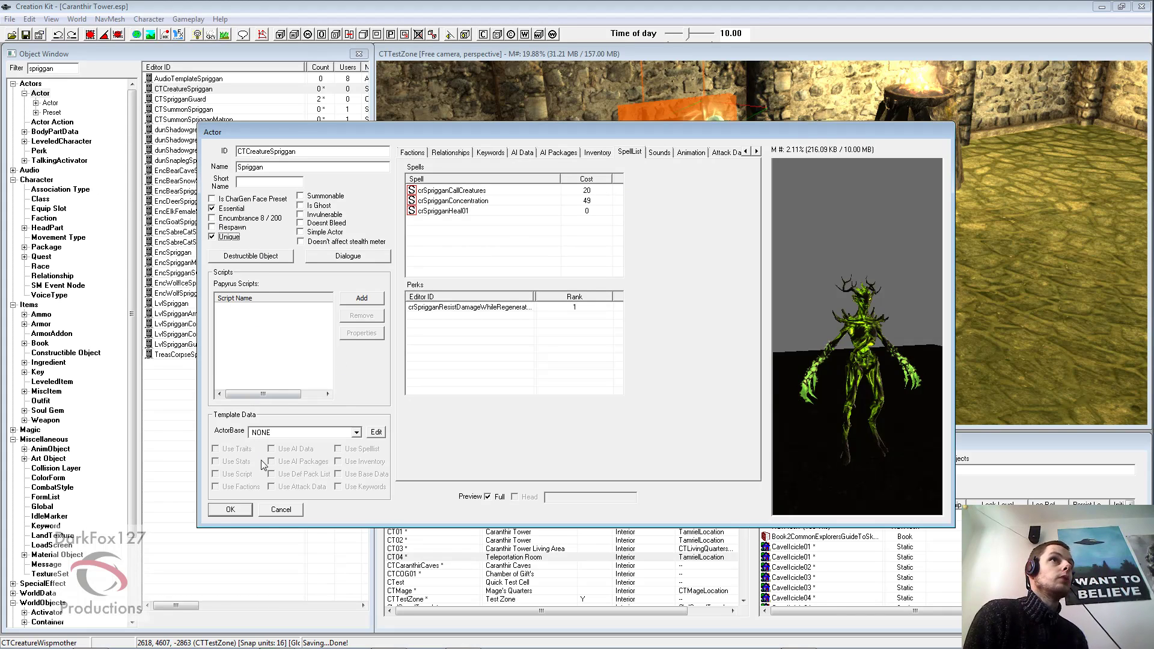
click(230, 509)
Place CTCreatureSpriggan in the CTTestZone cell beside the glowing wispmother, in front of the brazier
click(263, 243)
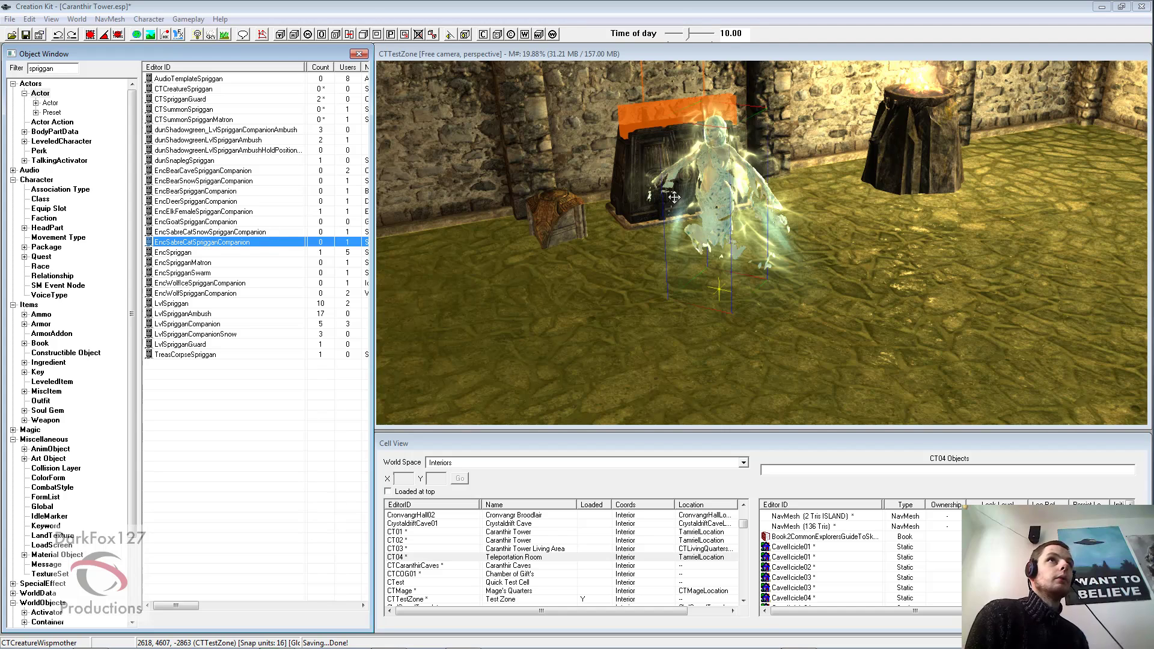
scroll(675, 197, up, 1)
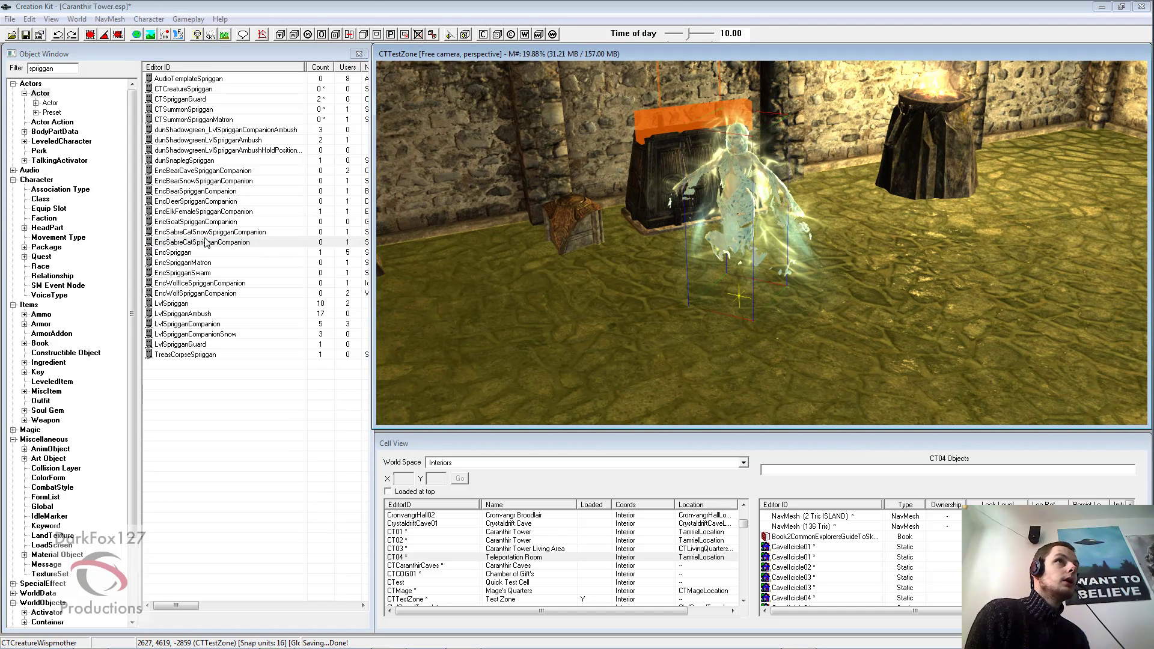
click(190, 253)
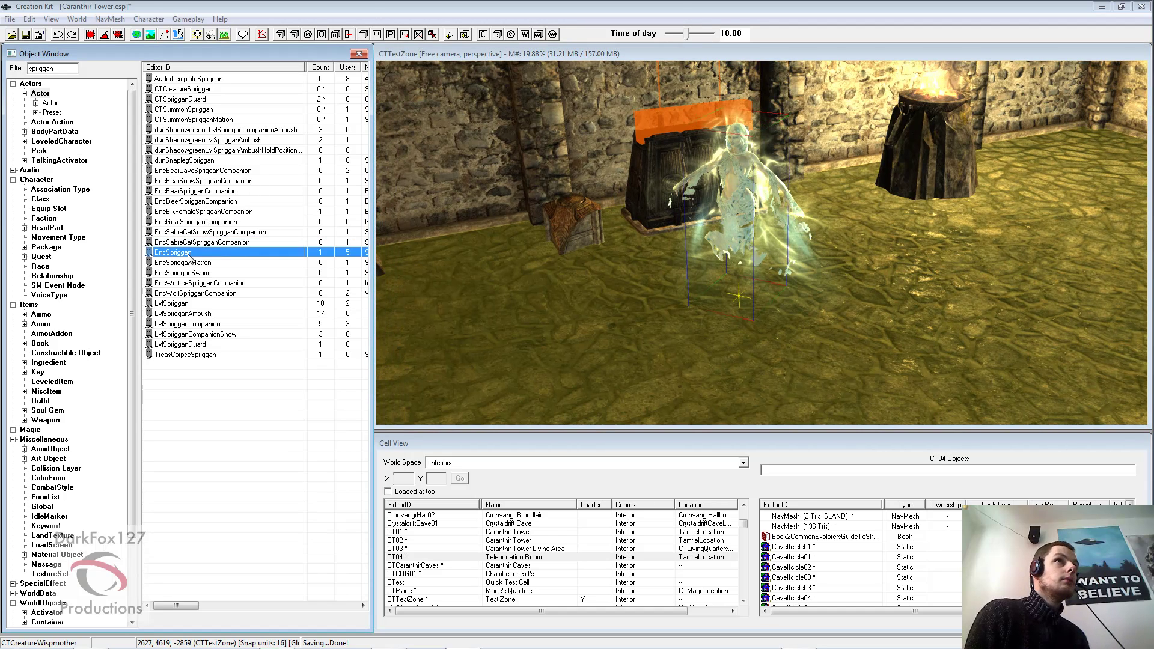
click(198, 89)
drag(883, 258, 882, 257)
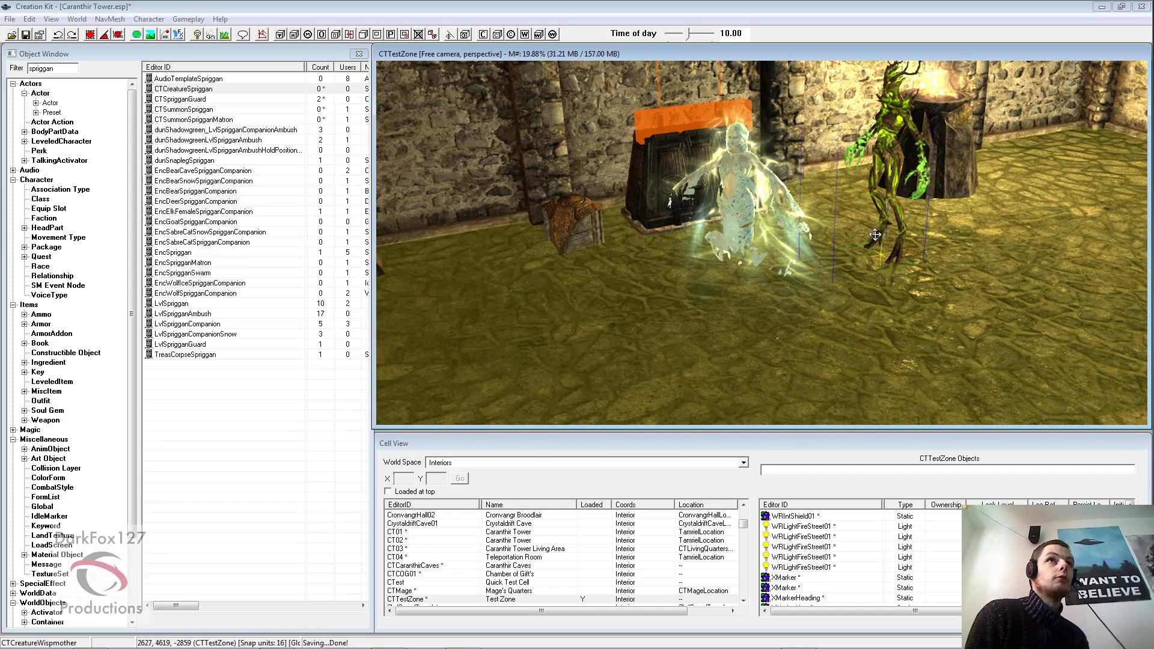
Move the spriggan away from the brazier so it stands on open floor in CTTestZone
drag(893, 138, 1009, 158)
middle_drag(1009, 159, 937, 216)
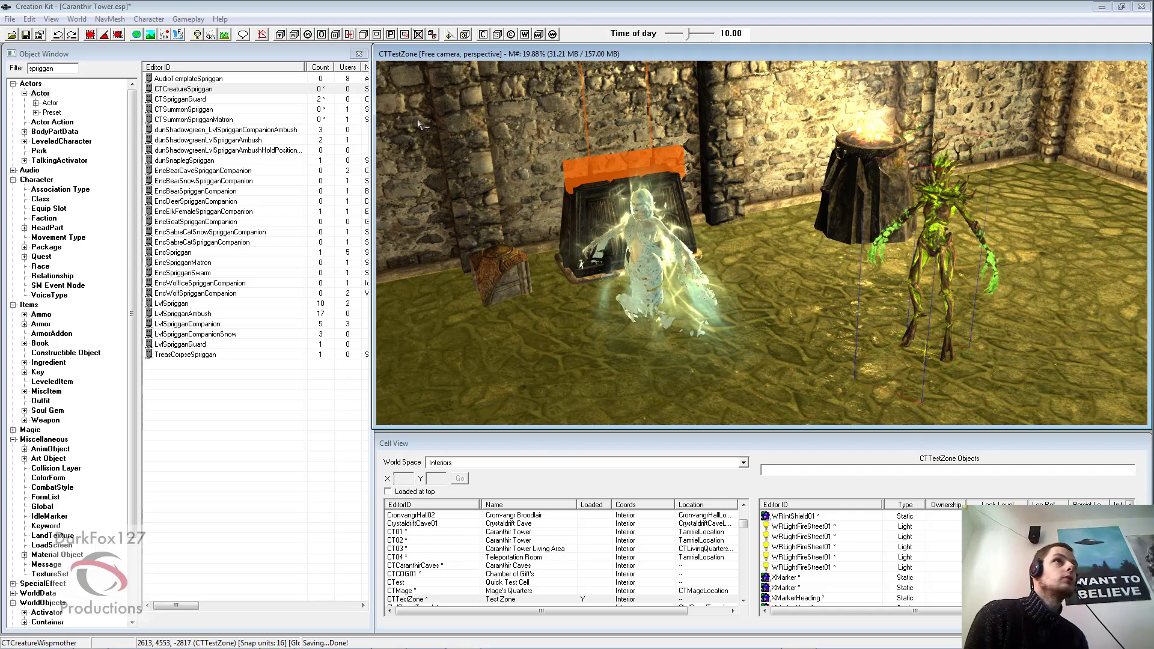
Filter the quests by "follower" and open the player dialogue of the DialogueFollower quest
click(68, 71)
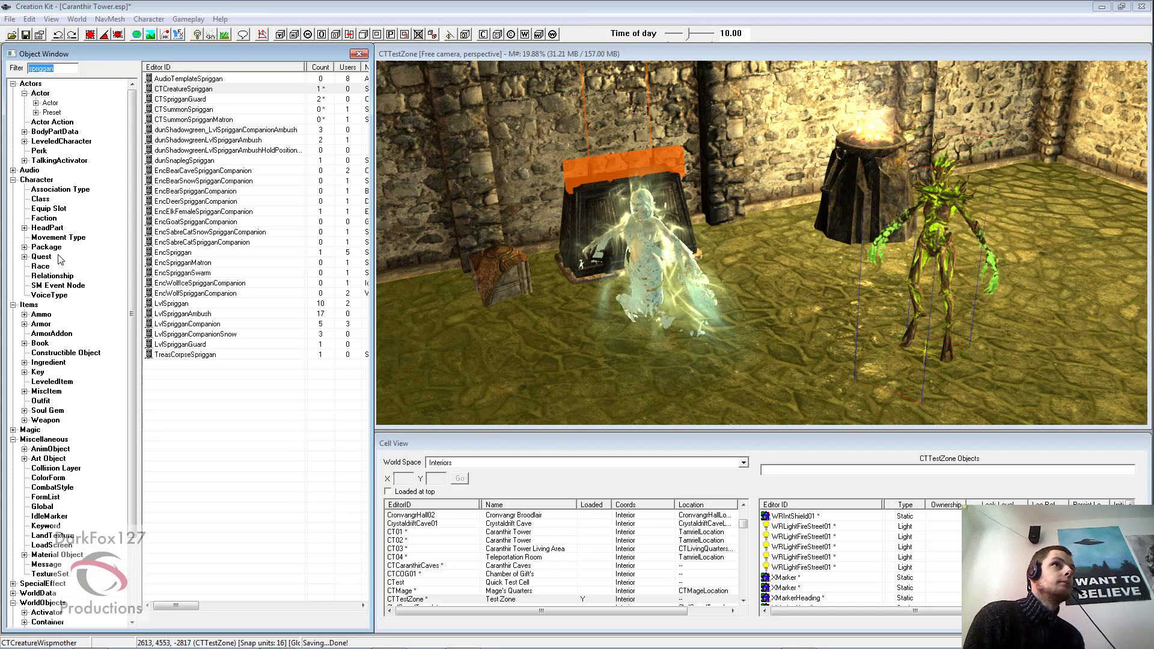
click(39, 257)
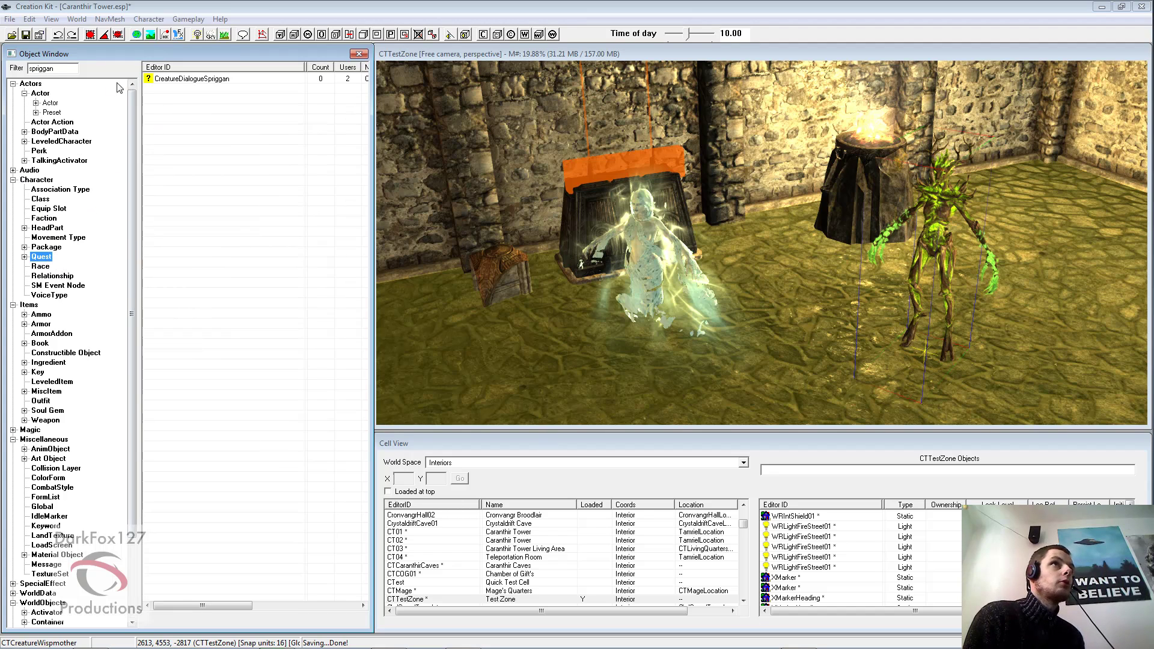
double_click(71, 68)
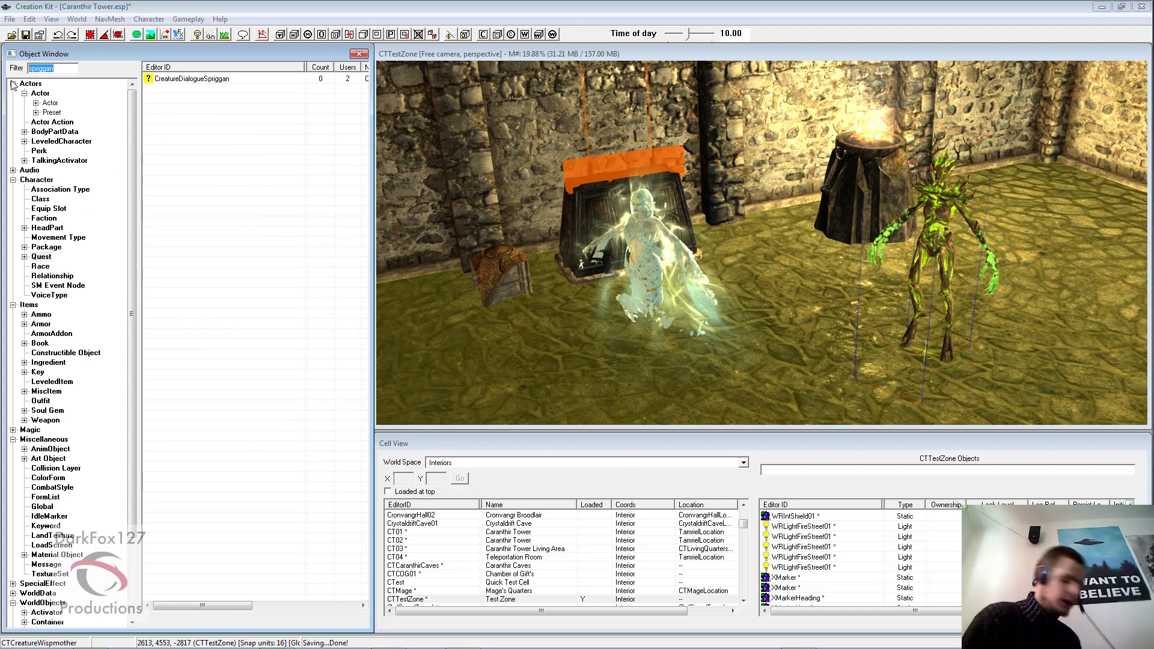
text(follow)
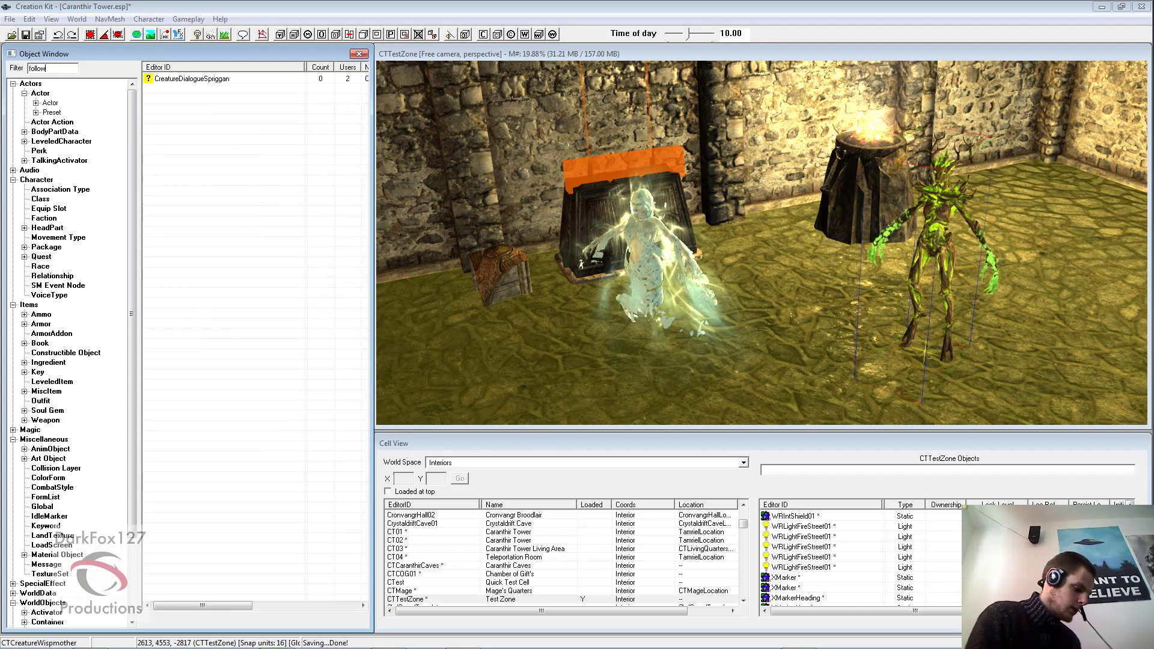
text(er)
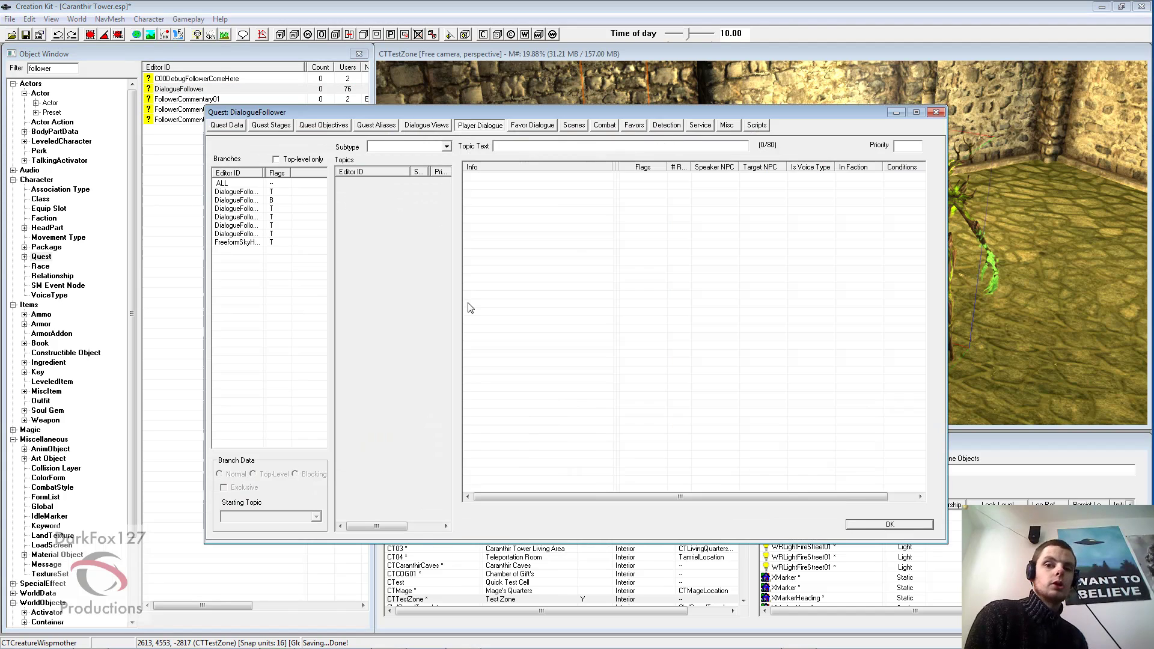
Add a new info with a response to the "It's time for us to part ways." topic of the DialogueFollowerDismiss branch
click(257, 192)
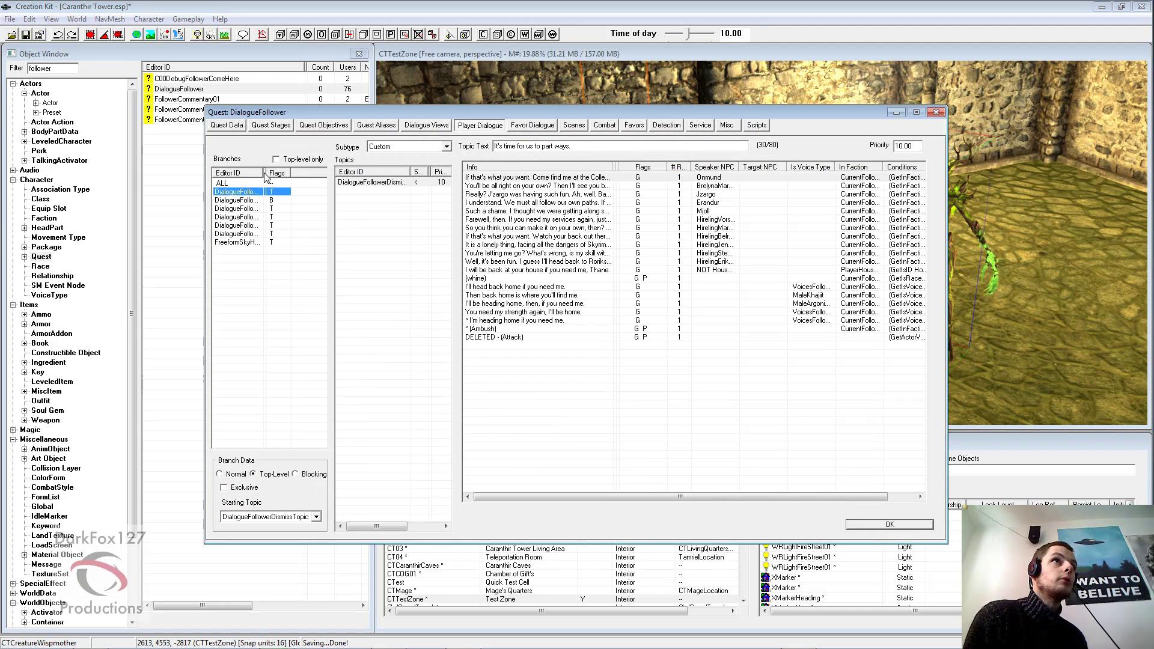
drag(262, 171, 322, 171)
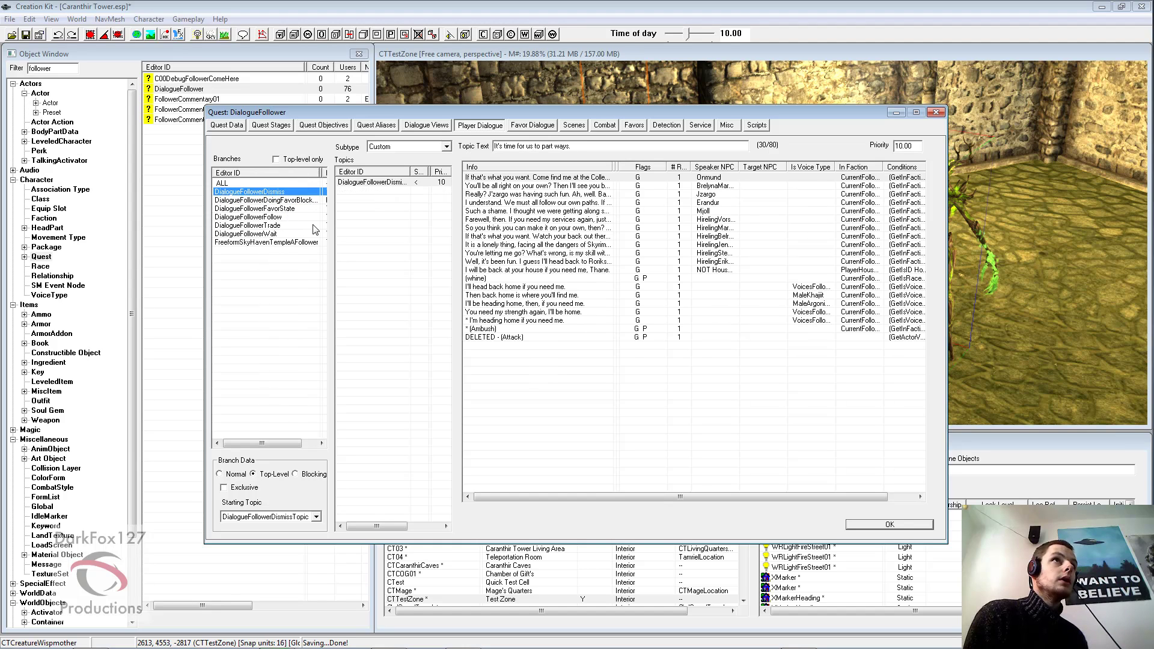
click(581, 395)
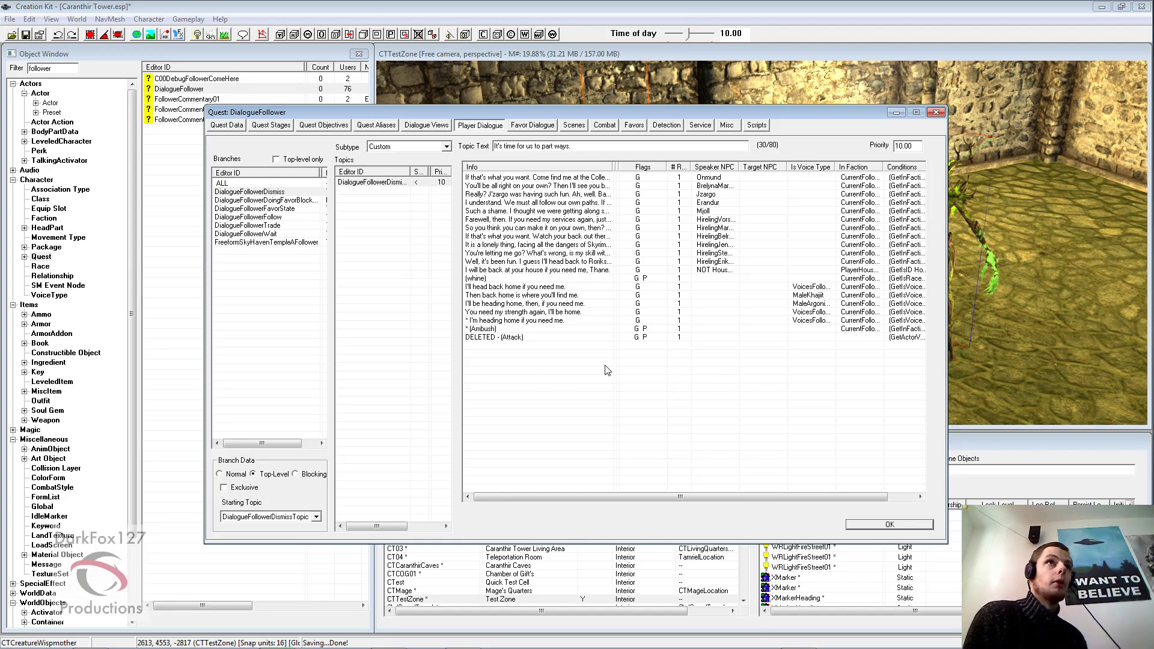
click(512, 328)
click(498, 338)
click(494, 361)
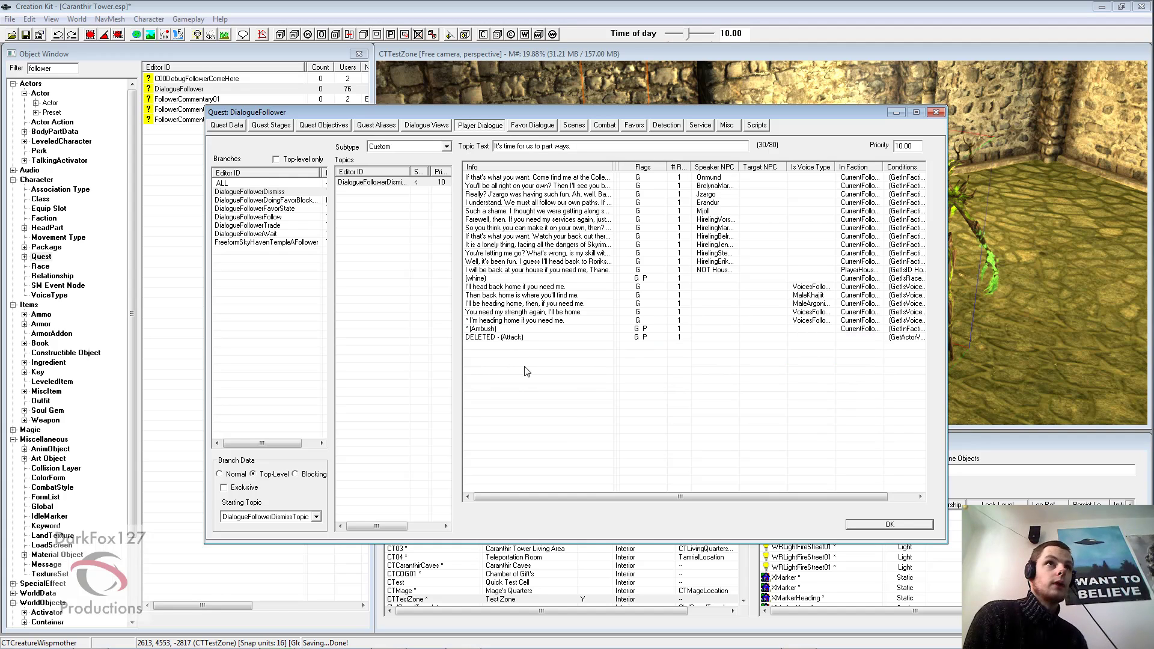
click(489, 330)
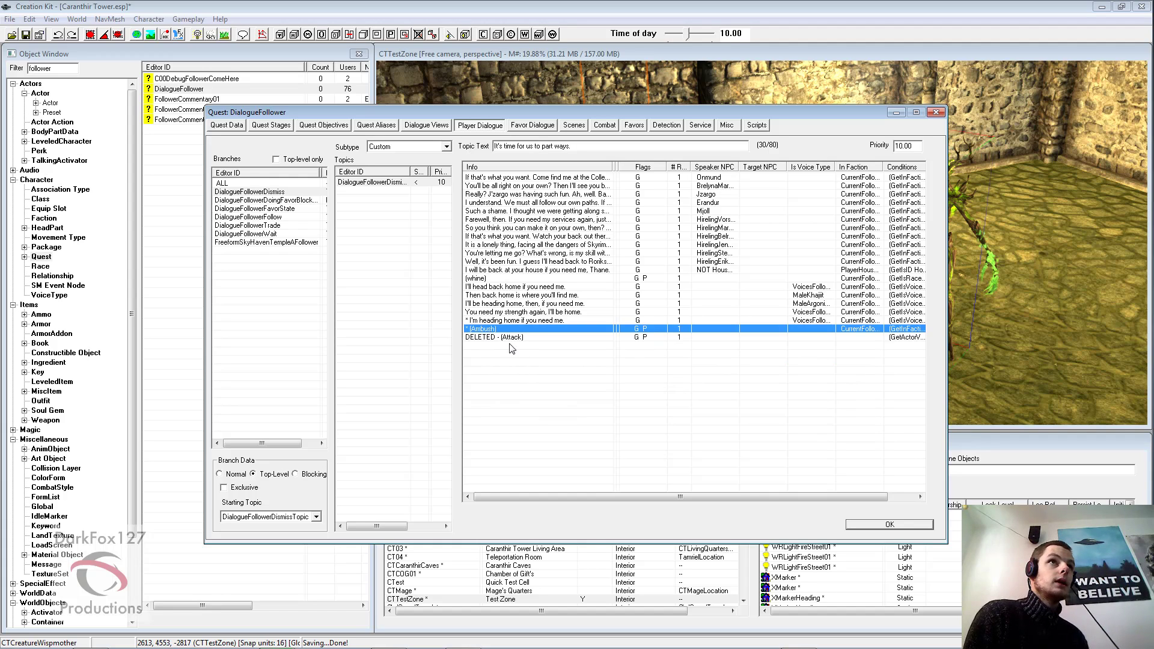
click(492, 355)
right_click(504, 365)
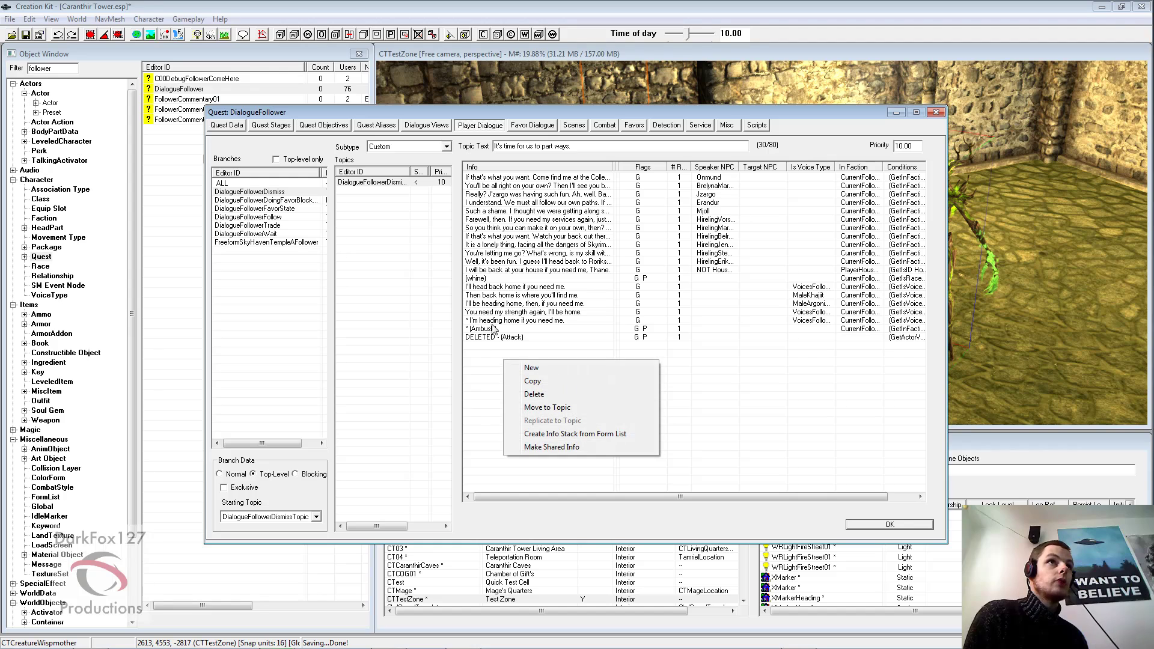
click(522, 367)
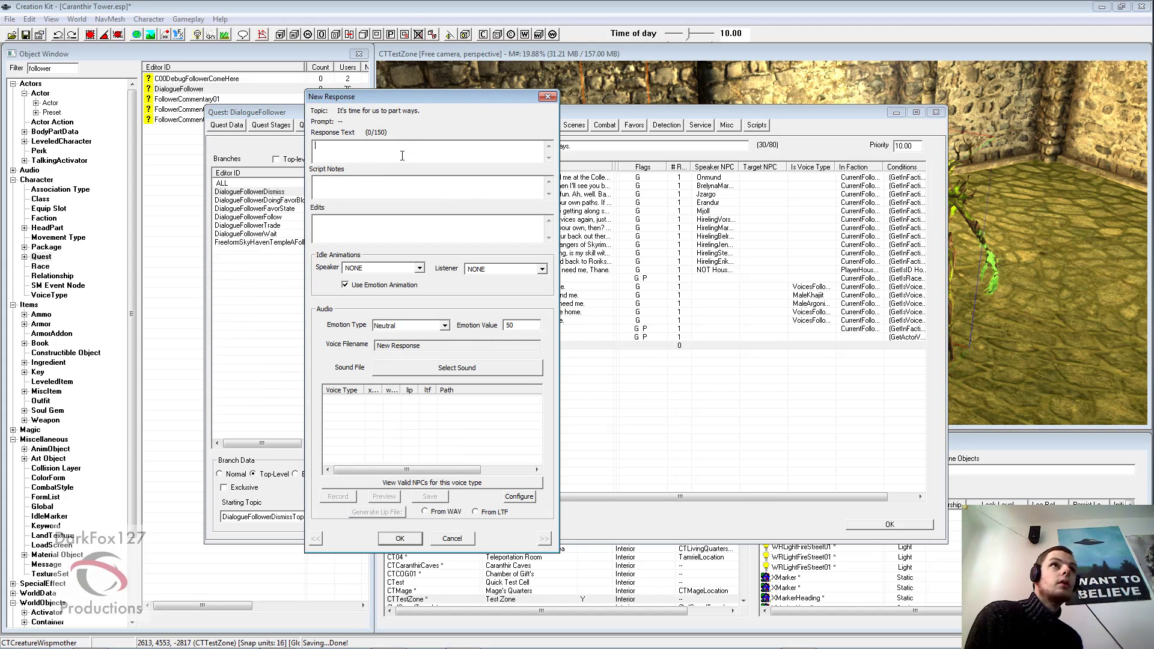
click(384, 183)
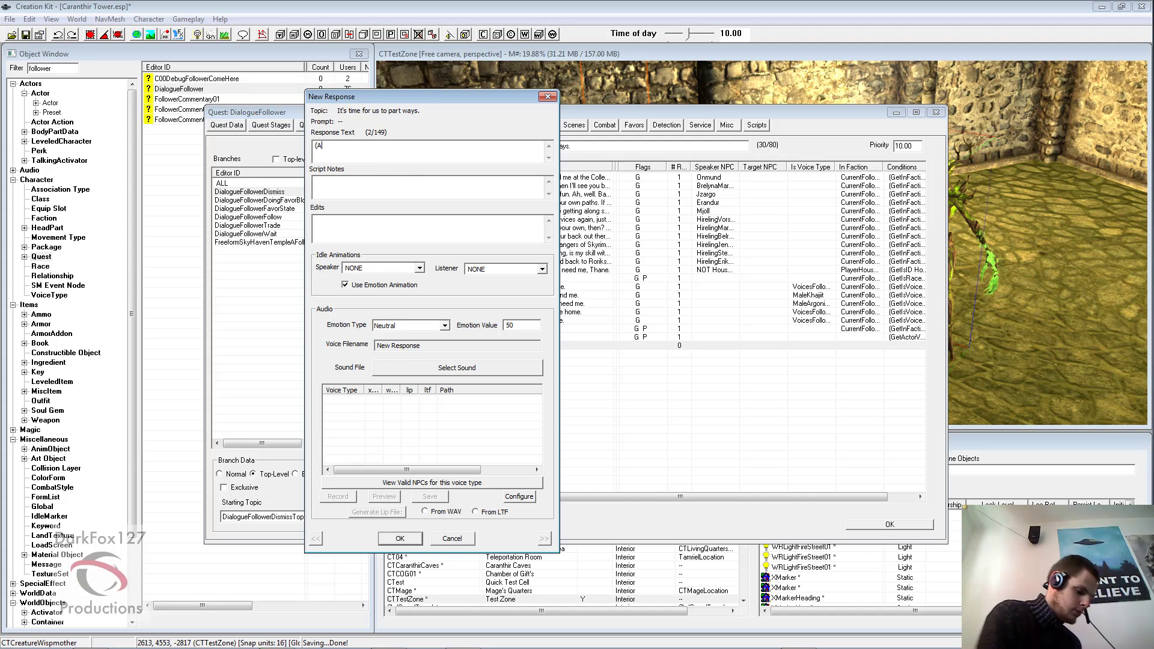
text())
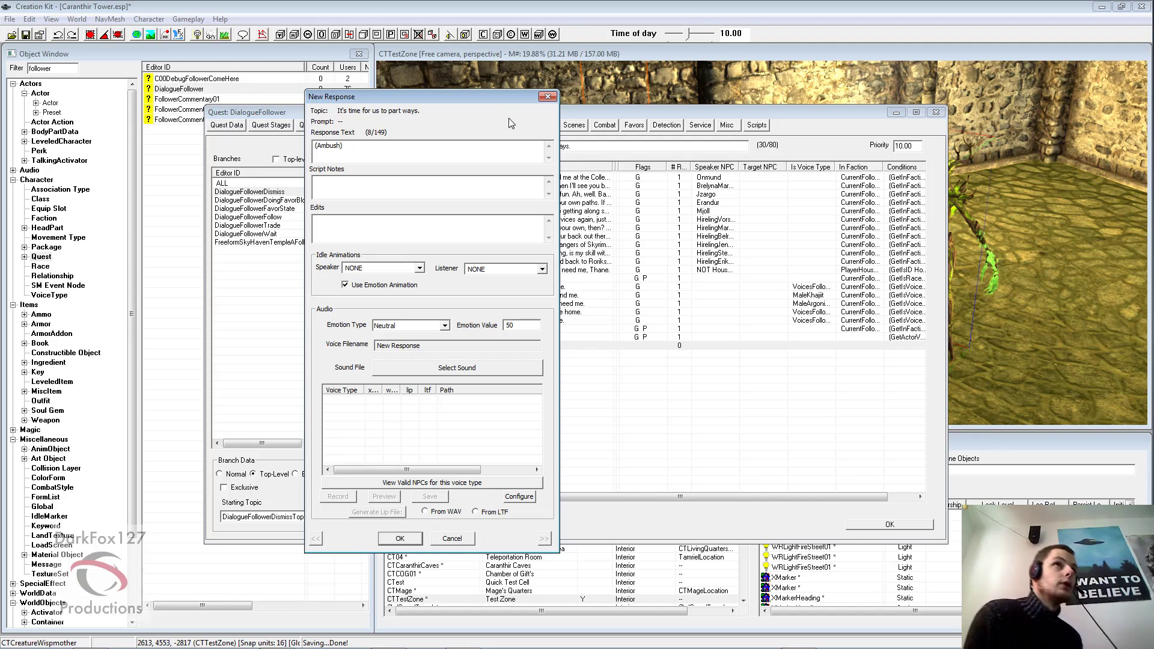
key(ctrl+a)
key(BackSpace)
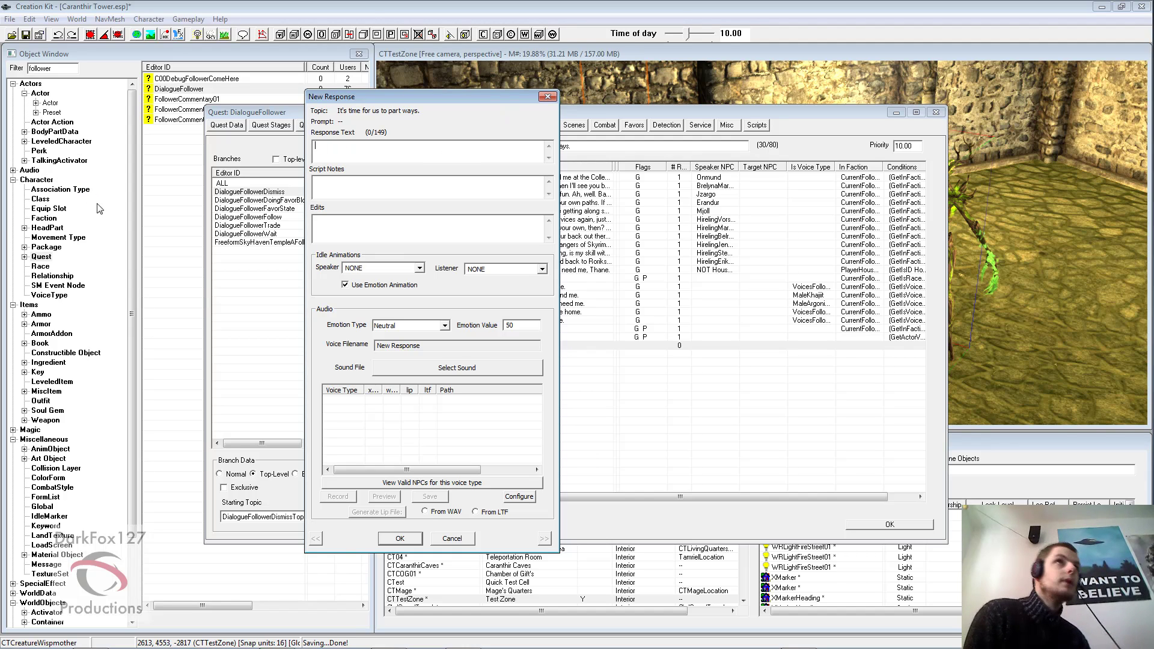
Assign the NPCSprigganAttackA sound to the new response, enter (Attack) as its text, and save the response
click(456, 367)
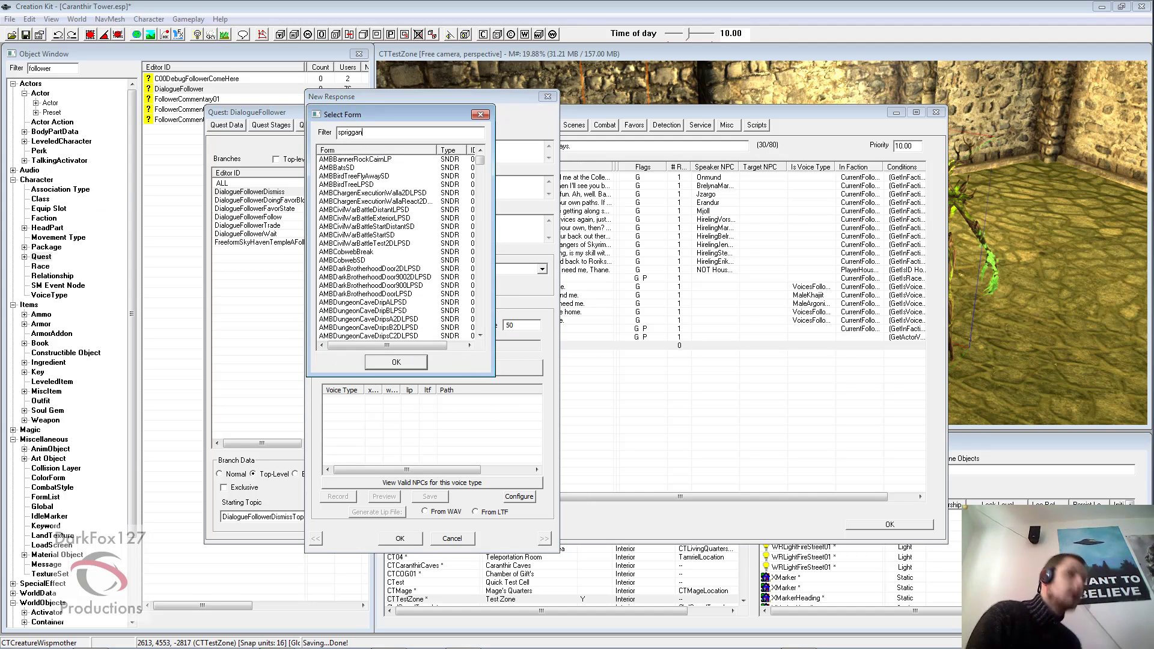
click(376, 194)
click(373, 186)
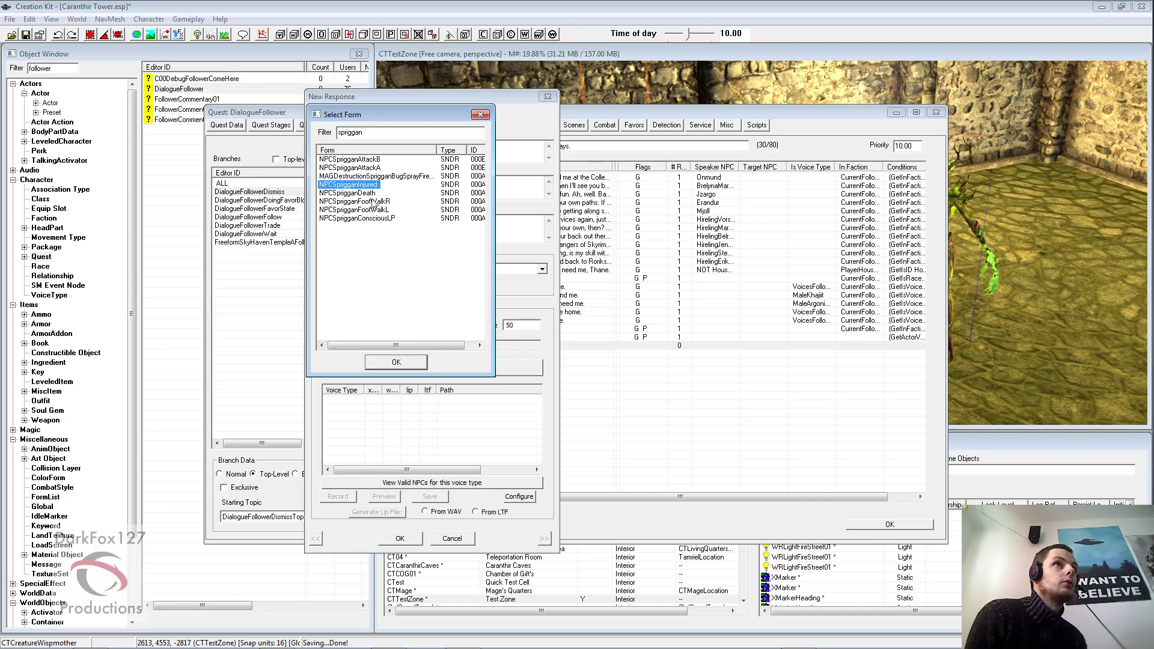
click(373, 202)
click(369, 210)
click(365, 193)
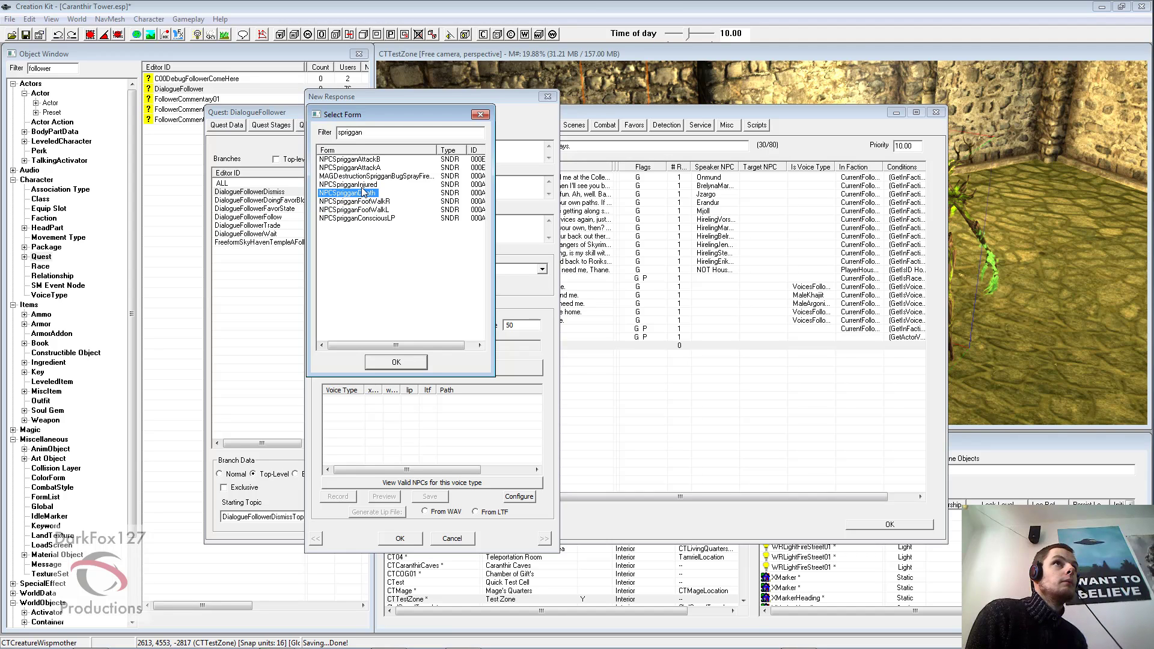
click(364, 186)
click(364, 194)
click(365, 210)
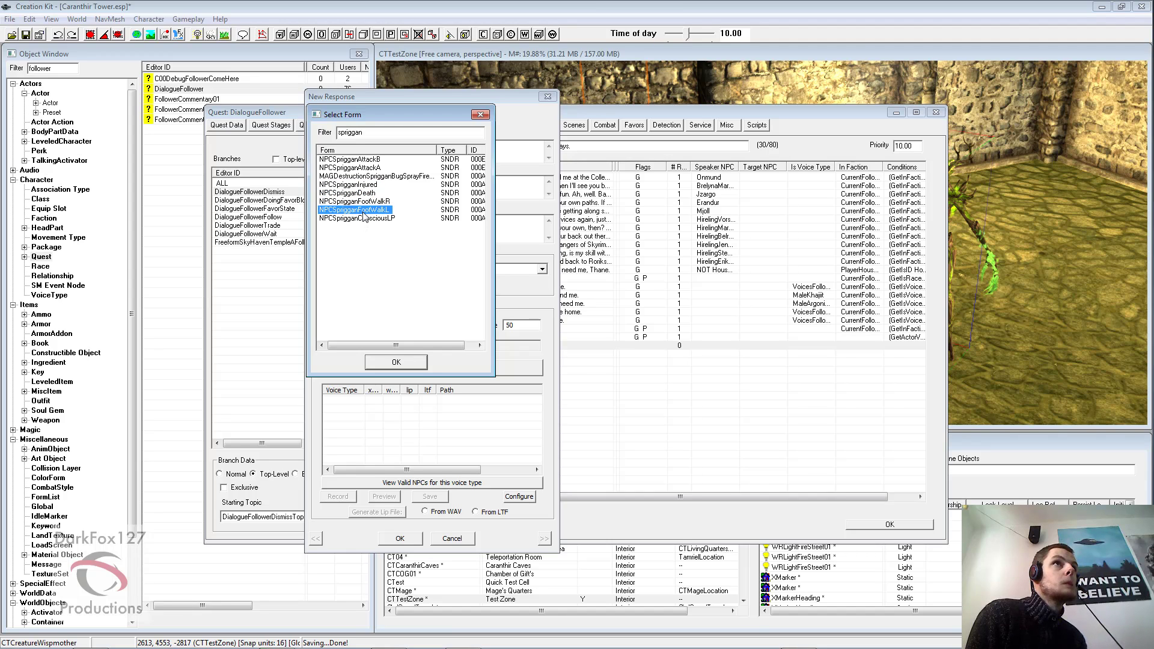
click(361, 219)
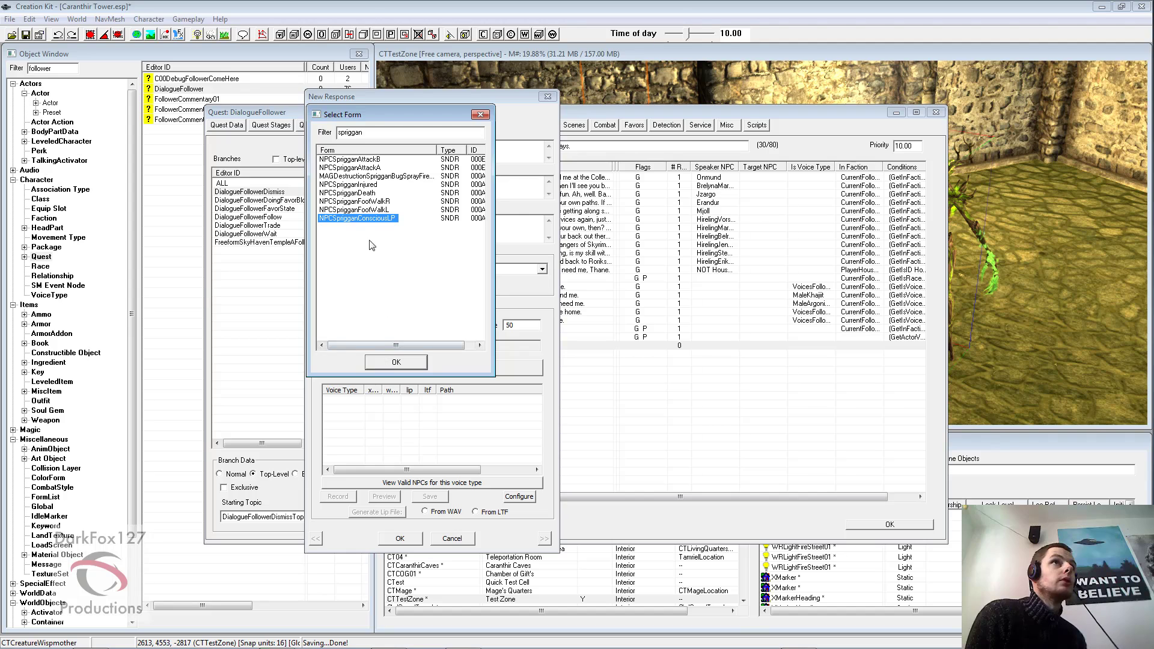
click(354, 168)
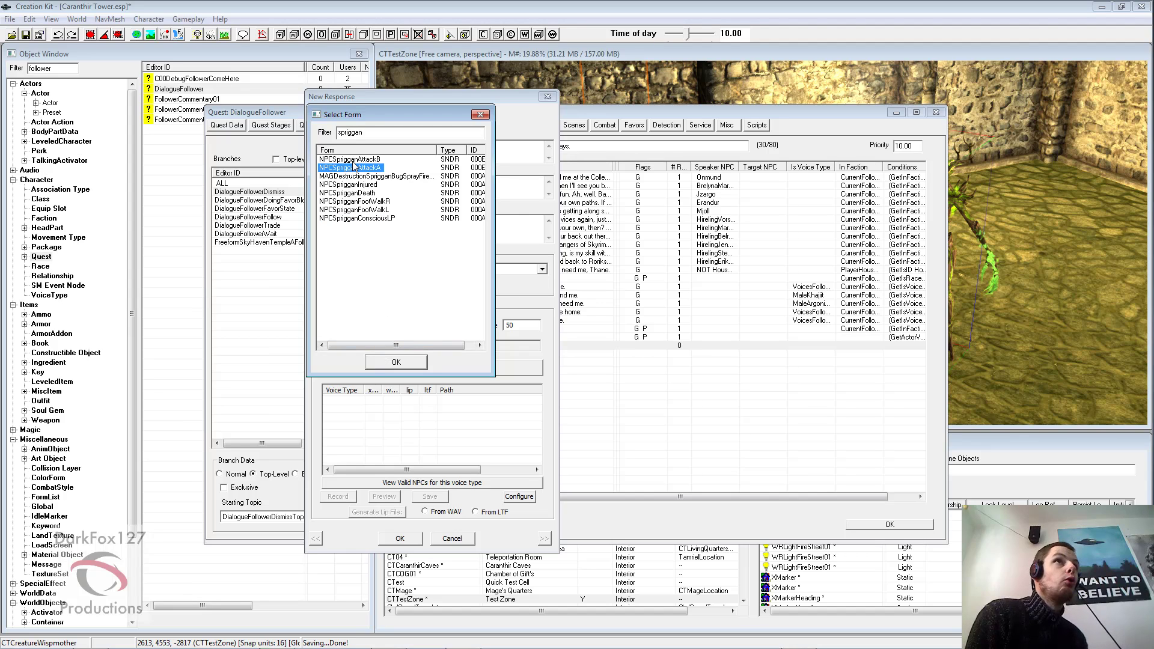
click(389, 362)
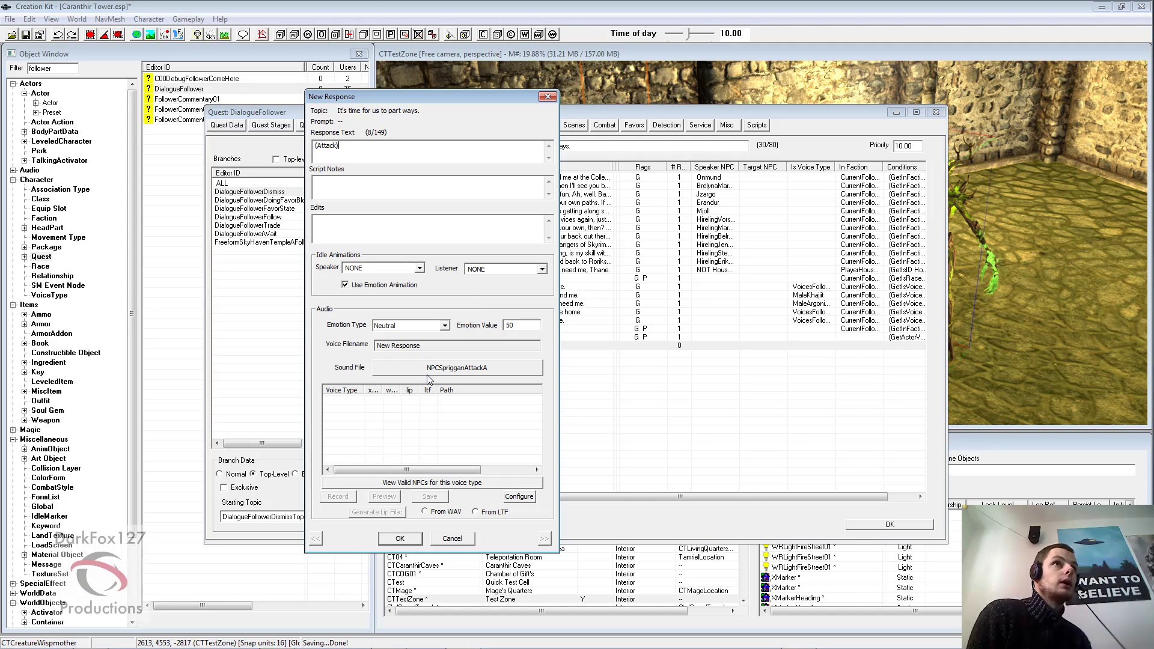
click(399, 539)
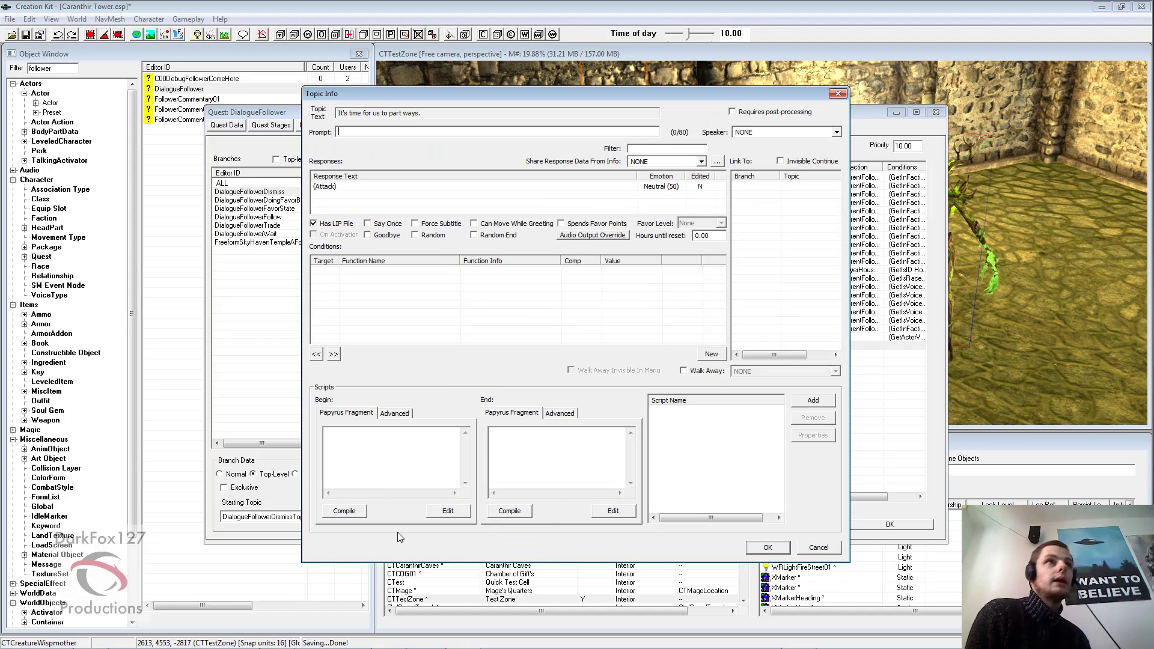
Flag the new (Attack) topic info as Goodbye and save it
click(374, 236)
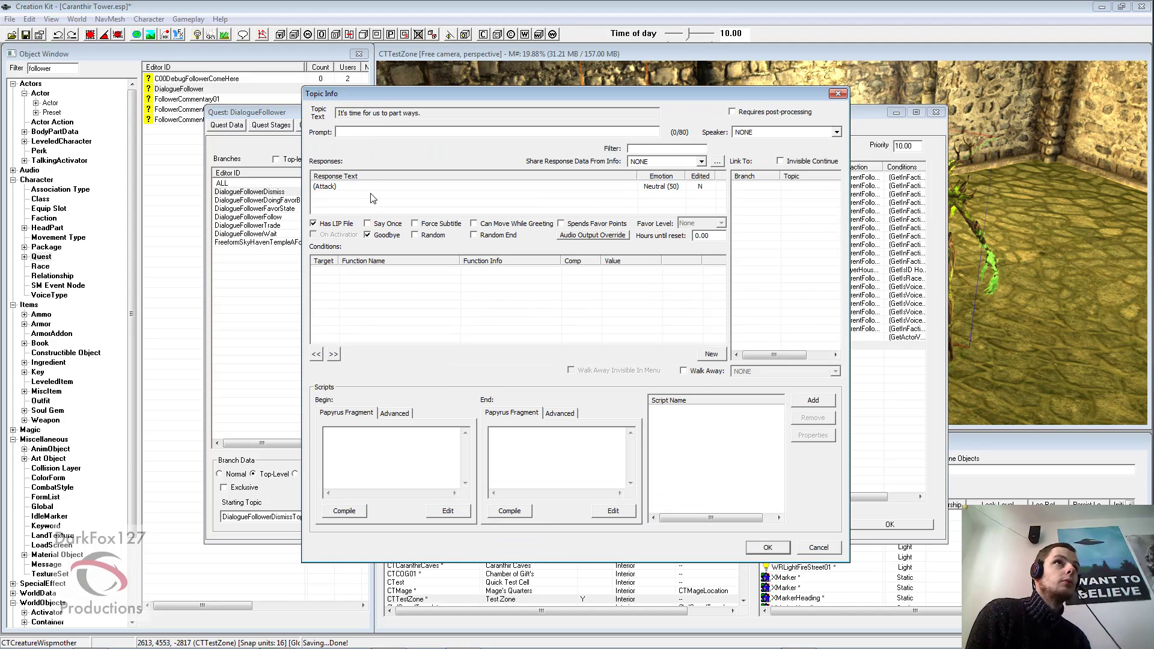
click(354, 187)
click(367, 132)
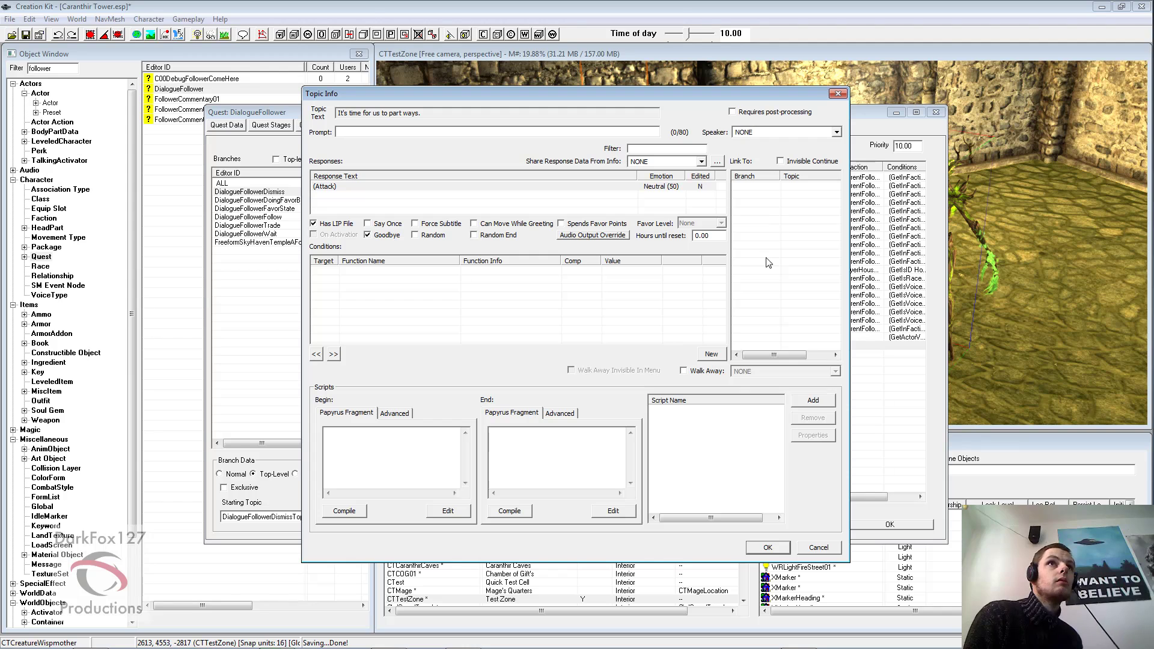
right_click(425, 294)
click(396, 309)
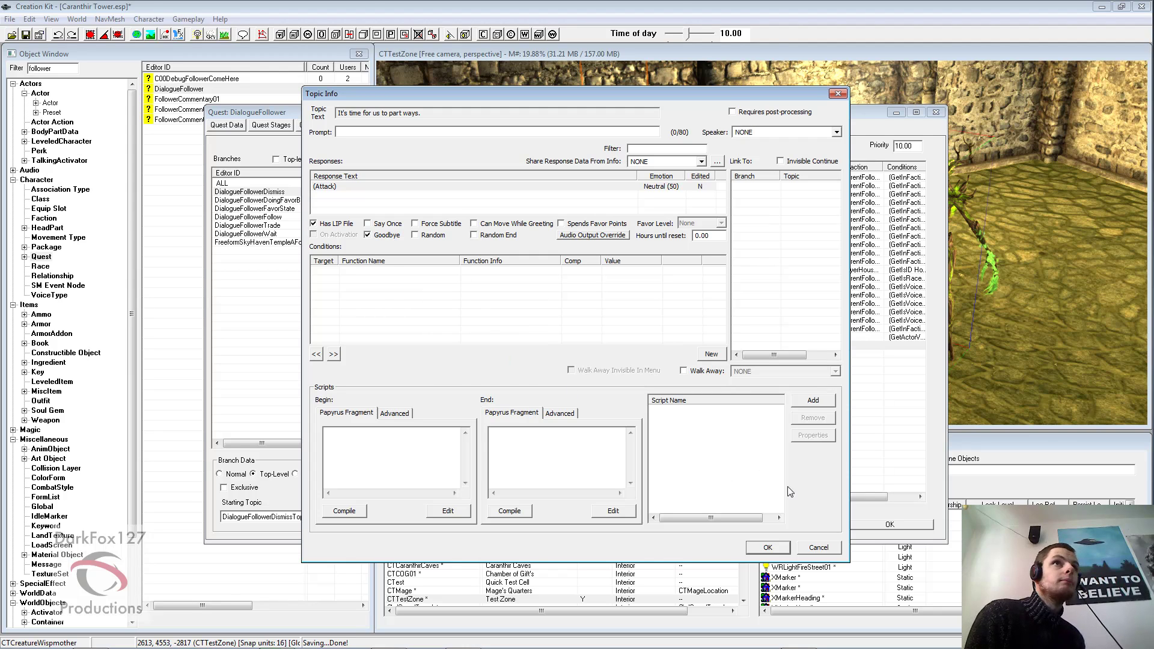
drag(728, 95, 620, 136)
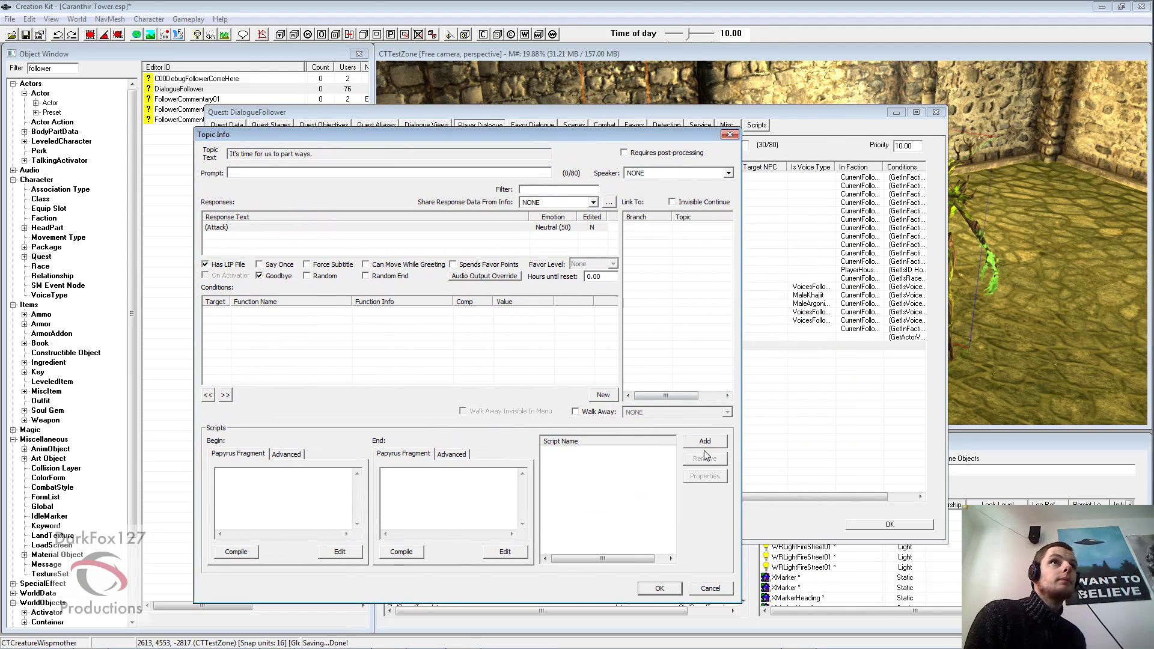
click(660, 589)
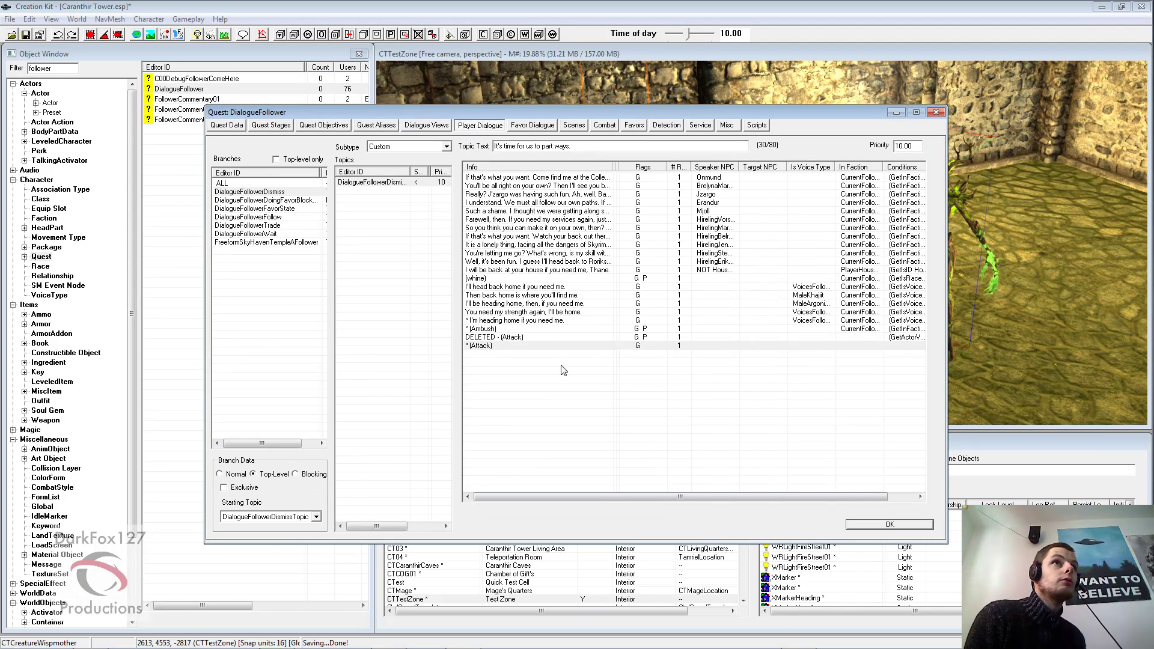
Check the prompt of the (Ambush) info and give the new (Attack) info the same prompt, "You are dismissed"
double_click(496, 329)
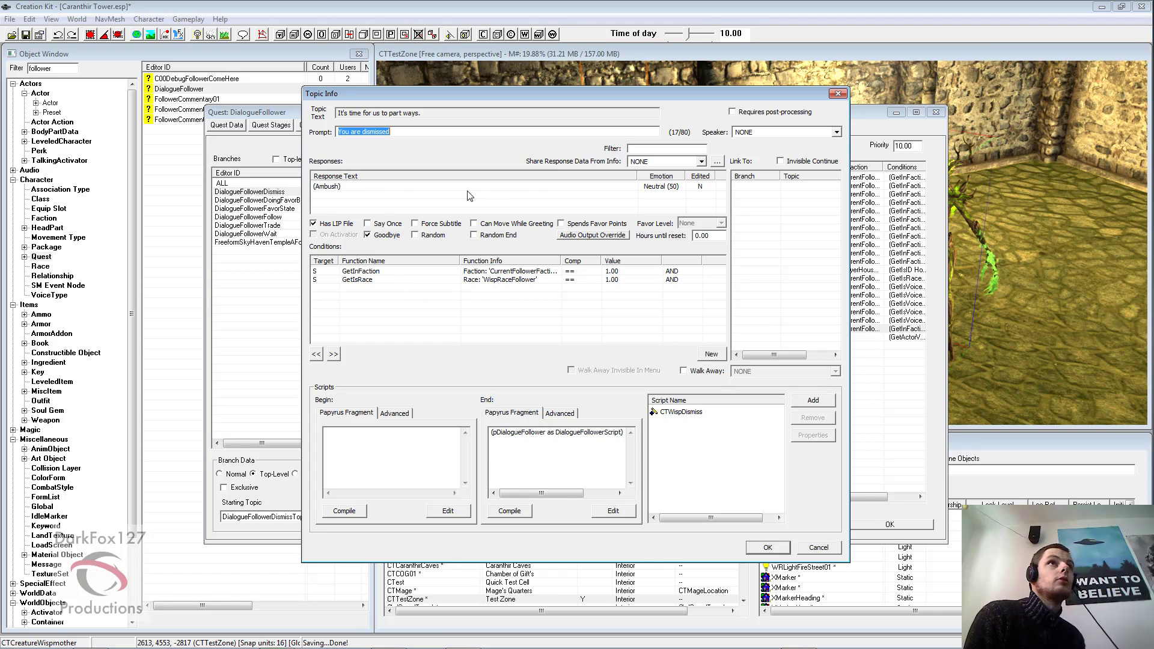
click(399, 132)
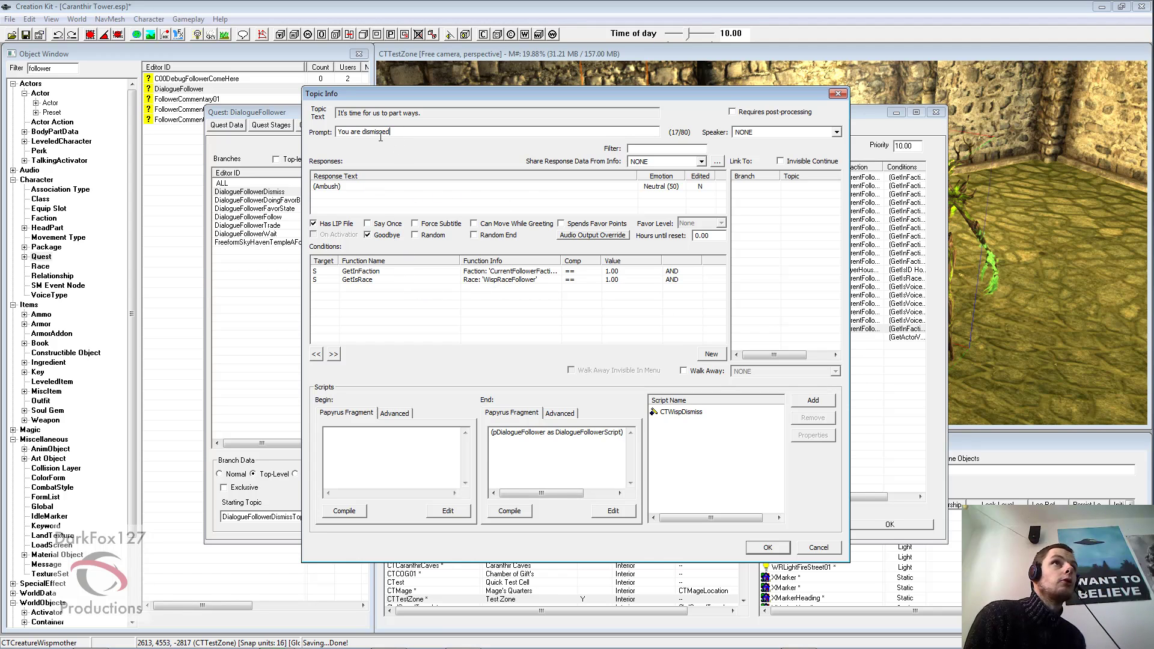
click(838, 95)
click(485, 346)
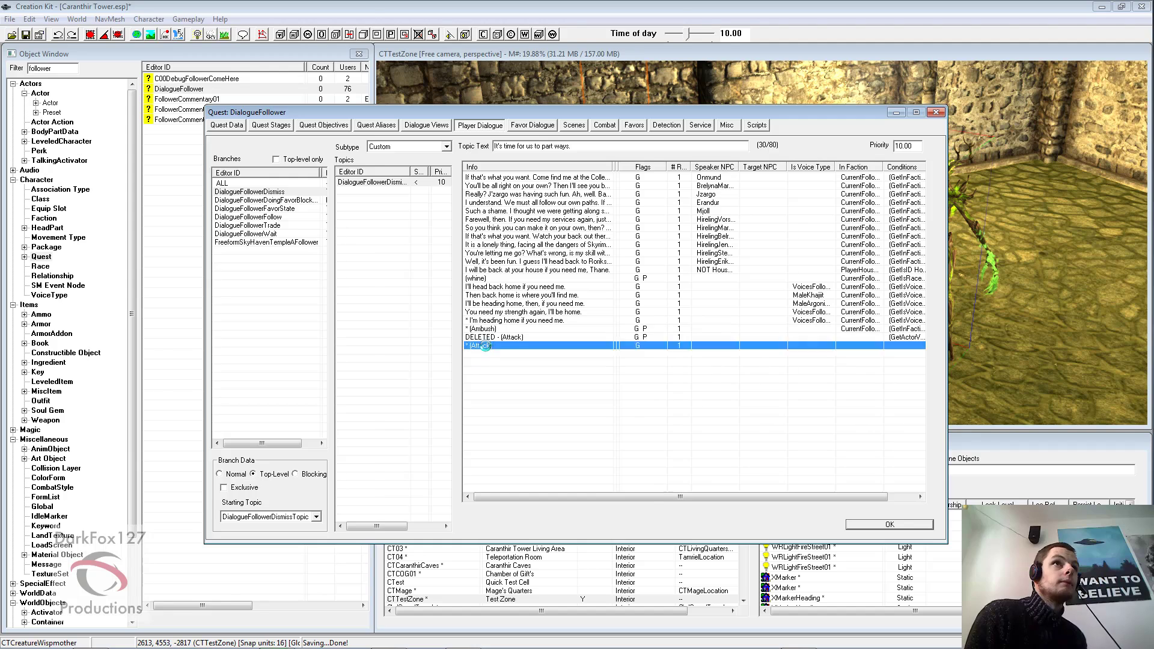
double_click(484, 347)
right_click(415, 273)
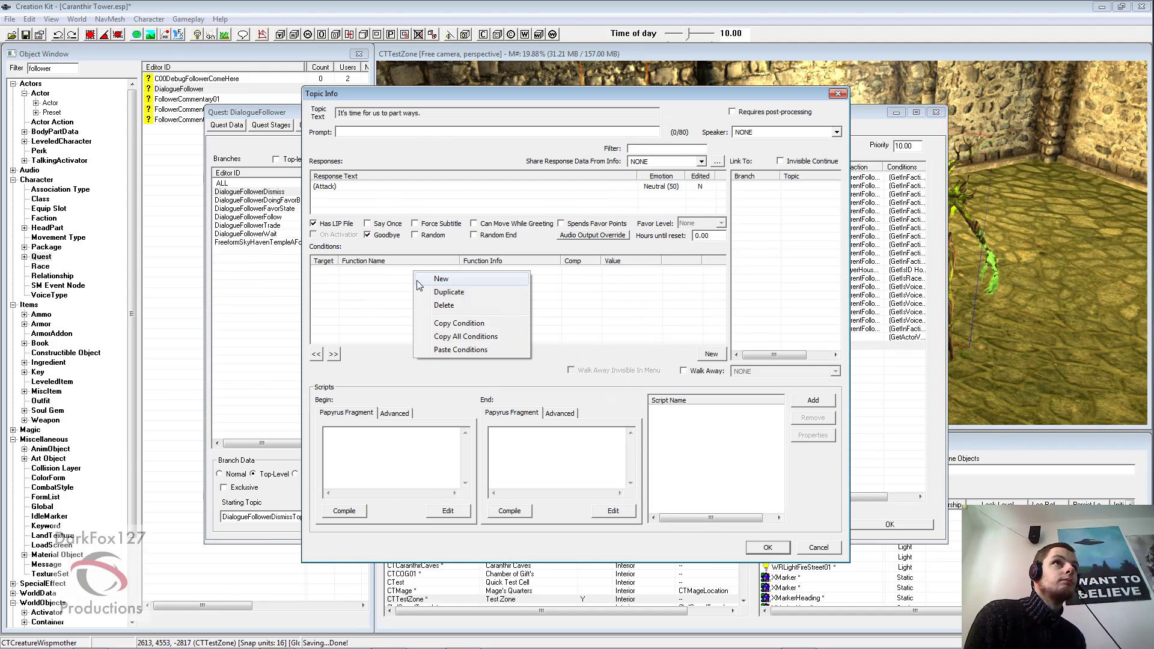
click(379, 189)
click(368, 133)
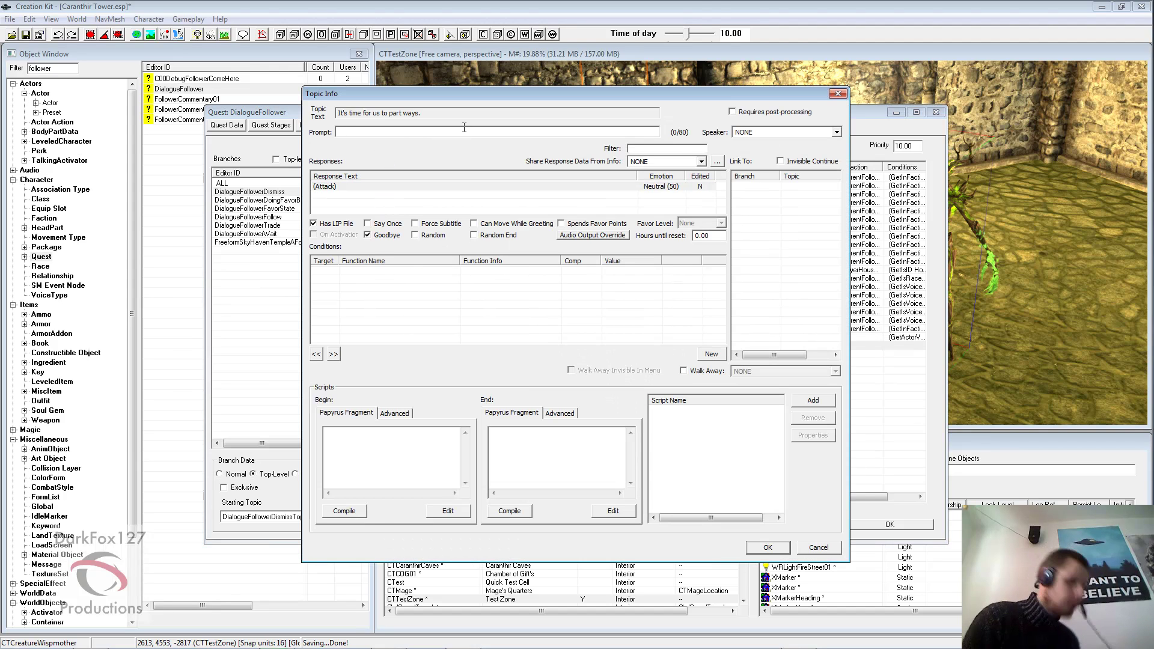
text(You are dismissed)
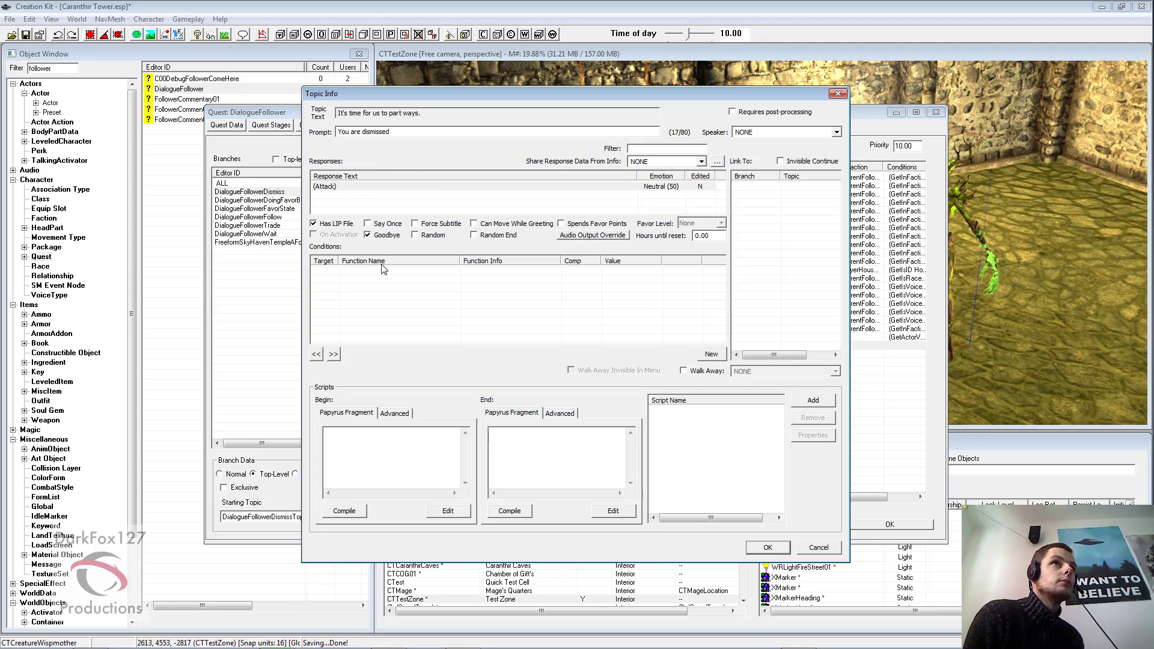
Add a GetIsRace condition for SprigganRaceFollower equal to 1 on the subject to the (Attack) topic info
right_click(457, 317)
click(518, 339)
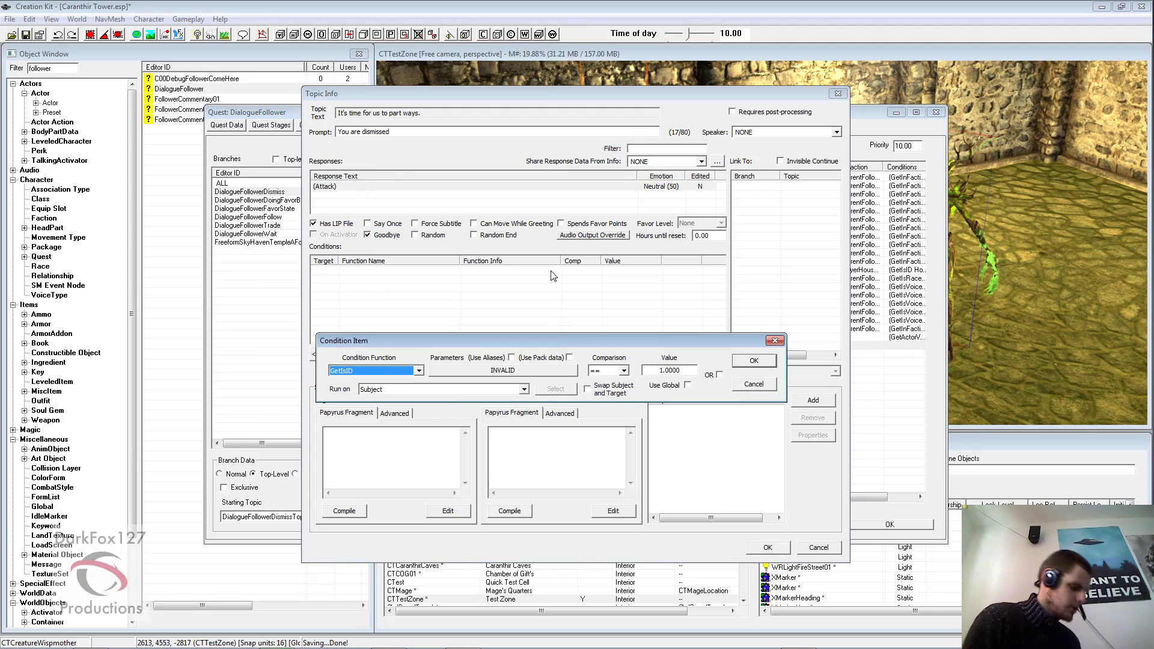
text(GetIsRace)
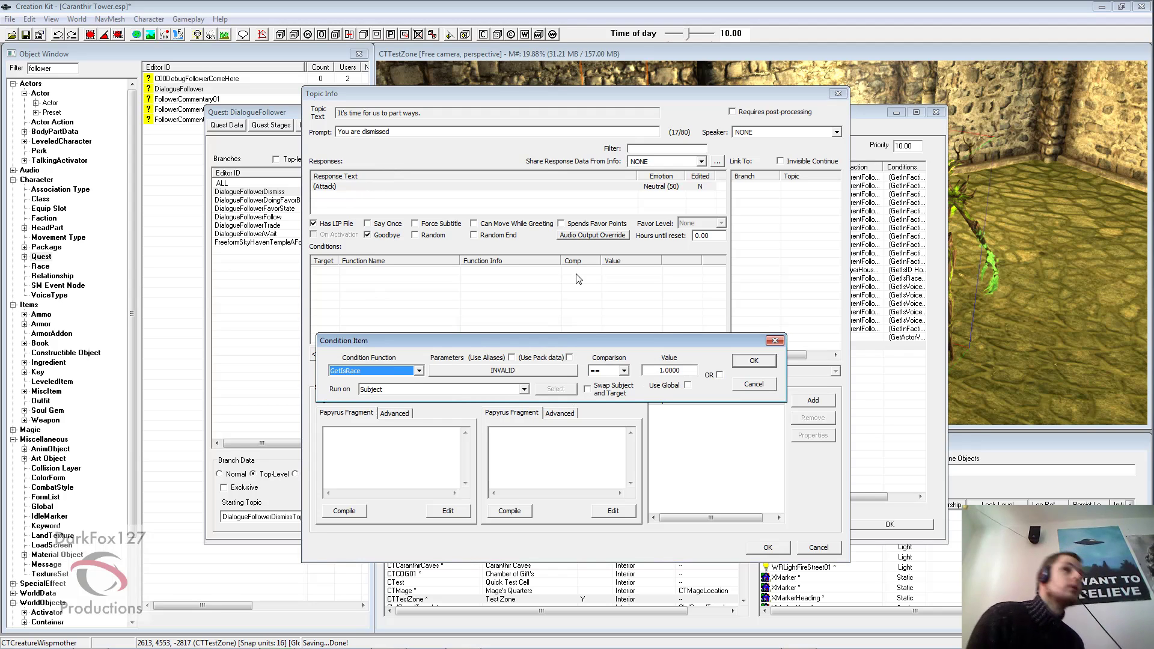
click(466, 372)
click(471, 411)
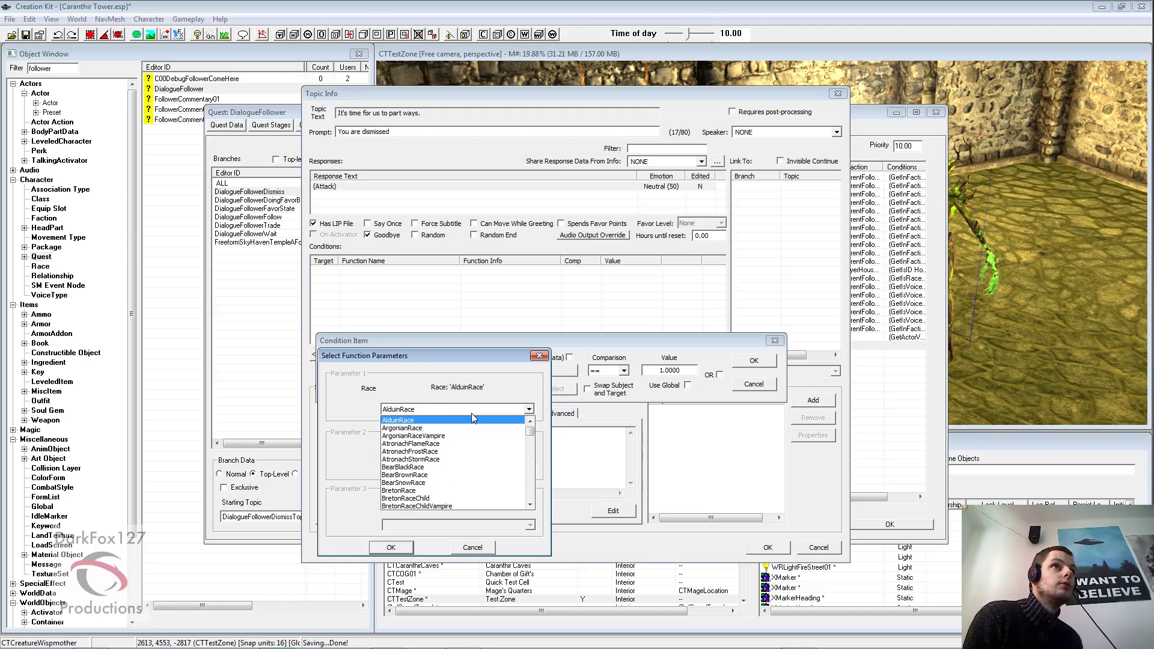
key(End)
key(Up)
key(Up)
key(Up)
key(Up)
key(Up)
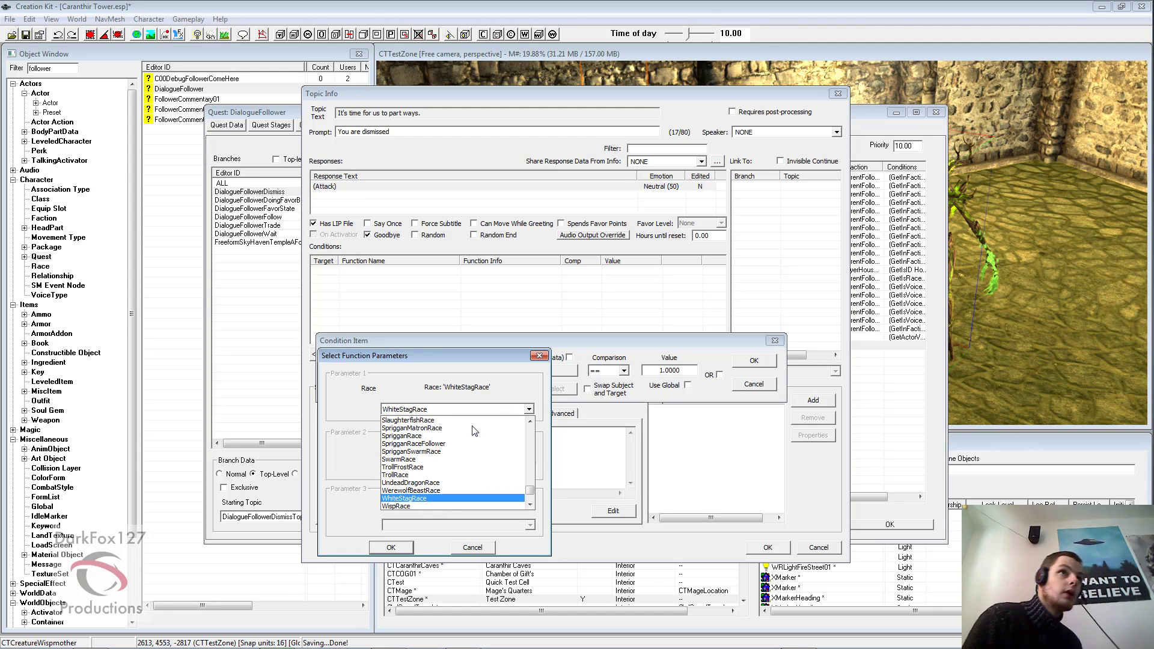
key(Up)
key(Up)
key(Up)
key(Up)
key(Up)
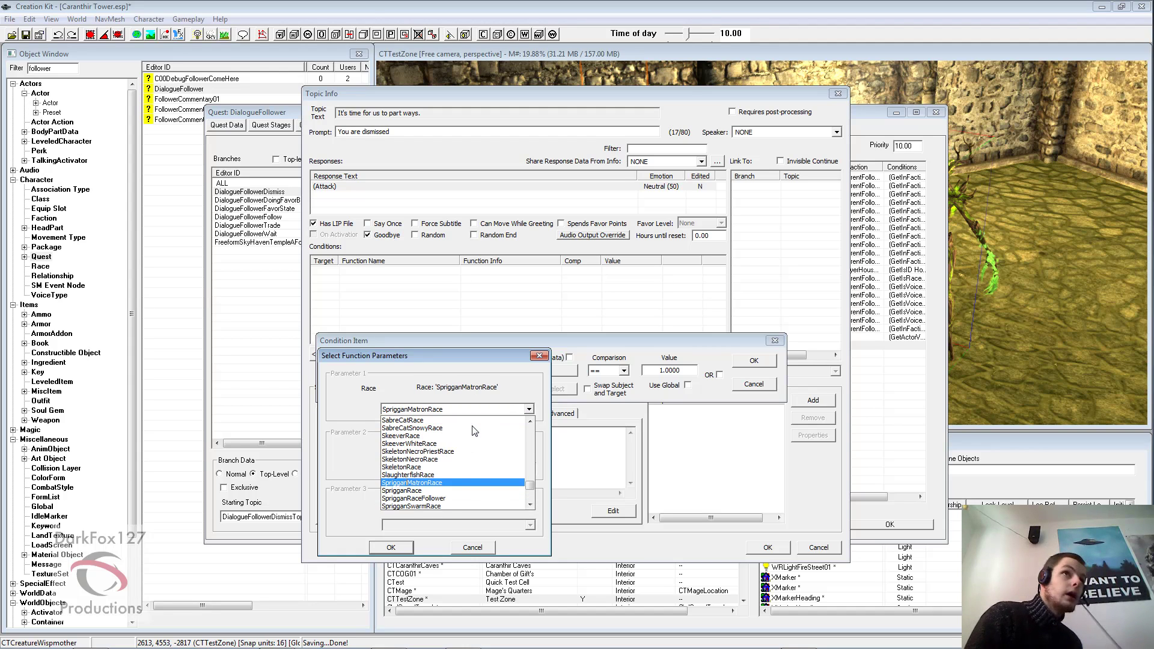
key(Down)
key(Down)
key(Up)
key(Down)
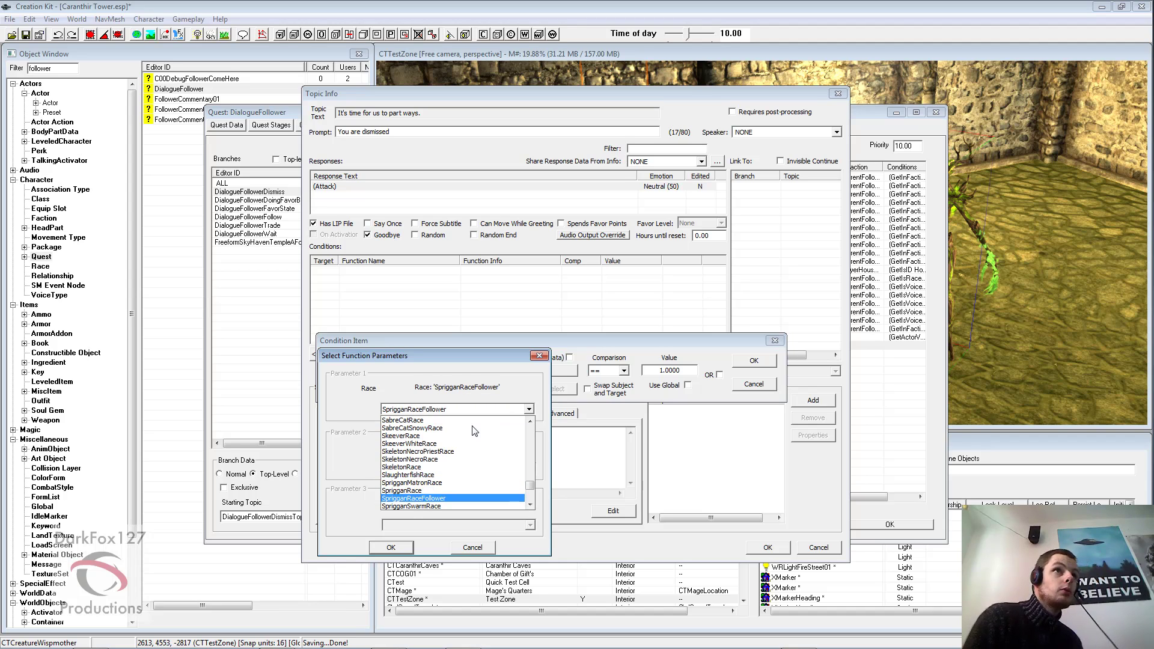
key(Return)
click(403, 553)
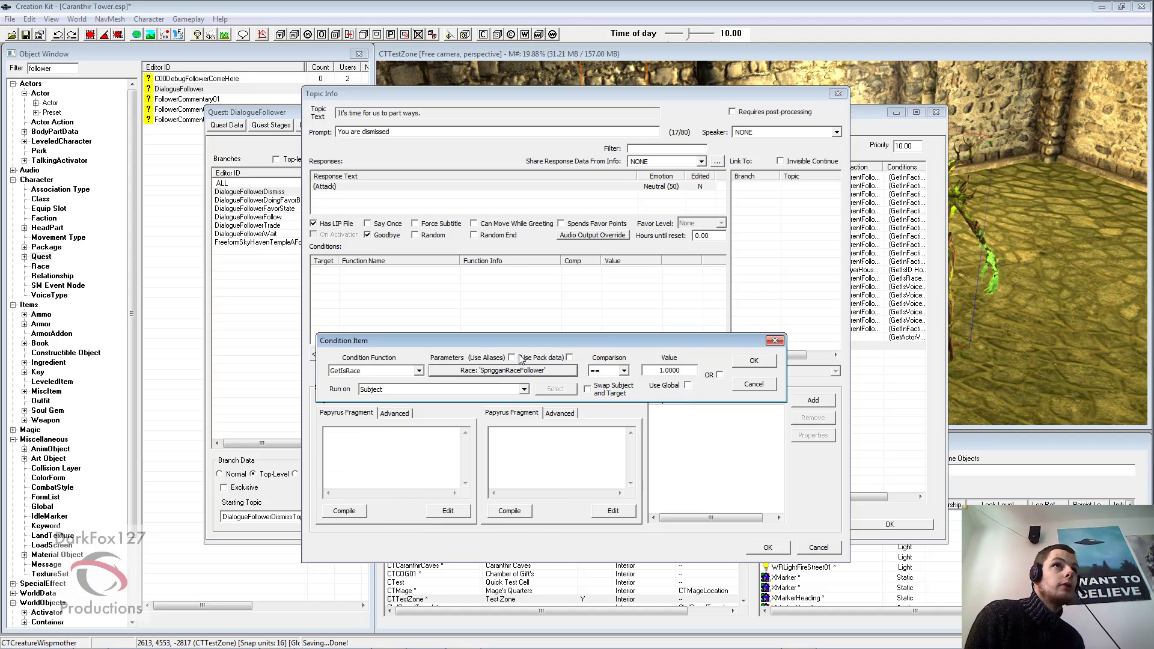
click(751, 360)
Add a GetInFaction condition for CurrentFollowerFaction equal to 1 to the same topic info
right_click(527, 309)
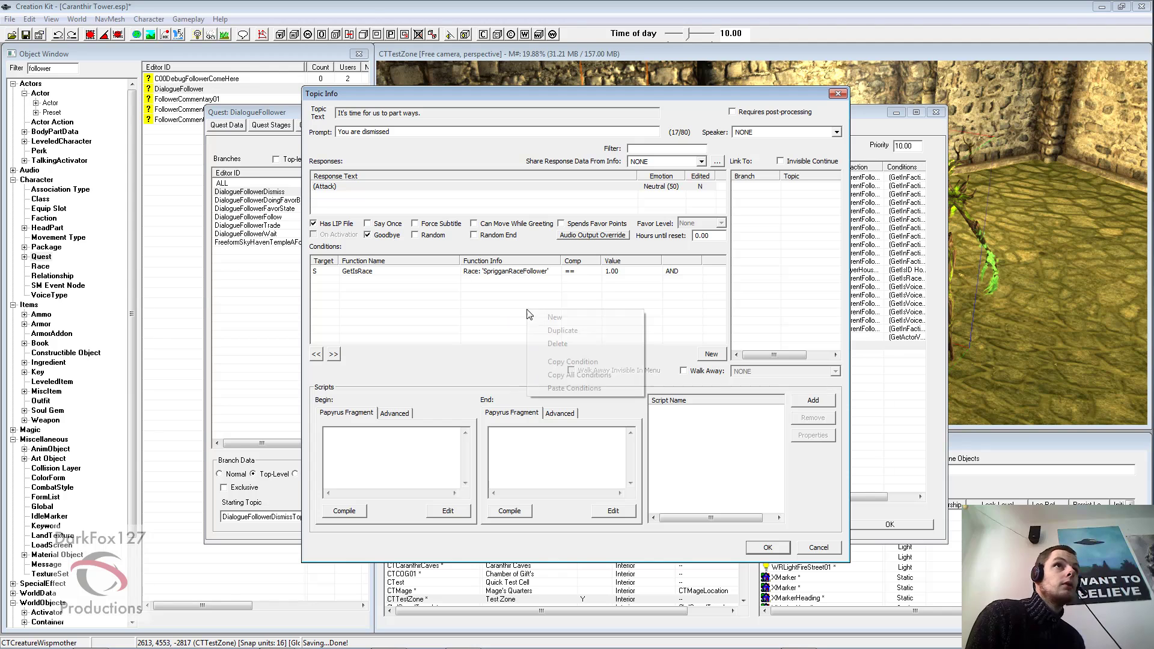
click(547, 319)
text(GetInFaction)
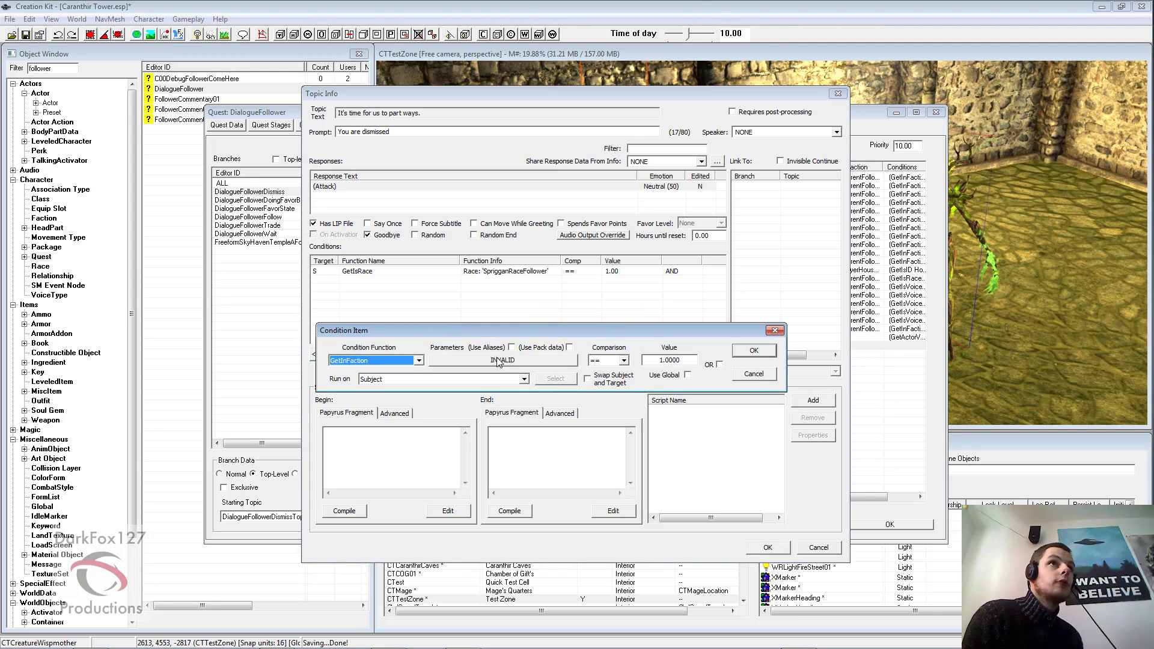
click(501, 361)
text(CurrentFollowerFaction)
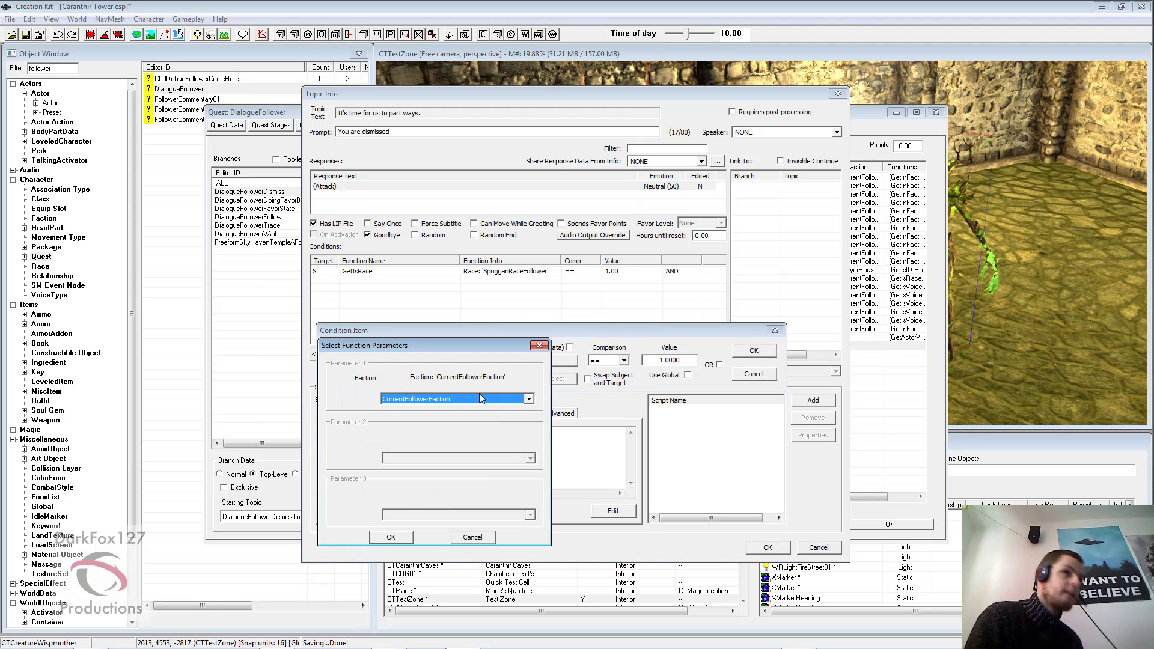
key(Return)
click(772, 351)
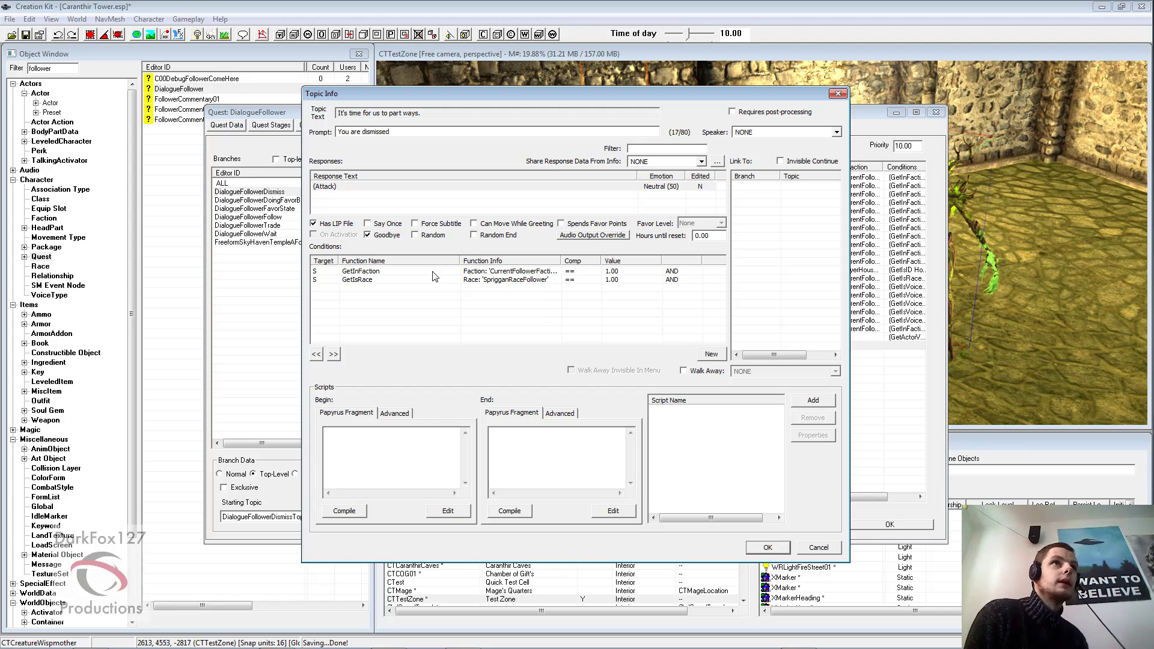
Review the GetInFaction and GetIsRace conditions of the (Attack) topic info
click(488, 281)
click(480, 274)
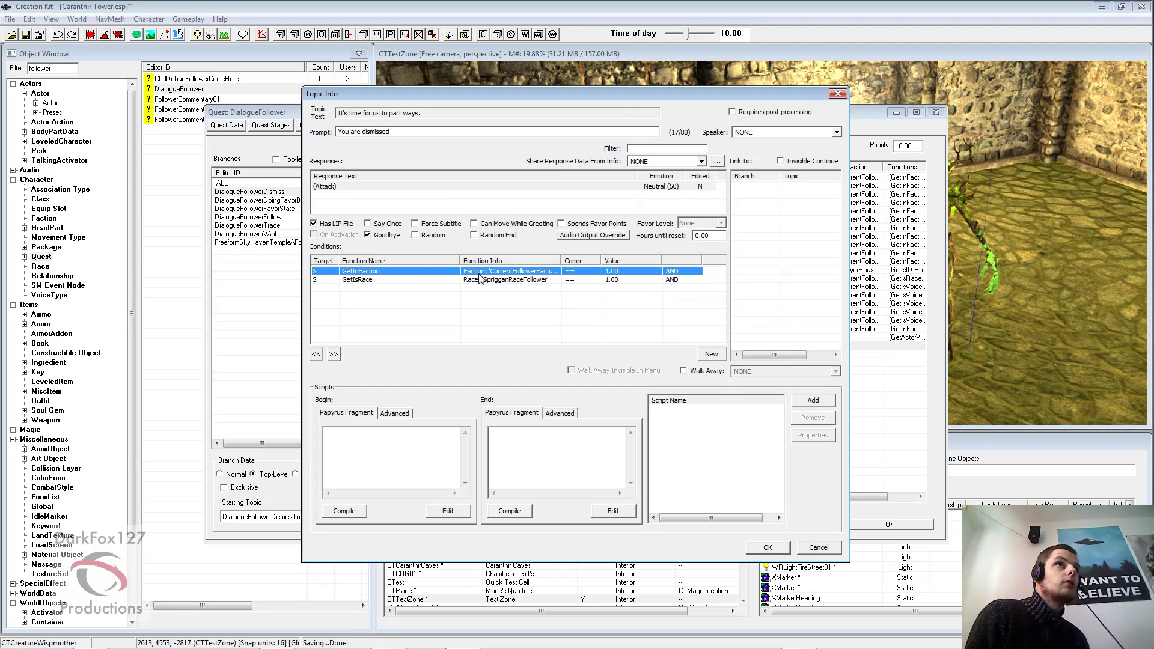
click(373, 281)
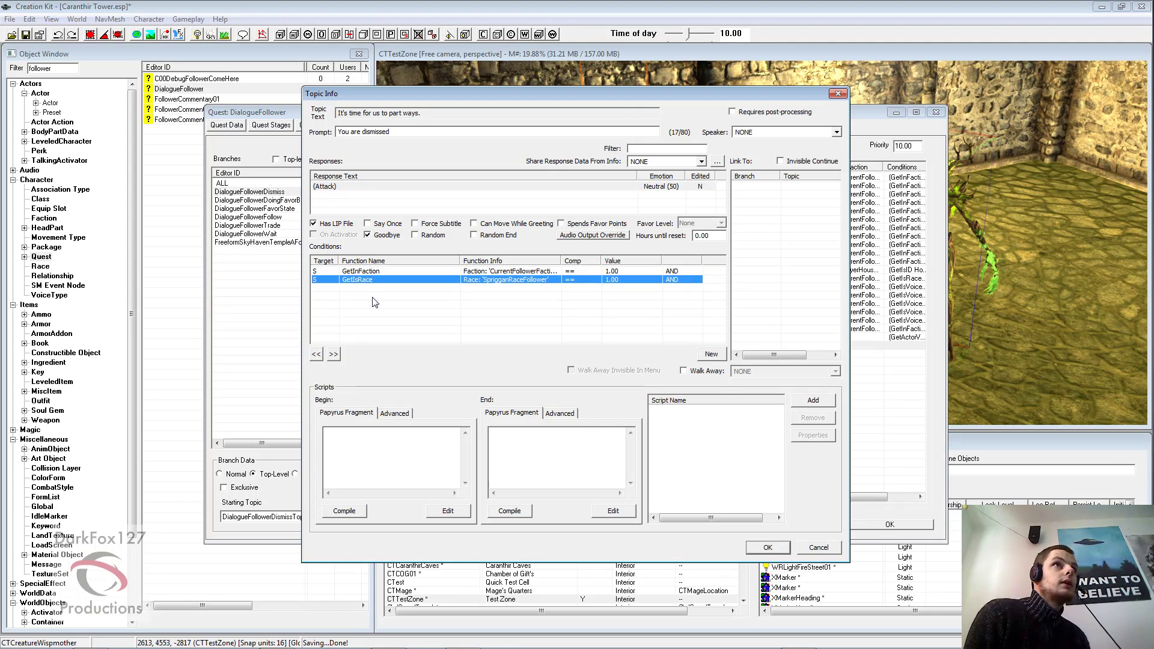
click(372, 305)
click(368, 271)
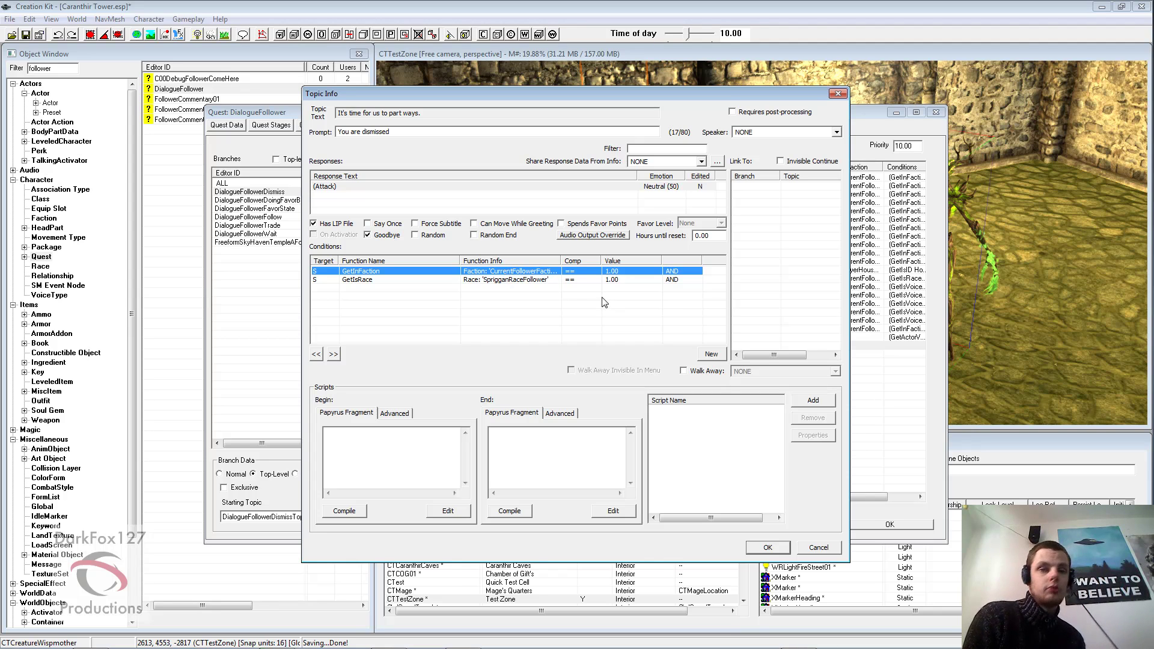
click(494, 280)
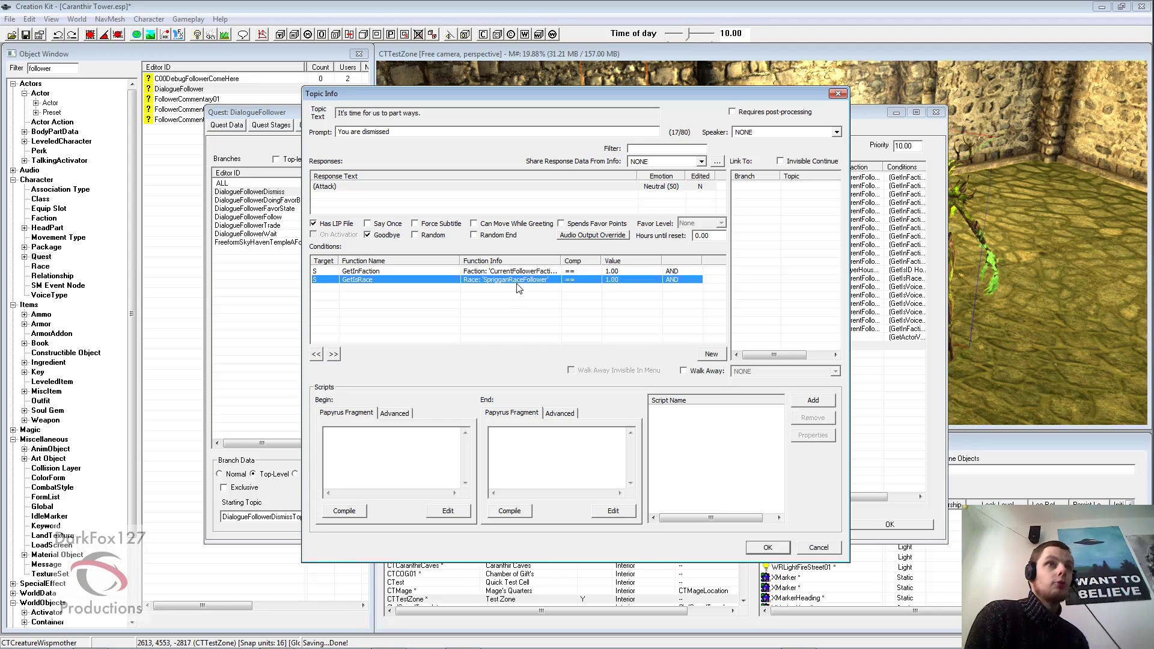
click(499, 308)
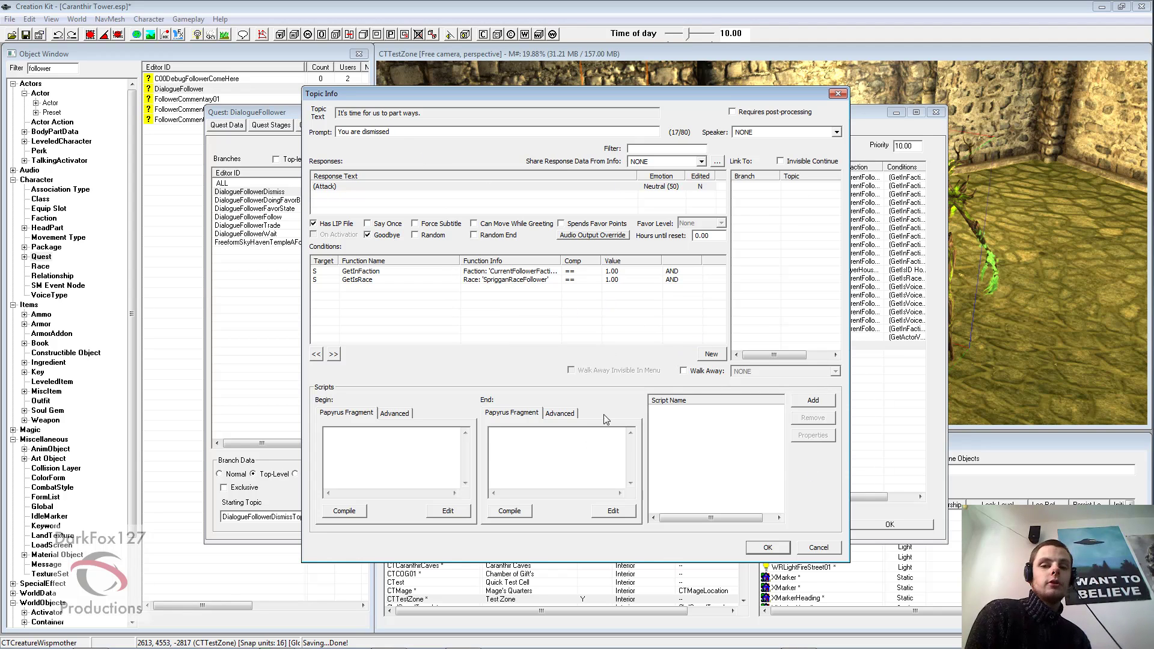
Switch to the animal_follower_script.txt page in the browser, copy the DismissAnimal() line from its first script, and return to the Creation Kit
mouse_move(113, 638)
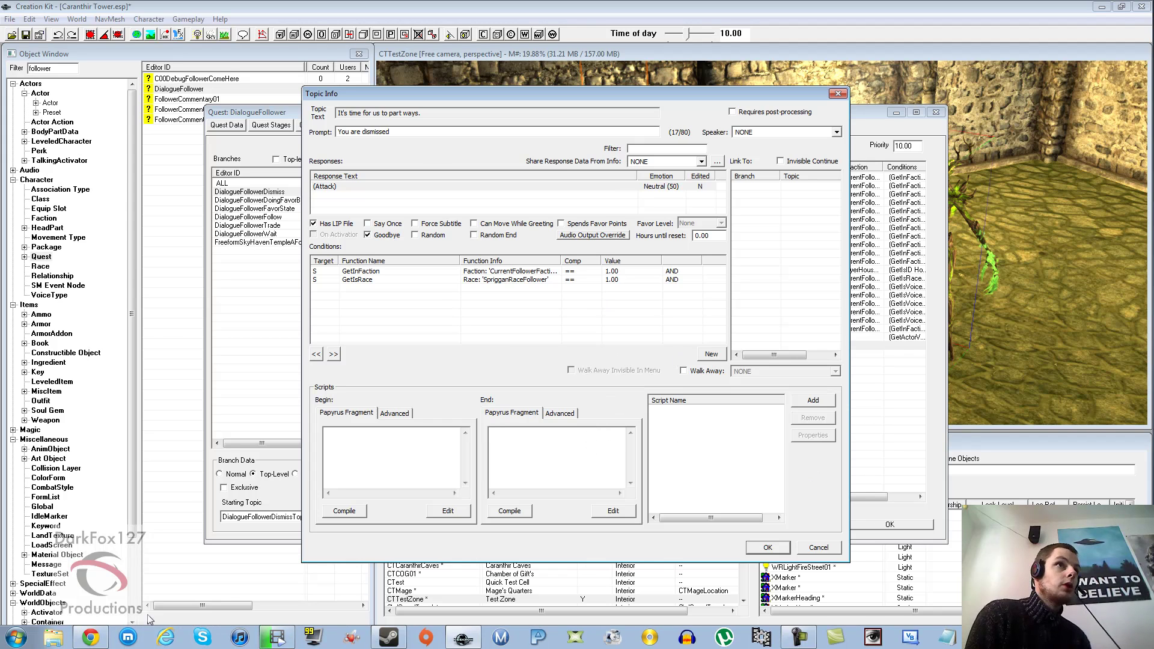
click(102, 638)
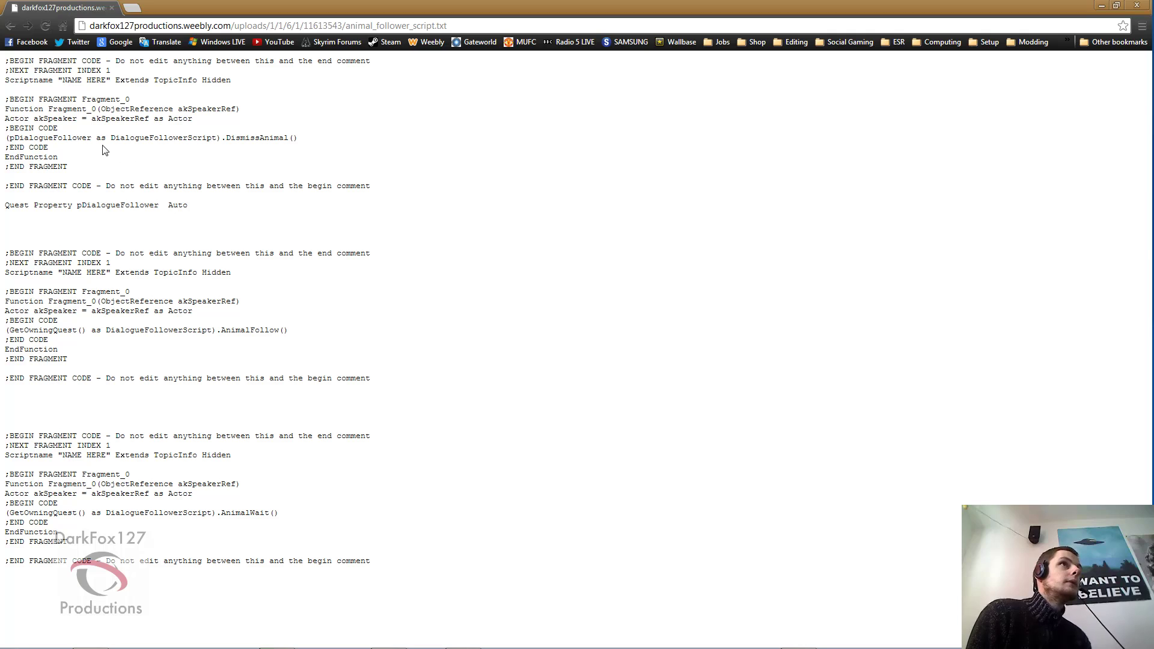
drag(308, 137, 8, 138)
right_click(8, 139)
click(33, 146)
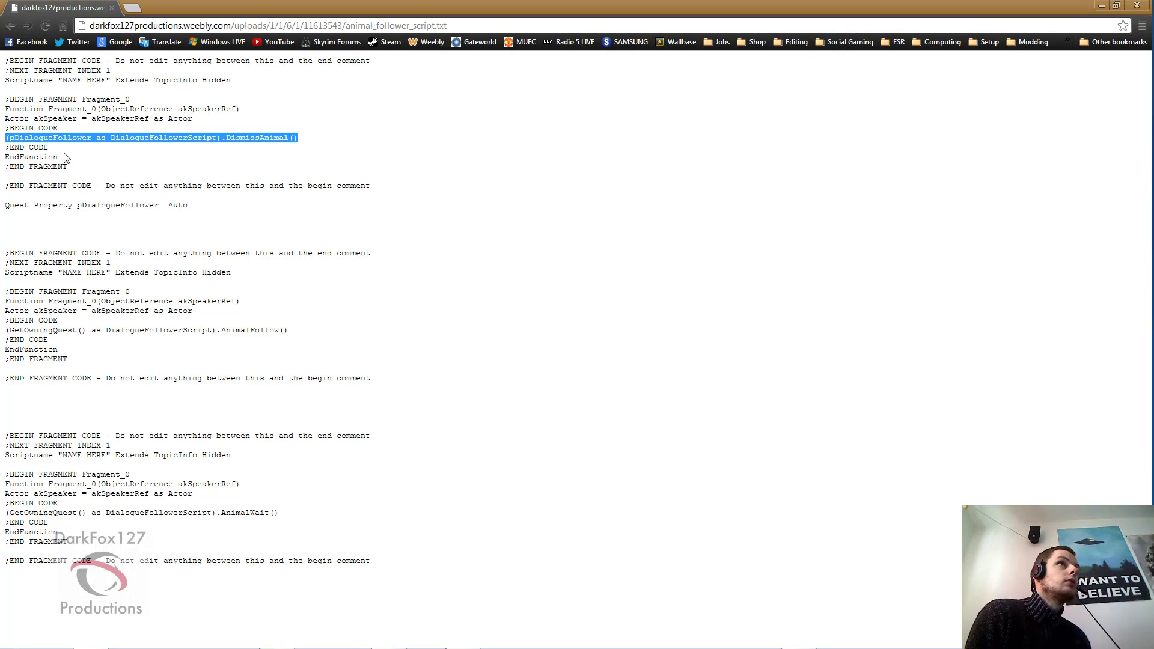
click(180, 135)
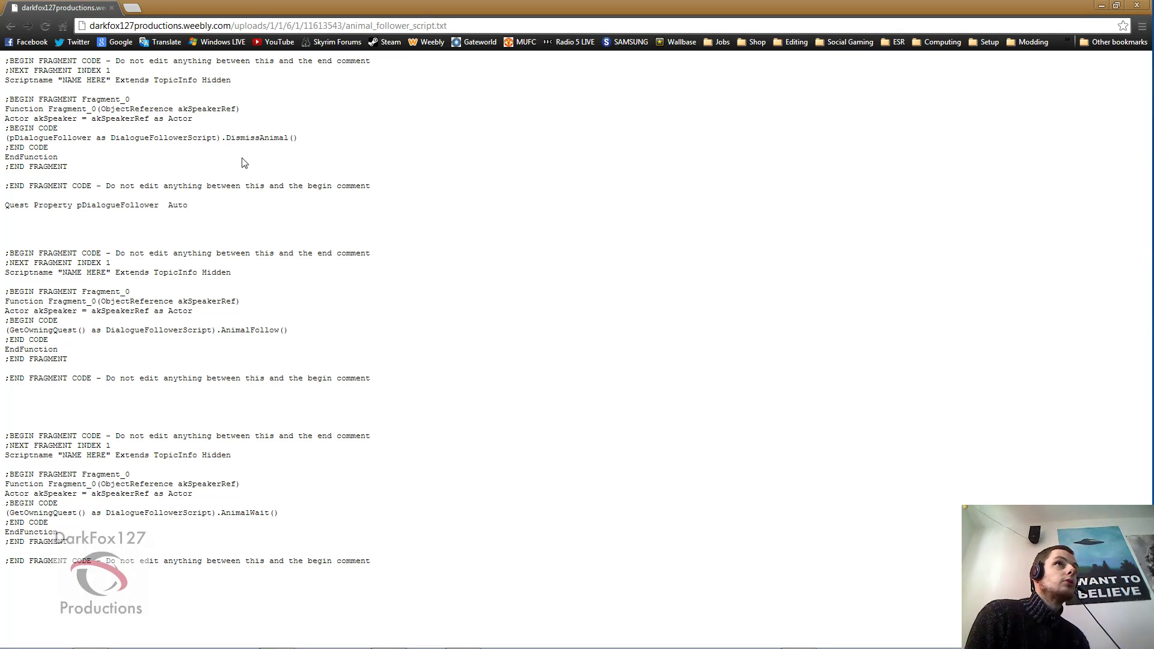
click(1102, 6)
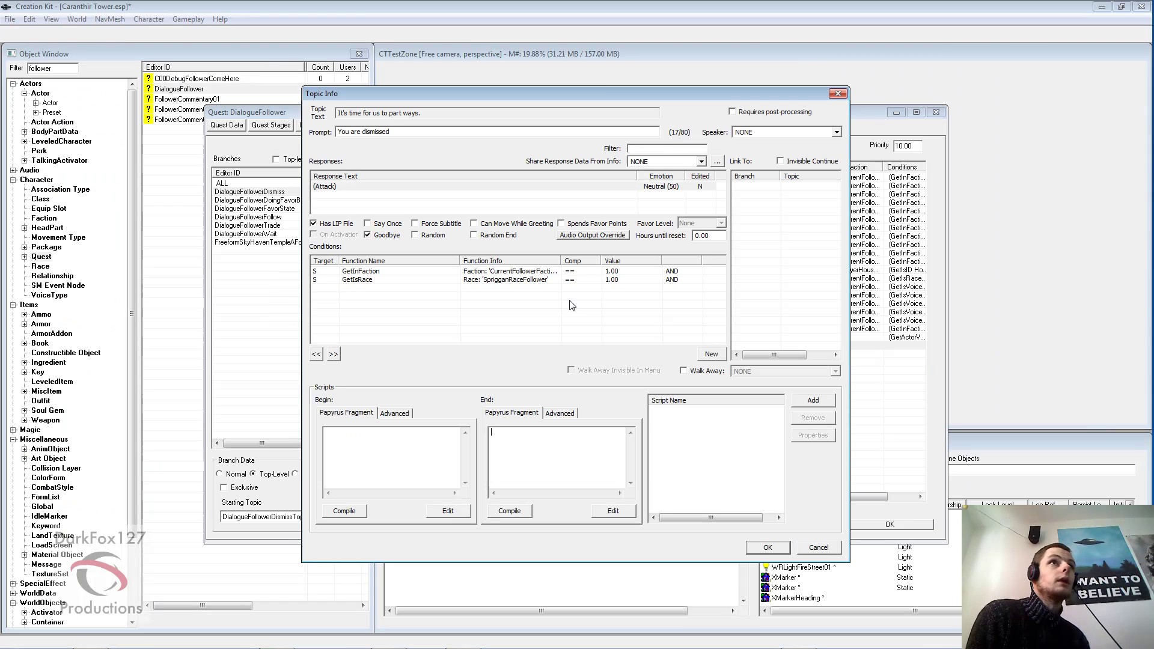
Paste the copied DismissAnimal() line into the info's End Papyrus fragment and compile it
right_click(562, 448)
click(590, 499)
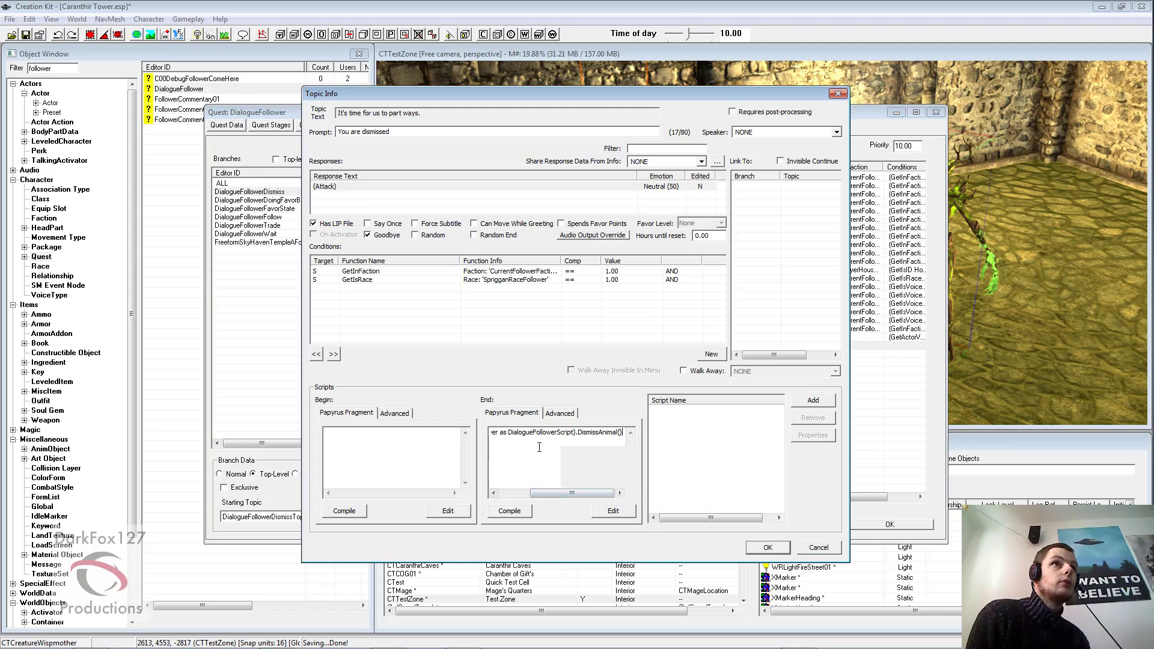
click(527, 511)
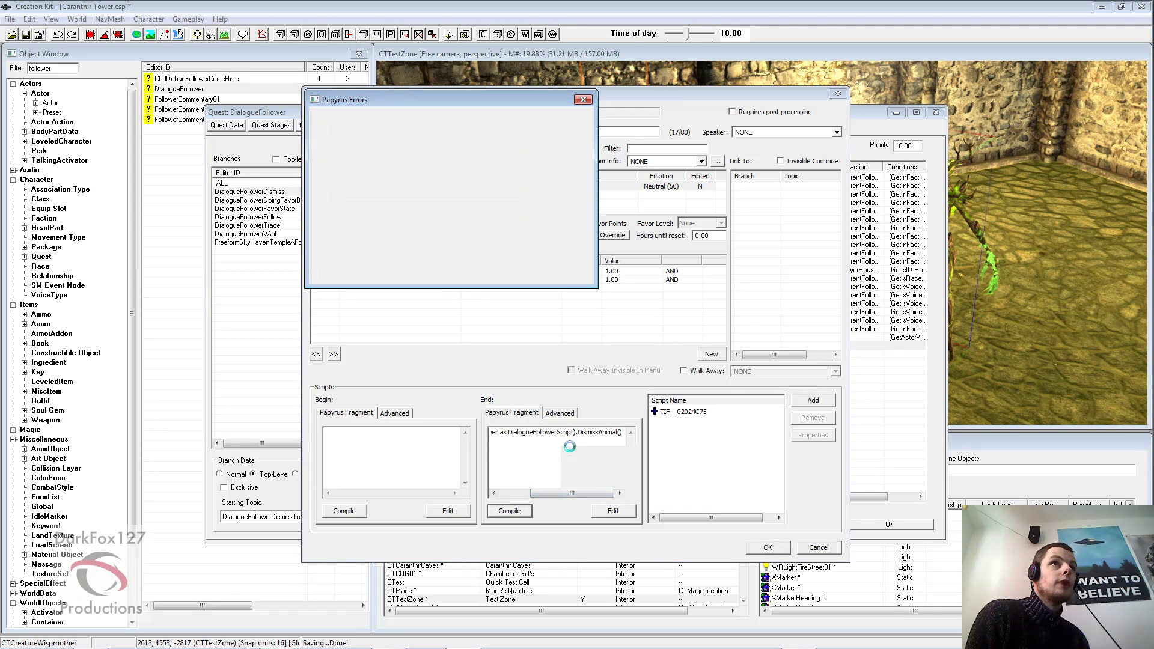
click(565, 271)
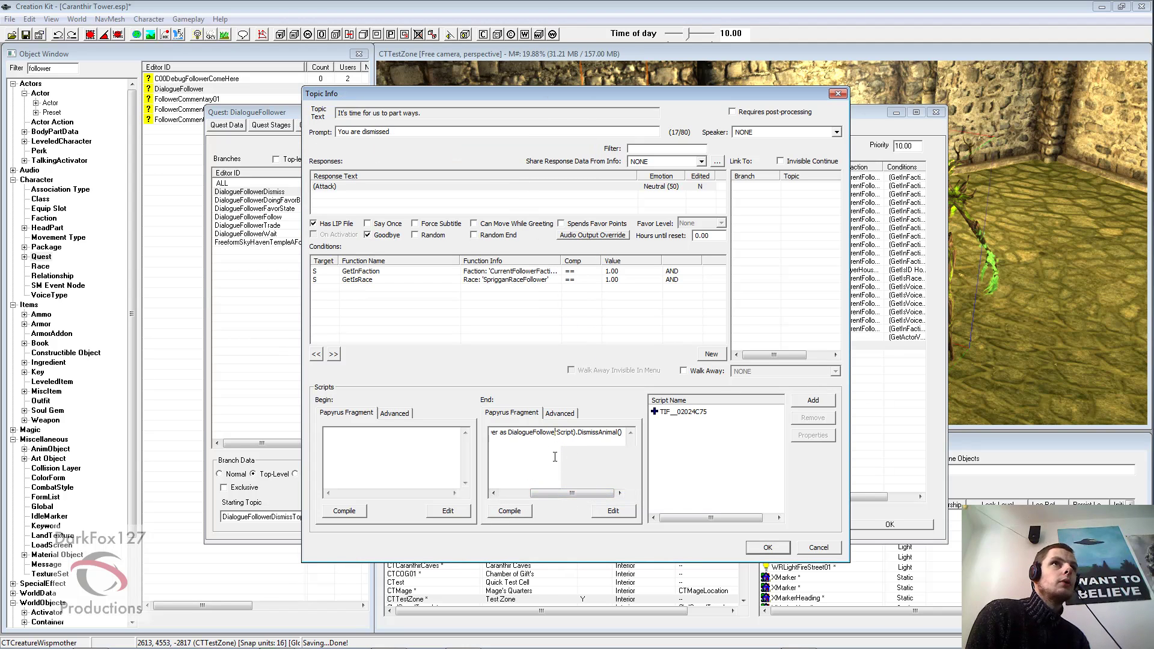
Rename the End fragment's script to CTSprigganDismiss
click(561, 414)
click(514, 493)
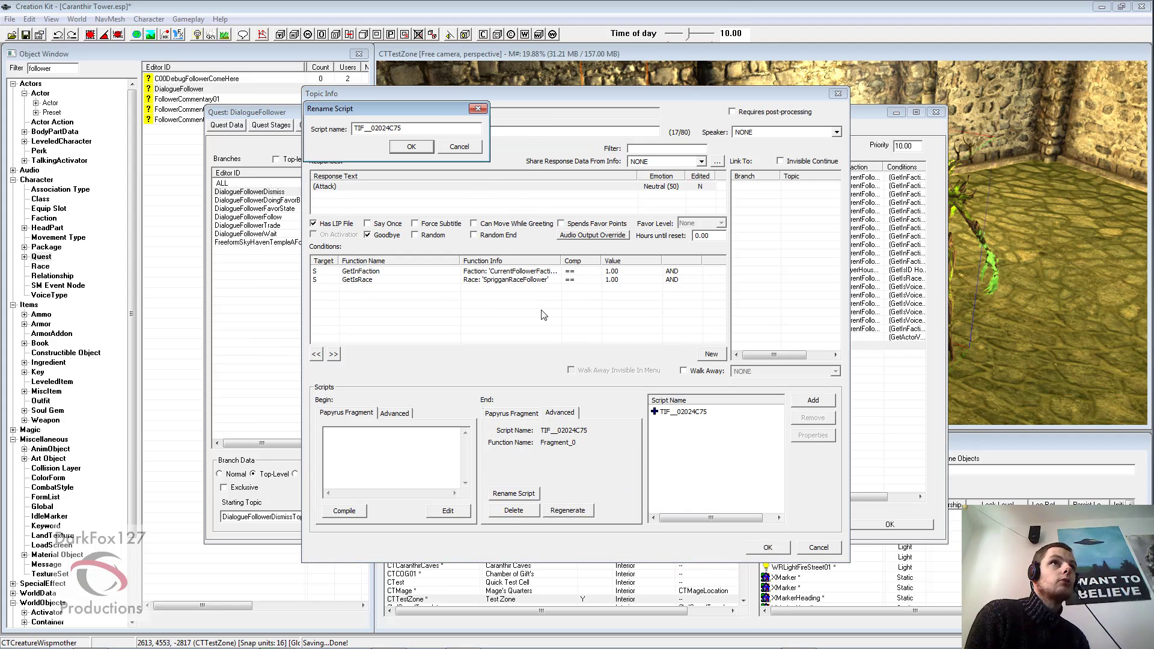
double_click(417, 128)
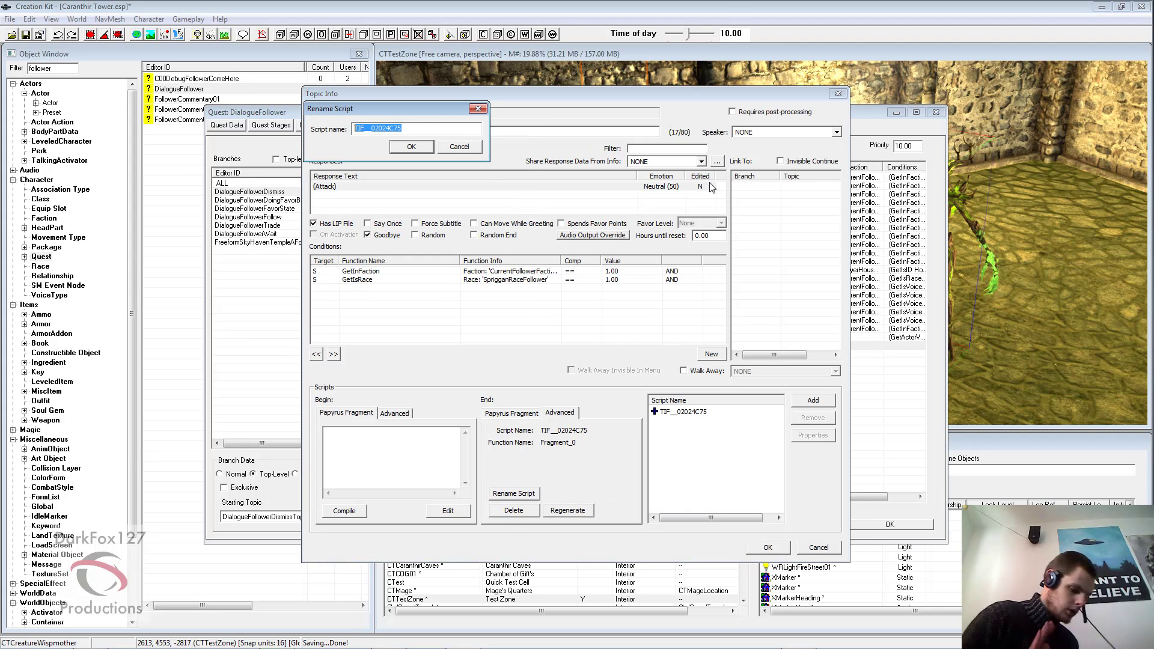
text(S)
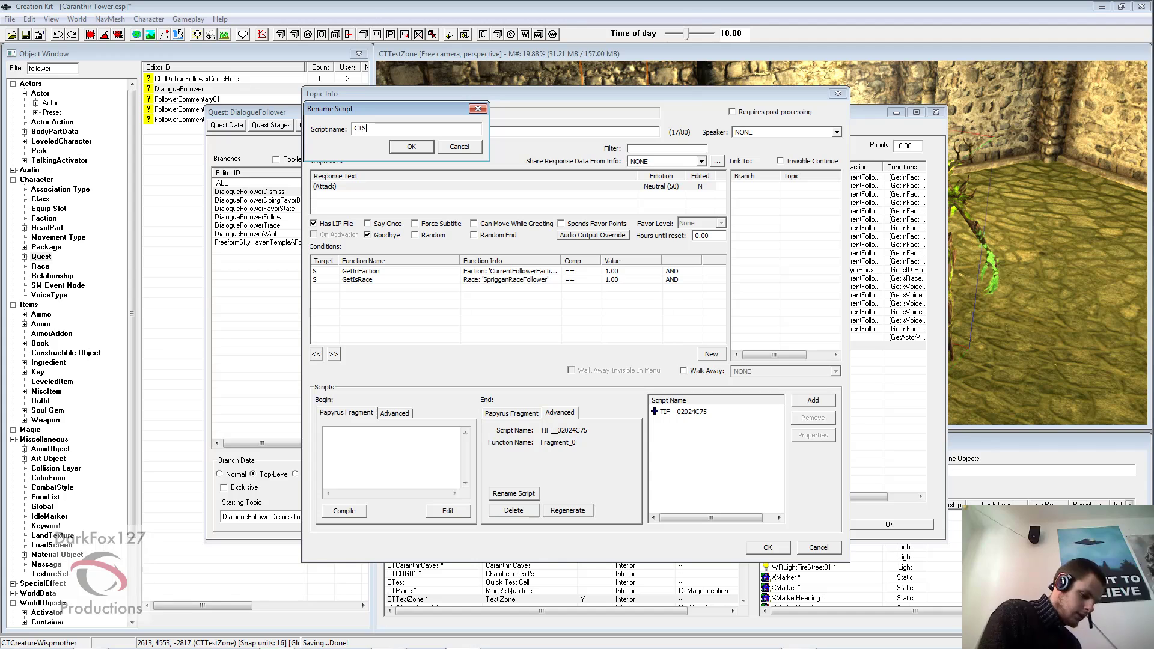
text(priggan)
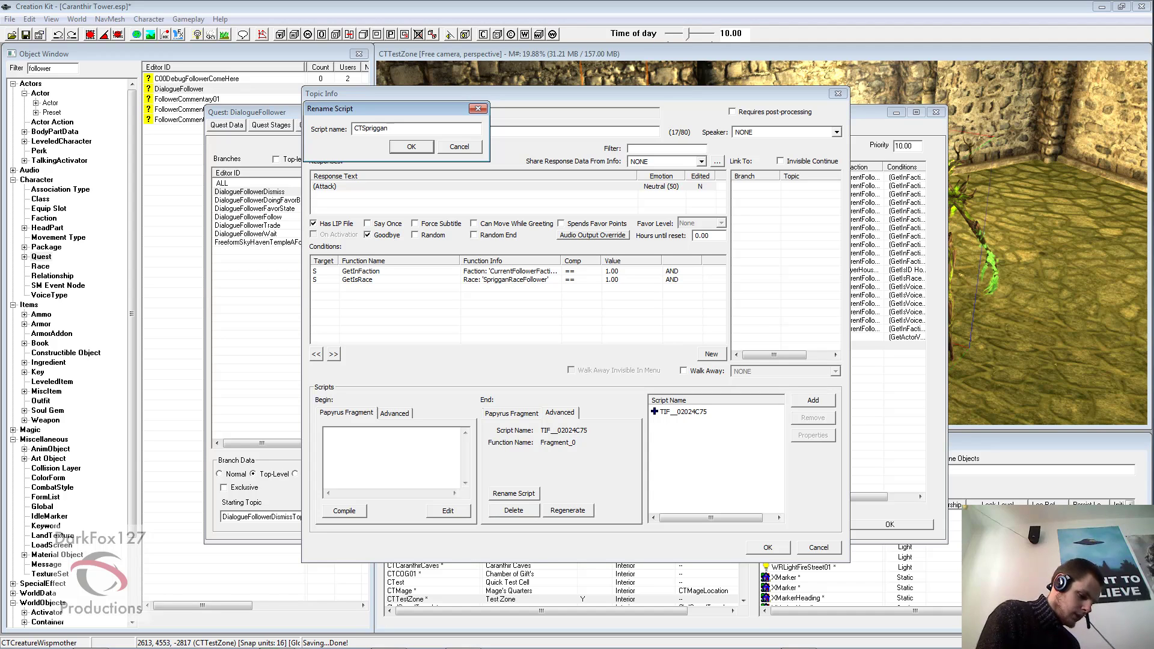
text(Dismiss)
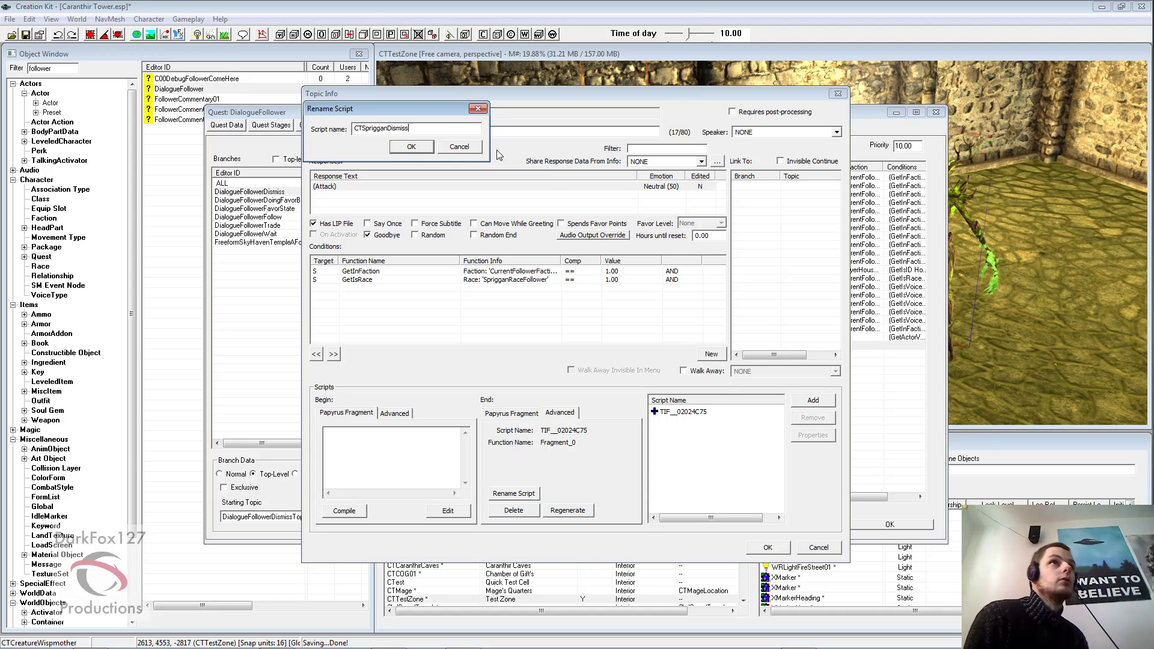
click(411, 147)
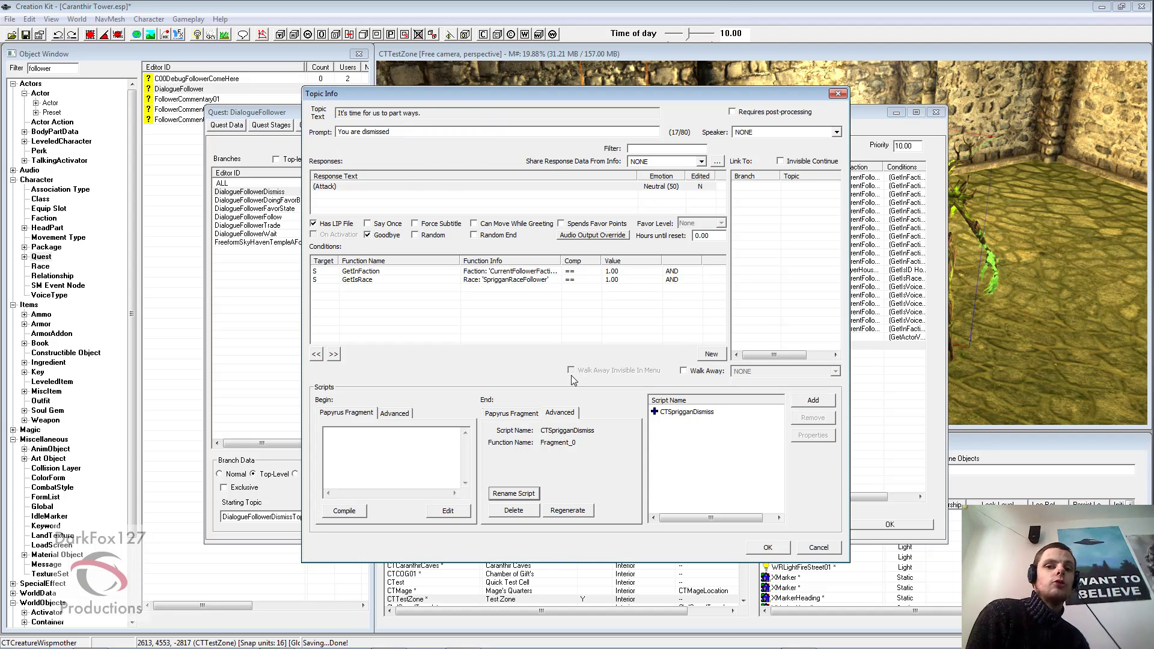
Open the source of the CTSprigganDismiss script and delete all of its code
click(513, 413)
right_click(711, 413)
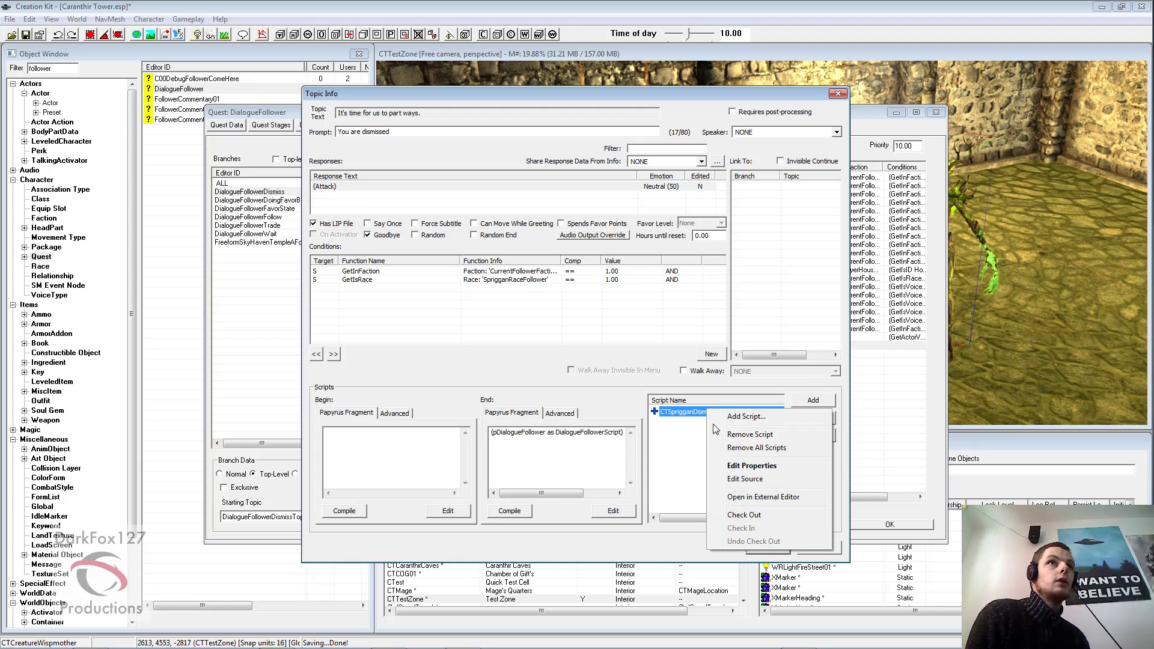
click(740, 479)
key(ctrl+a)
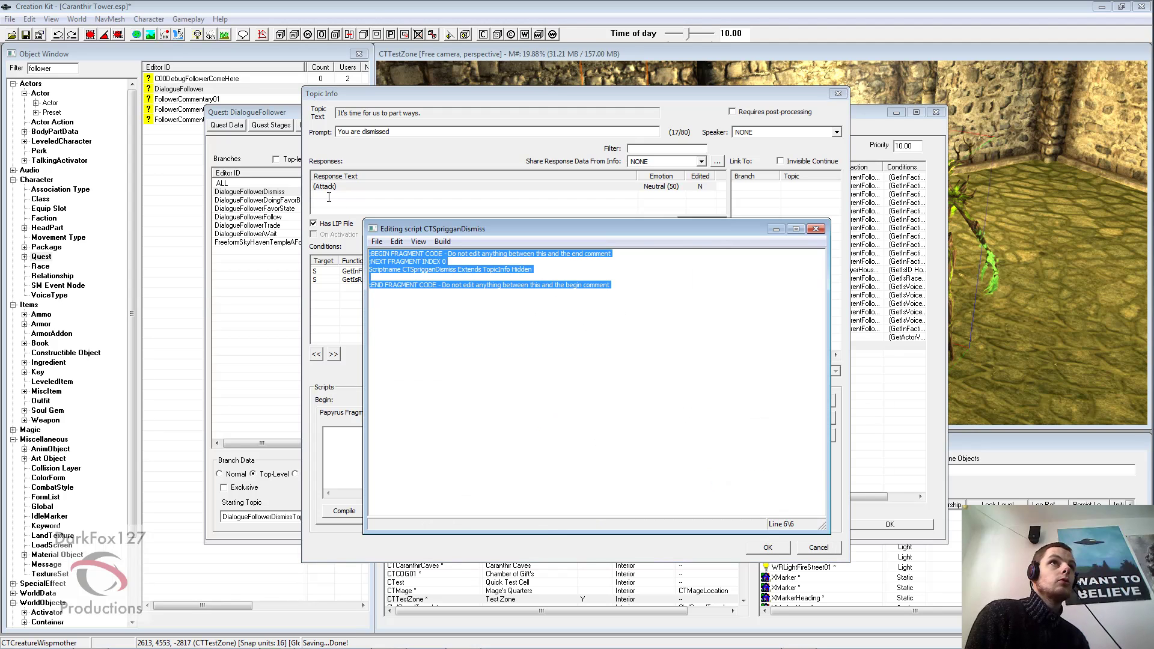
key(Delete)
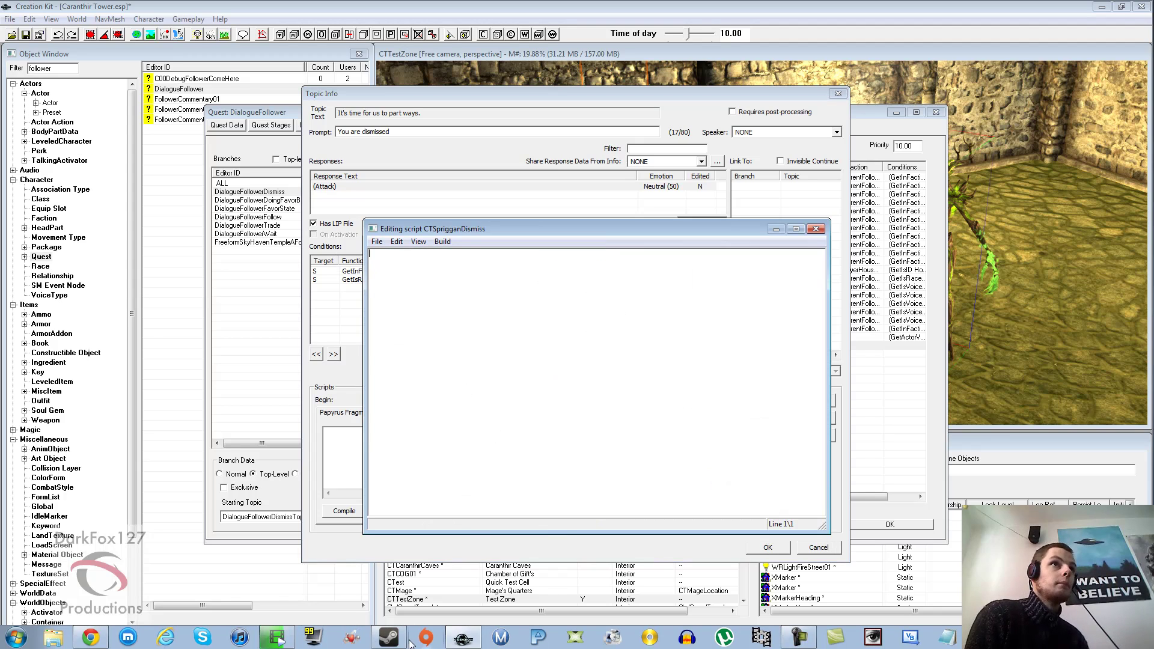
Switch to the browser and copy the whole first script, from its opening fragment comment through the Quest Property pDialogueFollower line
click(92, 638)
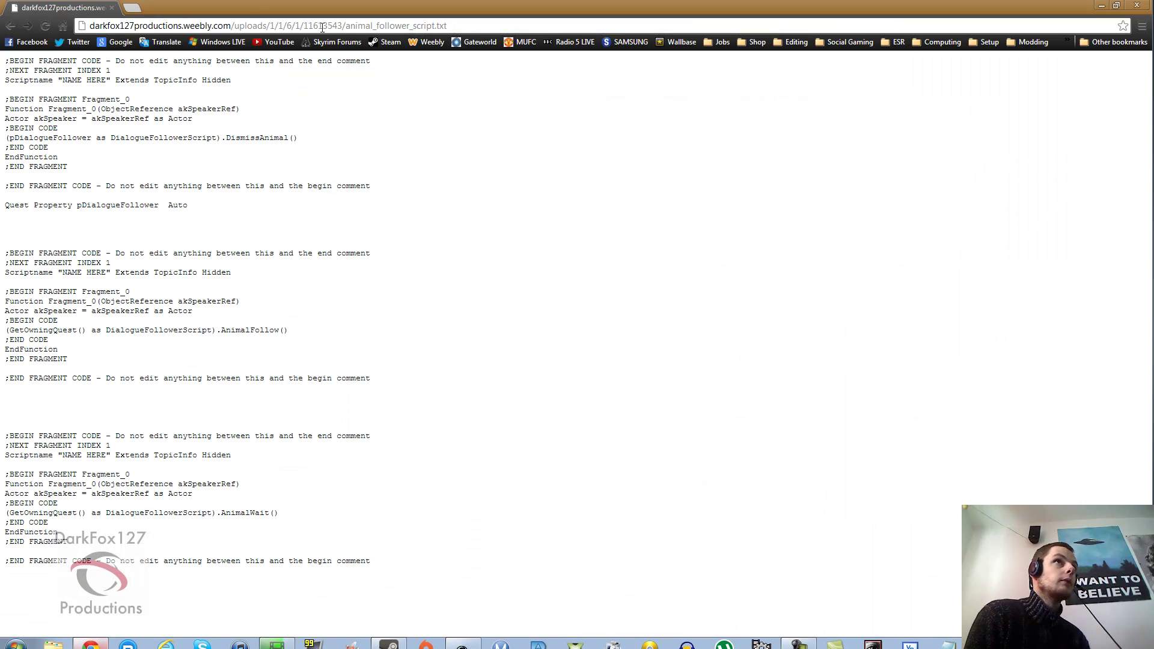
drag(194, 205, 5, 60)
right_click(66, 99)
click(68, 103)
click(213, 190)
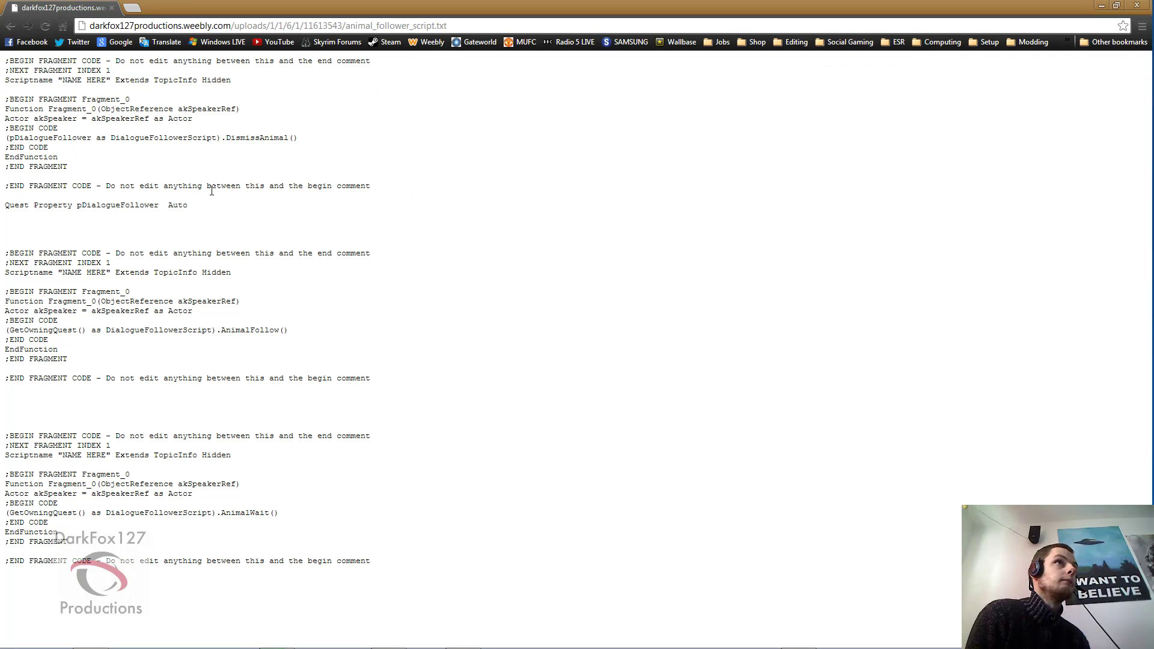
Switch back to the Creation Kit and paste the copied script into the empty CTSprigganDismiss source
mouse_move(281, 642)
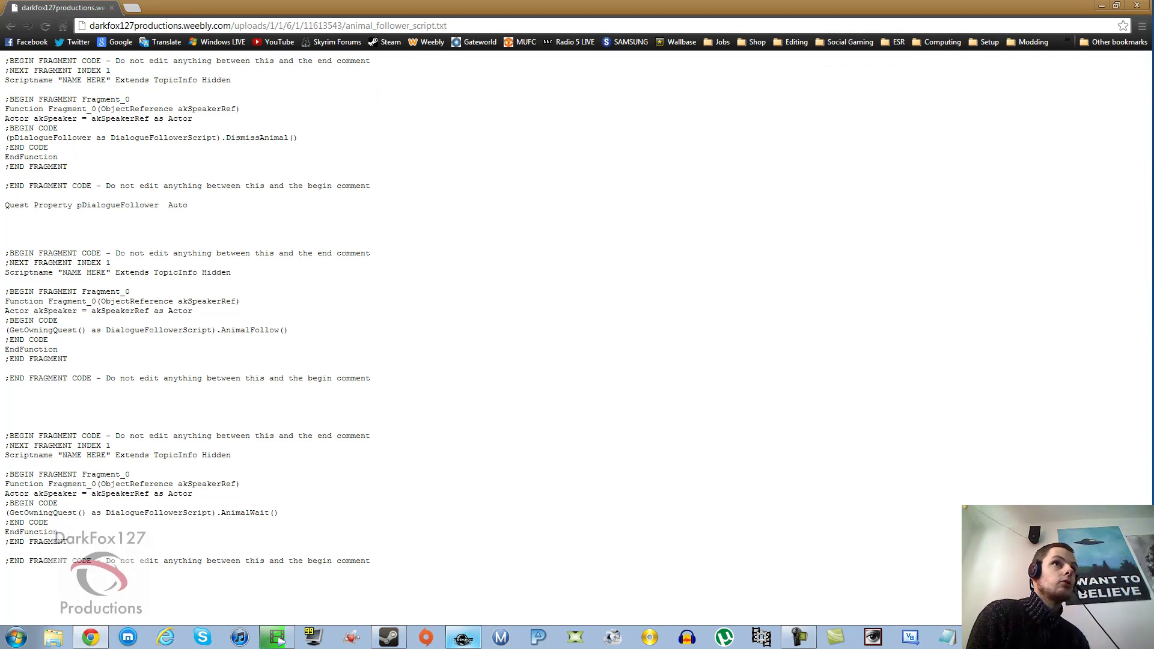
click(463, 637)
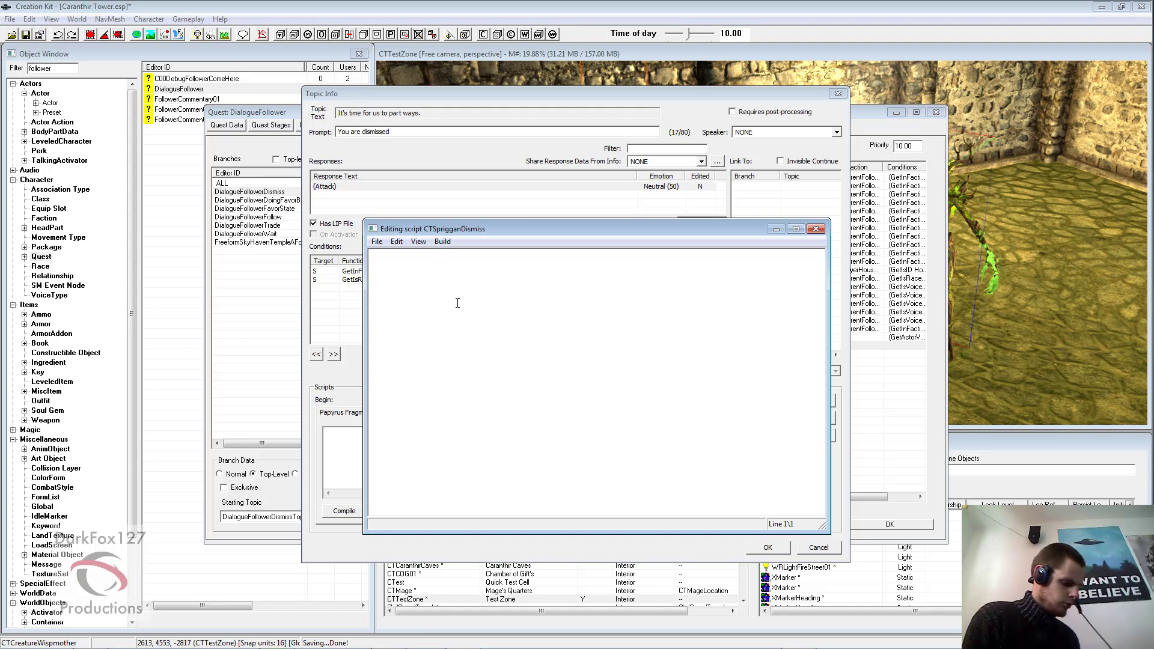
key(ctrl+v)
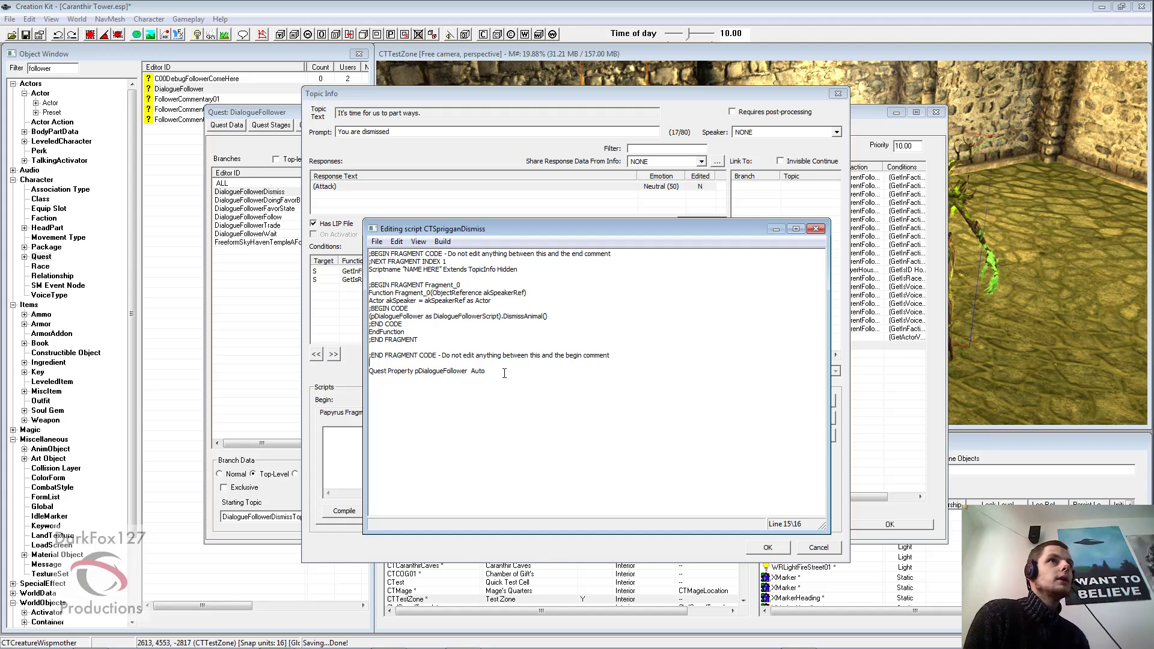
Replace the "NAME HERE" placeholder in the Scriptname line with CTSprigganDismiss
click(441, 270)
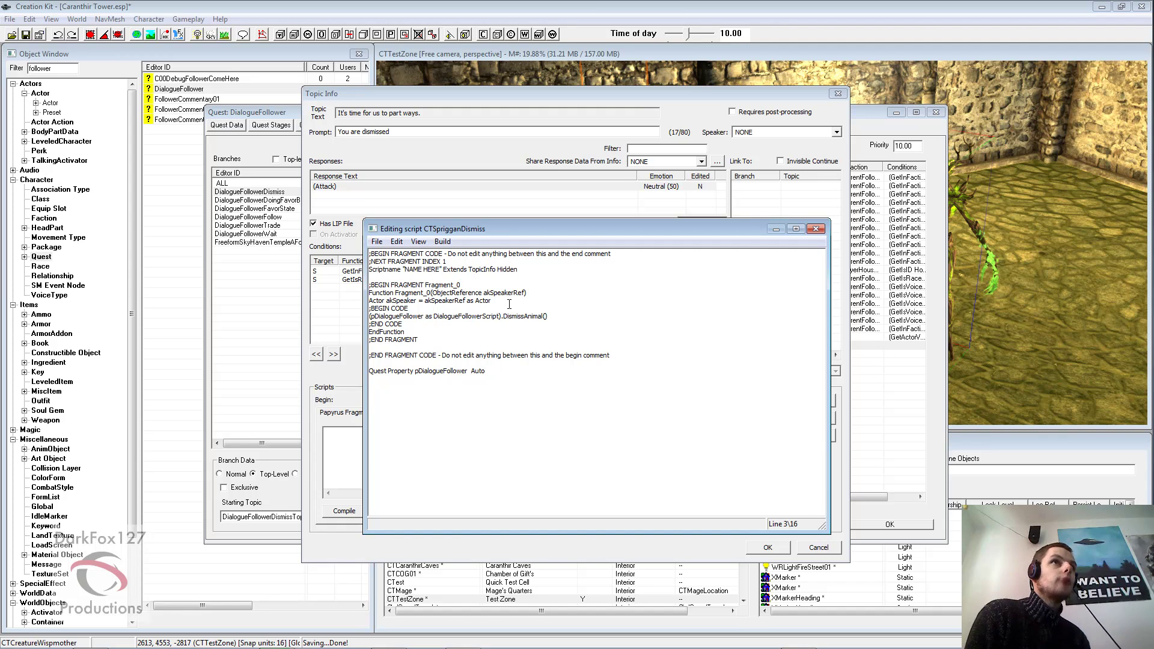
key(BackSpace)
key(BackSpace)
key(BackSpace)
key(BackSpace)
key(BackSpace)
key(BackSpace)
key(BackSpace)
key(BackSpace)
key(BackSpace)
key(BackSpace)
key(BackSpace)
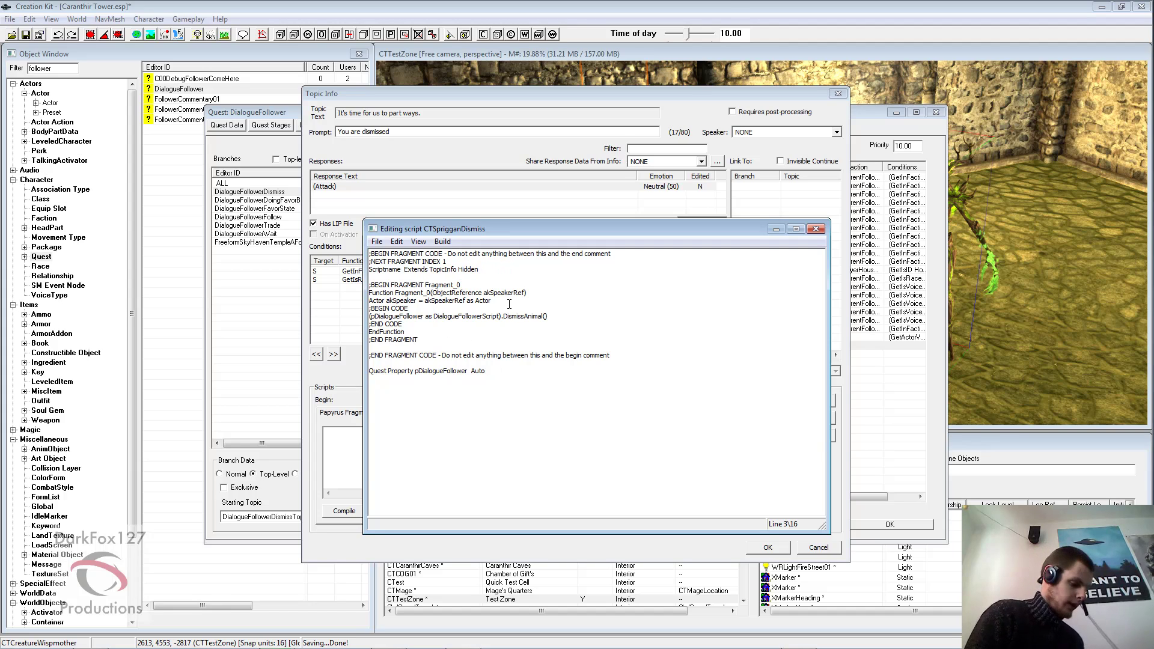
text(CTSprigg)
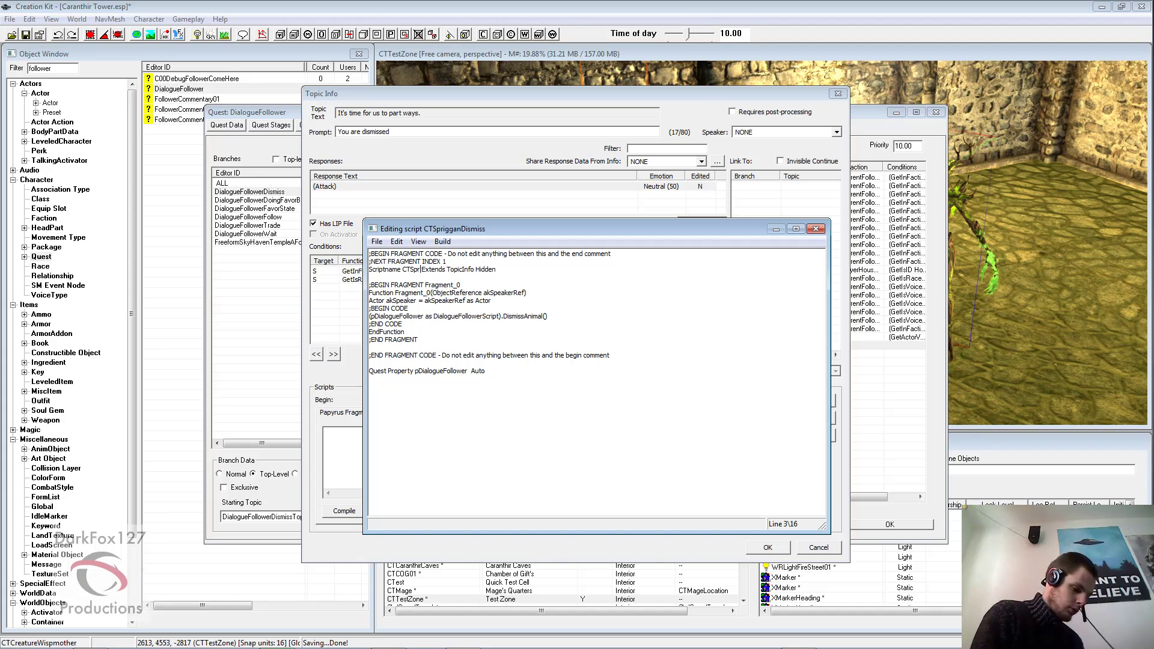
text(anDismiss)
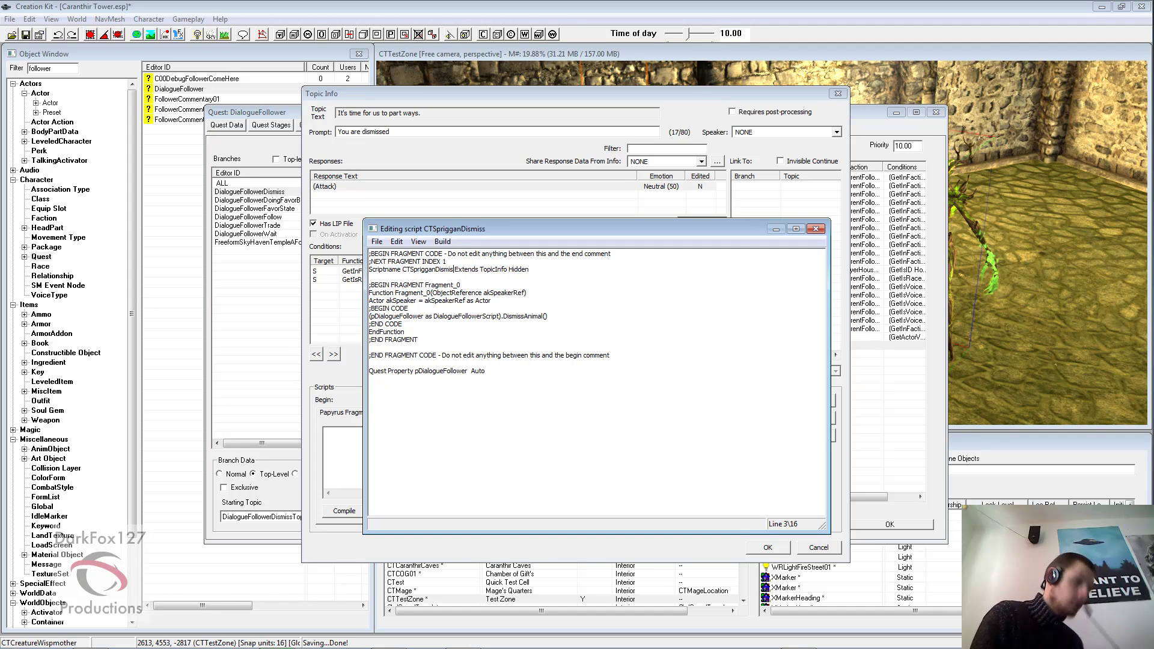
Save the CTSprigganDismiss script and close its source editor
click(377, 242)
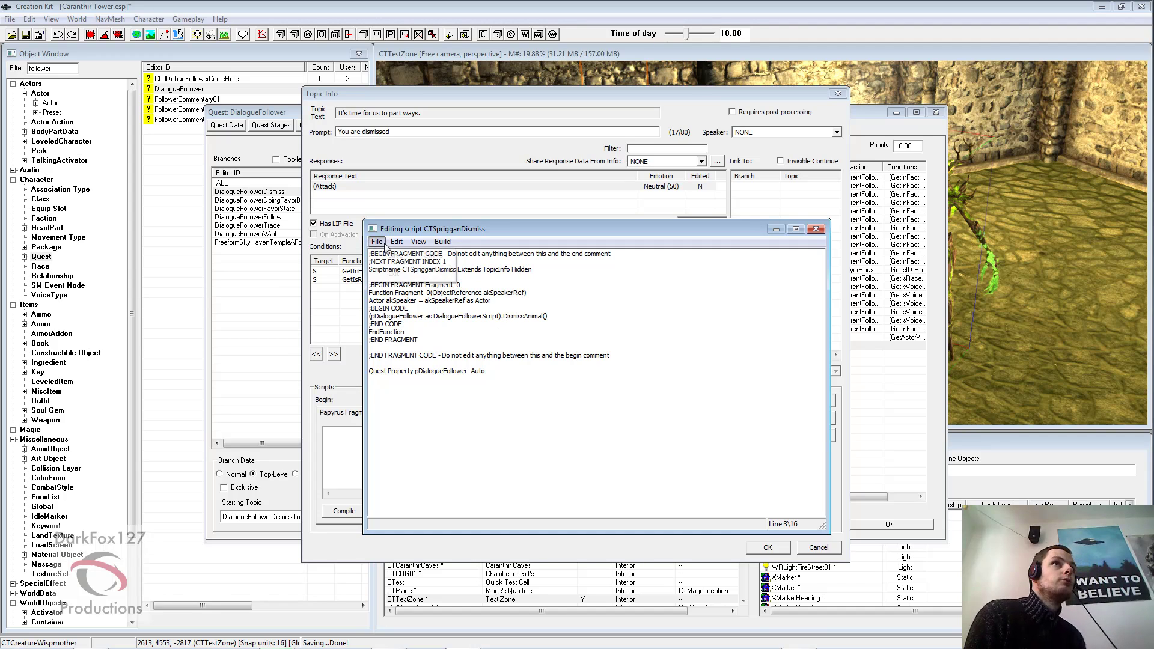
click(388, 253)
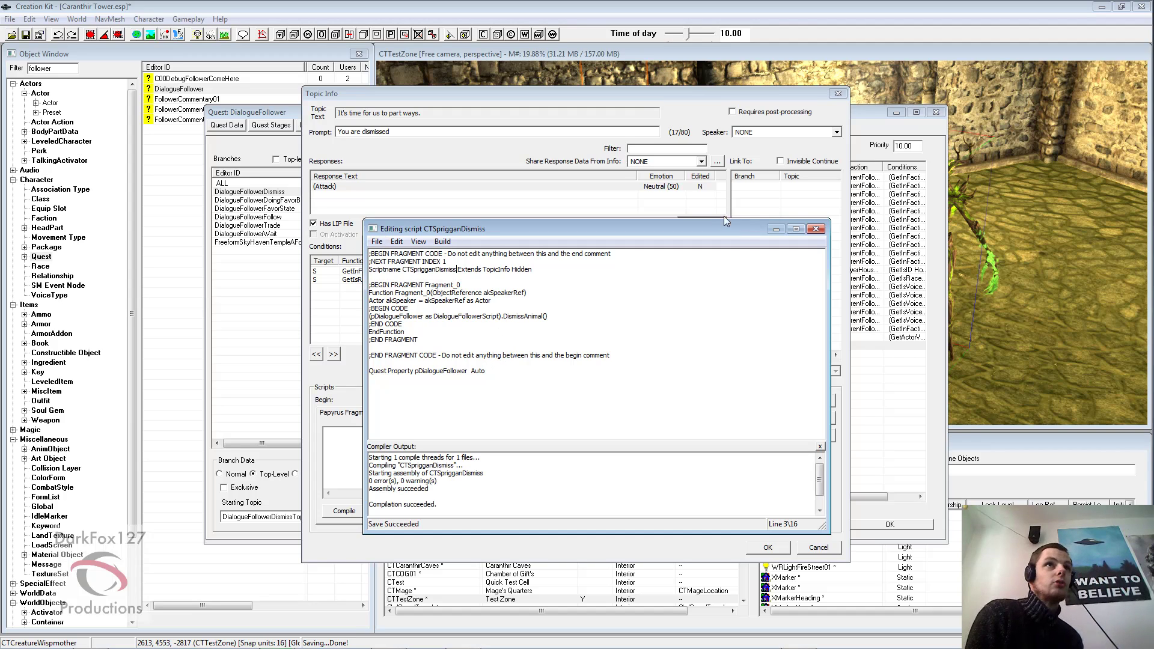
click(816, 229)
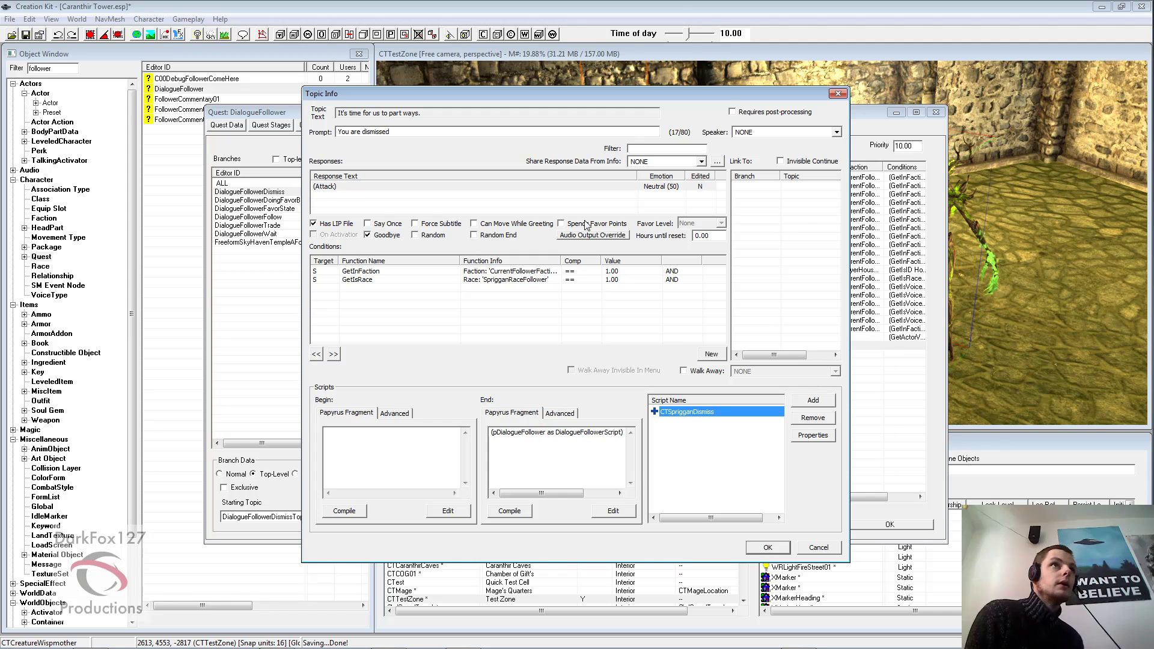
Set the pDialogueFollower property of the CTSprigganDismiss script to the DialogueFollower quest and accept the topic info
right_click(670, 412)
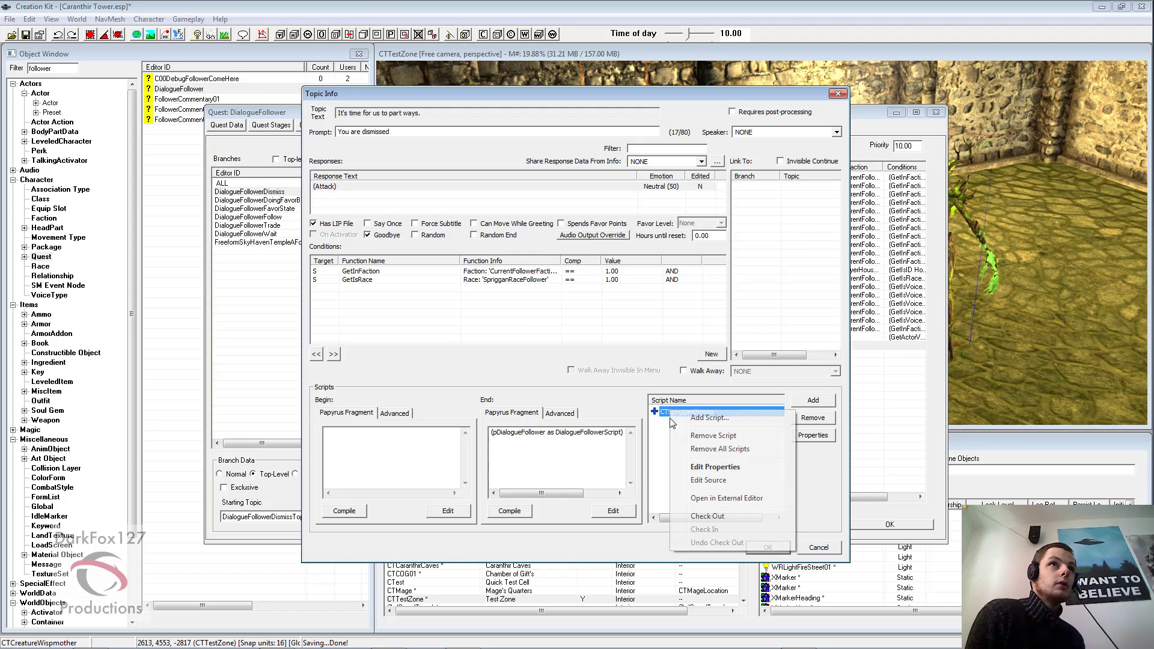
click(695, 467)
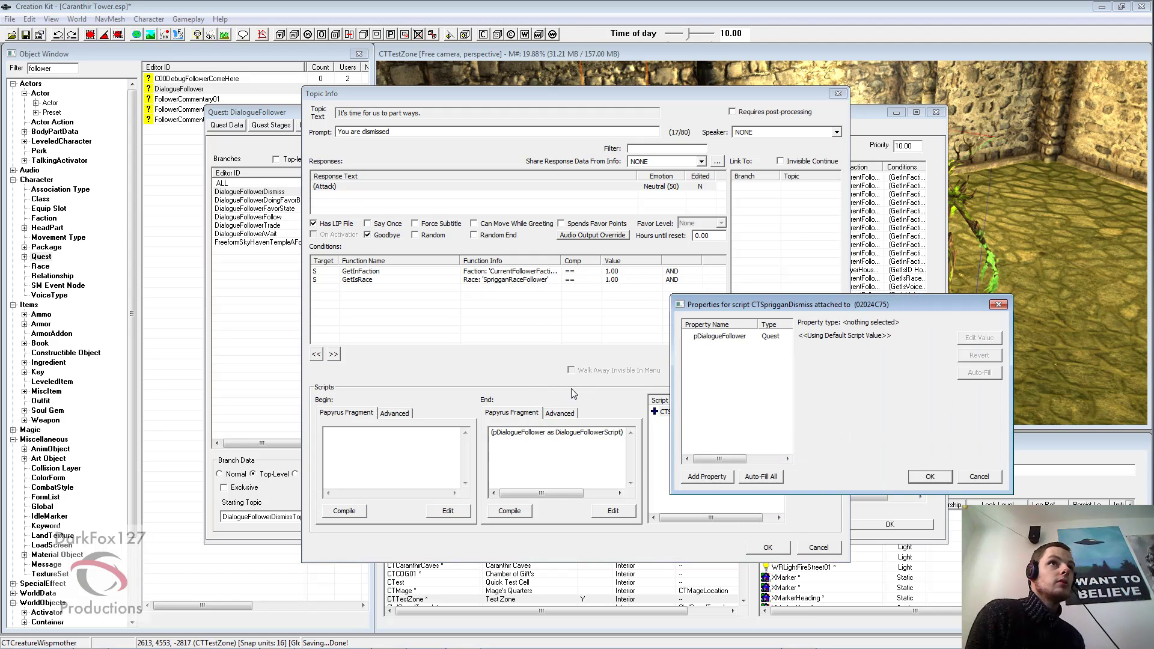
click(726, 337)
click(979, 337)
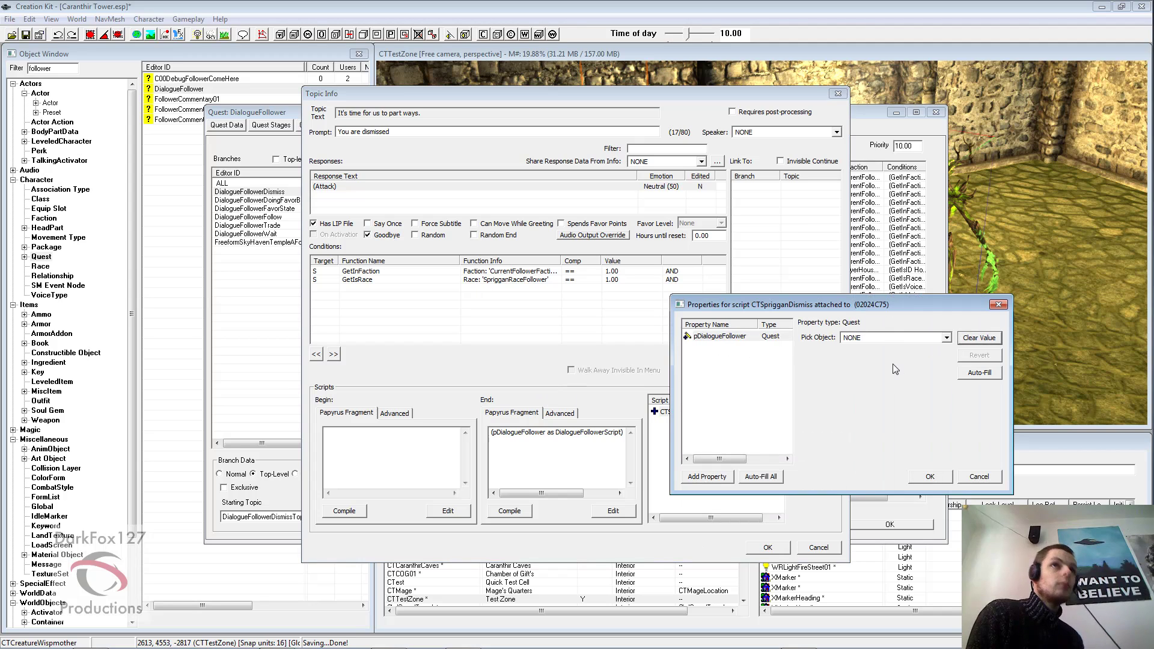
click(885, 340)
text(di)
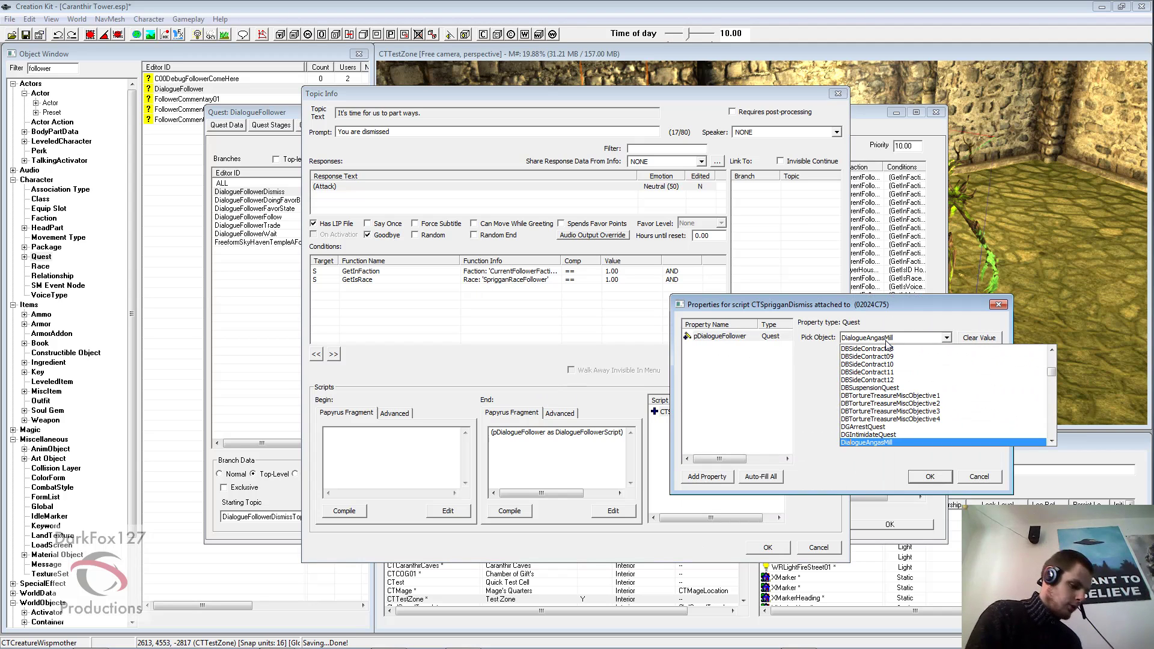
text(aloguefo)
click(886, 341)
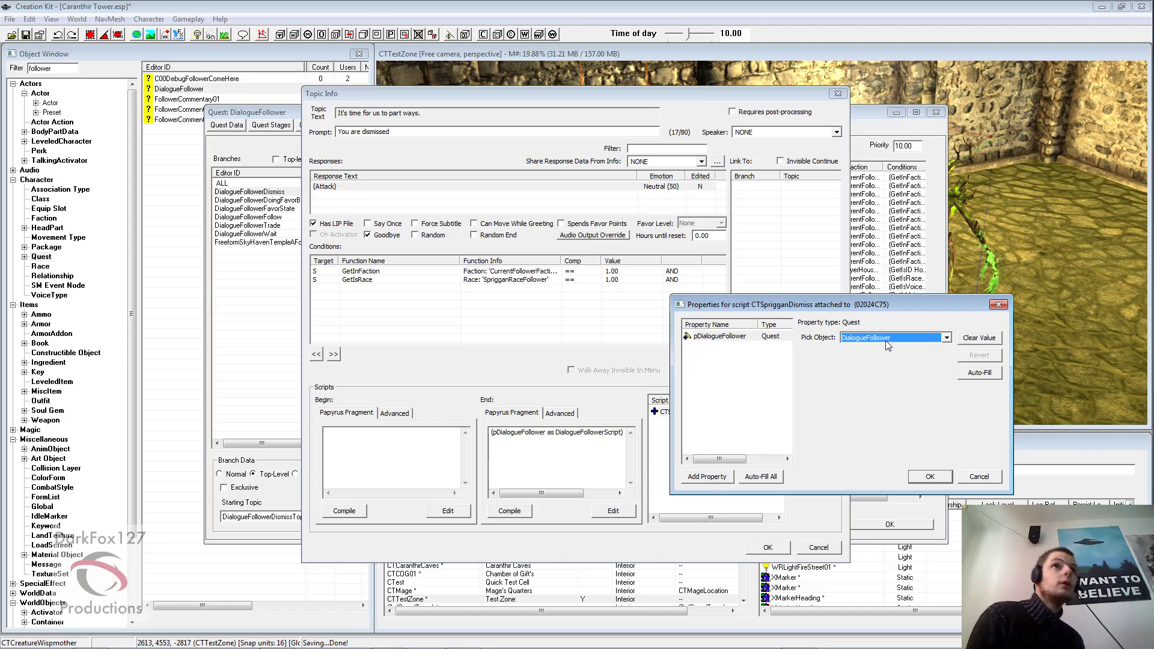
click(930, 476)
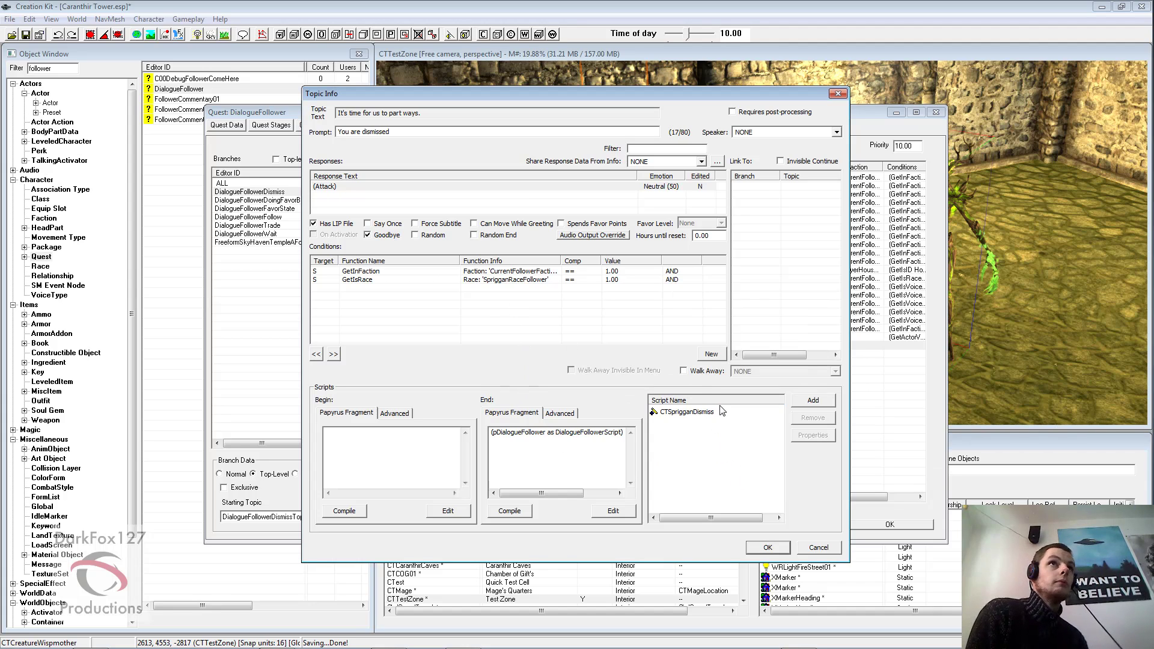
click(762, 547)
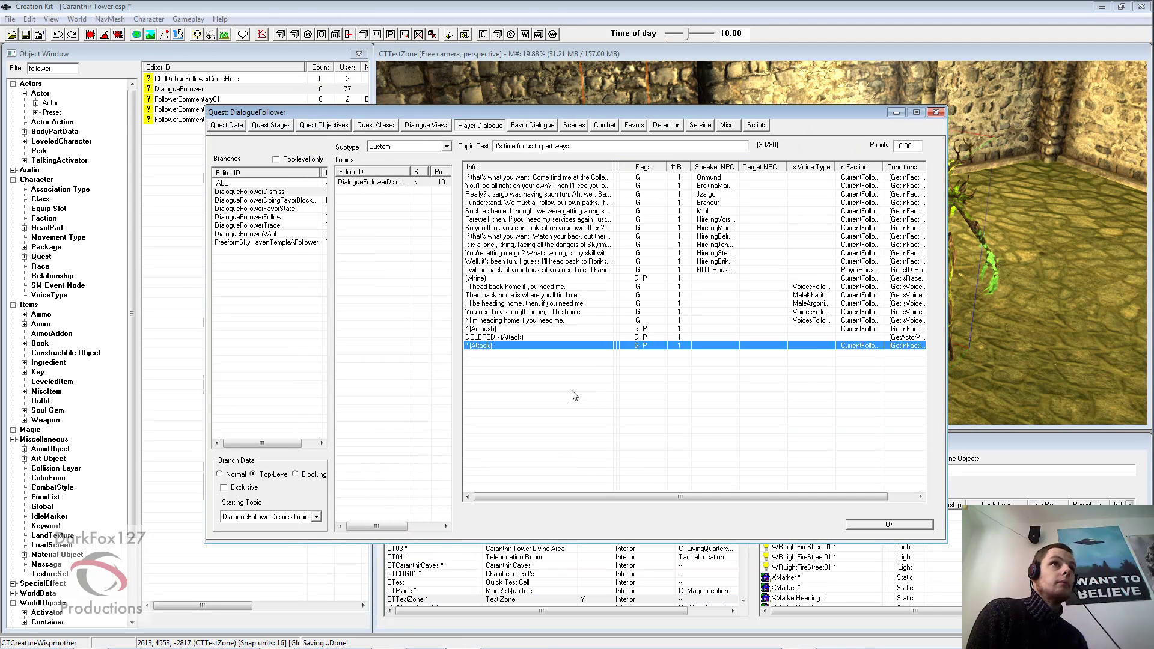
click(574, 395)
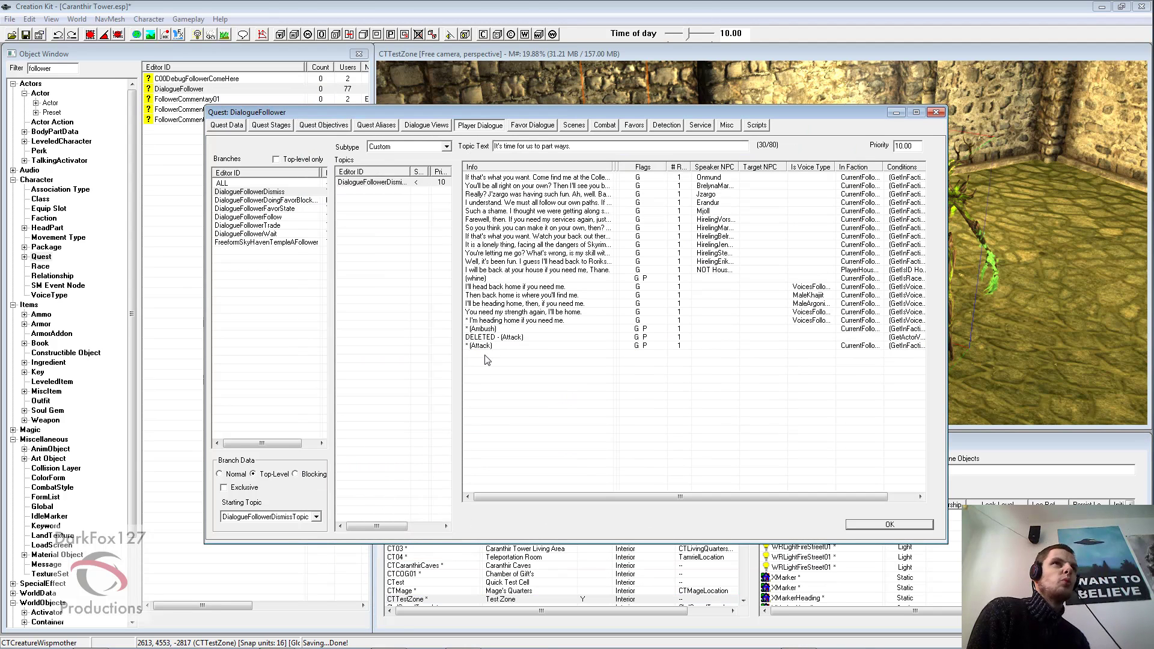
Create a new info under the DialogueFollowerFollow branch with the response text "(Attack)"
click(263, 217)
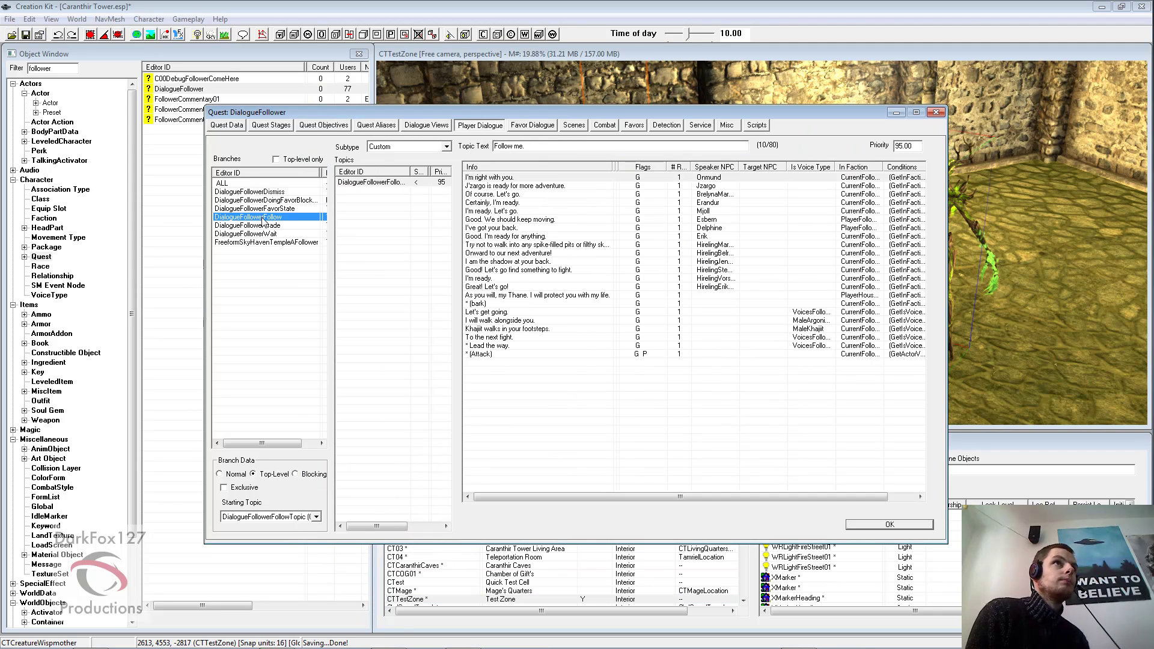
right_click(530, 389)
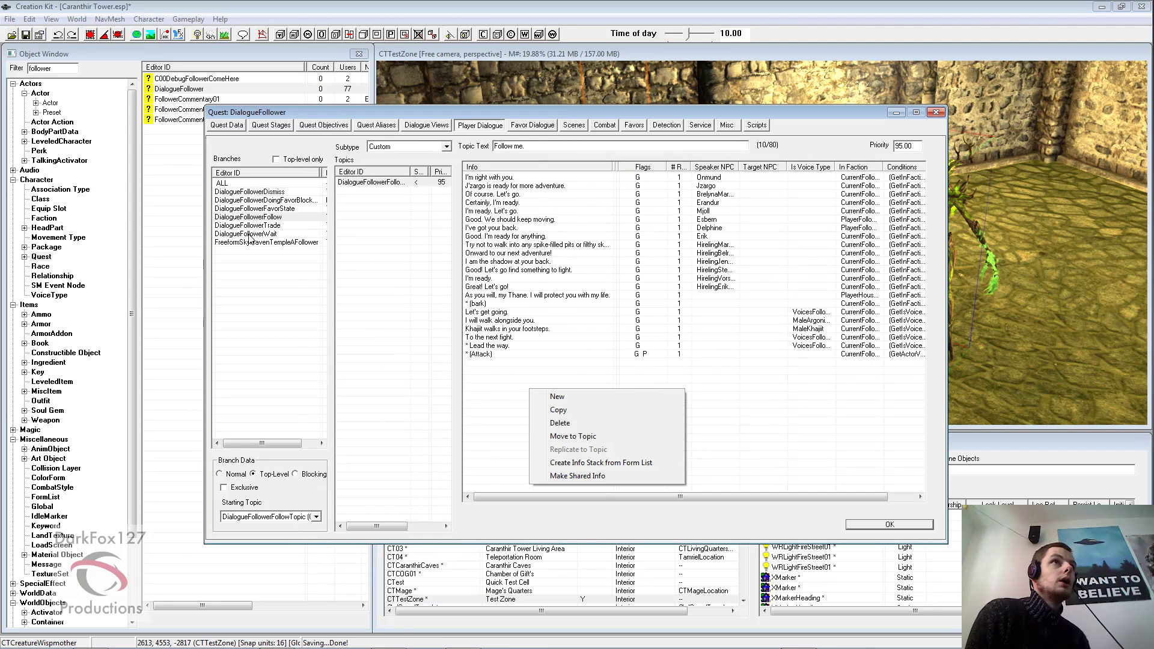
click(258, 192)
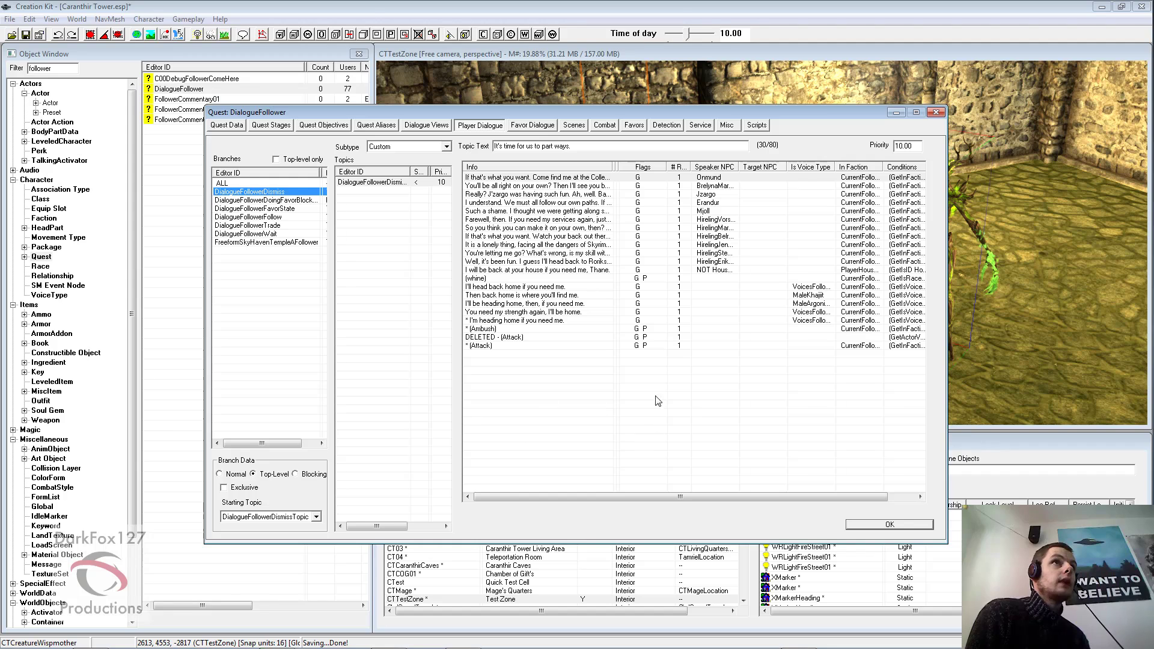
click(264, 218)
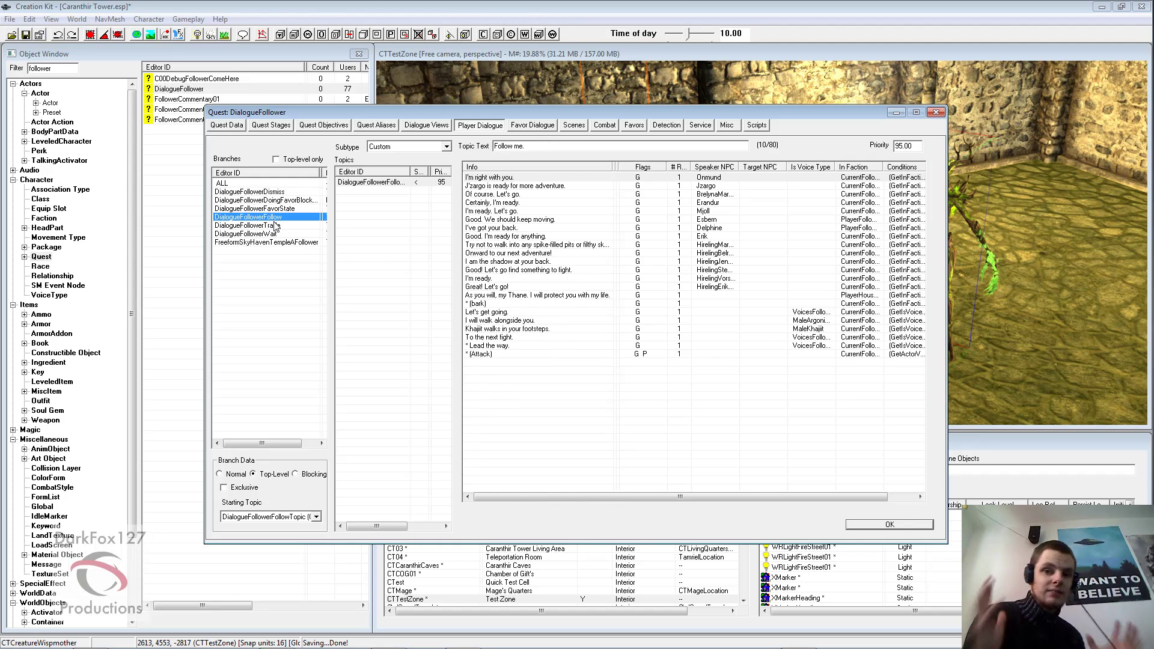
right_click(533, 388)
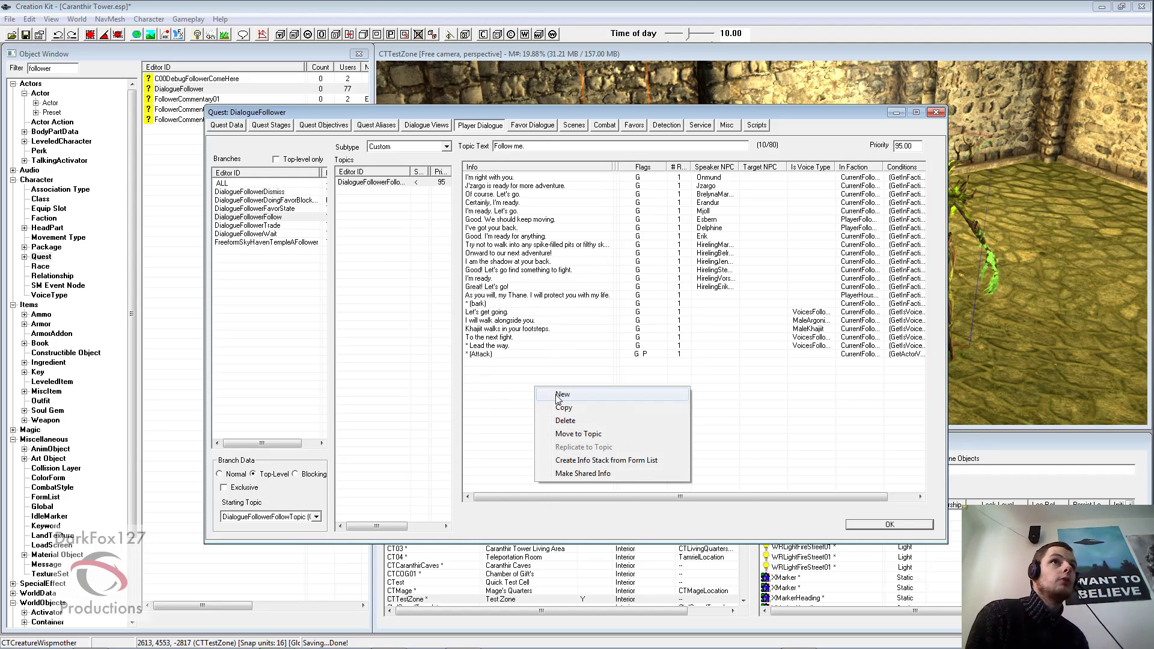
click(547, 395)
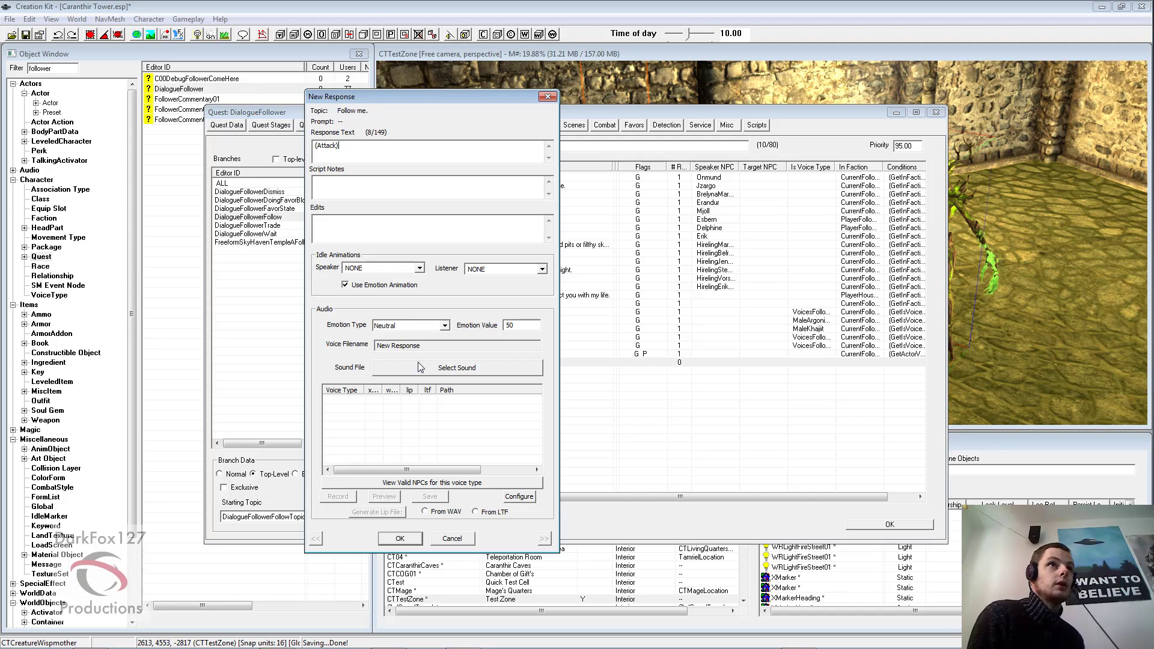
Assign the NPCSprigganAttackB sound to the new response and accept the response
click(458, 369)
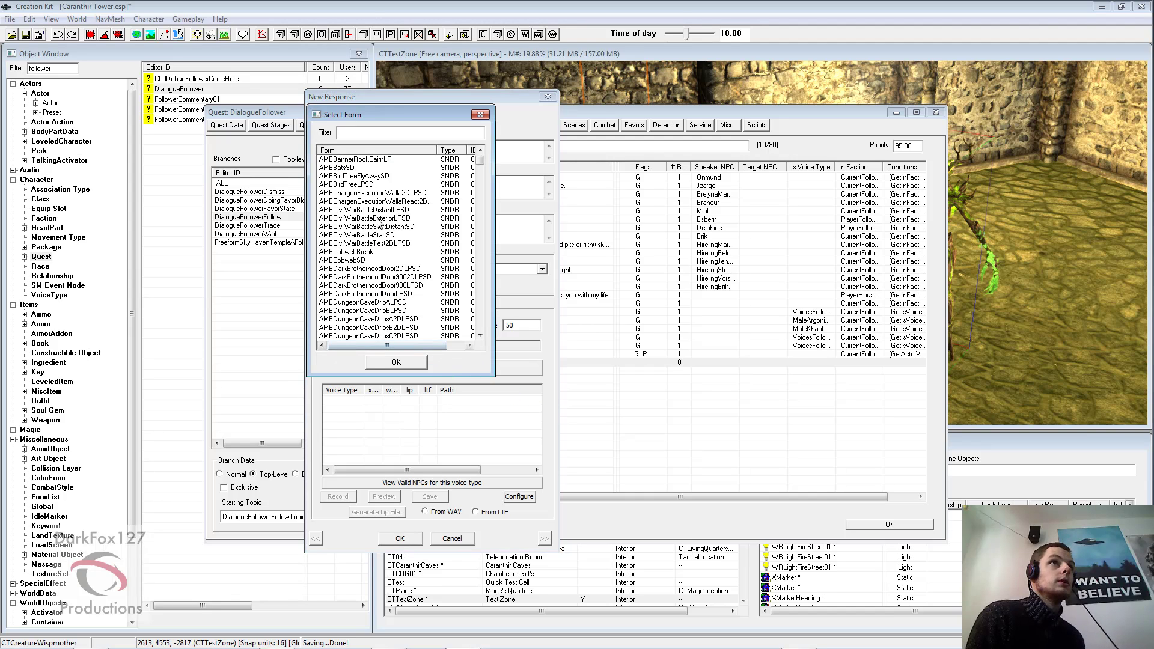
text(sprigg)
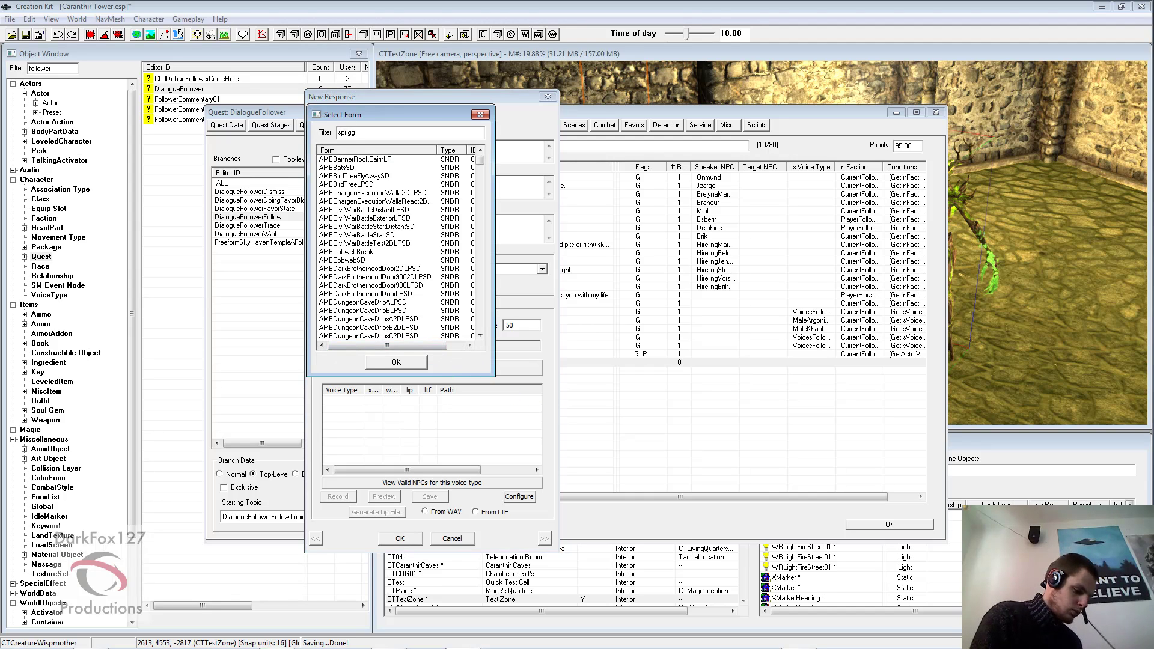
text(an)
click(364, 168)
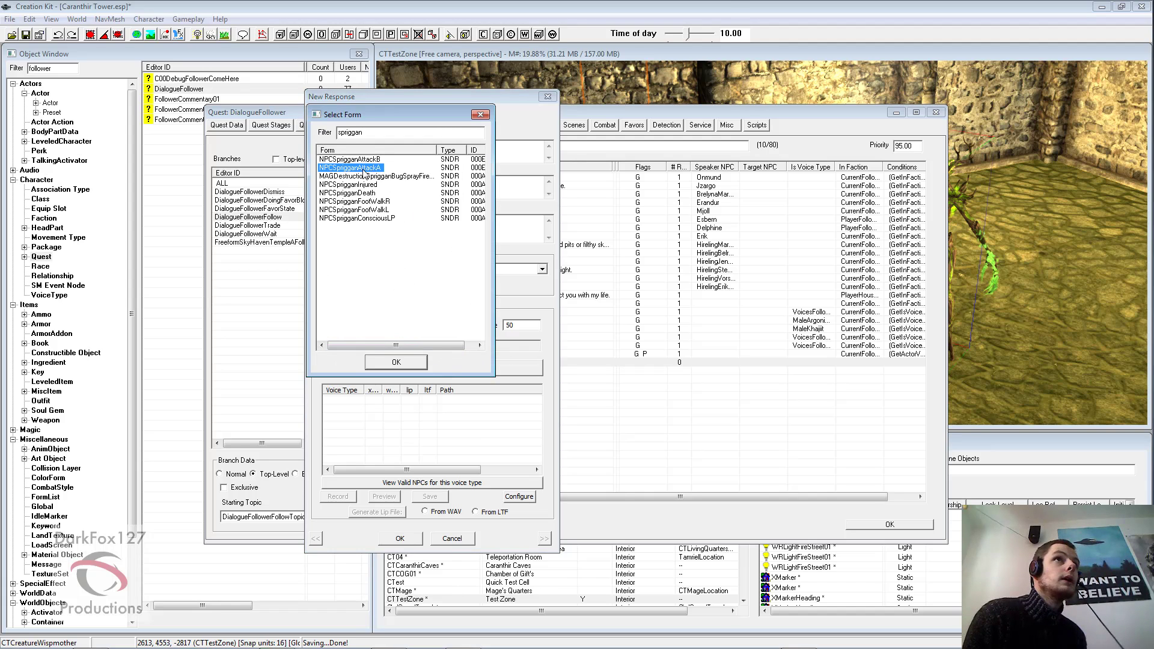
click(361, 159)
click(419, 363)
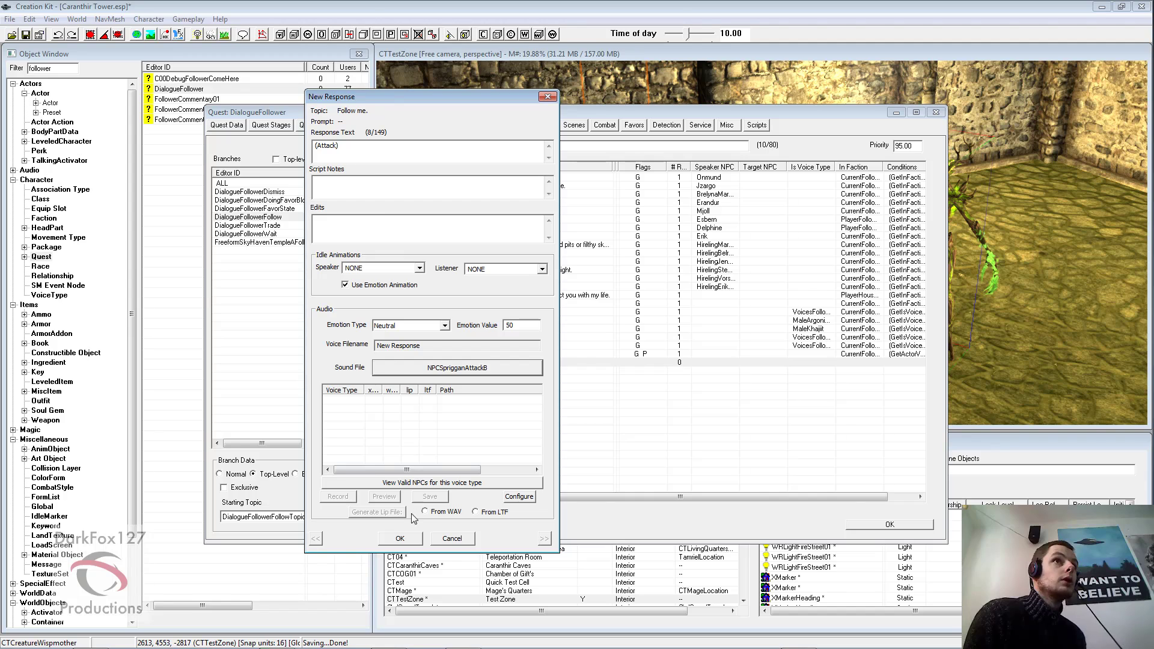
click(414, 541)
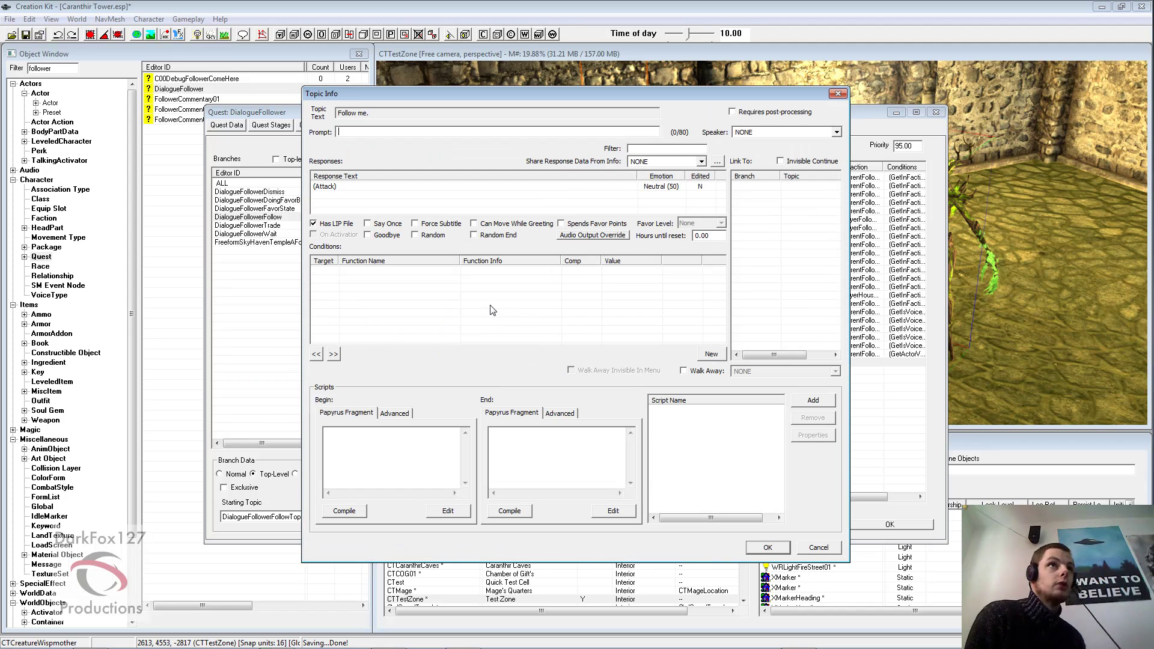
Set the topic info's prompt to "Follow me" and save the info
right_click(455, 294)
key(Escape)
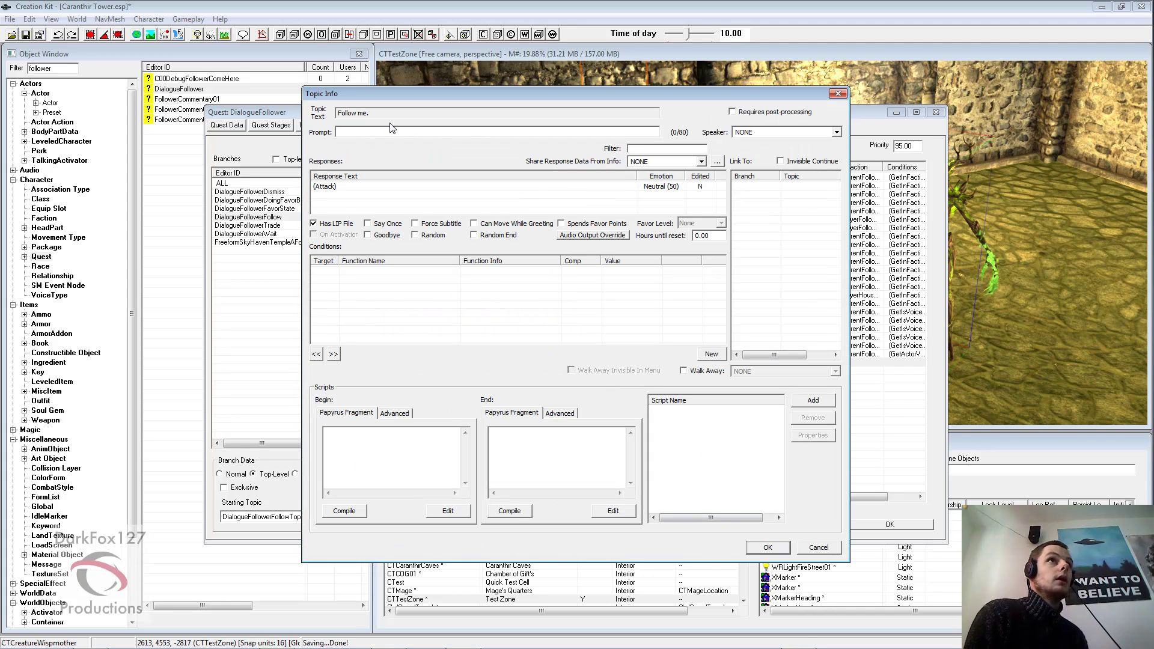
click(618, 132)
text(Follow me)
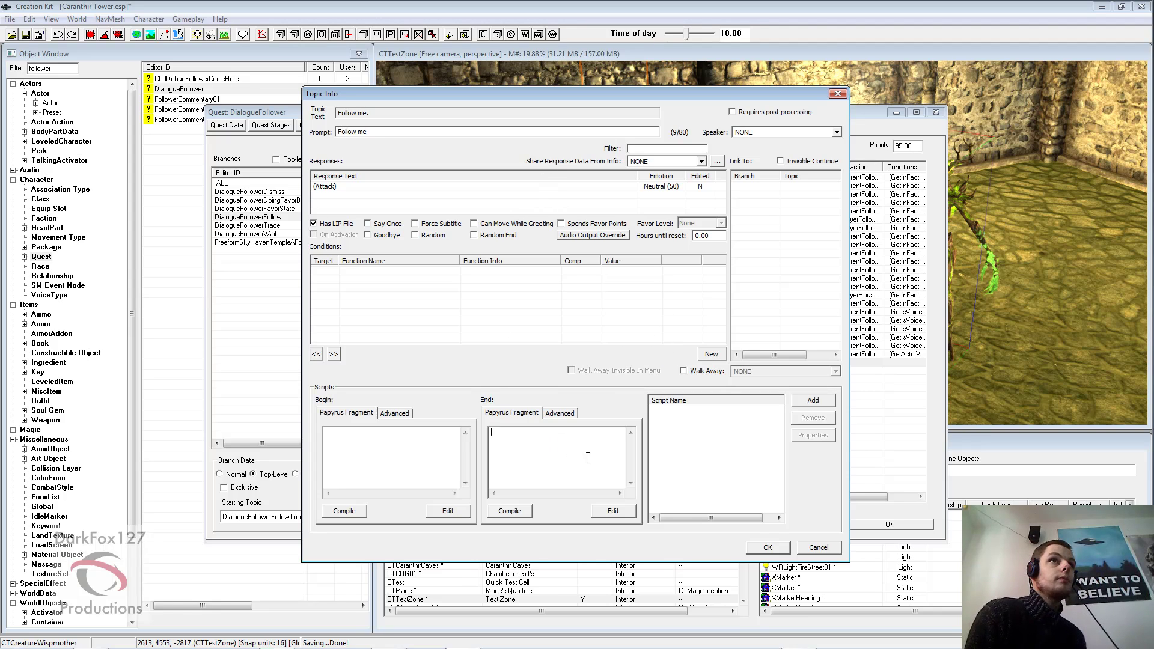
click(768, 548)
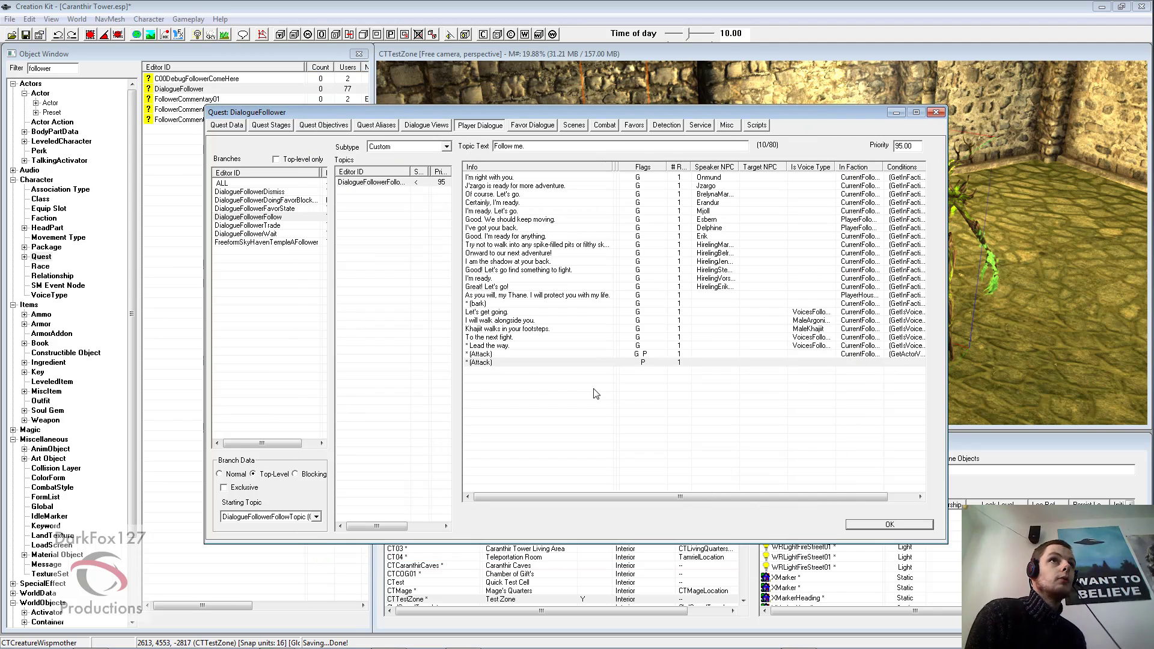
Check the existing wisp (Attack) info's conditions and scripts, and reopen the new (Attack) info
double_click(487, 353)
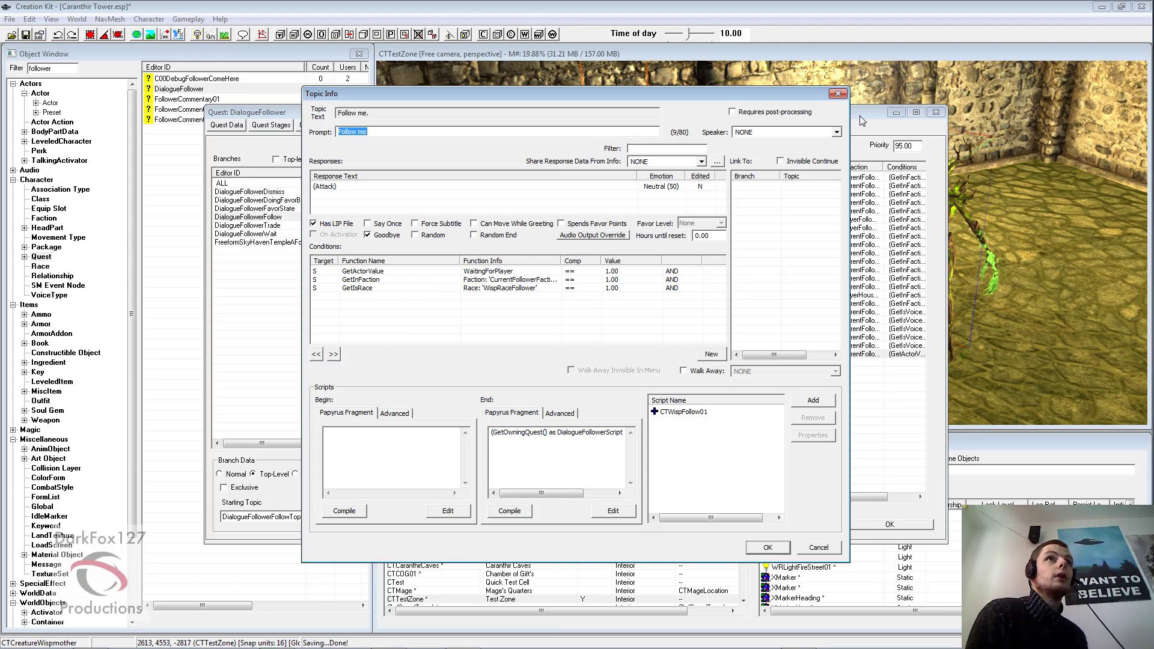
click(838, 93)
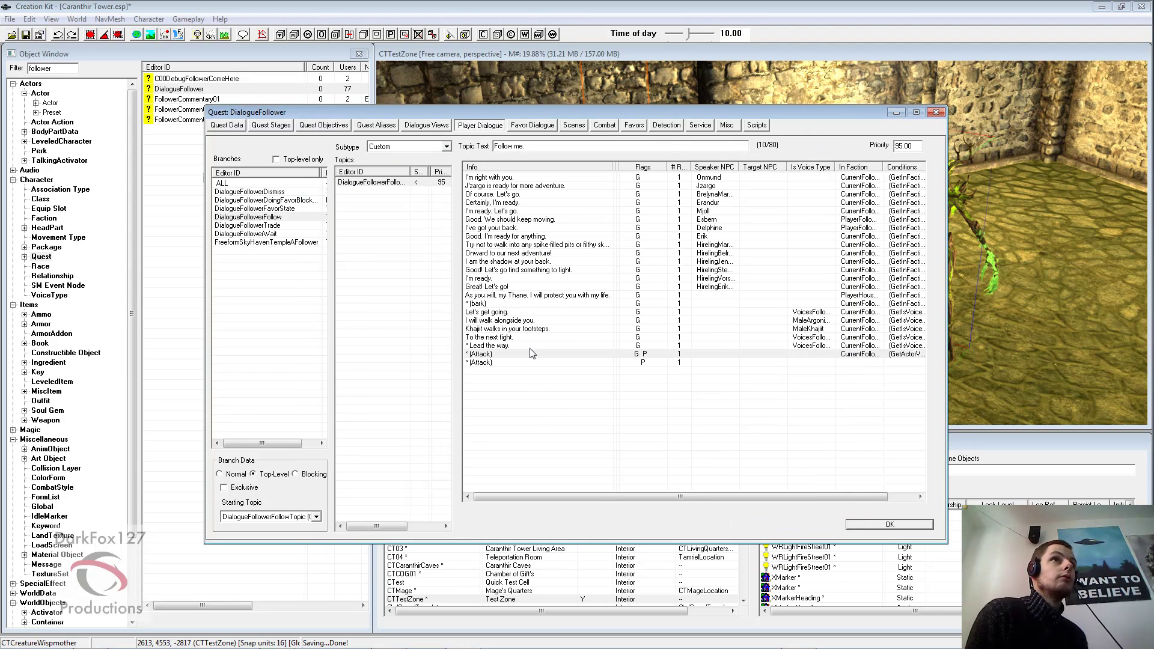
click(488, 363)
double_click(490, 363)
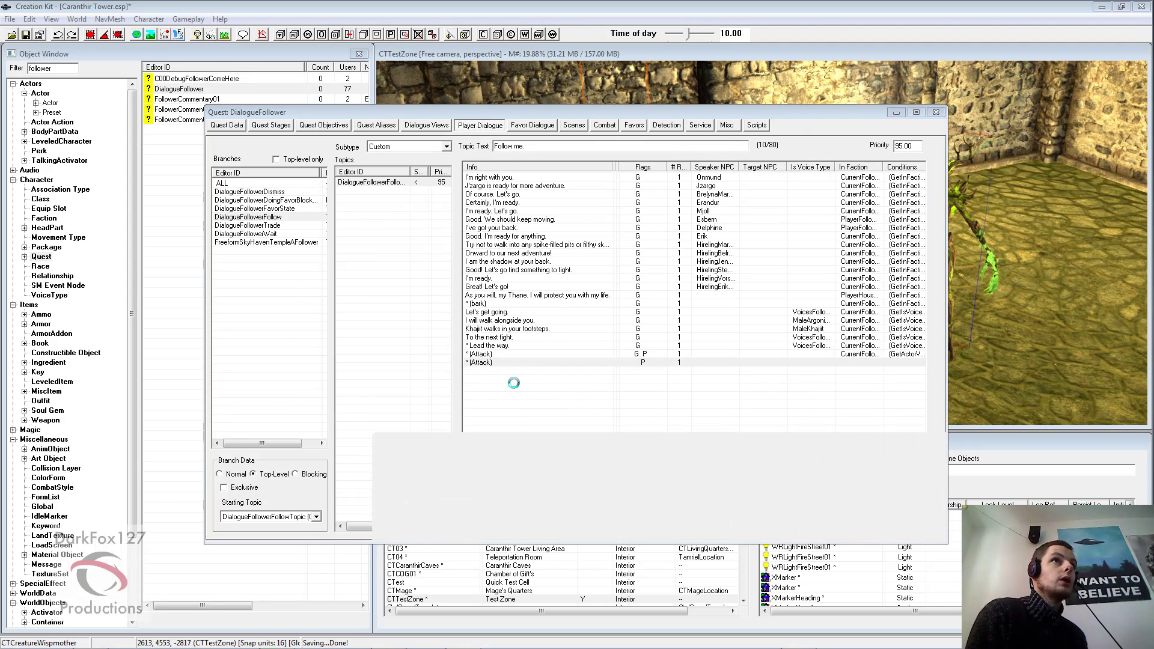
Add a GetIsRace condition to the new info with race SprigganRaceFollower == 1
right_click(452, 298)
click(477, 300)
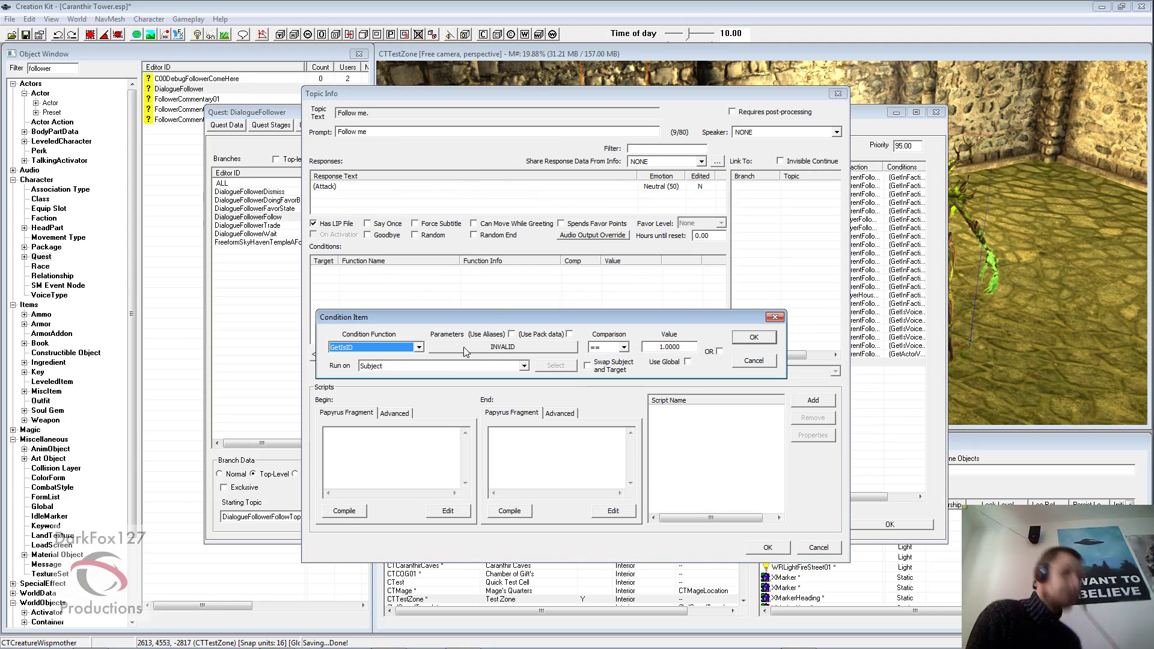
text(GetIsRace)
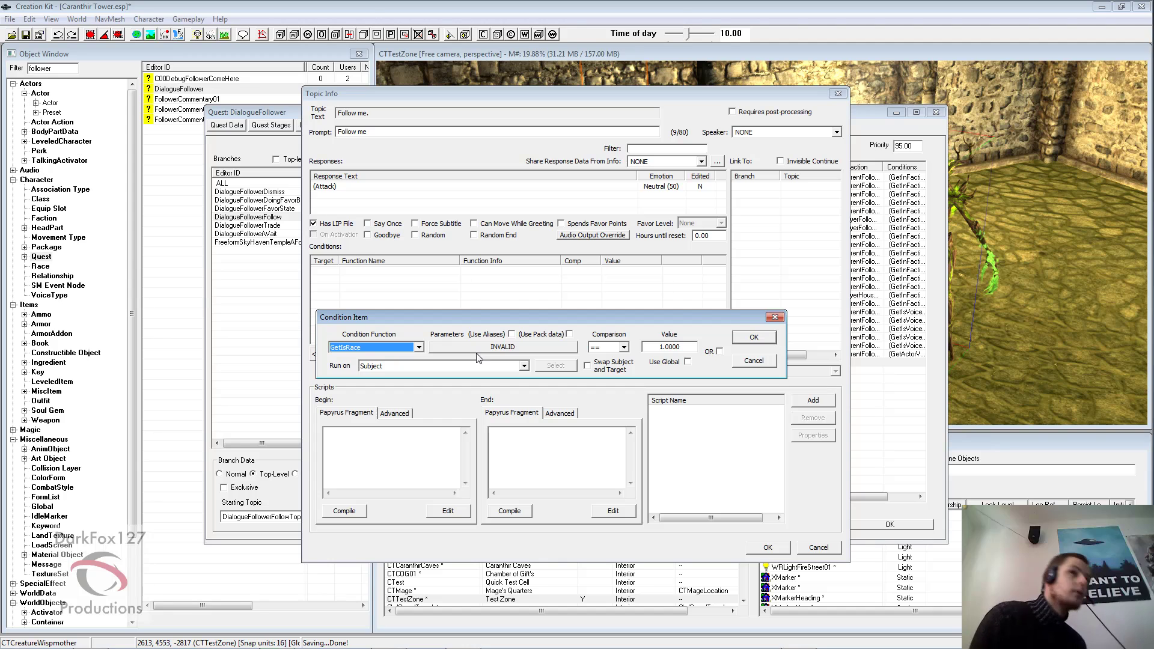
click(503, 347)
click(467, 385)
text(SprigganMatronRace)
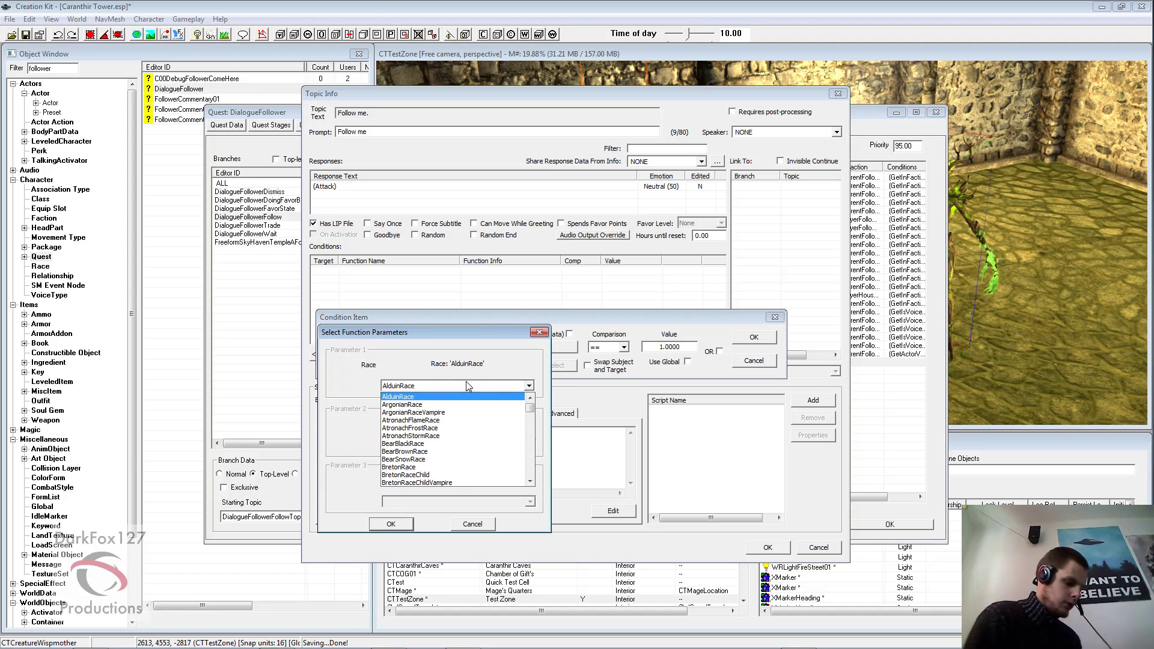
key(Down)
key(Down)
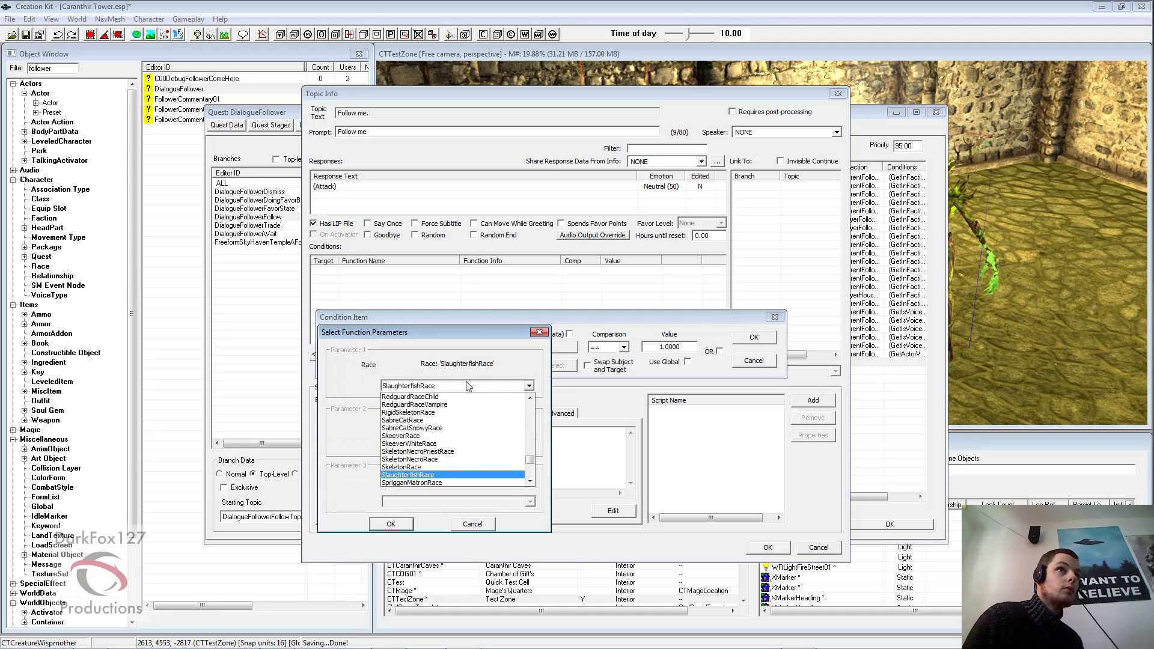
key(Return)
key(Return)
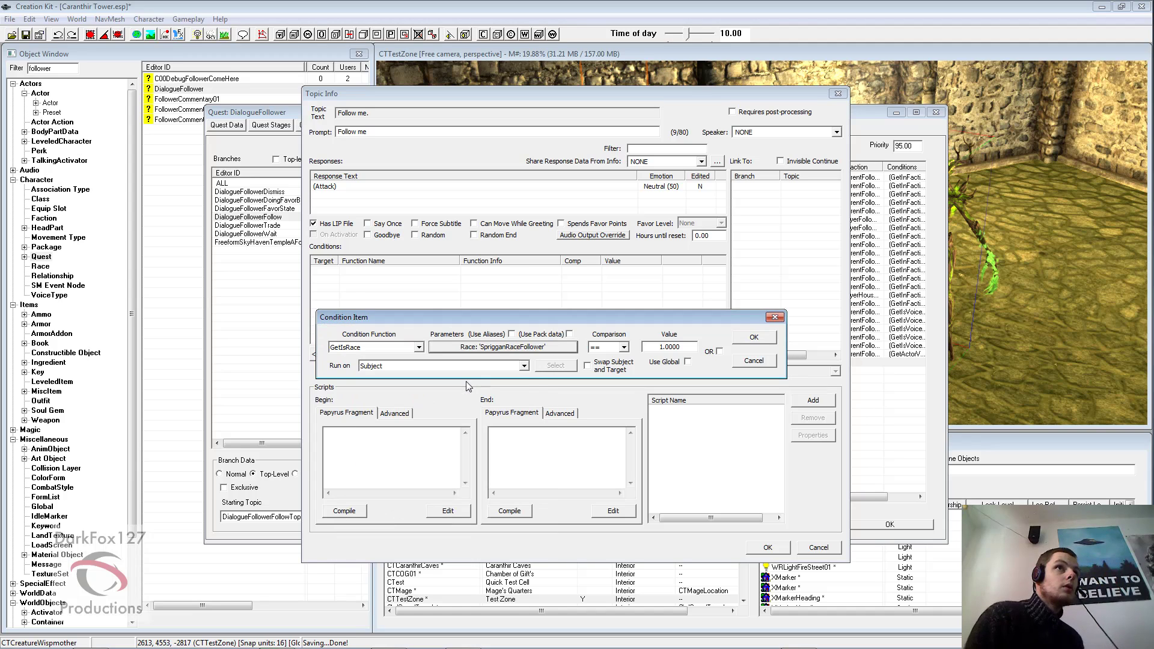
click(766, 339)
Add a GetInFaction condition with faction CurrentFollowerFaction == 1
right_click(516, 326)
click(532, 333)
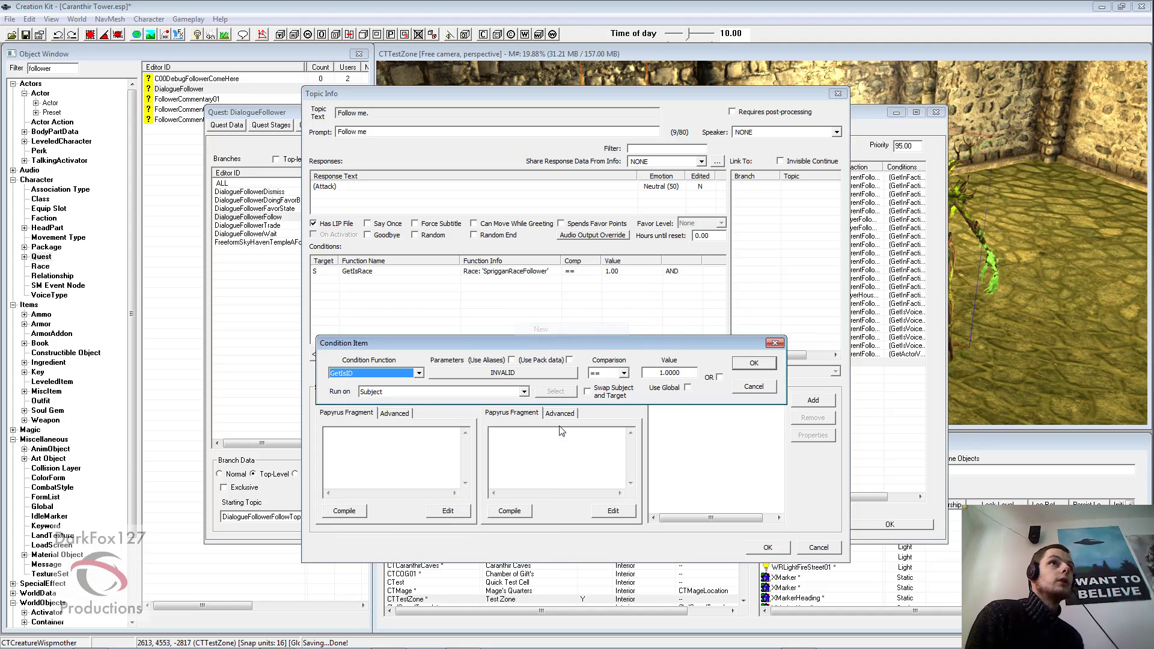
text(GetInFaction)
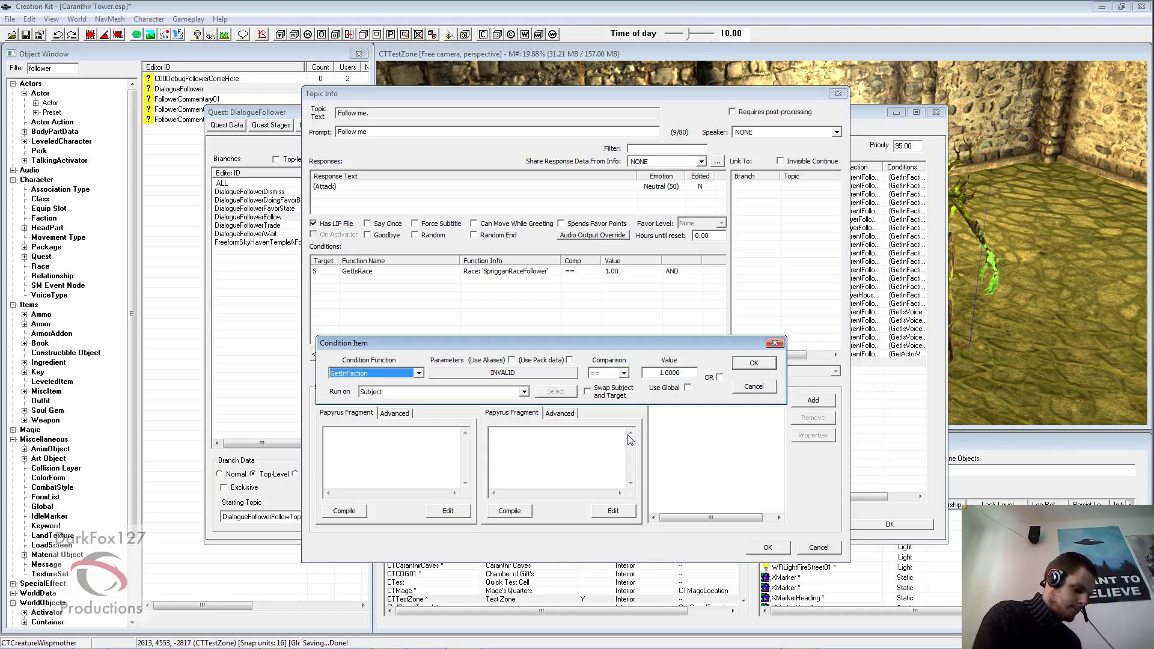
click(552, 375)
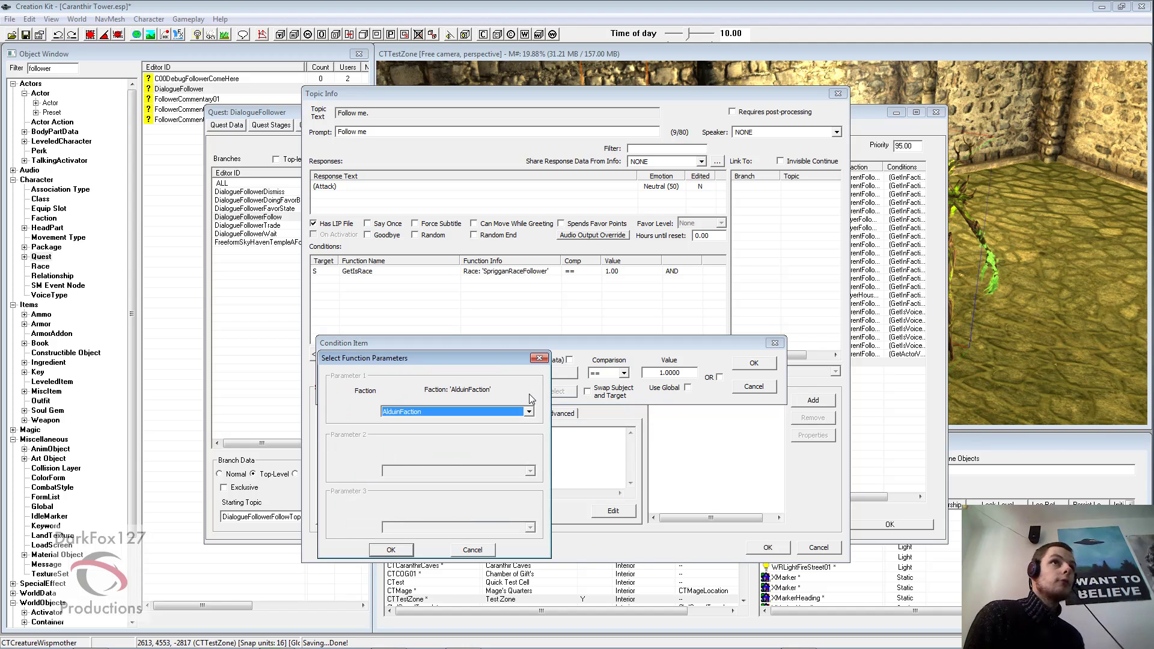
text(CurrentFollower)
key(Return)
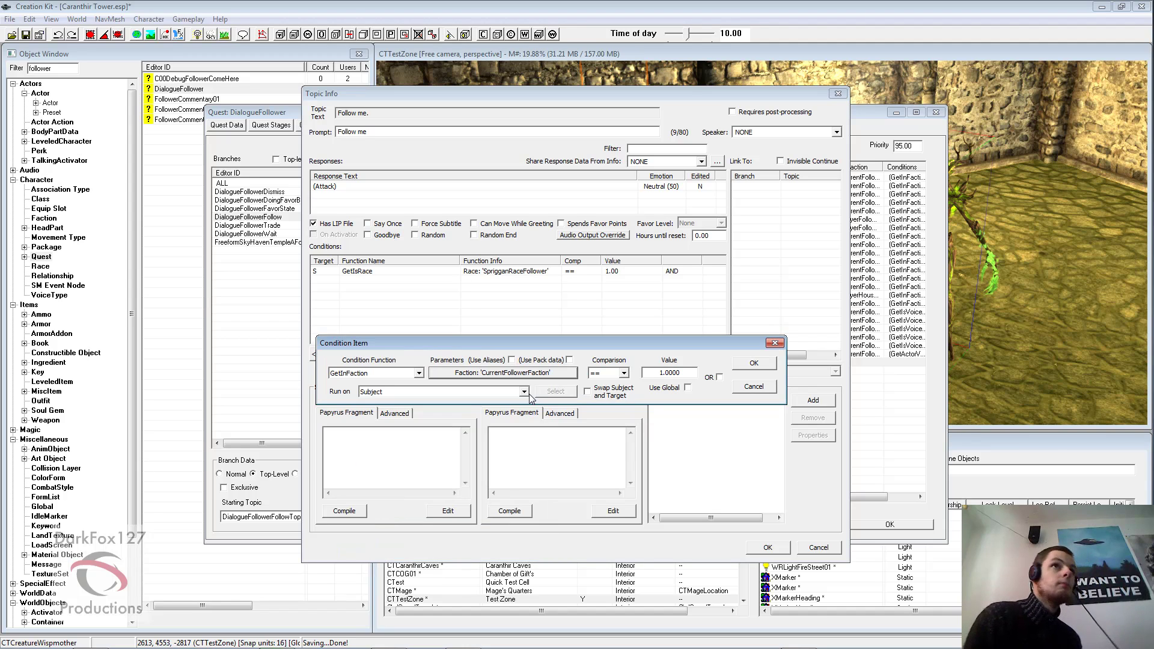
click(739, 365)
Add a GetActorValue condition with the actor value WaitingForPlayer == 1
right_click(513, 326)
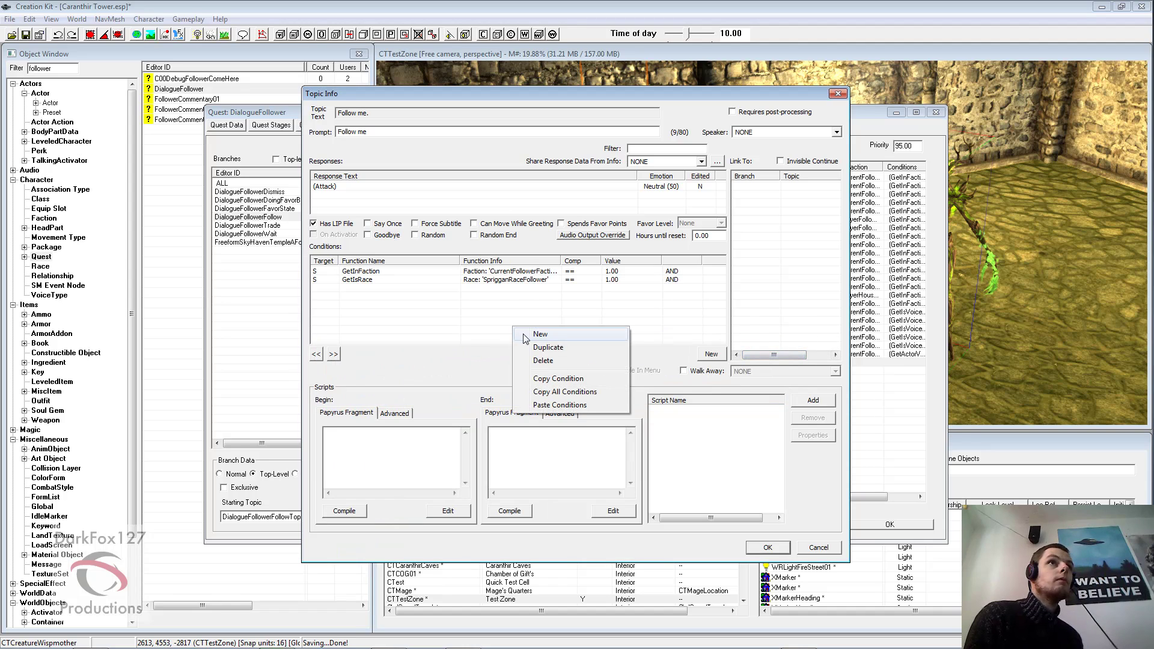
click(529, 331)
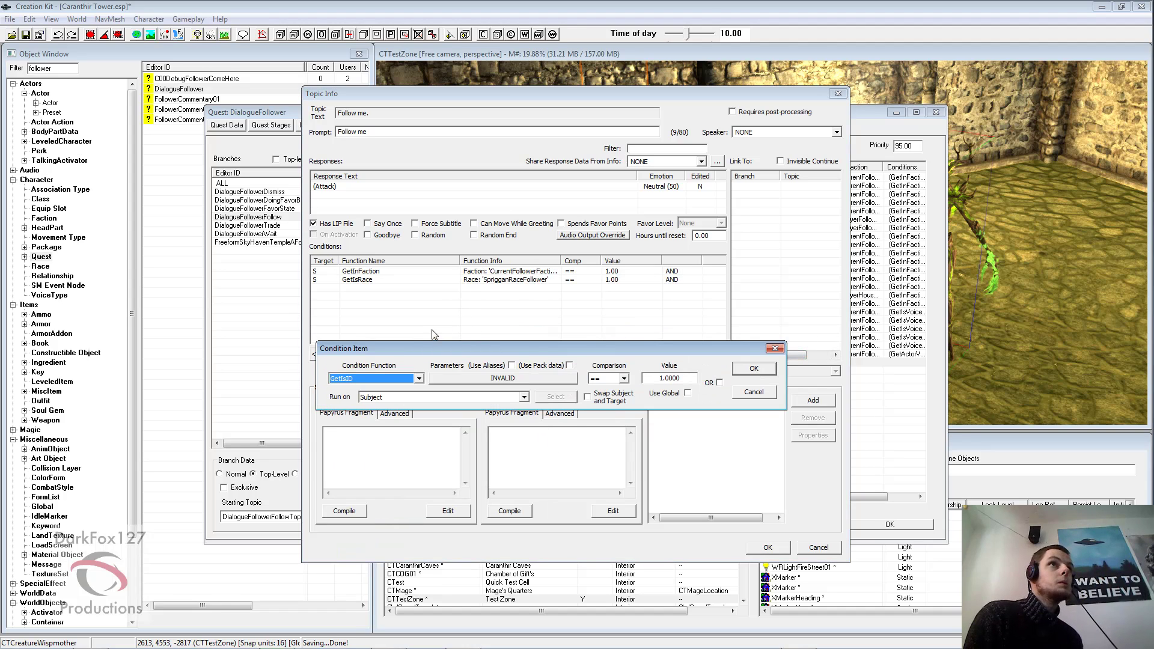
text(GetActorValue)
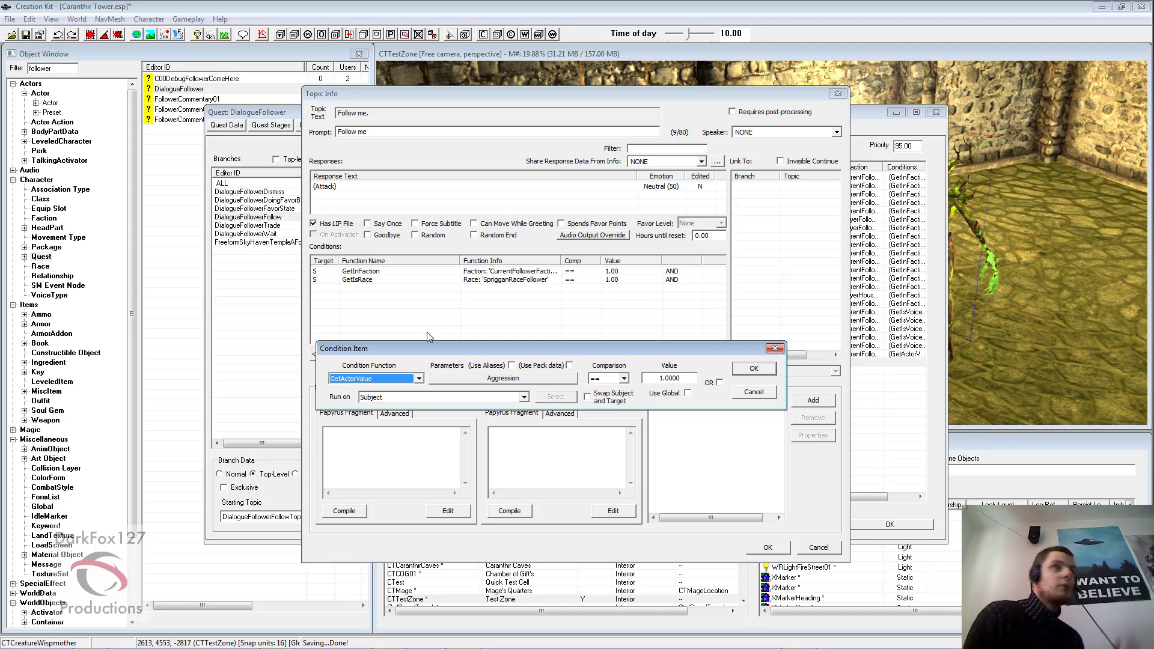
click(460, 380)
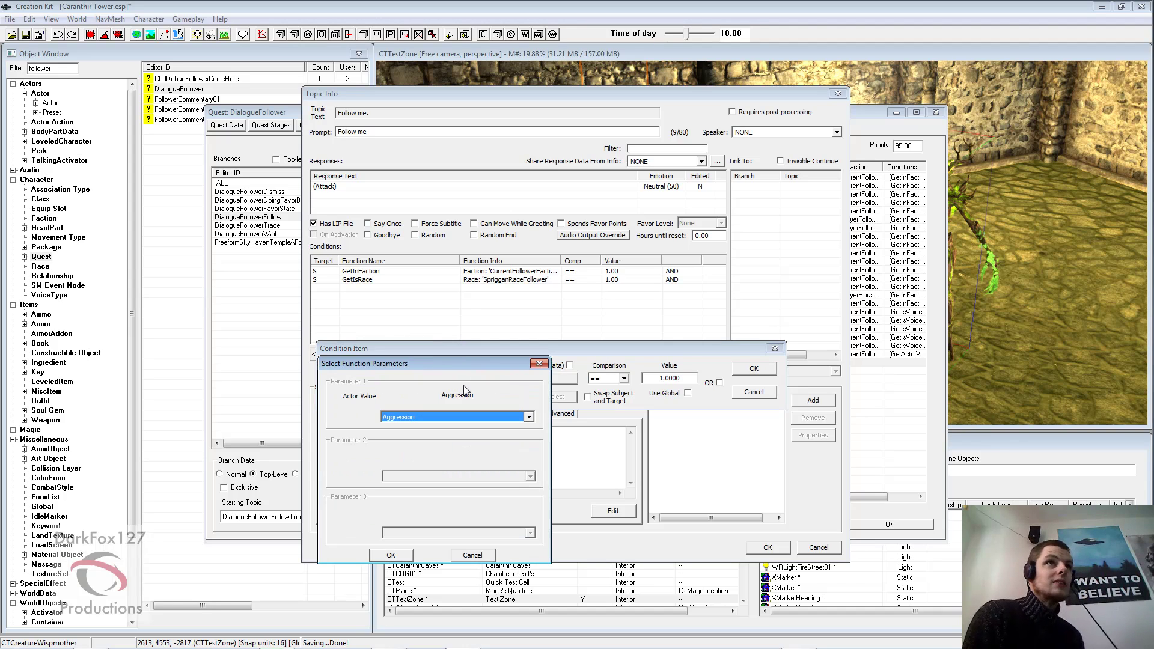
text(w)
key(Return)
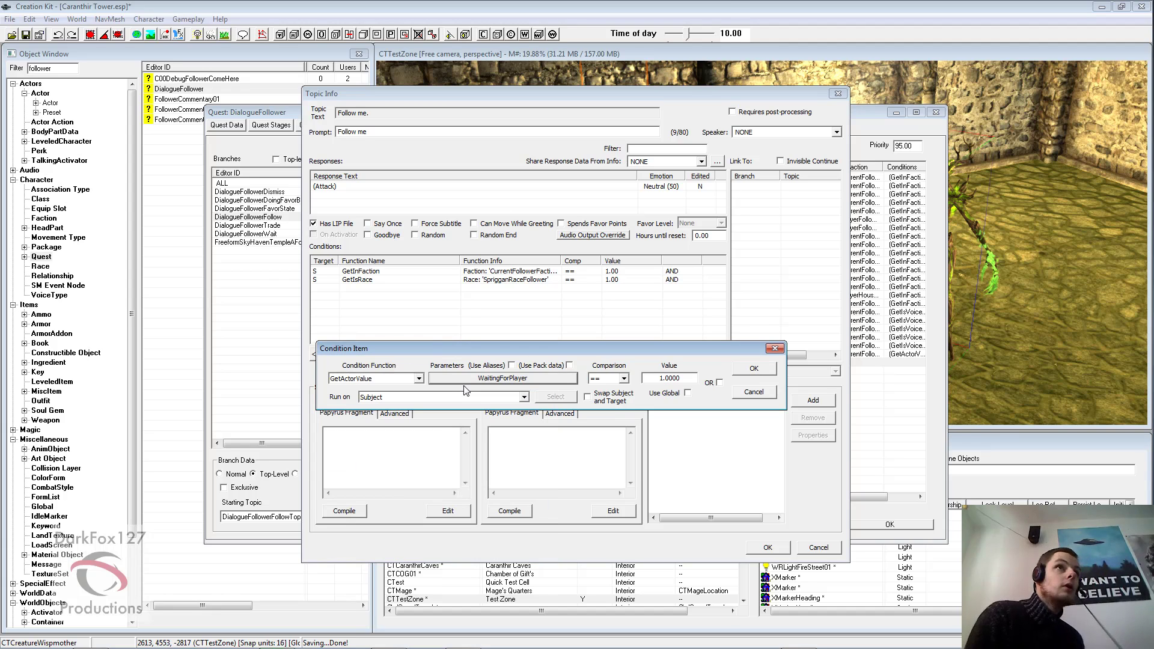
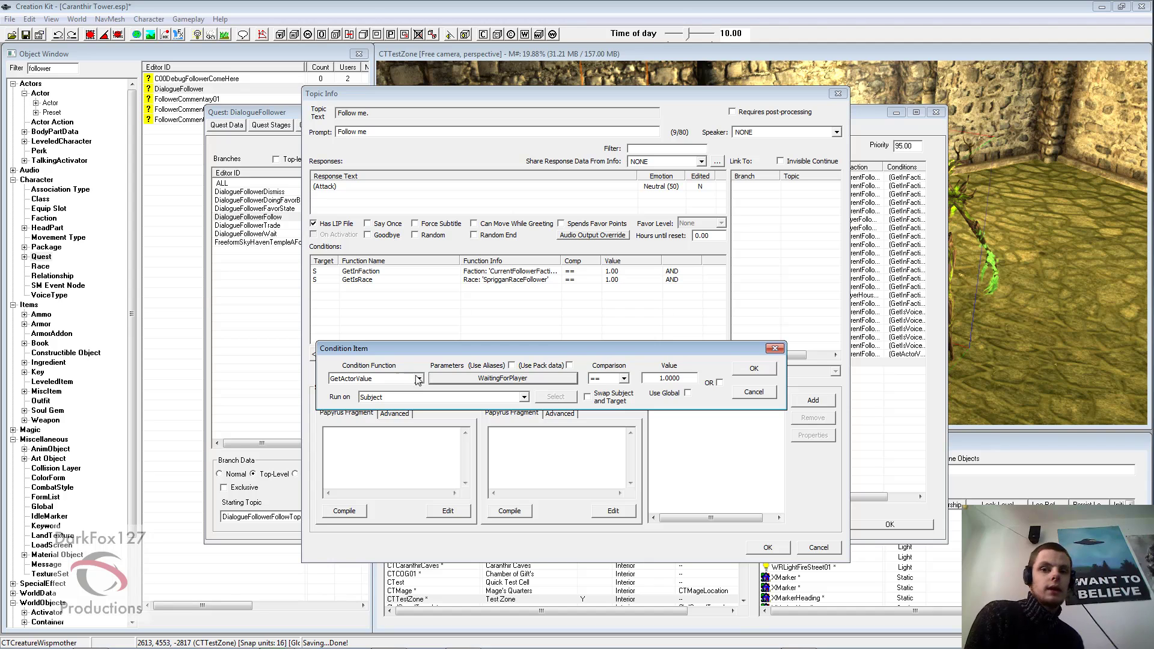
click(745, 371)
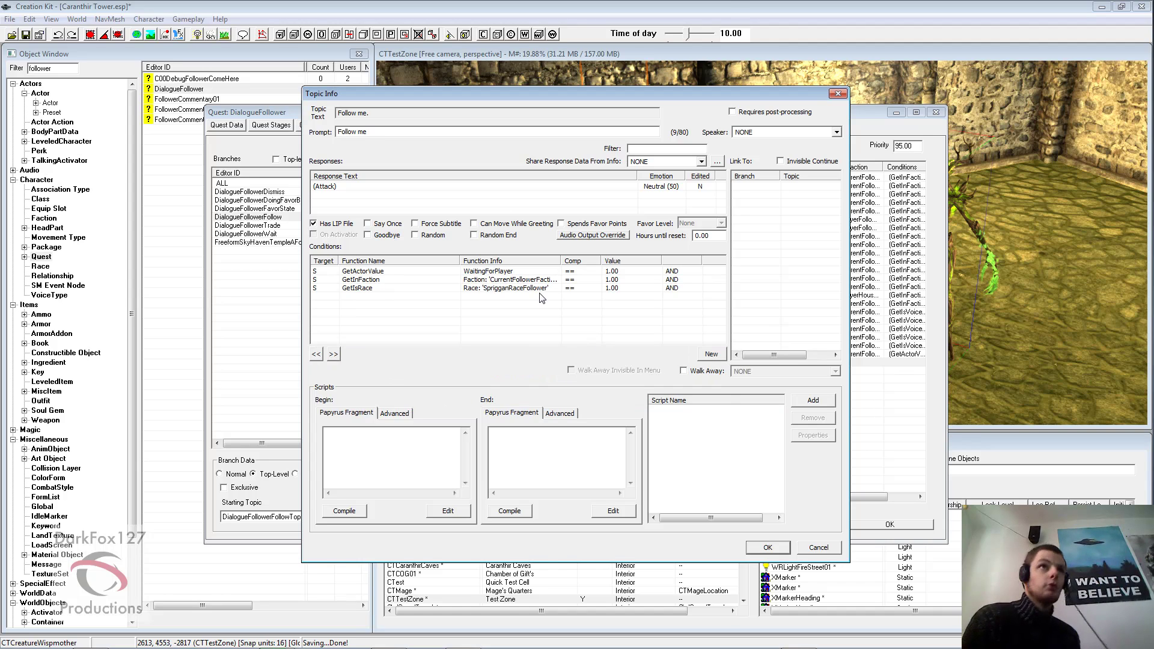
click(514, 288)
click(485, 272)
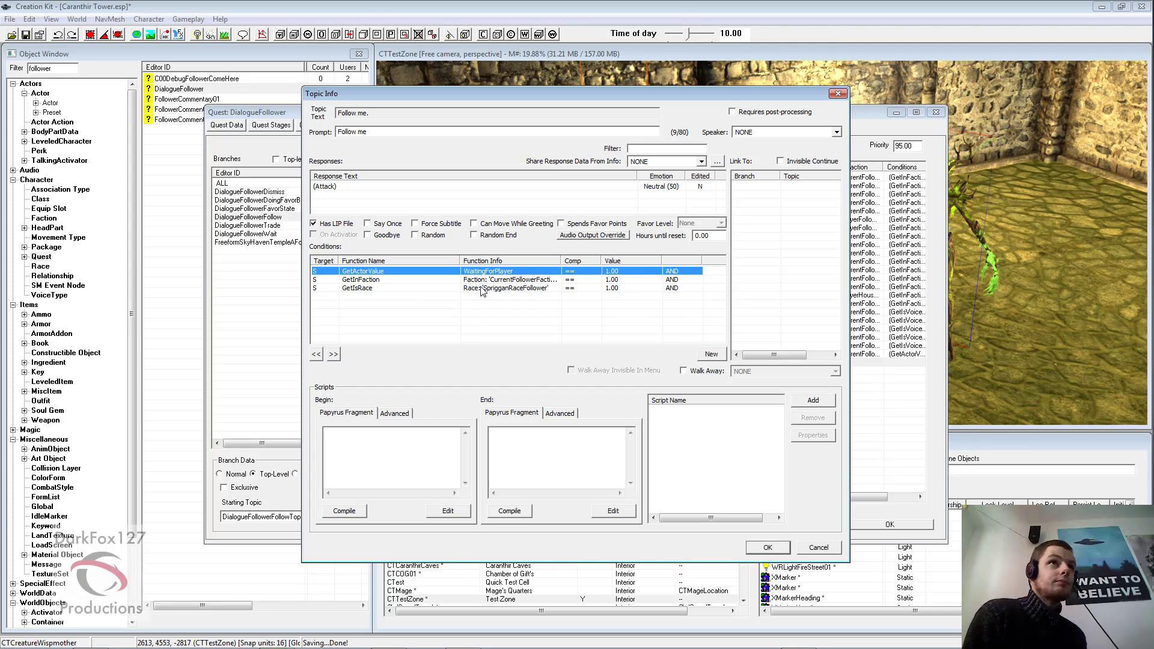
click(479, 288)
click(474, 316)
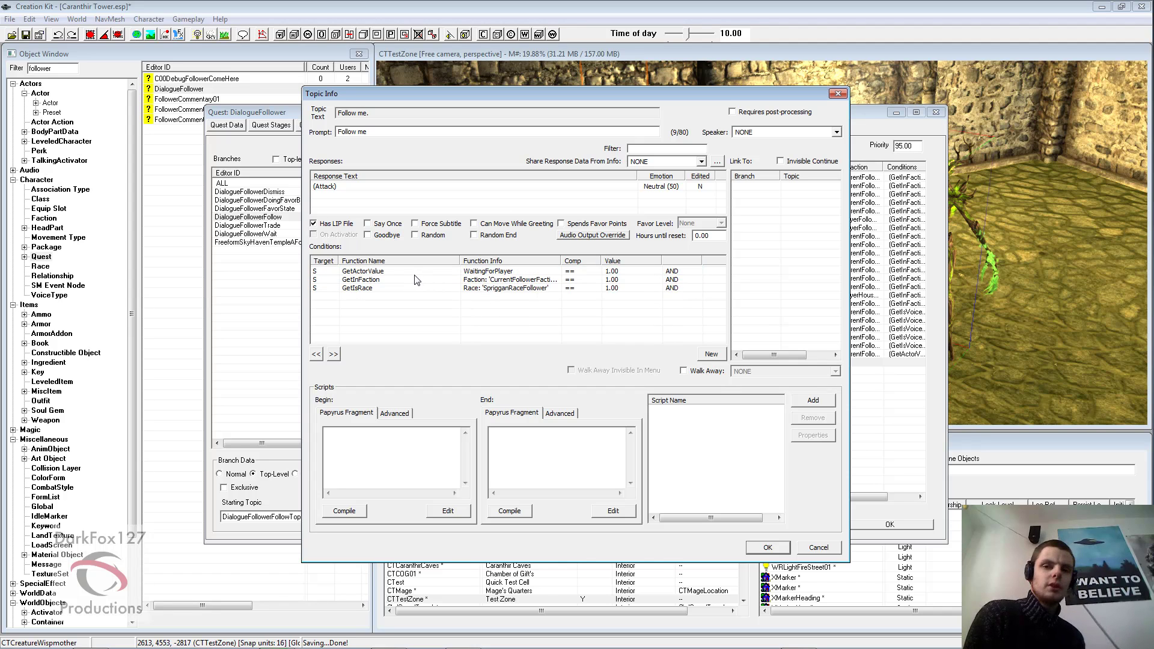
Review the three conditions of the new (Attack) info and flag the info as Goodbye
click(381, 281)
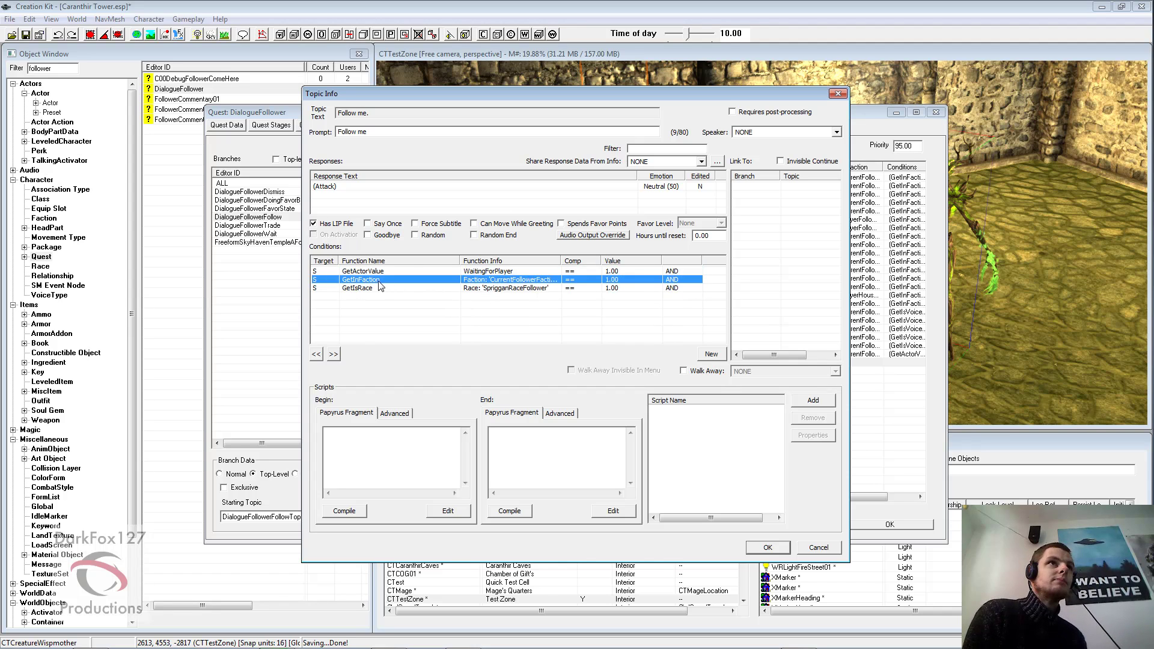
click(369, 290)
click(367, 272)
click(389, 318)
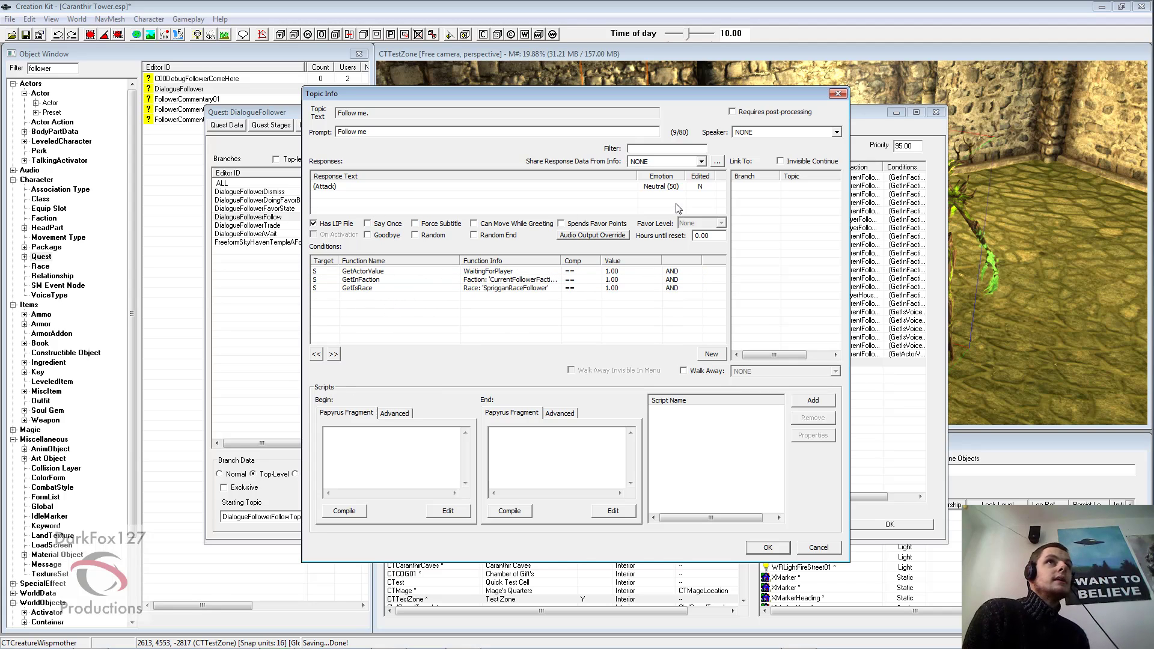
click(538, 438)
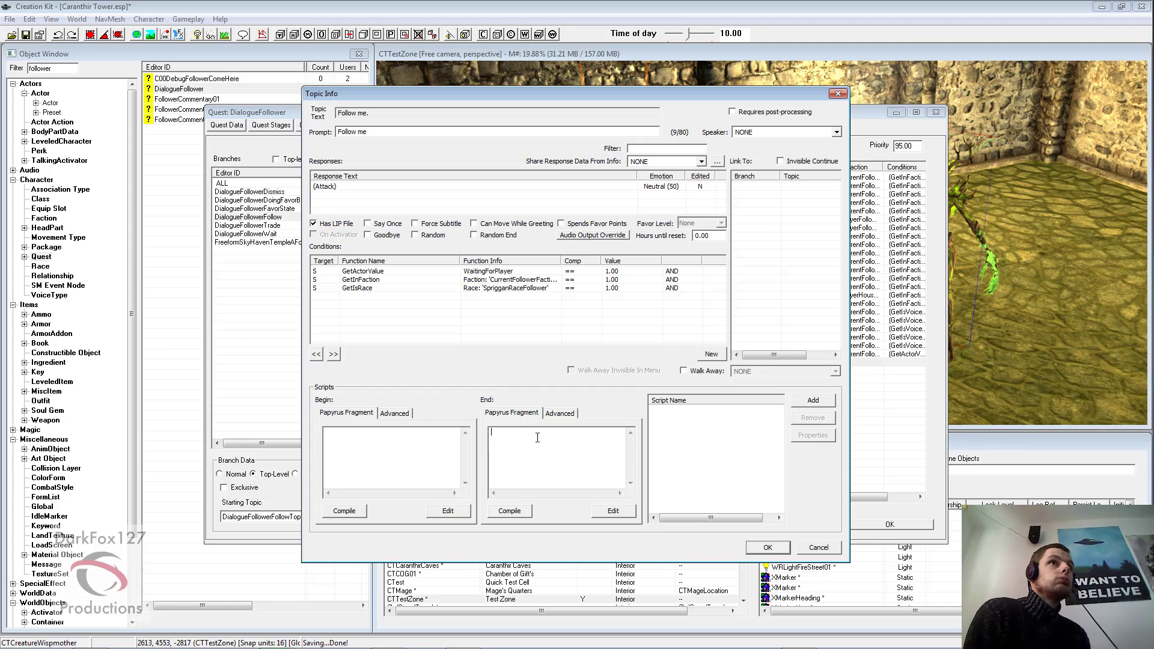
click(387, 235)
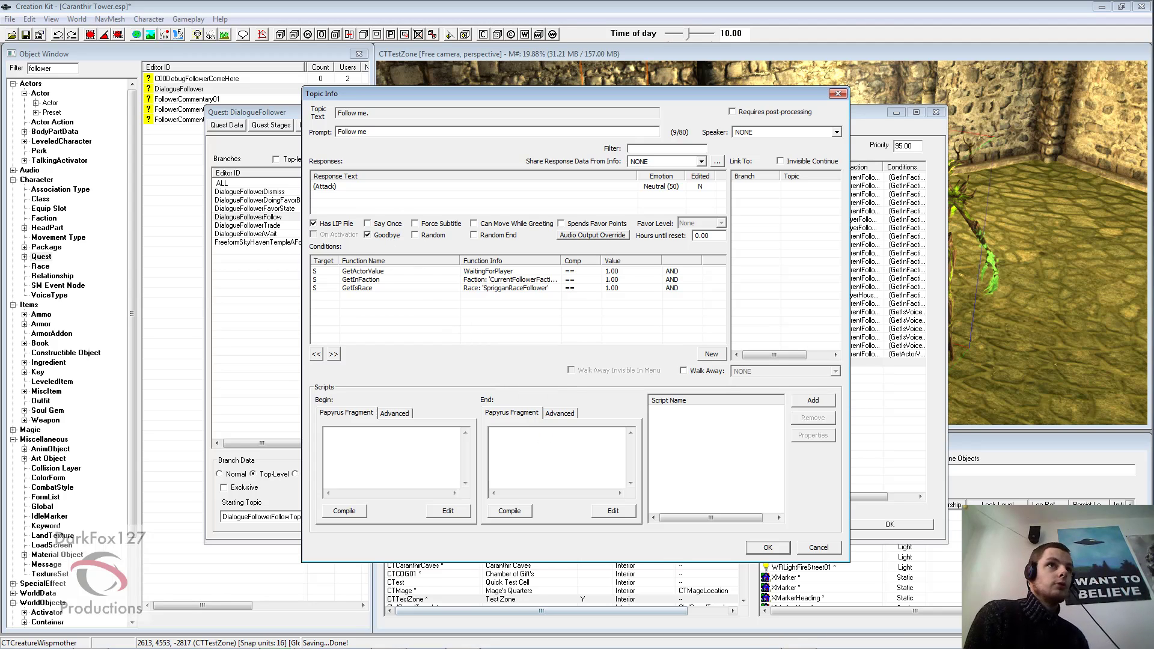
Switch to the browser and copy the line (GetOwningQuest() as DialogueFollowerScript).AnimalFollow() from animal_follower_script.txt
mouse_move(108, 639)
click(90, 638)
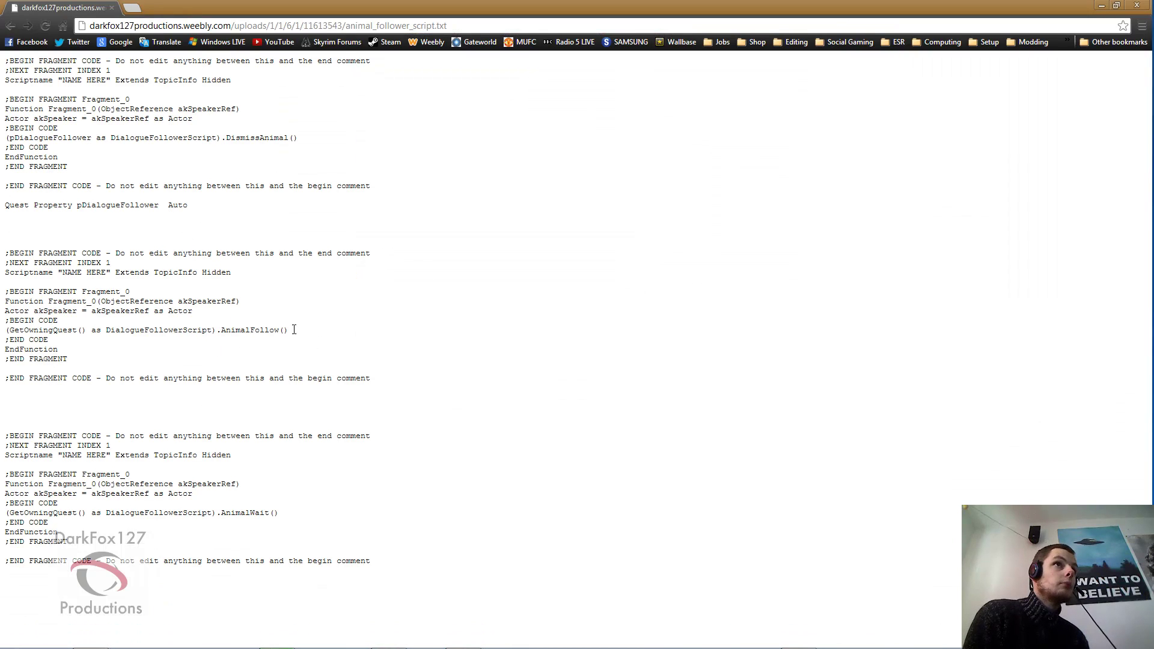
drag(293, 330, 11, 334)
right_click(8, 335)
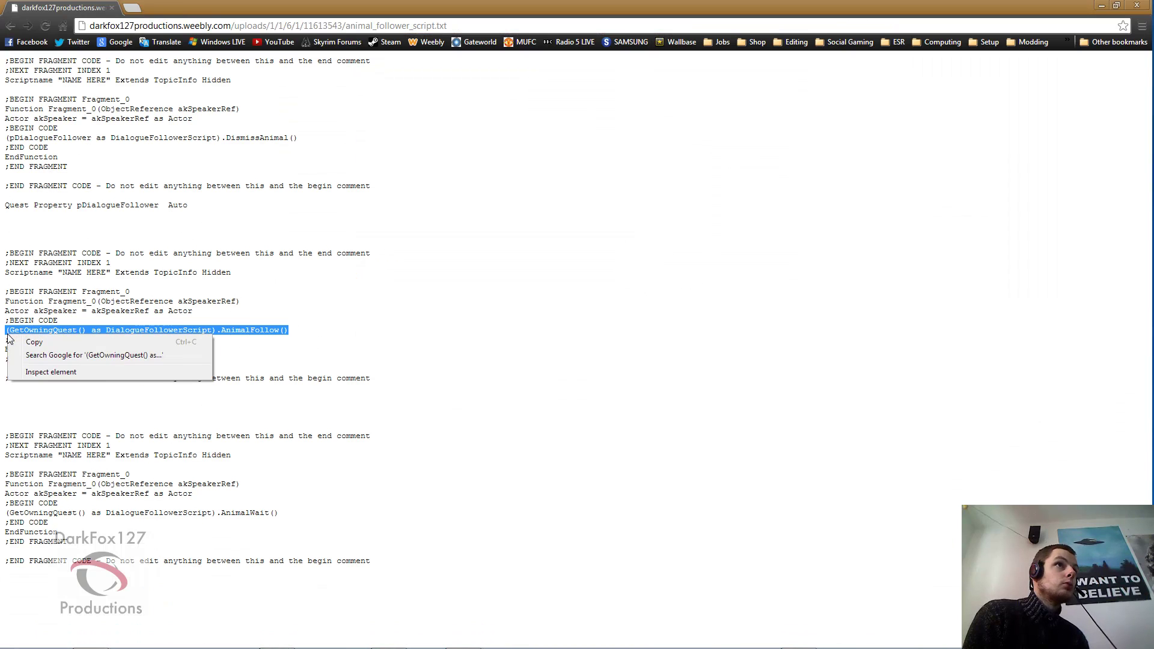
click(27, 343)
click(178, 351)
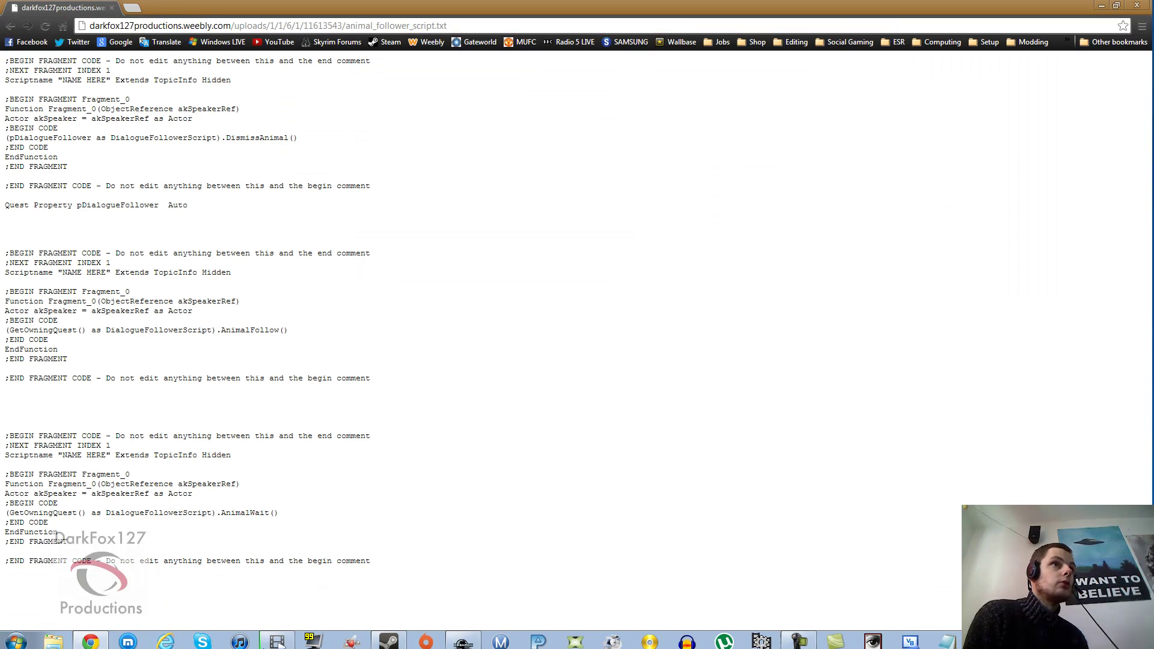
Back in Creation Kit, paste the AnimalFollow() line into the info's End Papyrus fragment and compile it
click(97, 635)
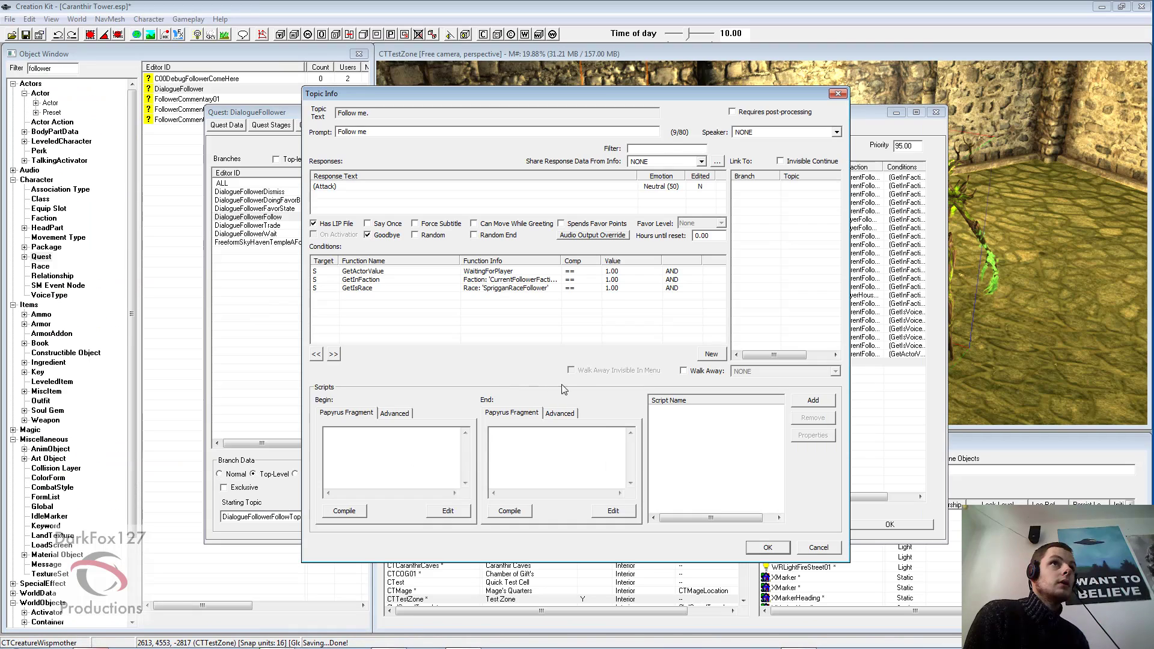
right_click(520, 448)
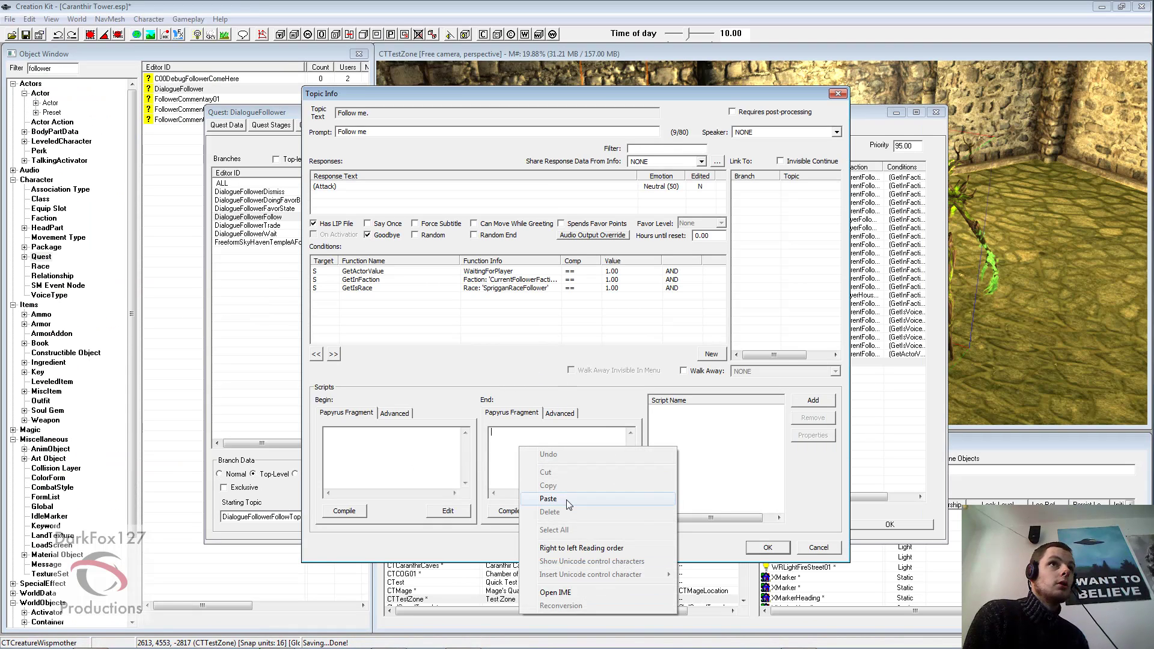
click(568, 496)
click(526, 511)
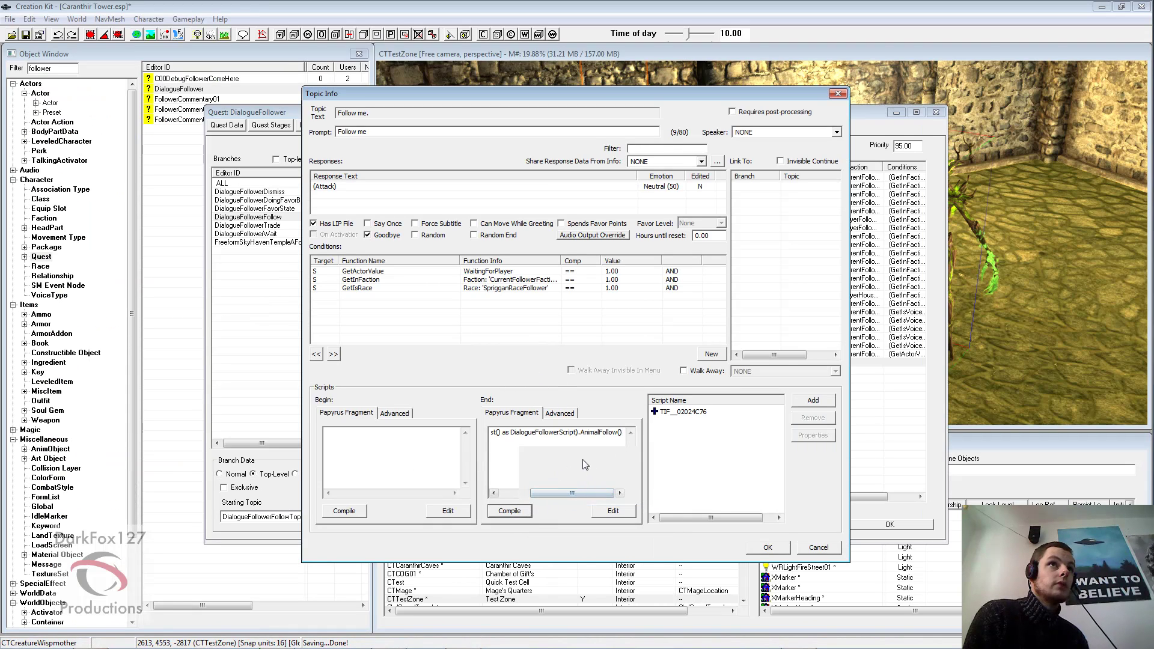
Rename the End fragment's script as CTSprigganFollow
click(567, 415)
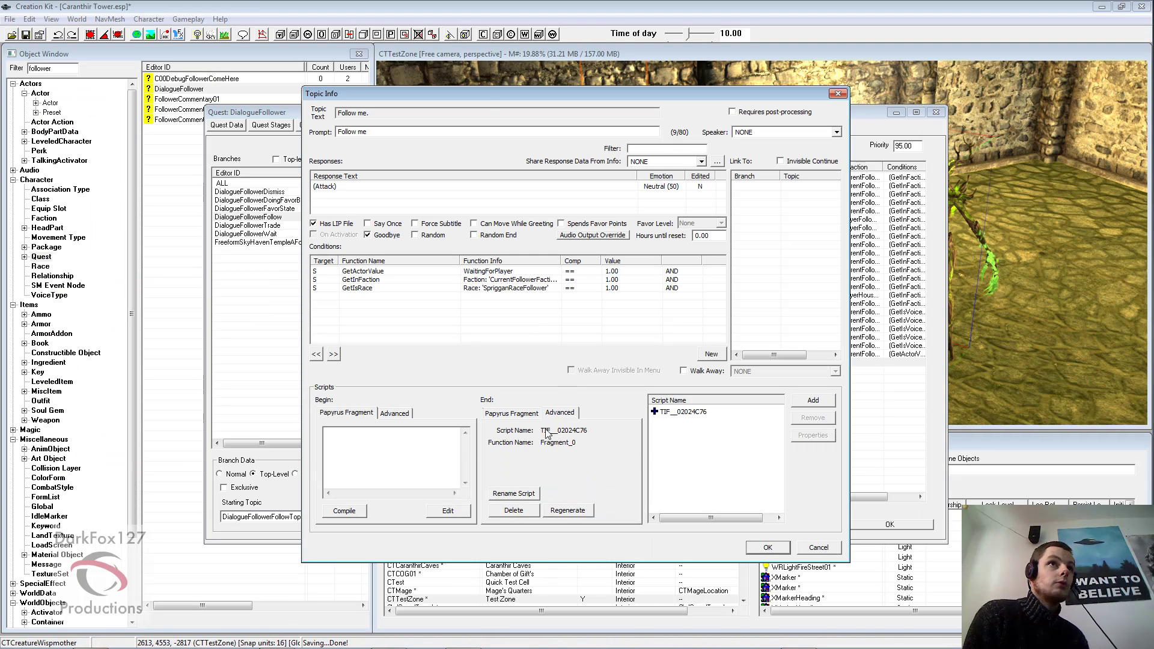
click(514, 495)
double_click(415, 128)
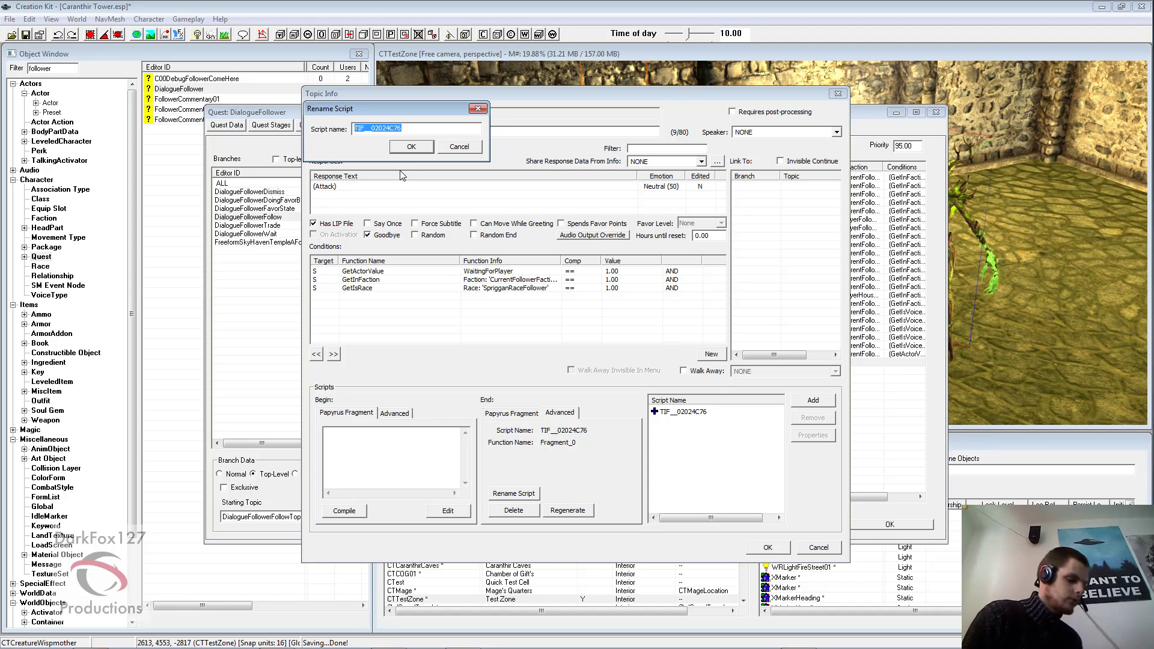
key(BackSpace)
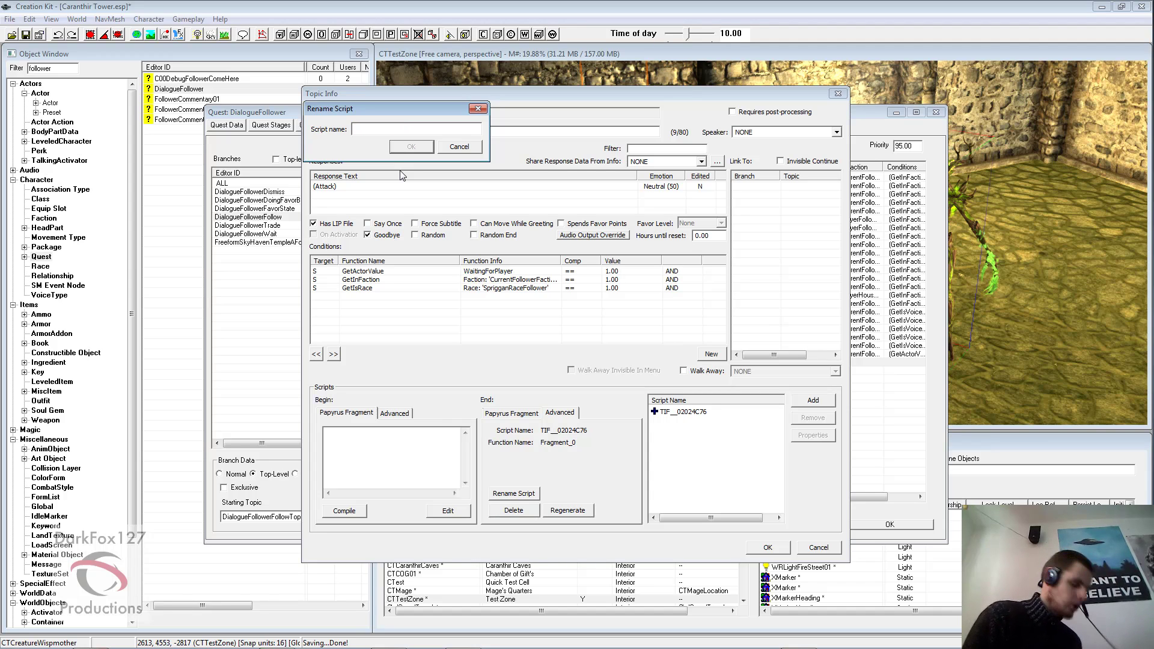
text(CTSprigganFollwo)
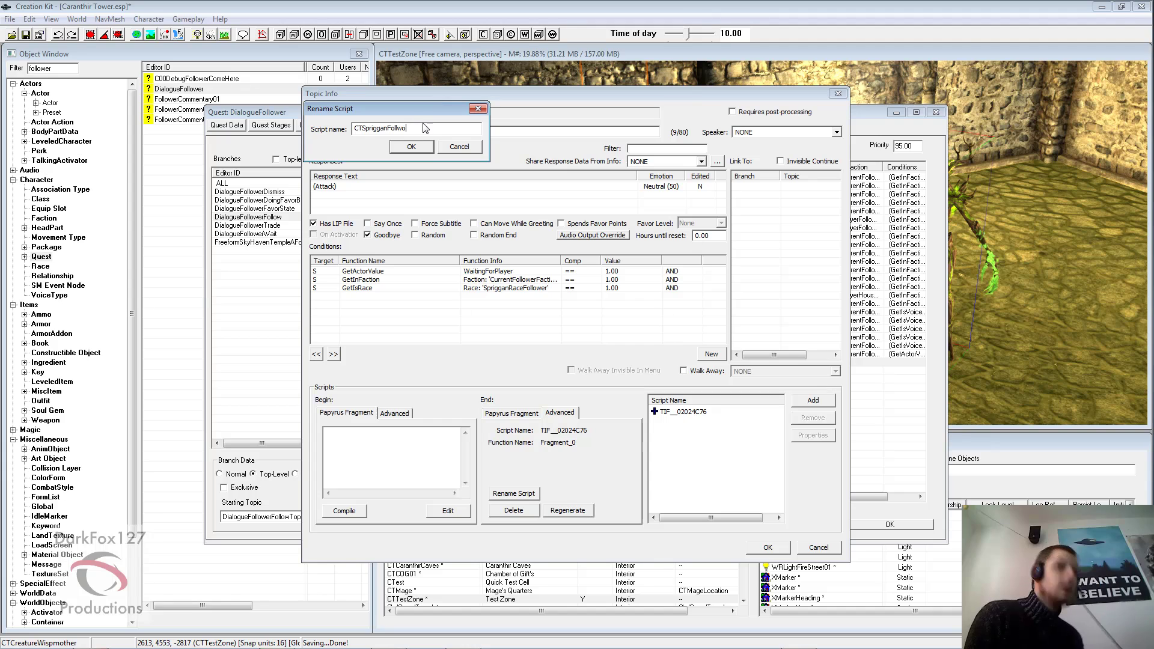
text(we)
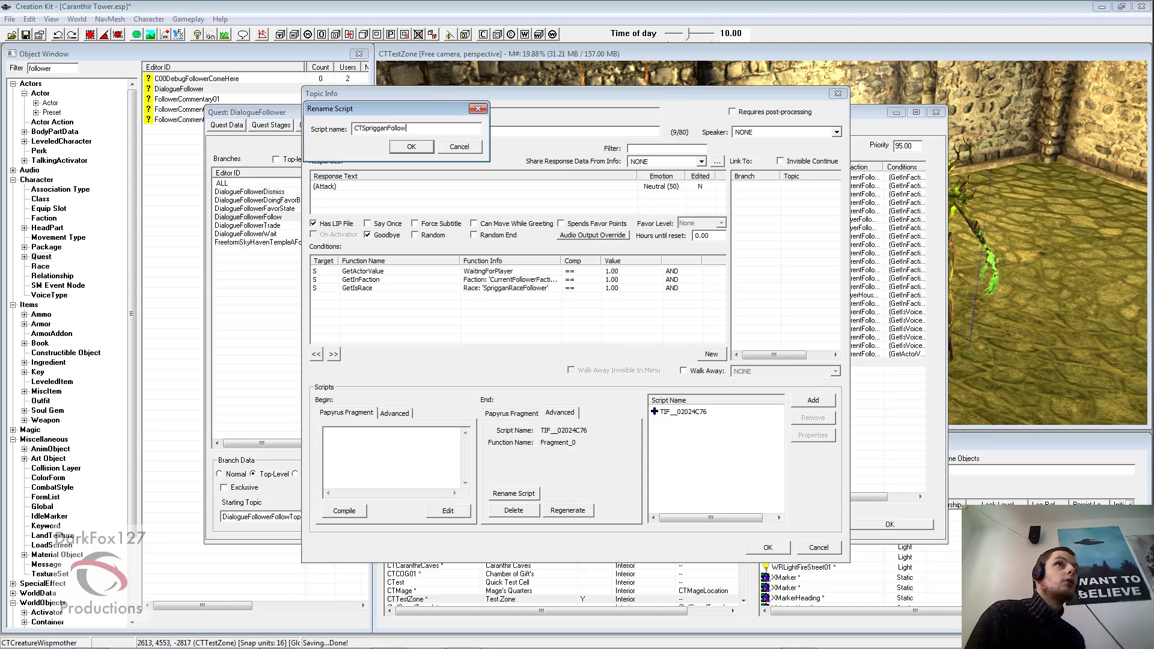
click(411, 147)
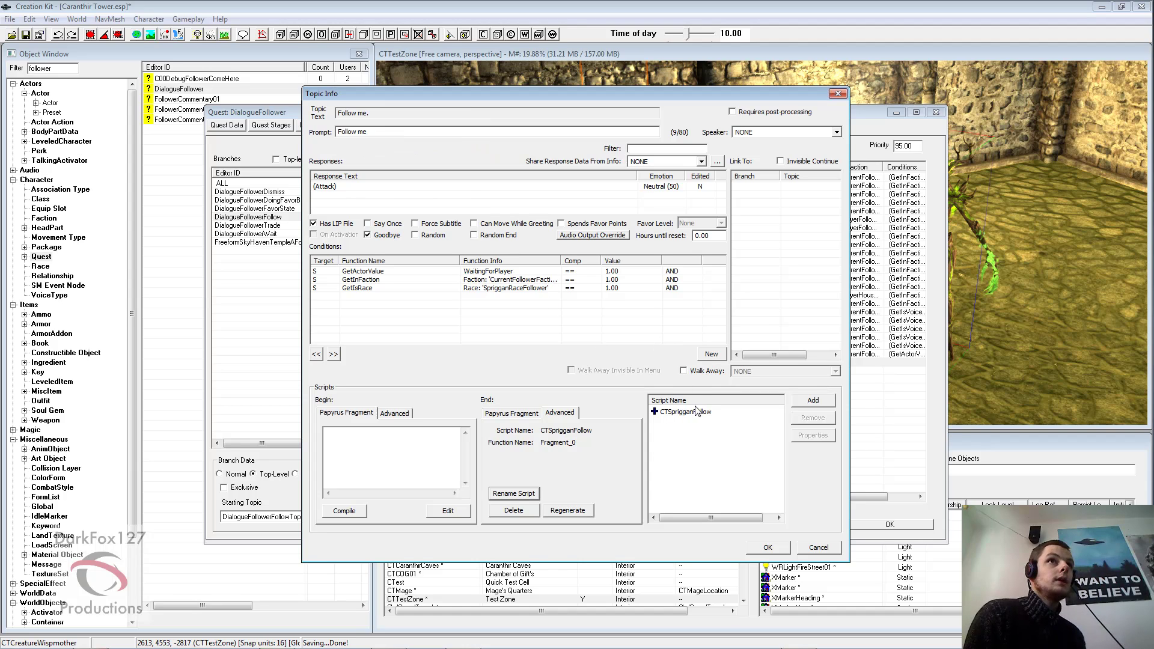
Replace the entire source of the CTSprigganFollow script with the complete AnimalFollow fragment block copied from the browser's script page
right_click(690, 413)
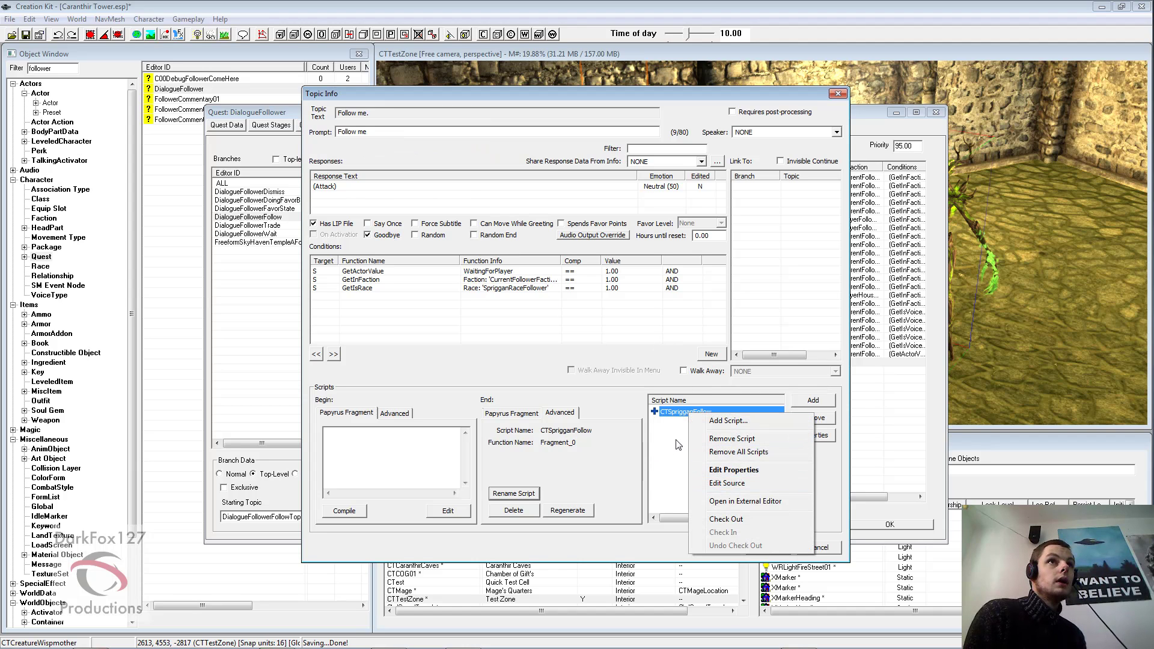
click(726, 486)
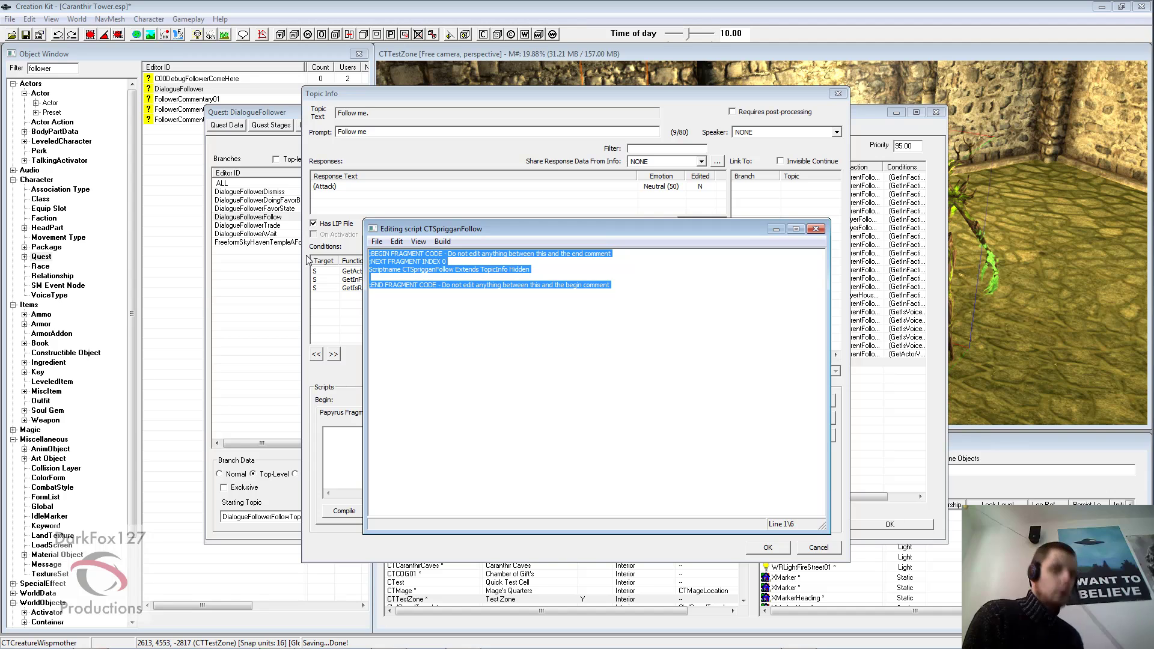
key(Delete)
mouse_move(127, 645)
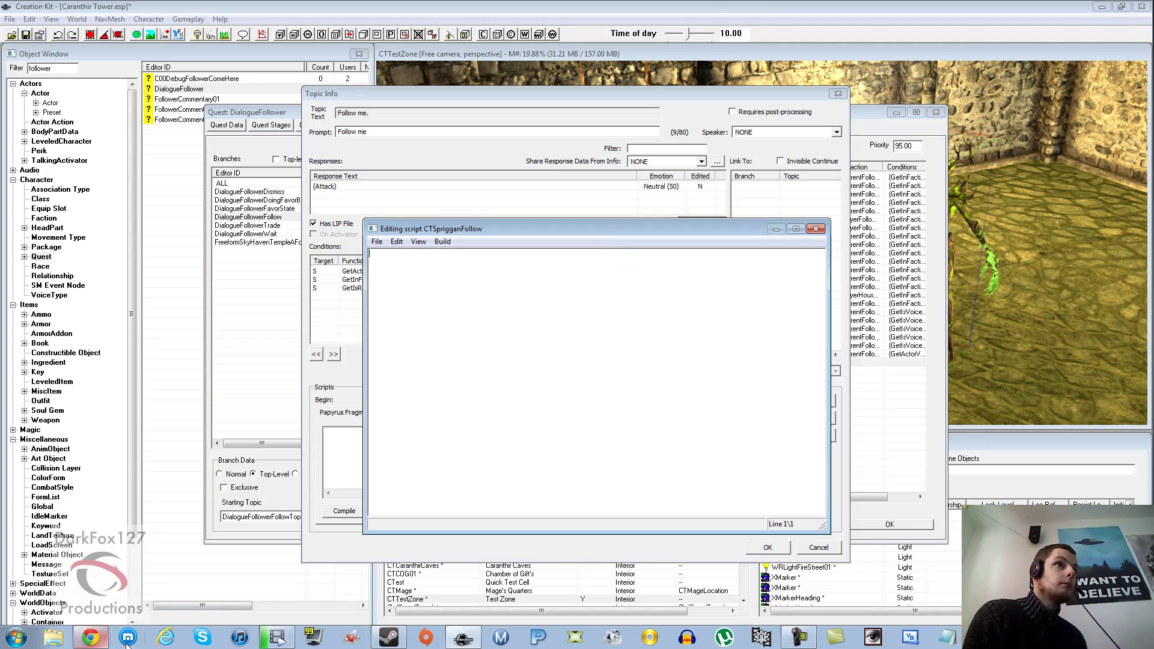
click(90, 638)
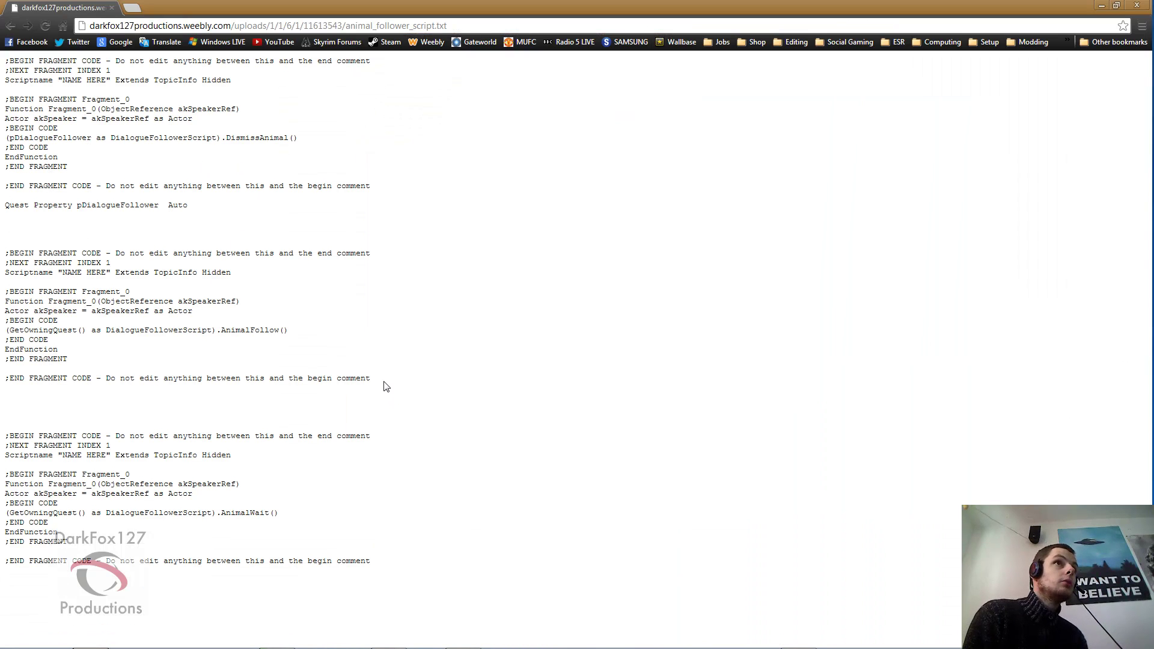
drag(384, 383, 2, 251)
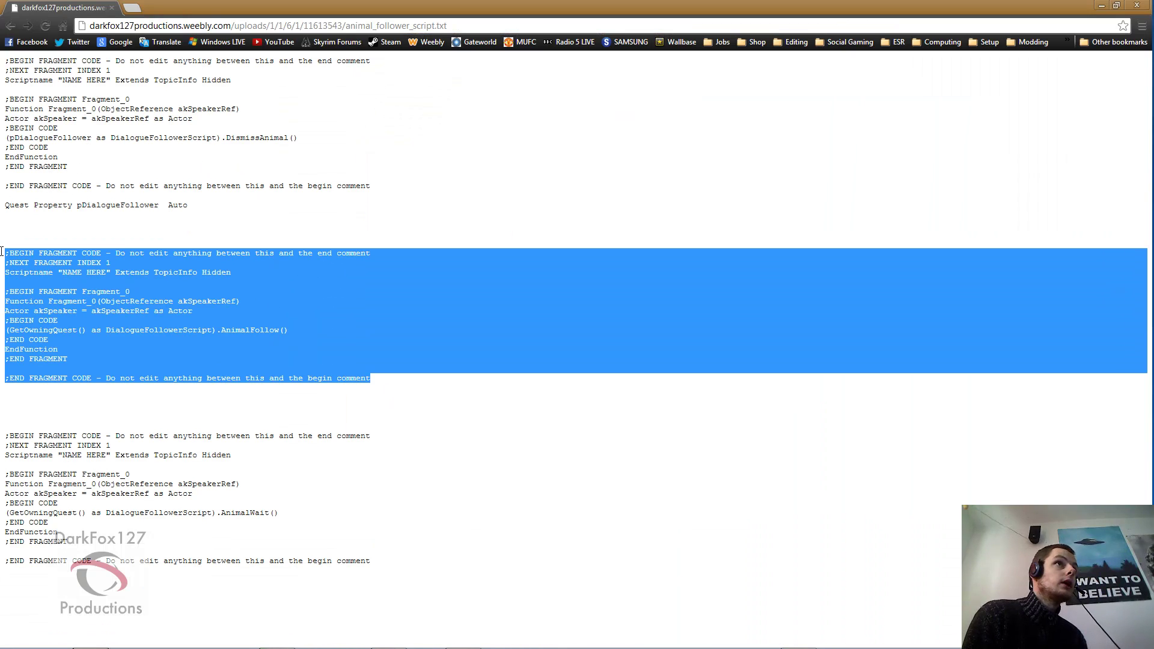
right_click(38, 272)
click(64, 289)
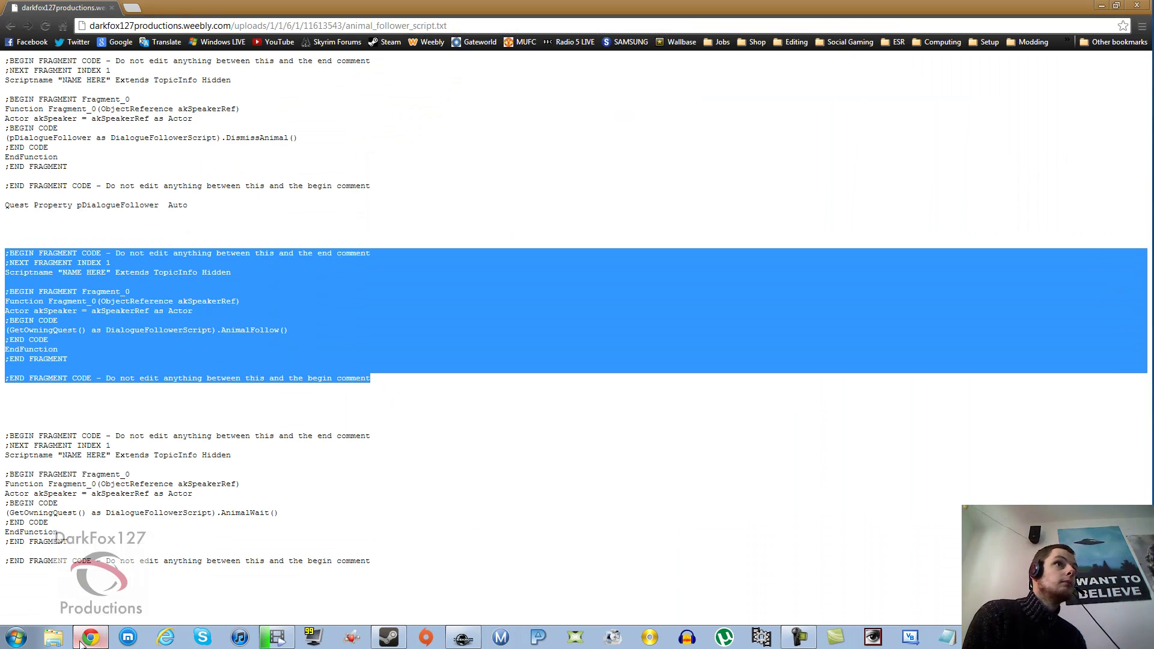
click(88, 641)
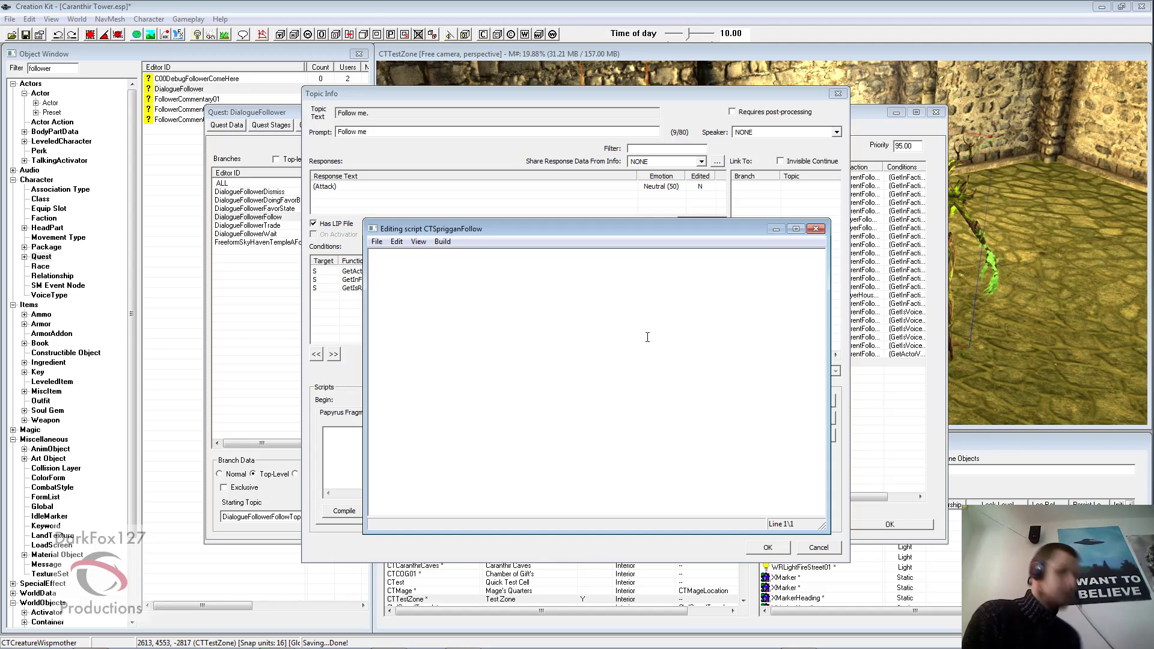
key(ctrl+v)
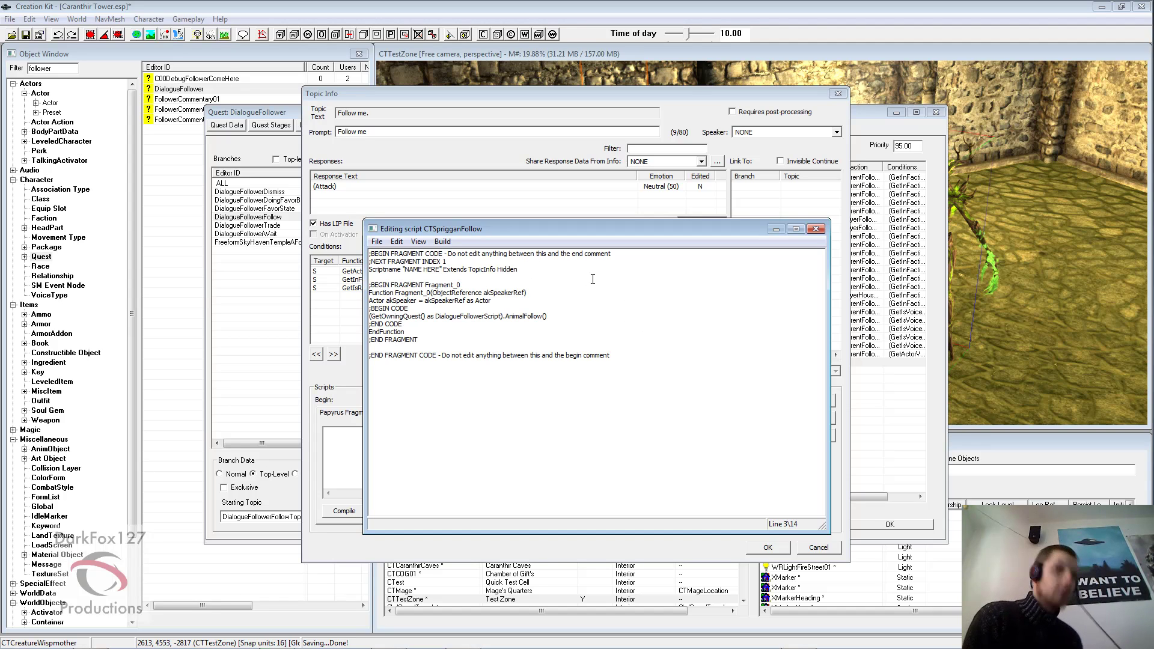
Replace the "NAME HERE" placeholder, including its quotes, in the Scriptname line with CTSprigganFollow
key(BackSpace)
key(BackSpace)
key(BackSpace)
key(BackSpace)
key(BackSpace)
key(BackSpace)
key(BackSpace)
key(BackSpace)
key(BackSpace)
key(BackSpace)
key(BackSpace)
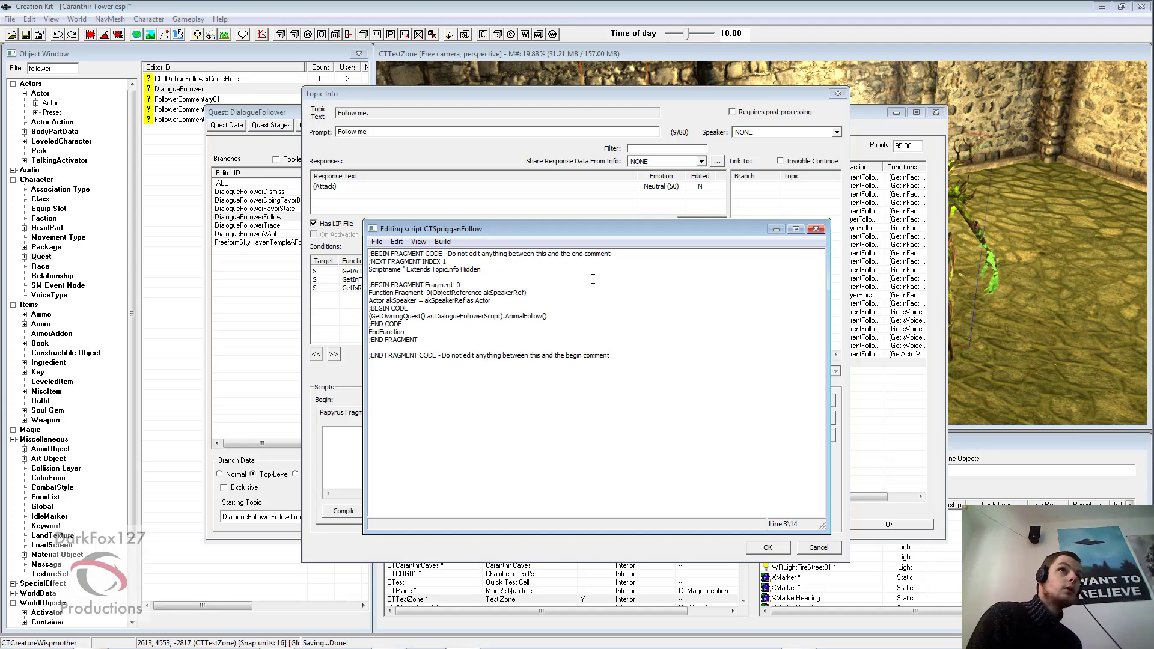
key(BackSpace)
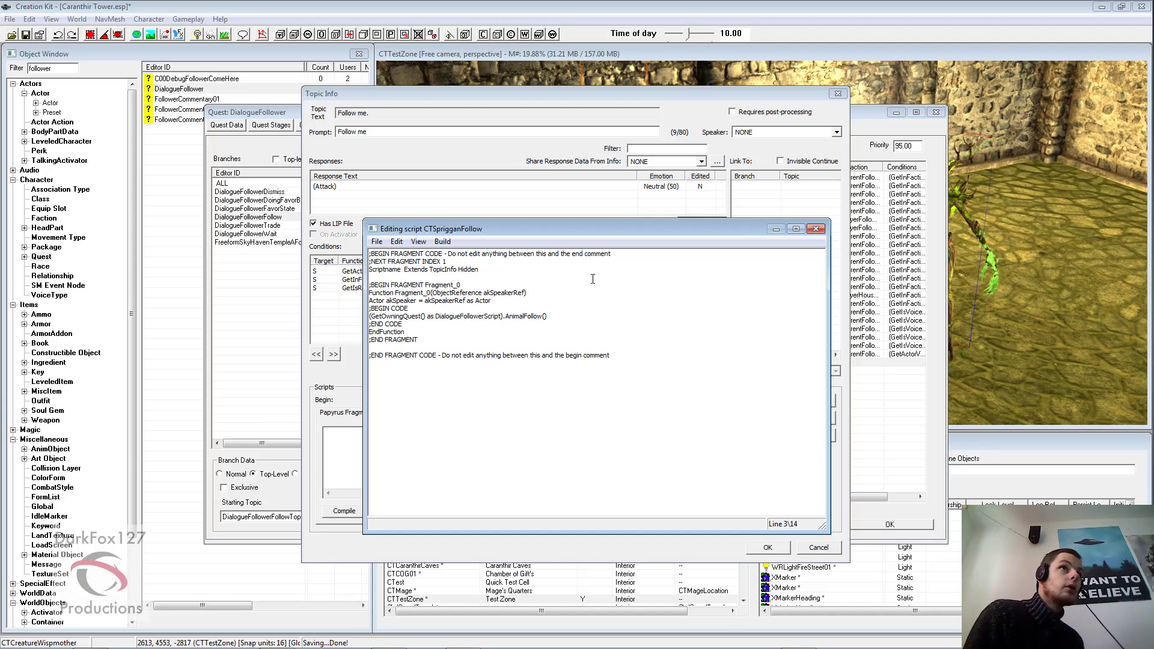
text(CTSprig)
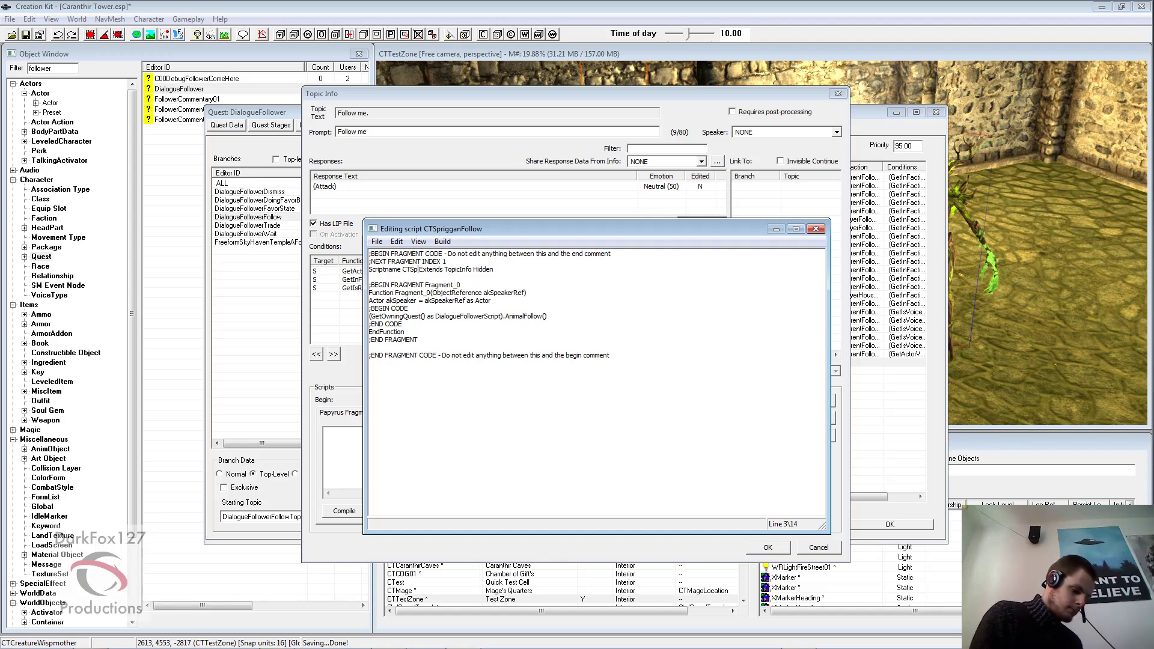
text(ganFollow)
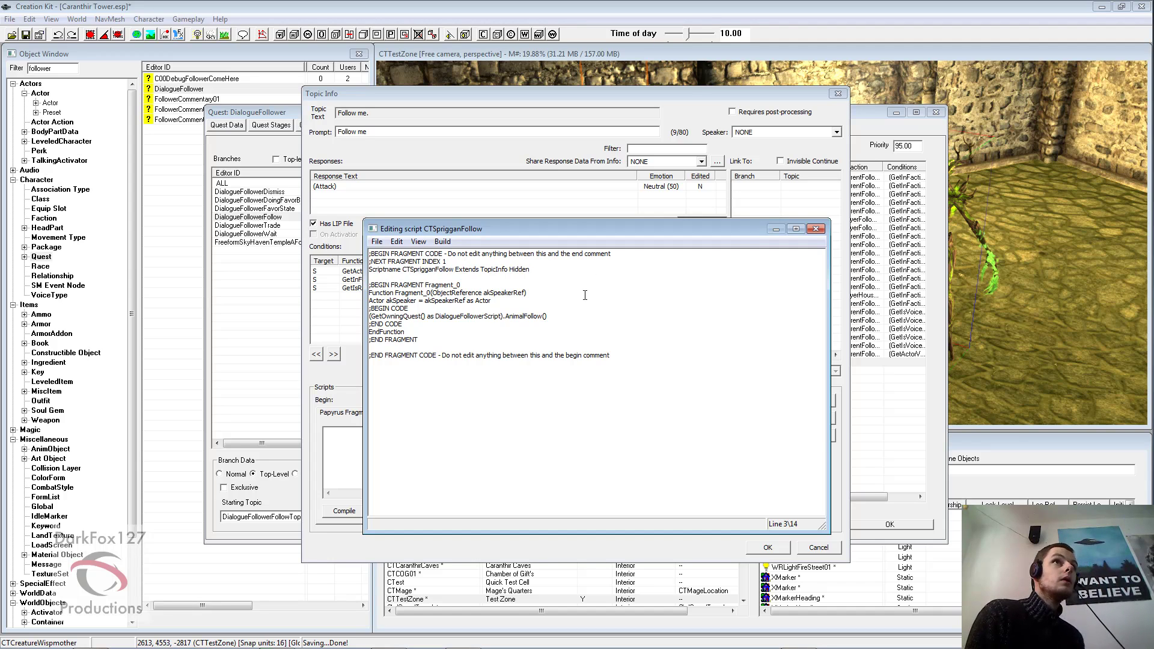
Save and compile the CTSprigganFollow script, and close its source editor
click(377, 241)
click(421, 278)
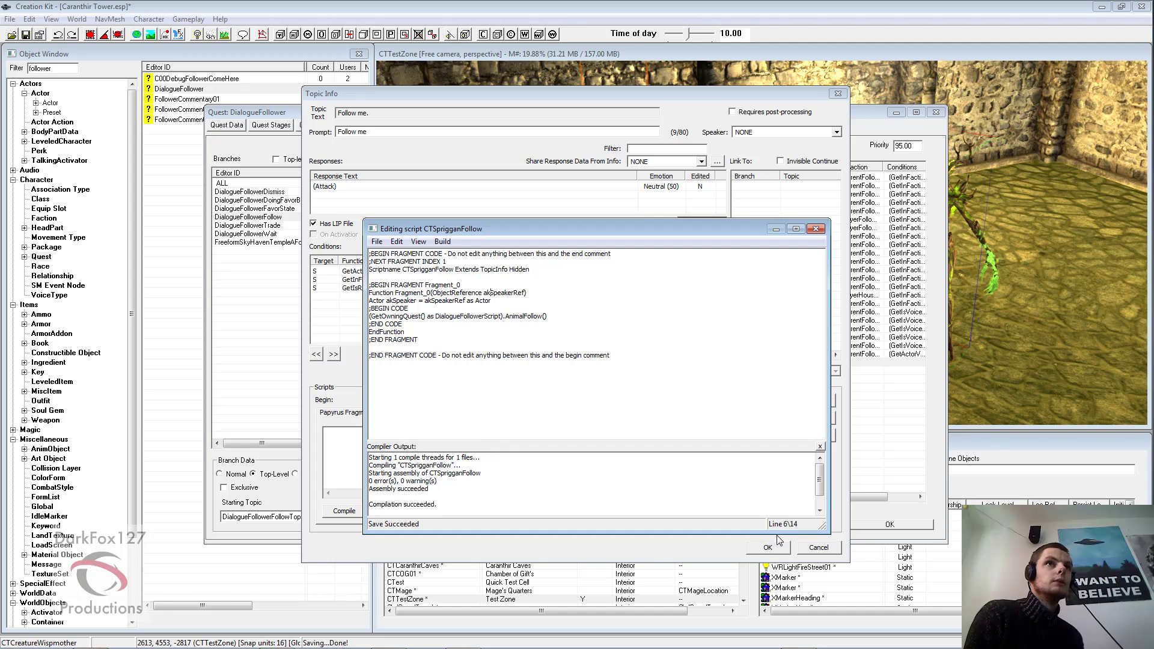
click(815, 228)
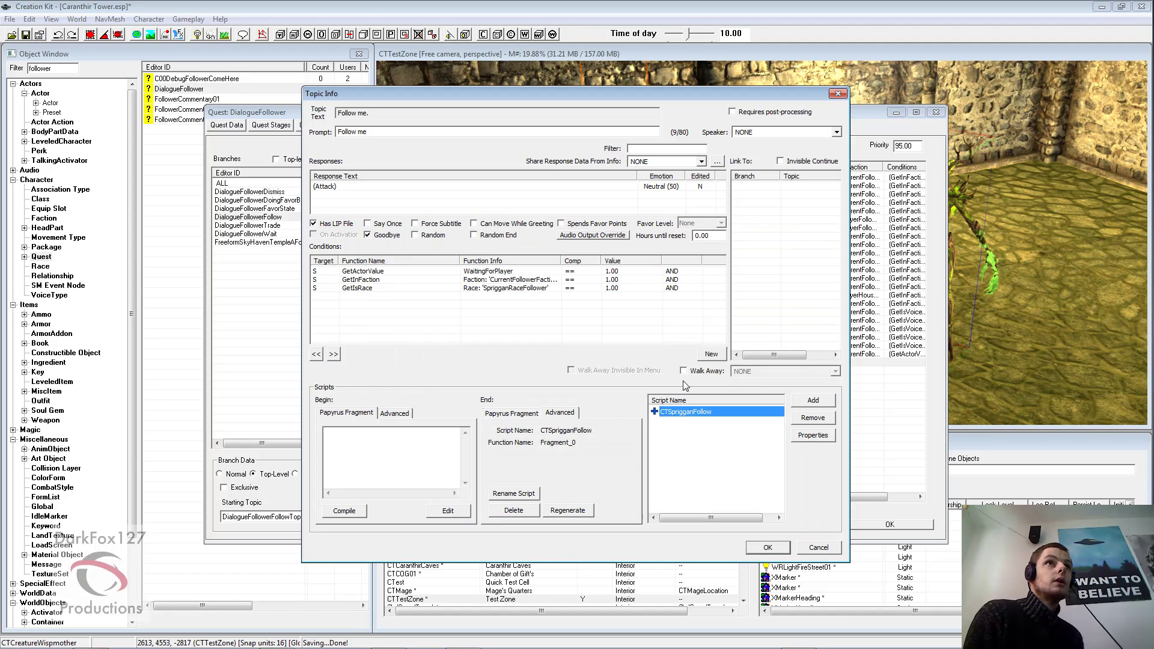
Accept the finished spriggan "Follow me" topic info and return to the quest's player dialogue
right_click(668, 421)
click(655, 439)
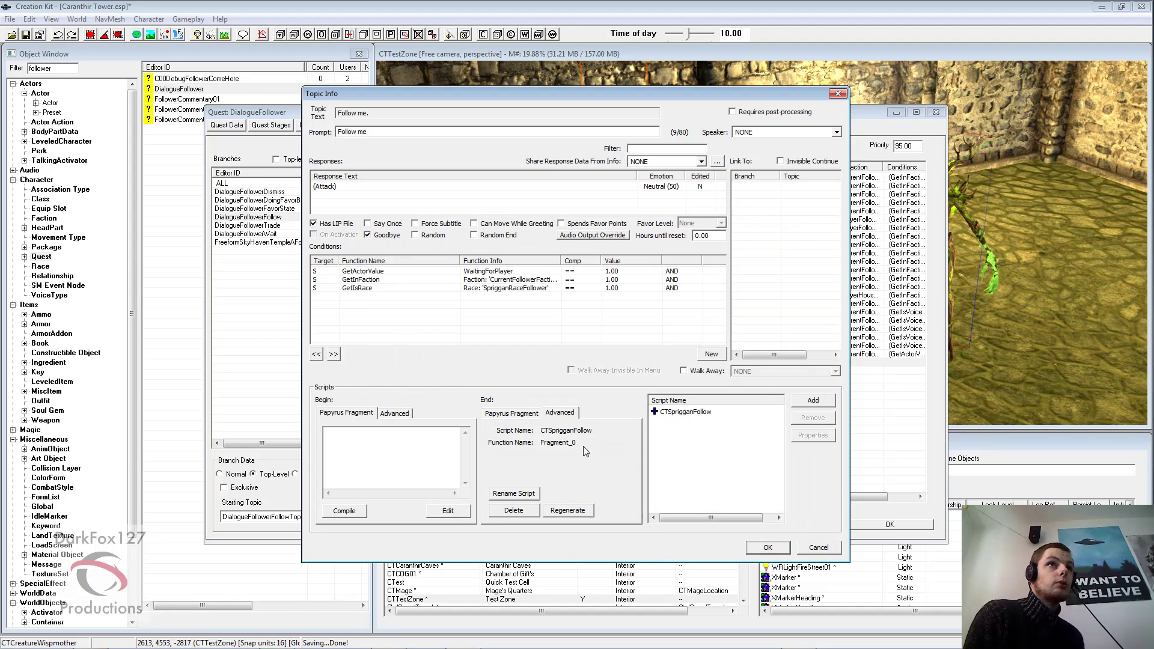
click(563, 288)
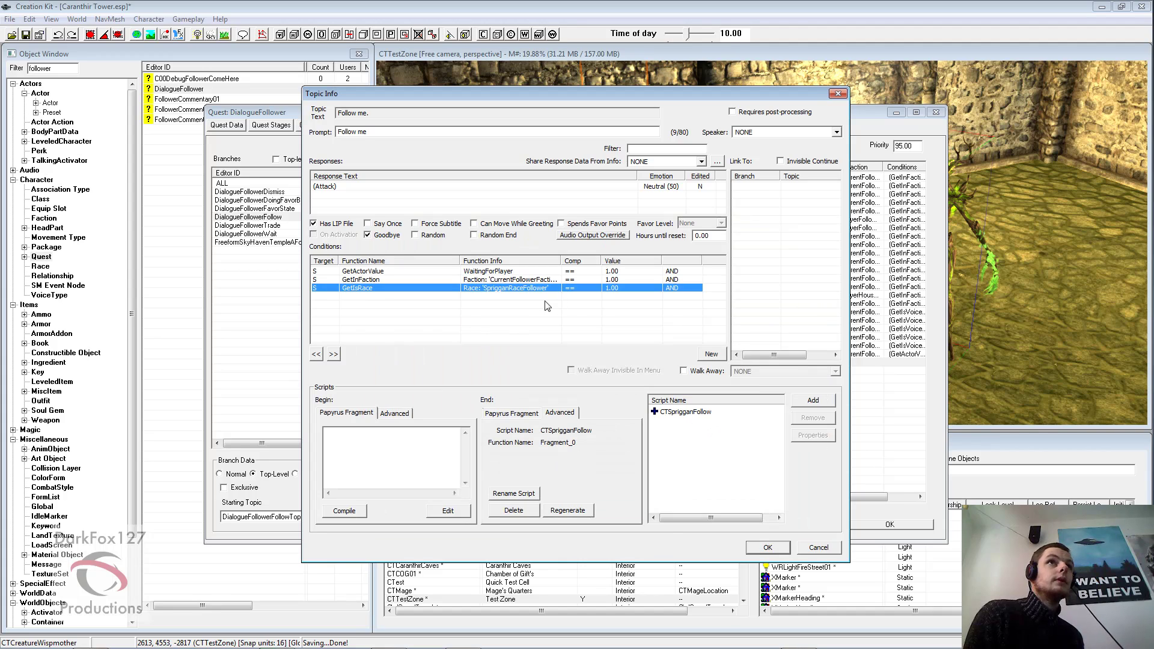
click(761, 546)
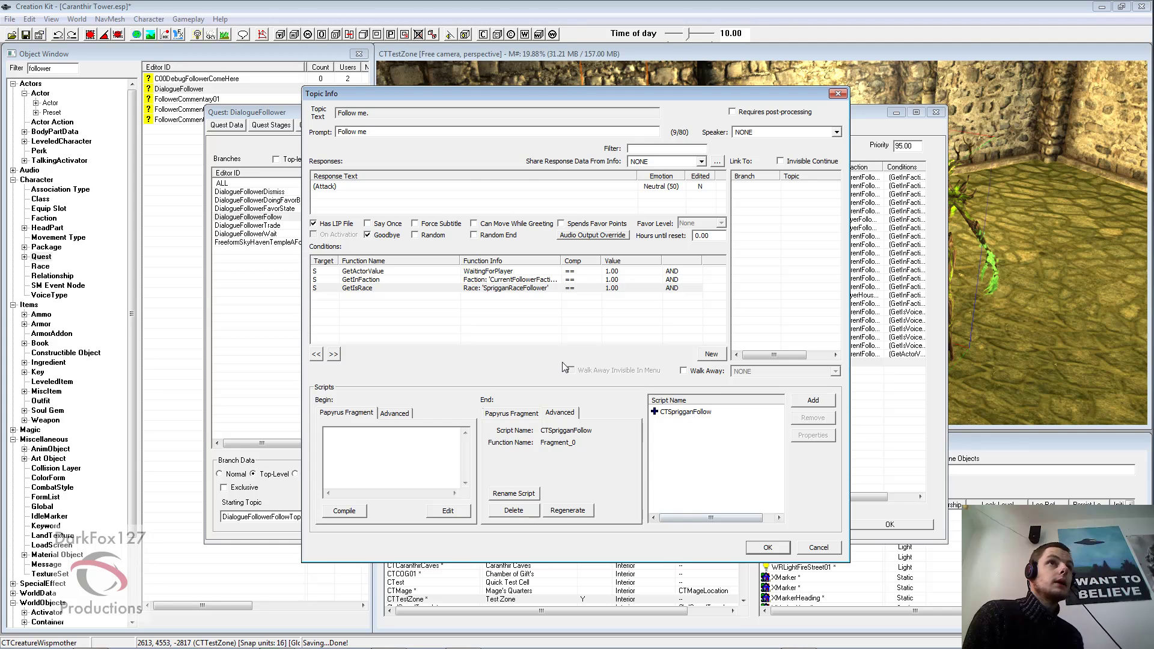
Look through the infos of the DialogueFollowerWait and DialogueFollowerTrade branches
click(257, 234)
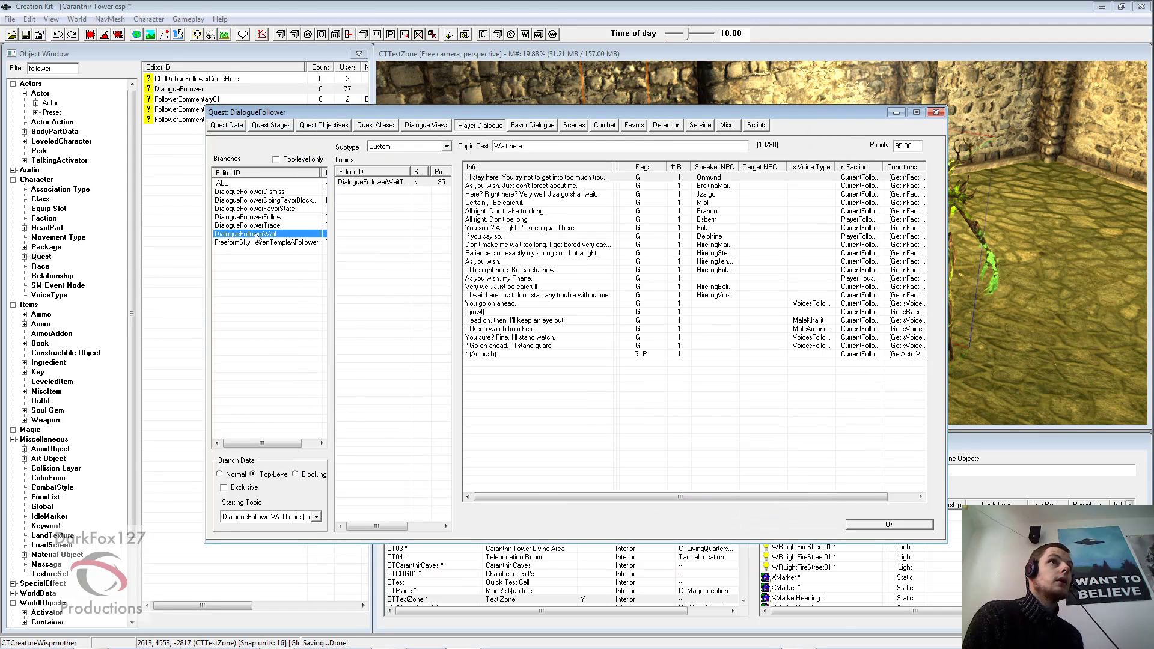
click(271, 225)
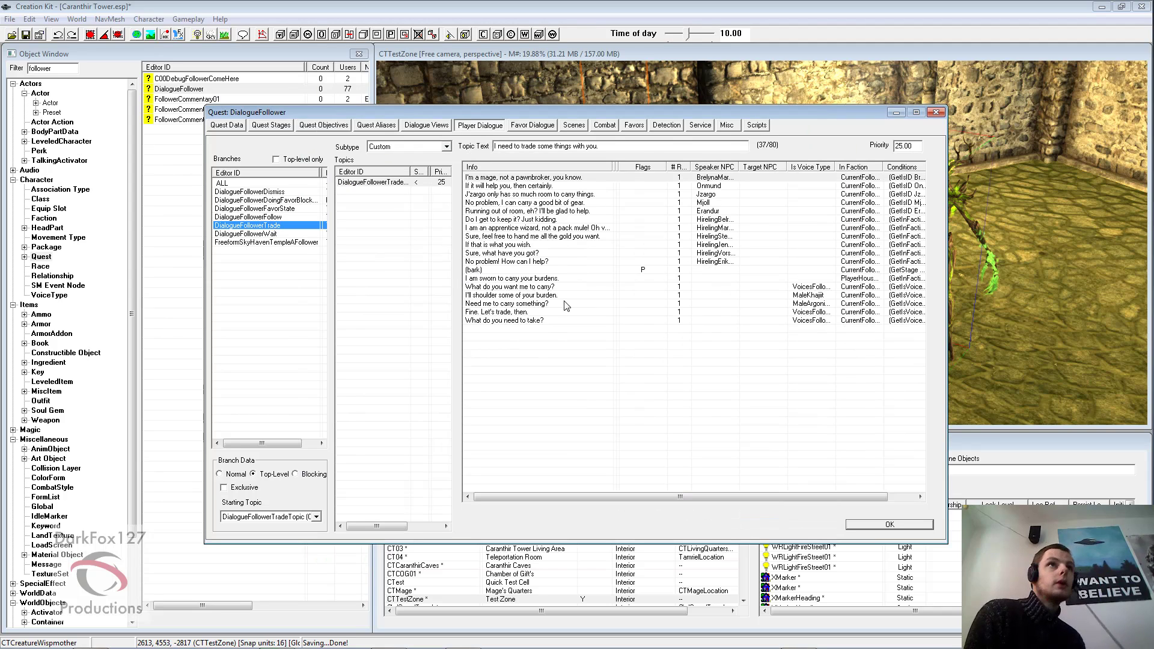
Inspect the conditions and end script fragment of the (bark) info in the DialogueFollowerTrade topic, and close it without changes
click(487, 275)
double_click(487, 272)
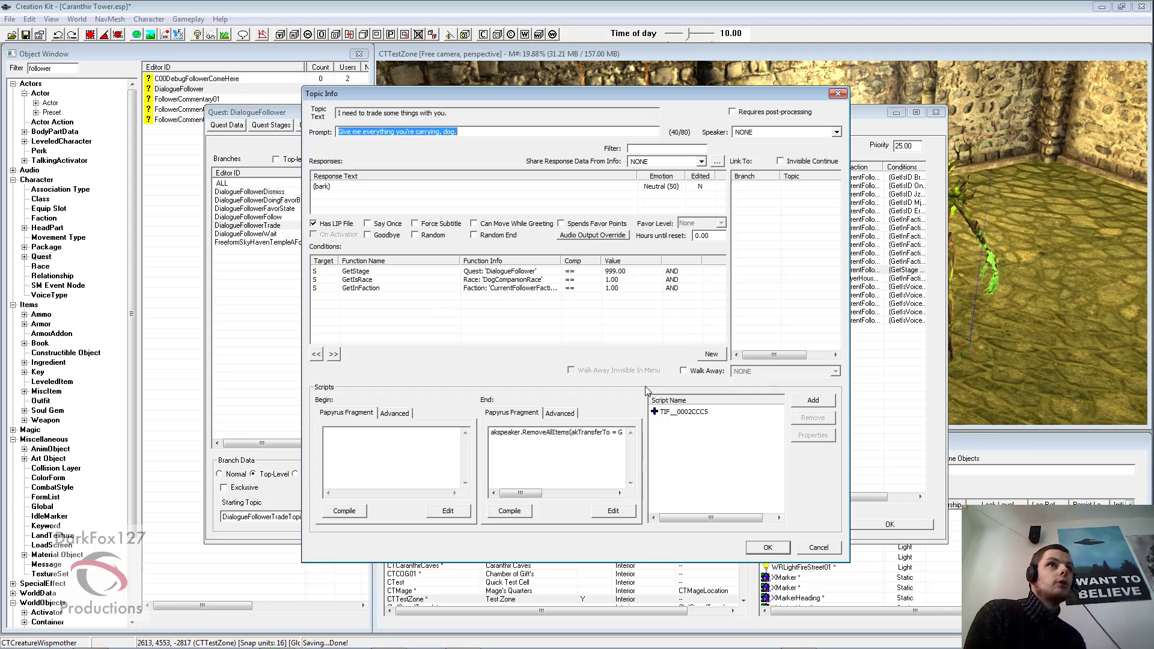
click(597, 433)
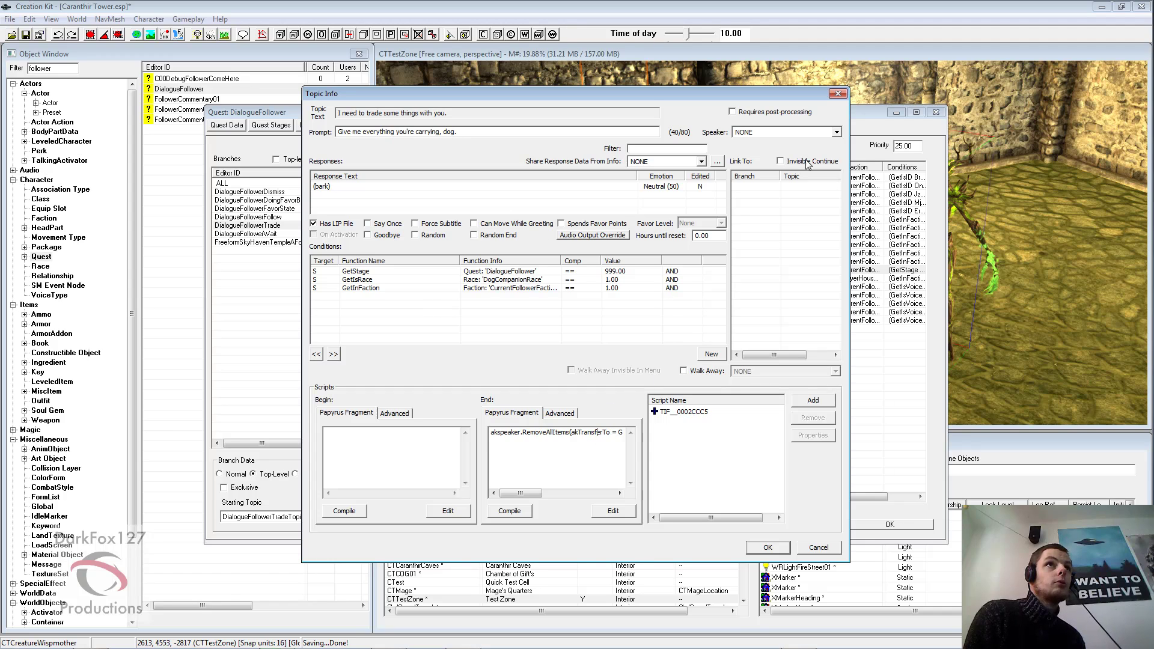
click(838, 95)
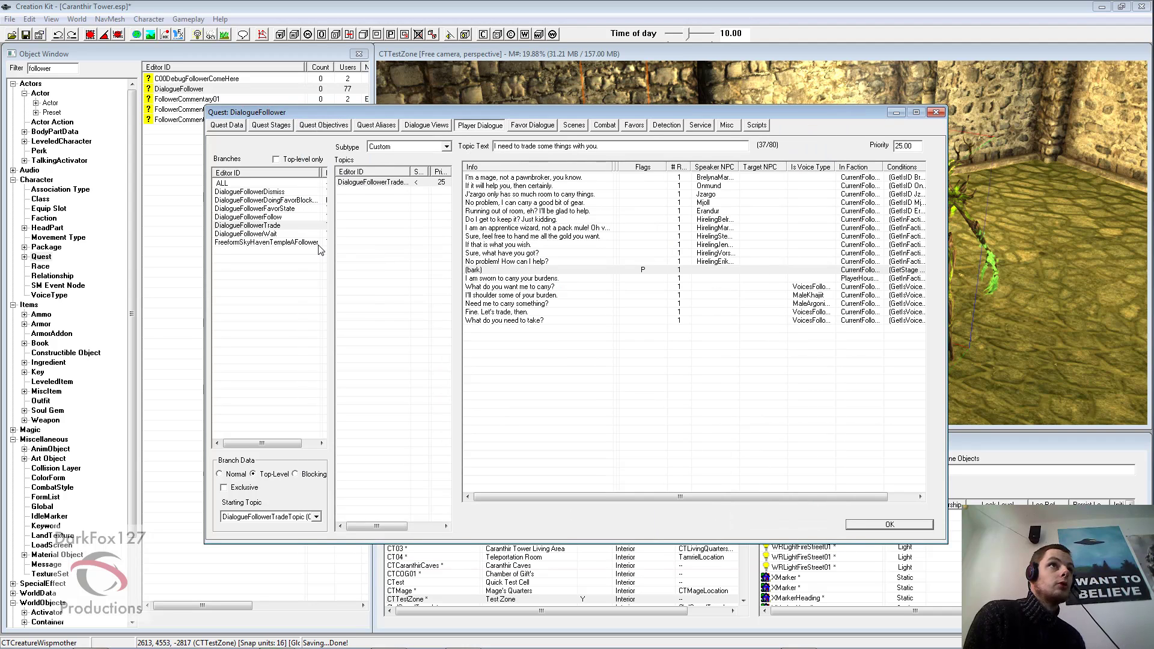
Create a new info in the DialogueFollowerWait branch's "Wait here." topic with the response text (Attack)
click(271, 235)
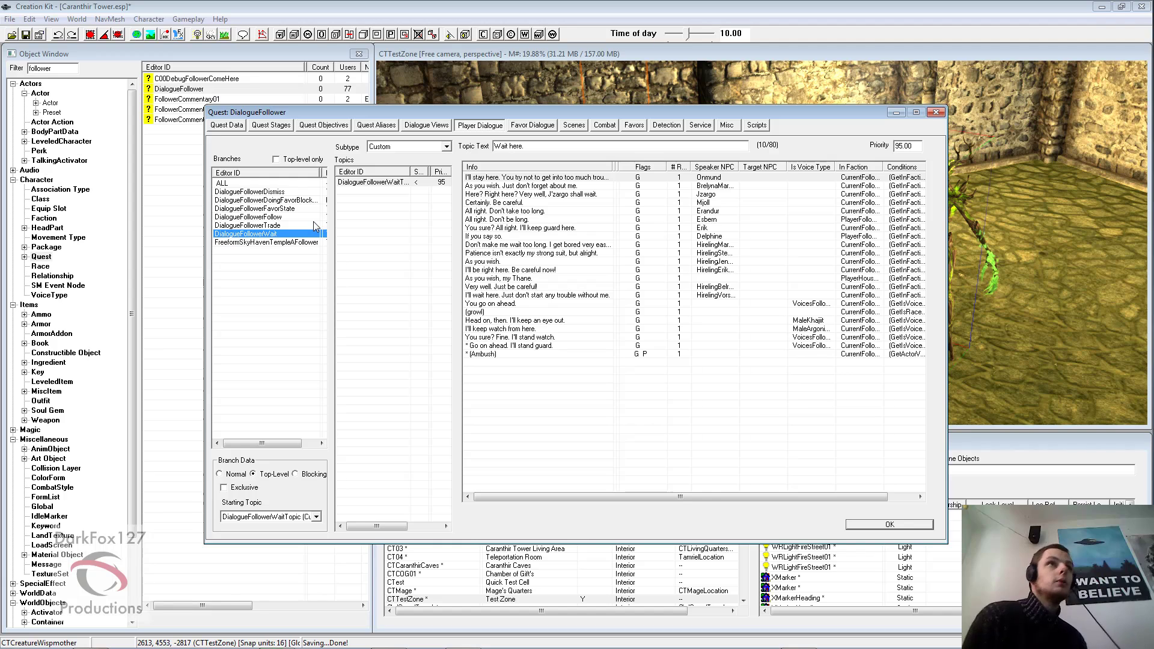
click(512, 321)
click(508, 330)
click(500, 312)
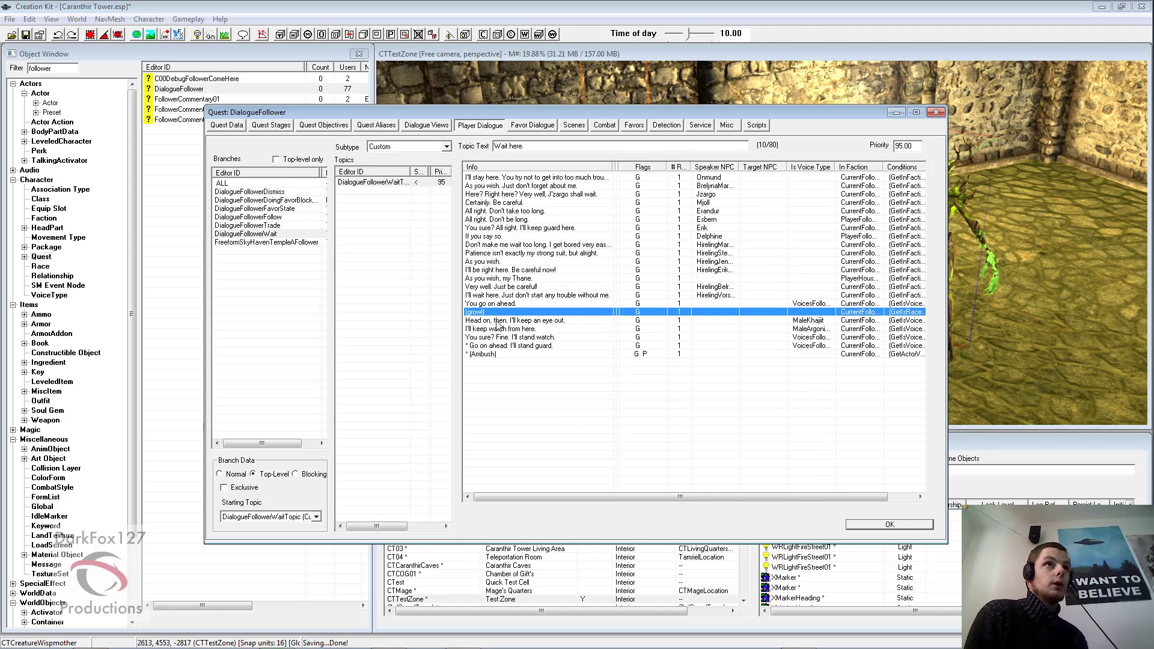
click(495, 346)
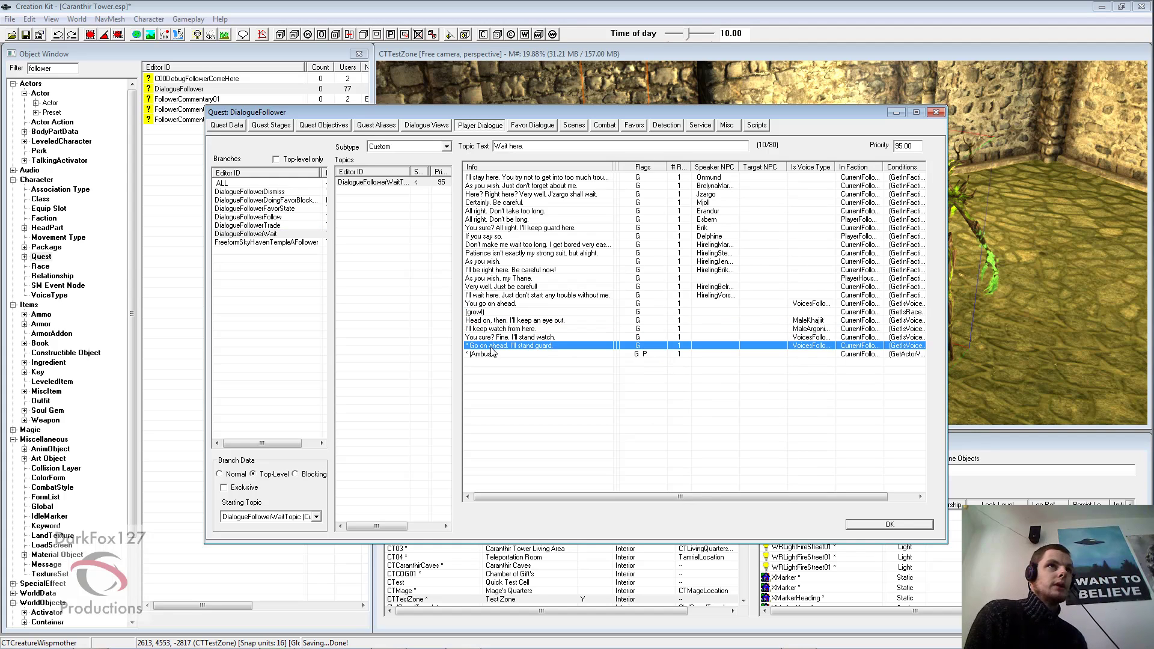
click(493, 354)
click(494, 382)
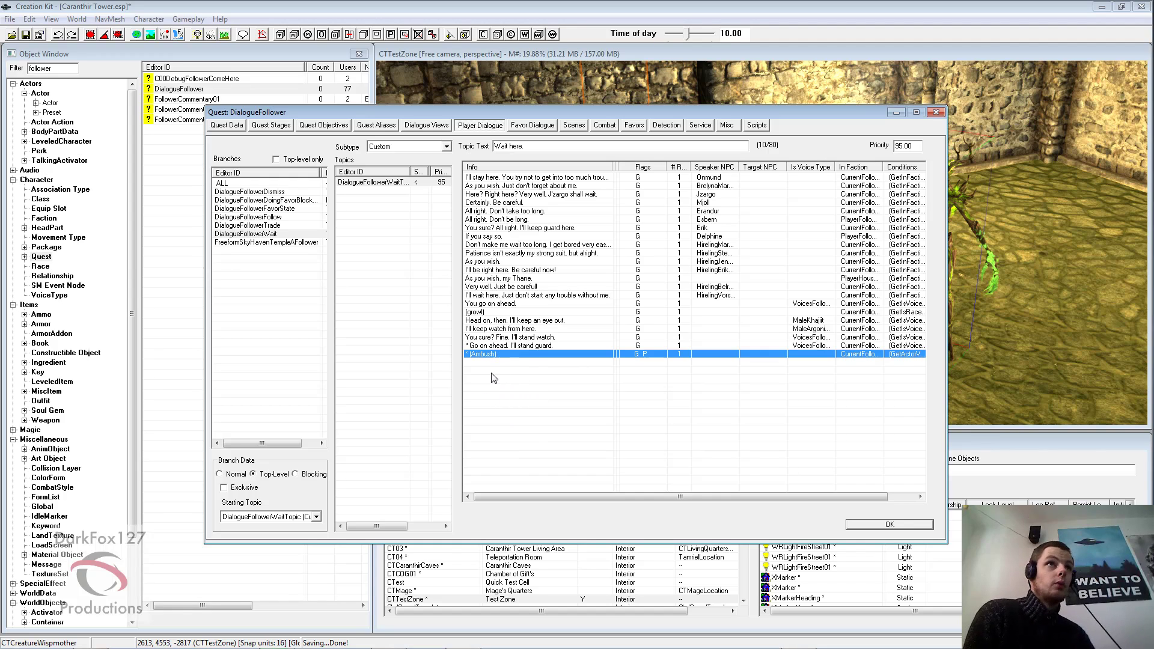
right_click(492, 377)
click(519, 384)
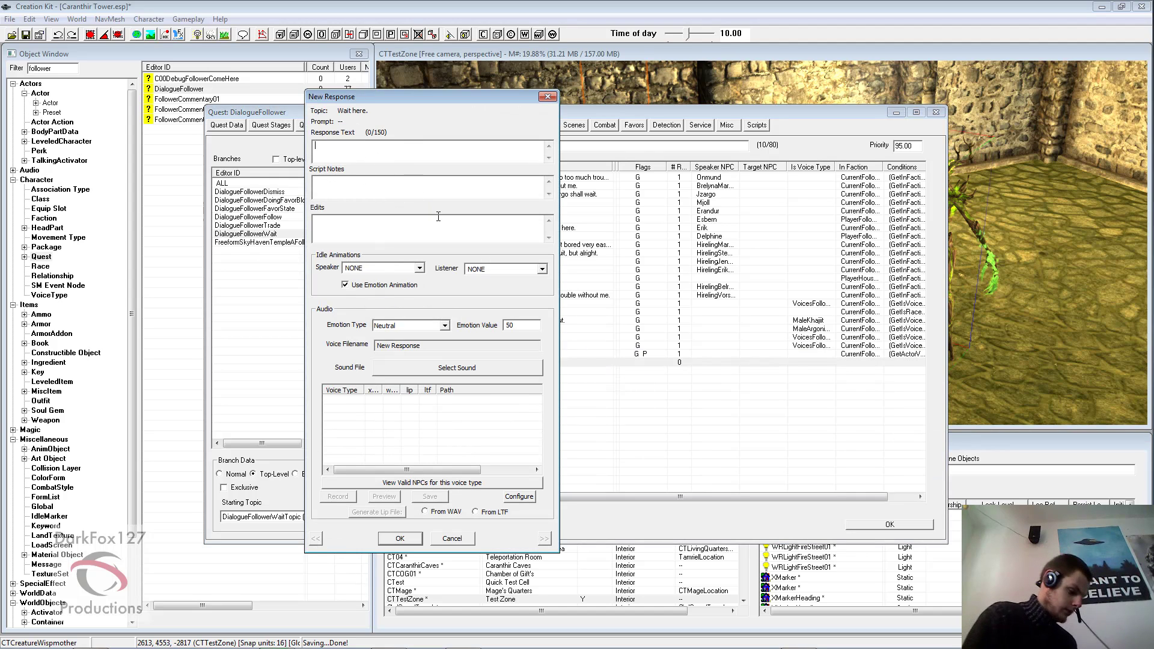
text((Attack)
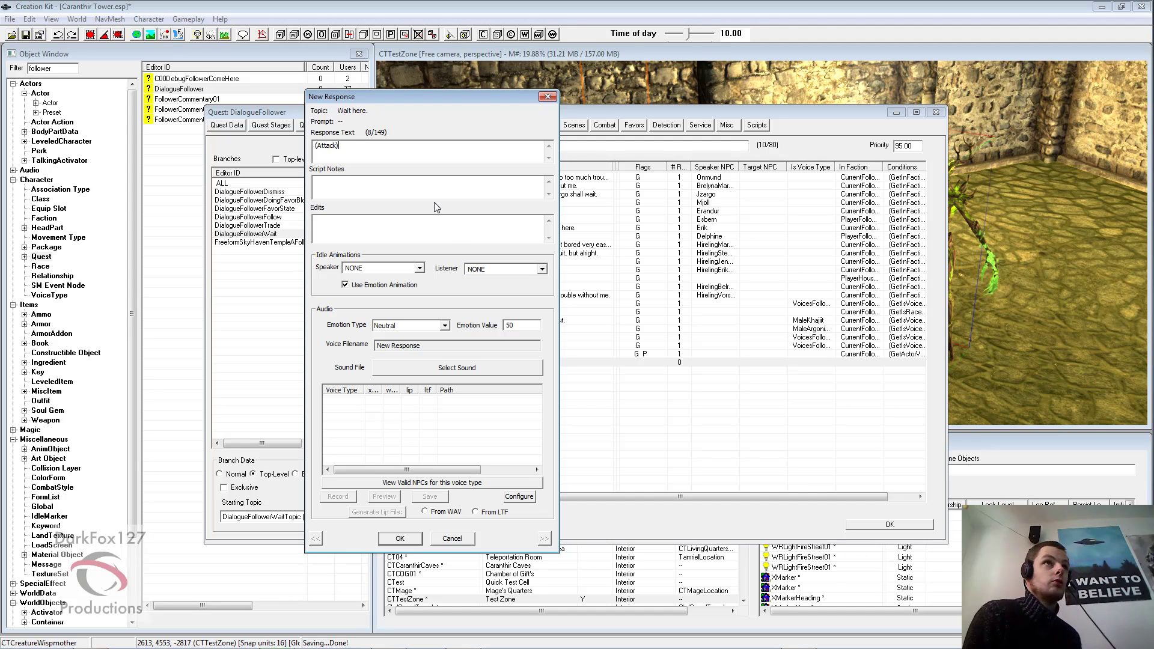
Assign the spriggan sound NPCSprigganAttackB to the new (Attack) response and accept the response
click(428, 371)
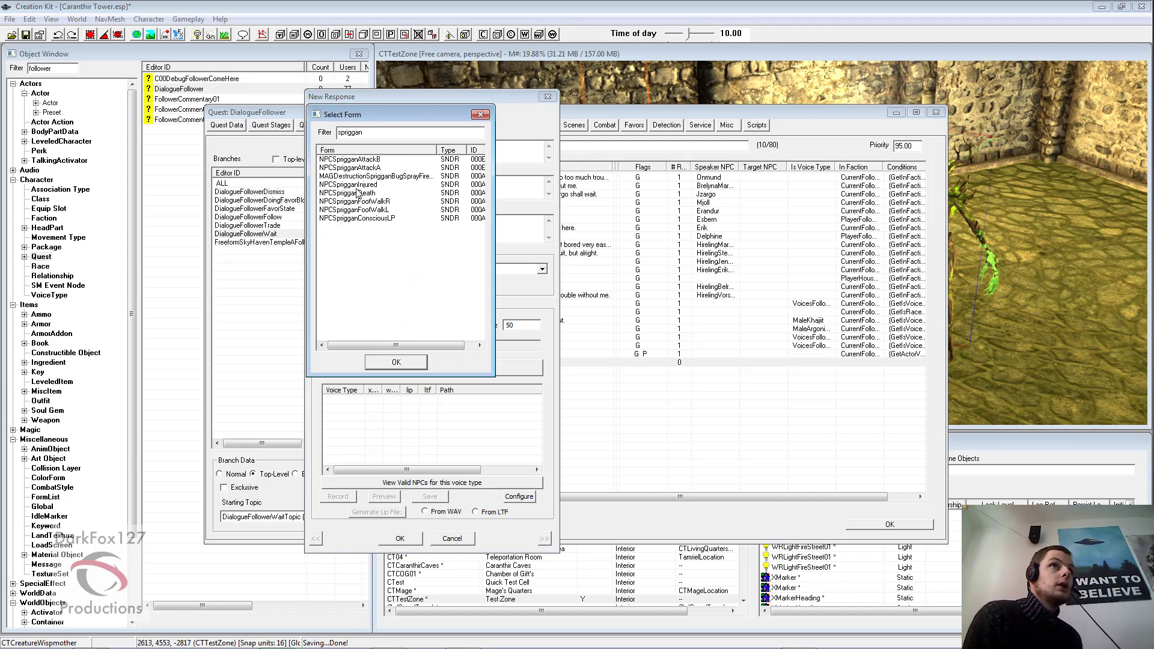
click(361, 159)
click(396, 362)
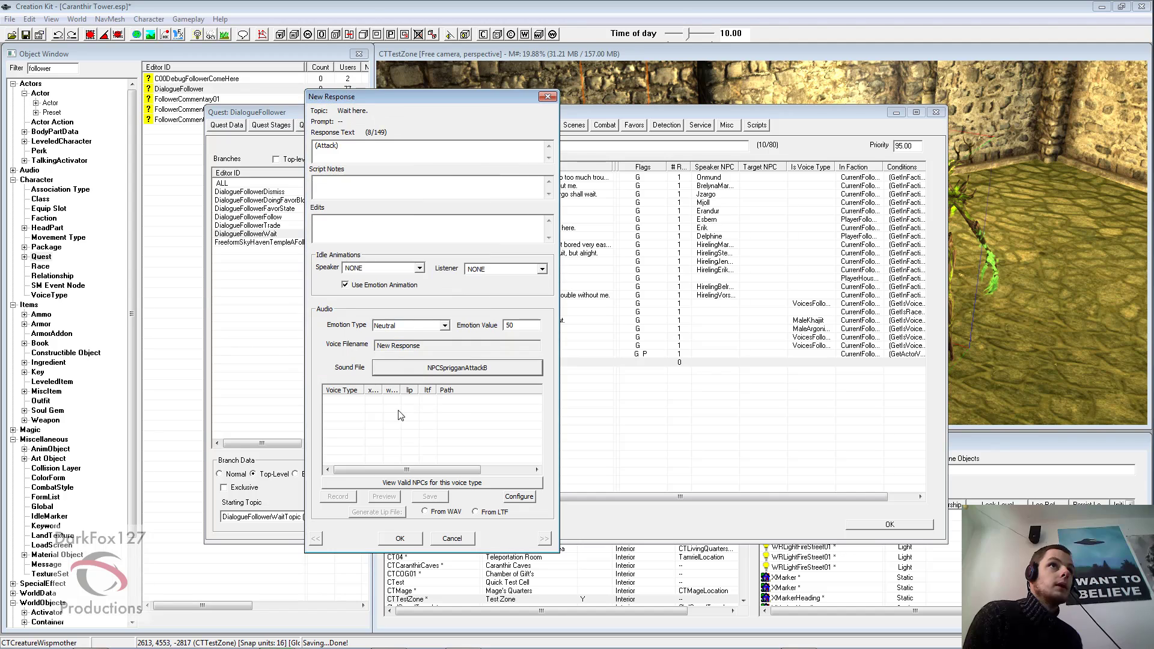
click(402, 538)
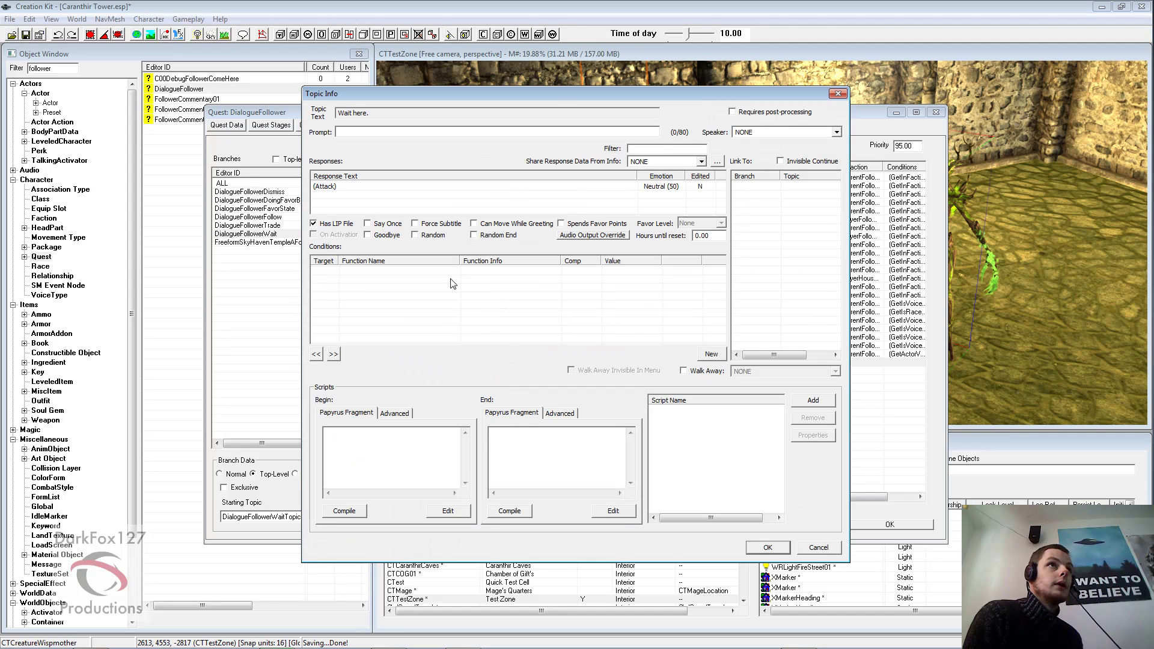
Flag the (Attack) topic info as Goodbye with the prompt "Wait here", and accept it
click(389, 234)
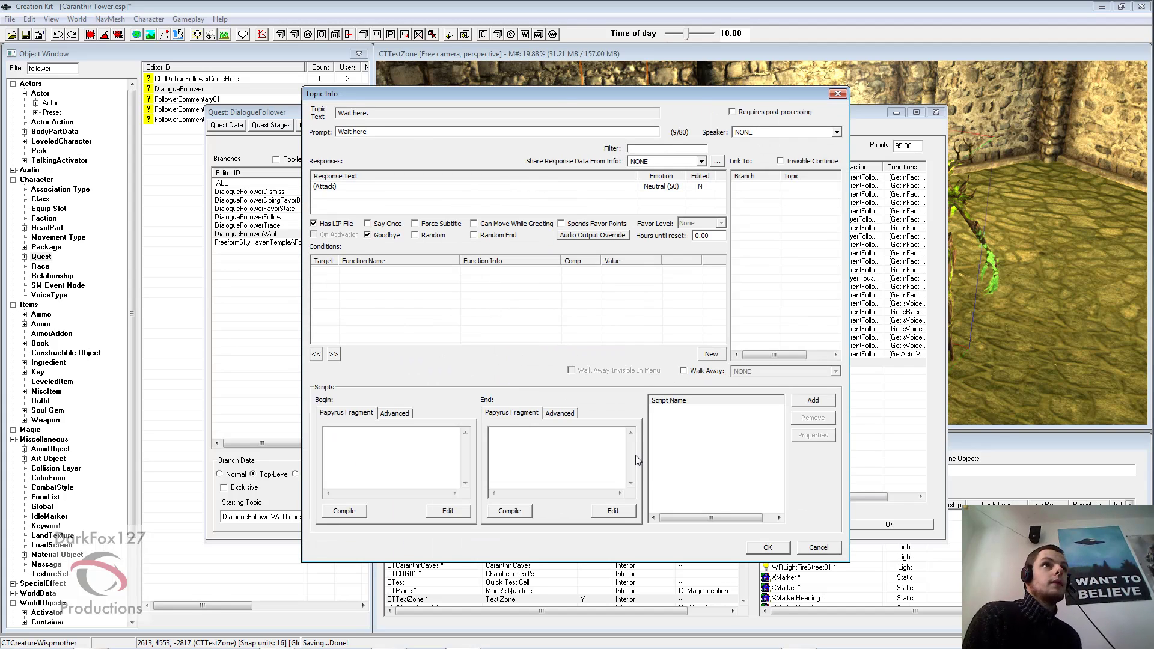
right_click(481, 298)
click(719, 342)
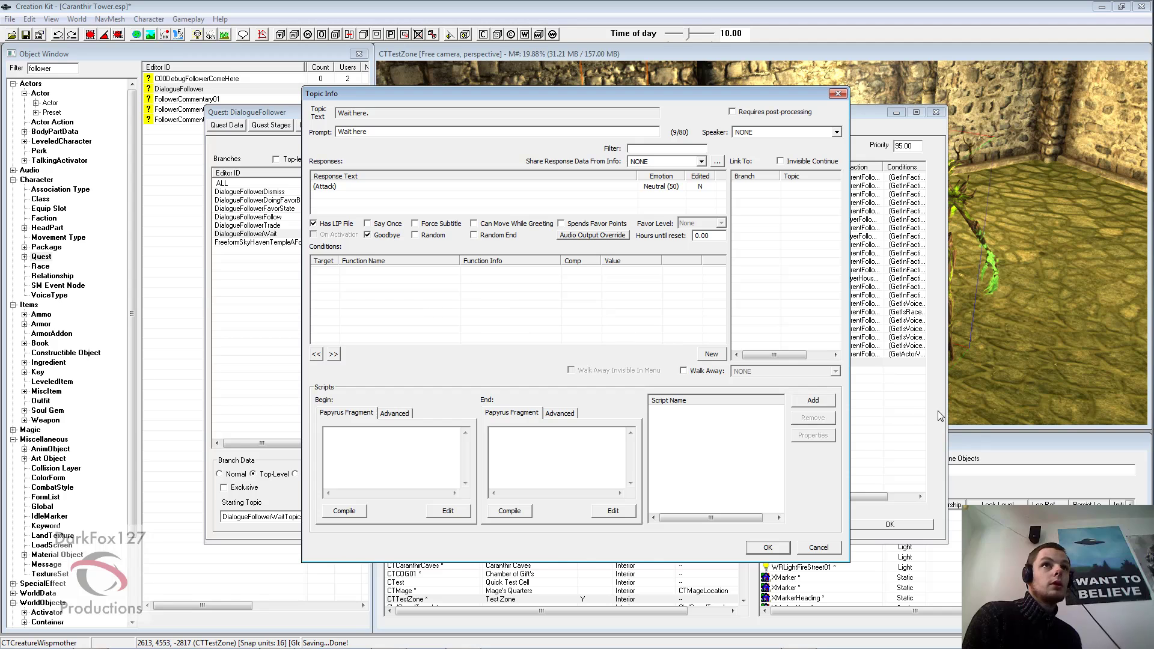
click(777, 548)
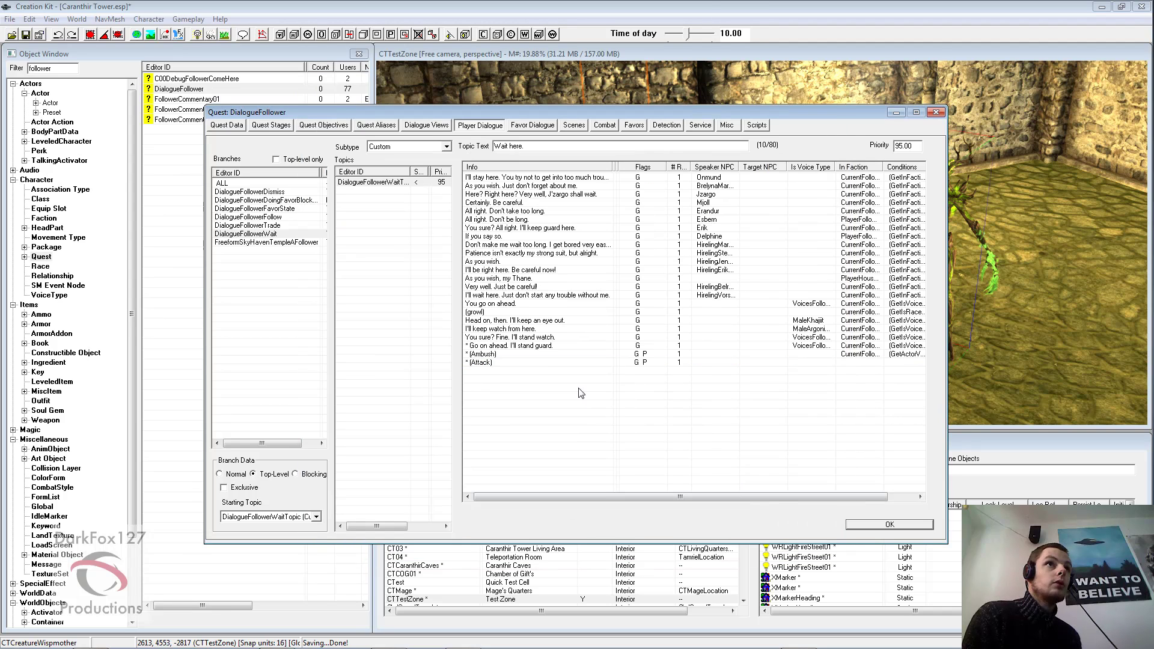
Check the conditions on the neighbouring (Ambush) wait info as a reference, and close it without changes
double_click(482, 355)
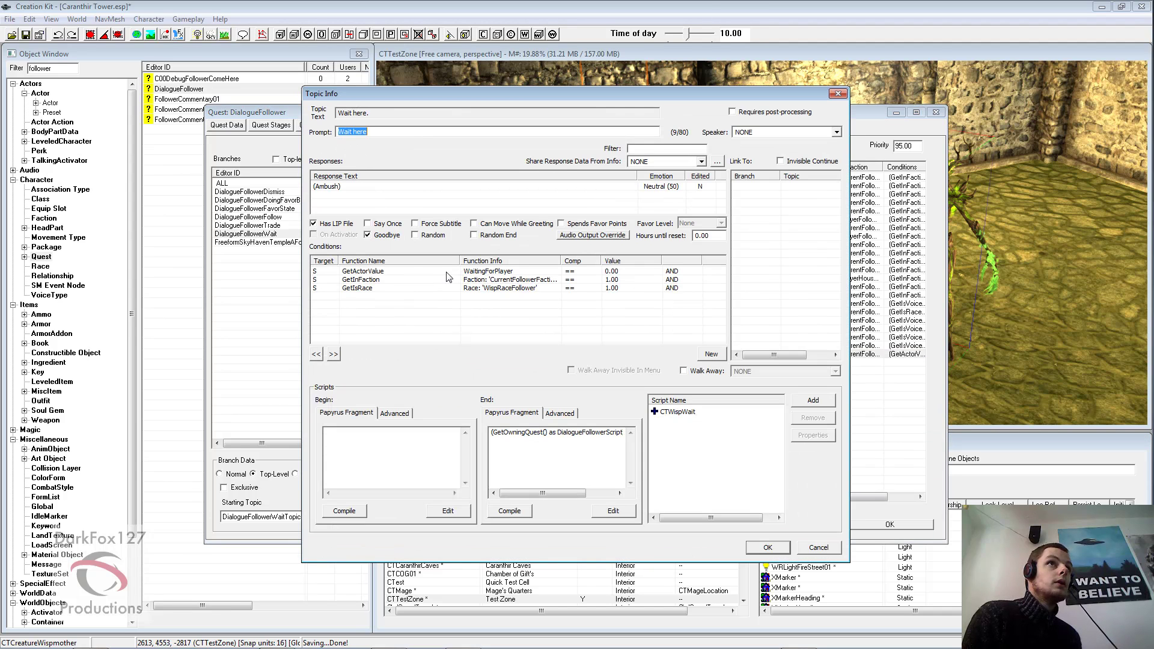
click(363, 272)
click(360, 288)
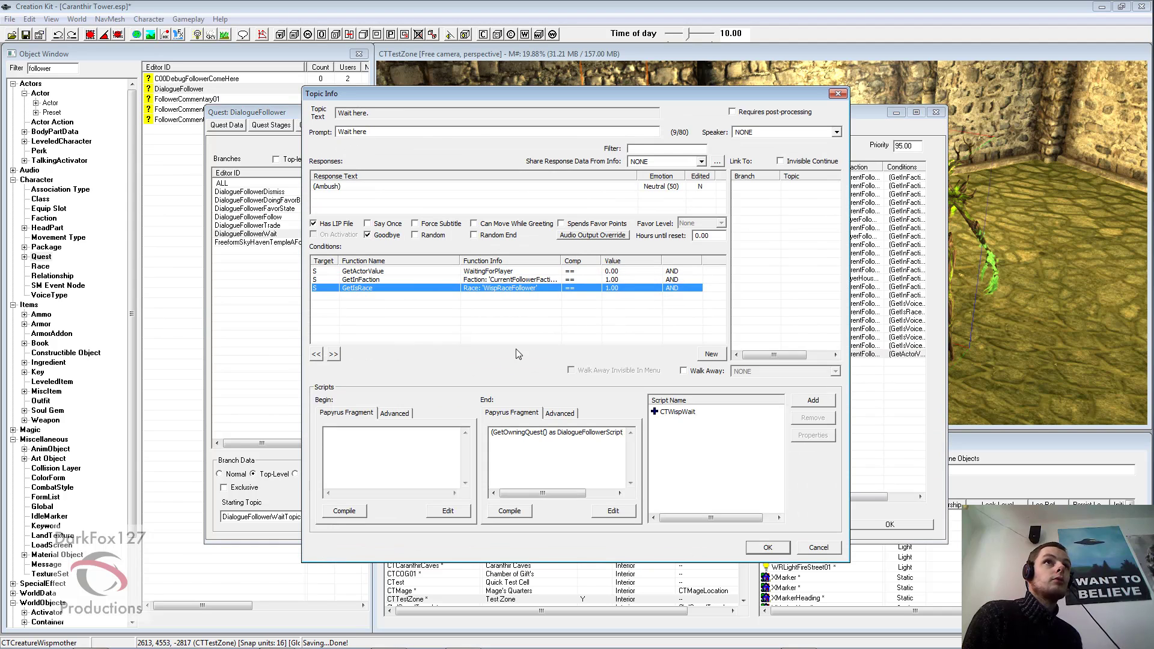
click(818, 548)
right_click(655, 390)
click(599, 407)
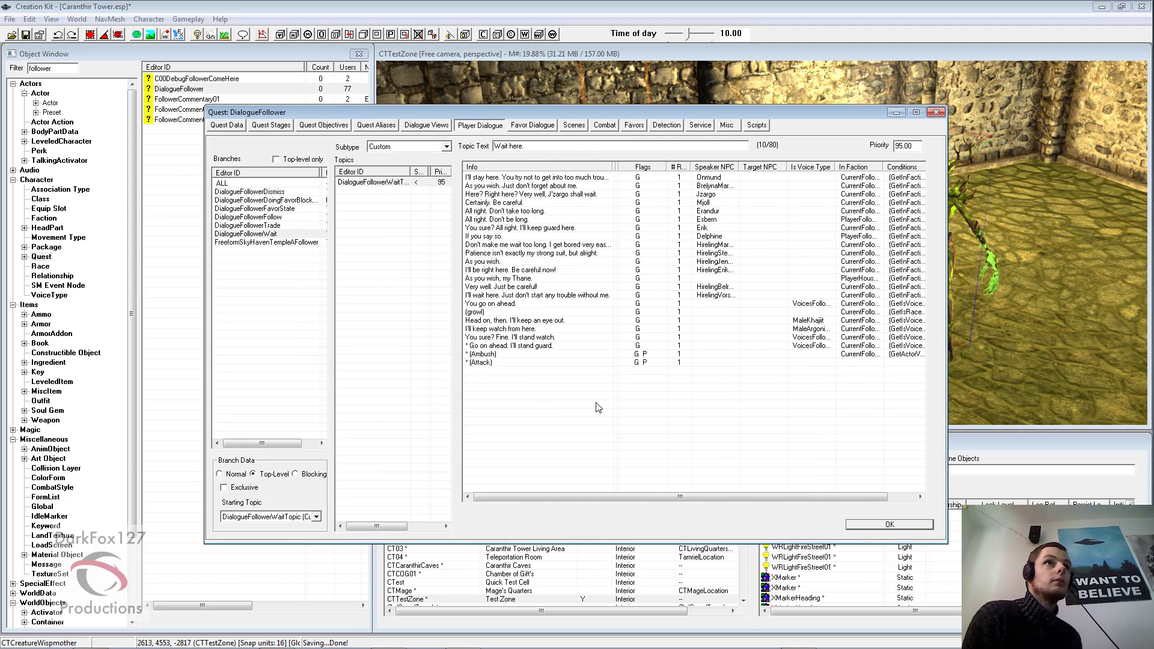
Reopen the (Attack) wait info and add a GetIsRace condition for SprigganRaceFollower equal to 1
double_click(486, 364)
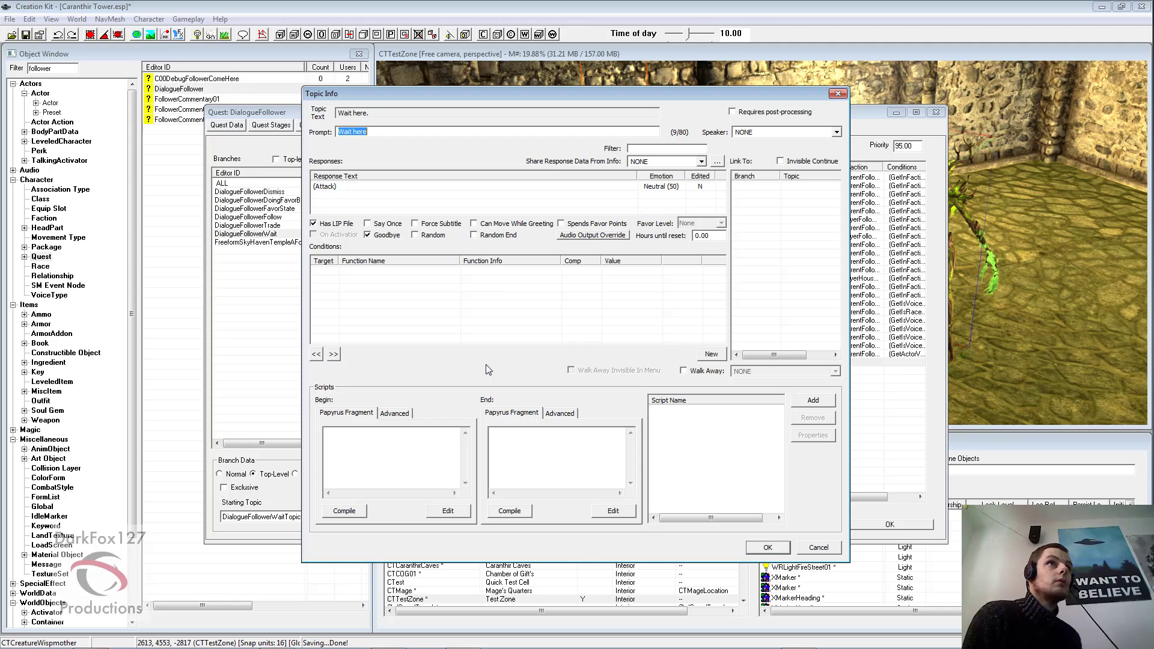
right_click(440, 317)
click(468, 319)
text(GetIsRace)
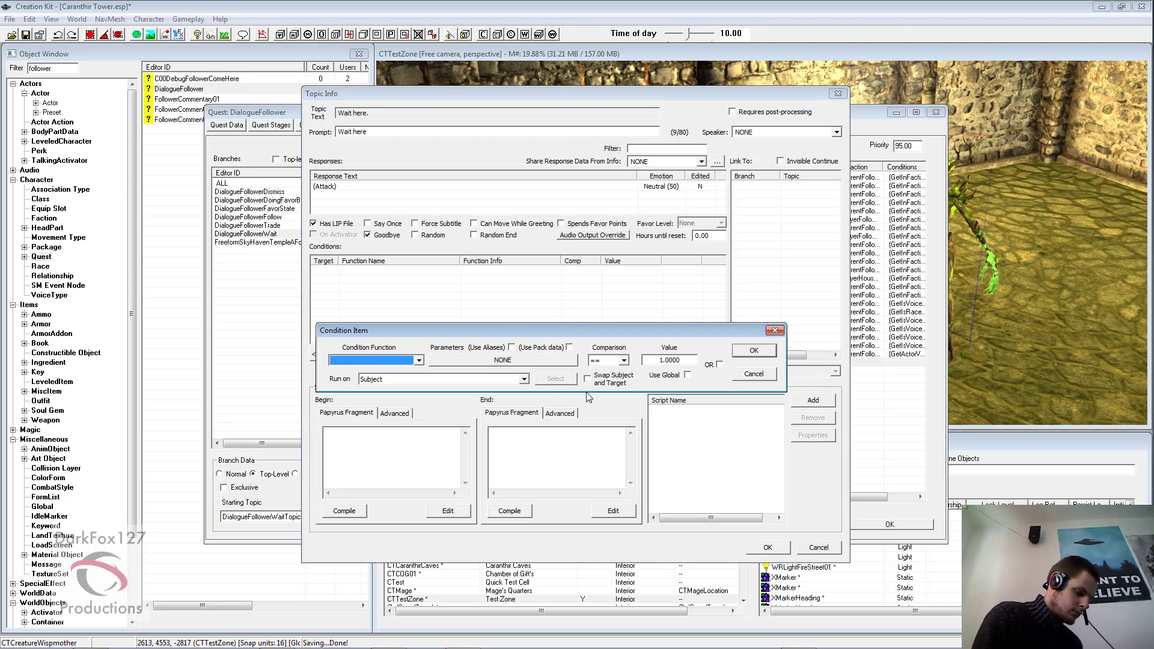
click(502, 360)
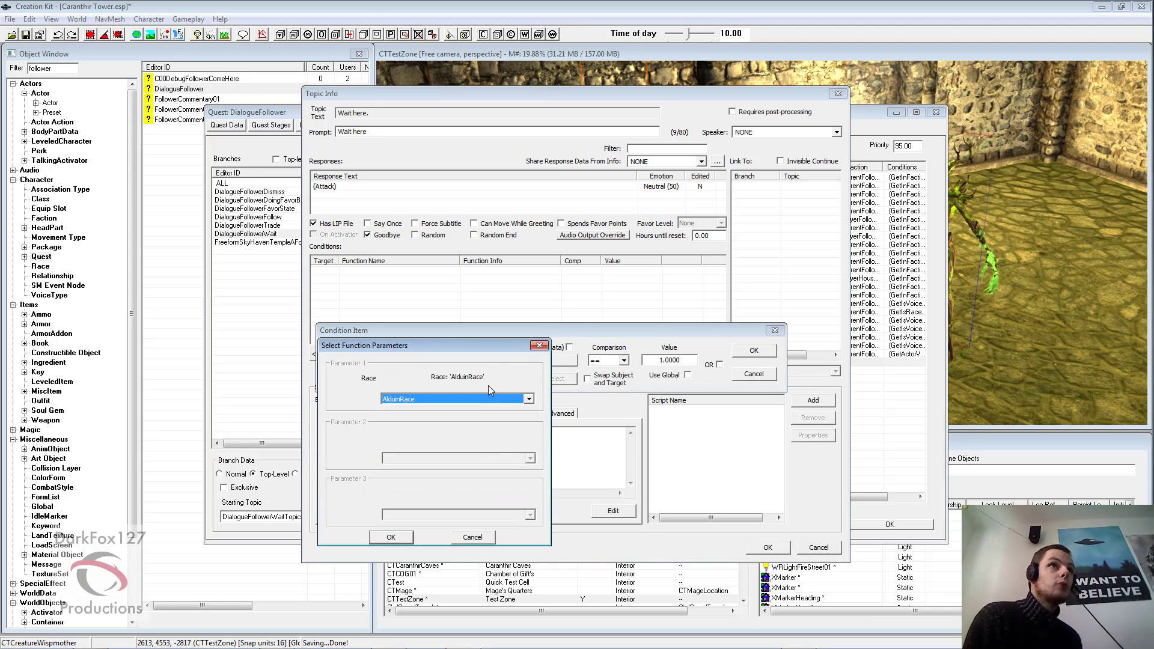
text(spriggan)
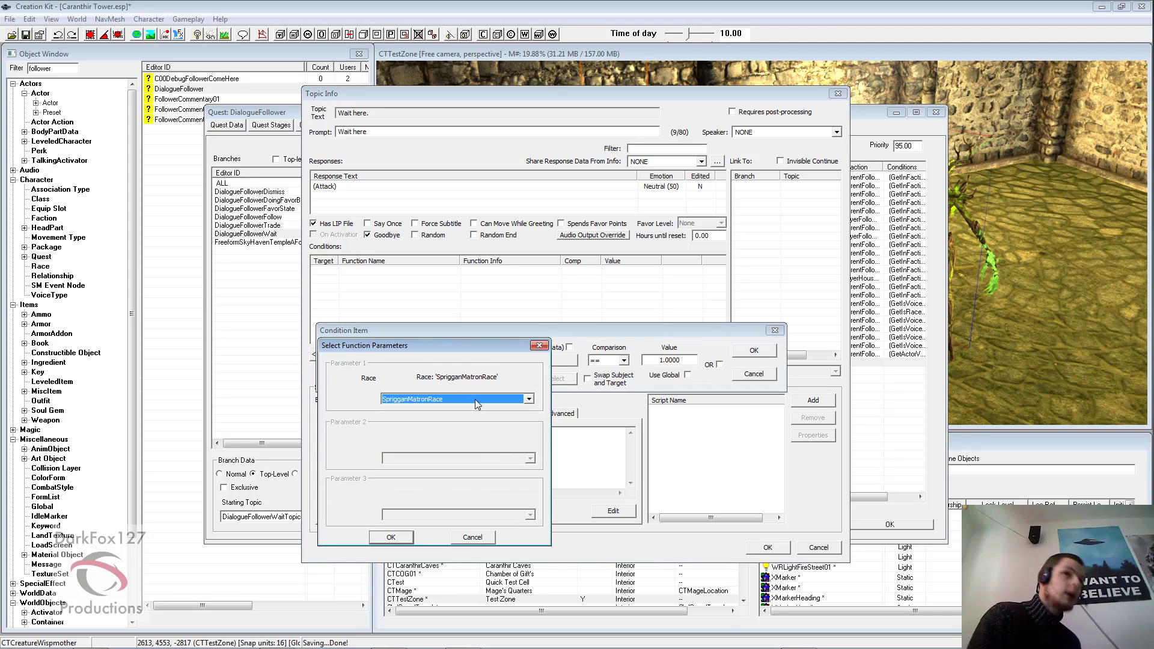
key(Down)
key(Down)
key(Return)
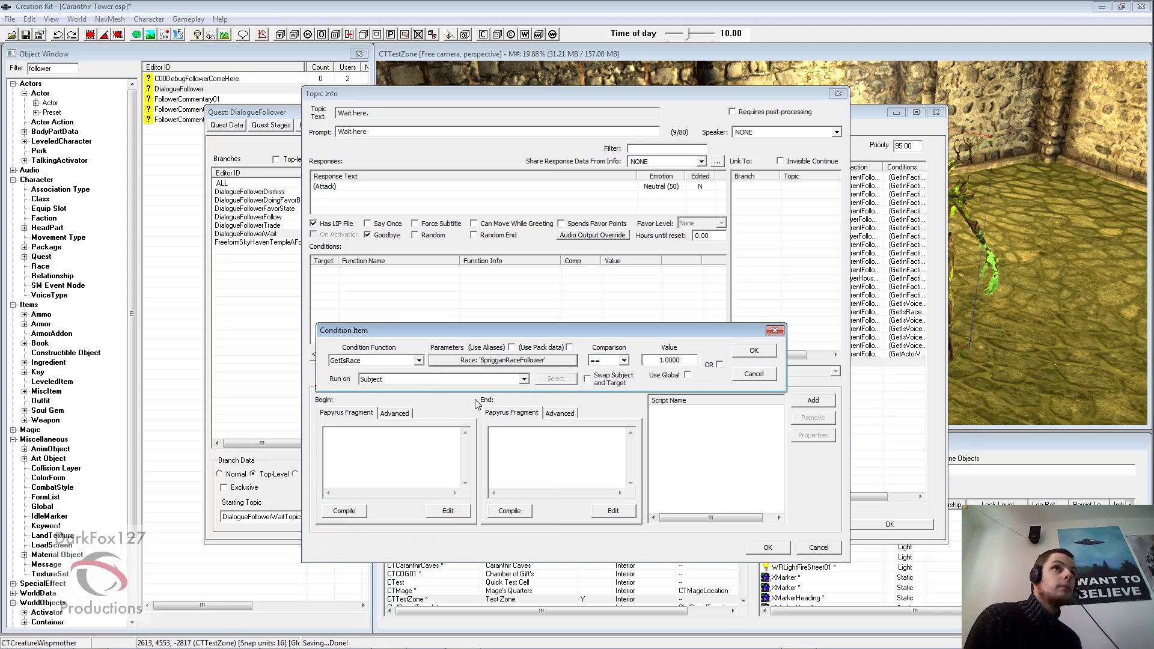
click(754, 351)
Add a GetInFaction condition for CurrentFollowerFaction equal to 1 to the (Attack) info
right_click(529, 306)
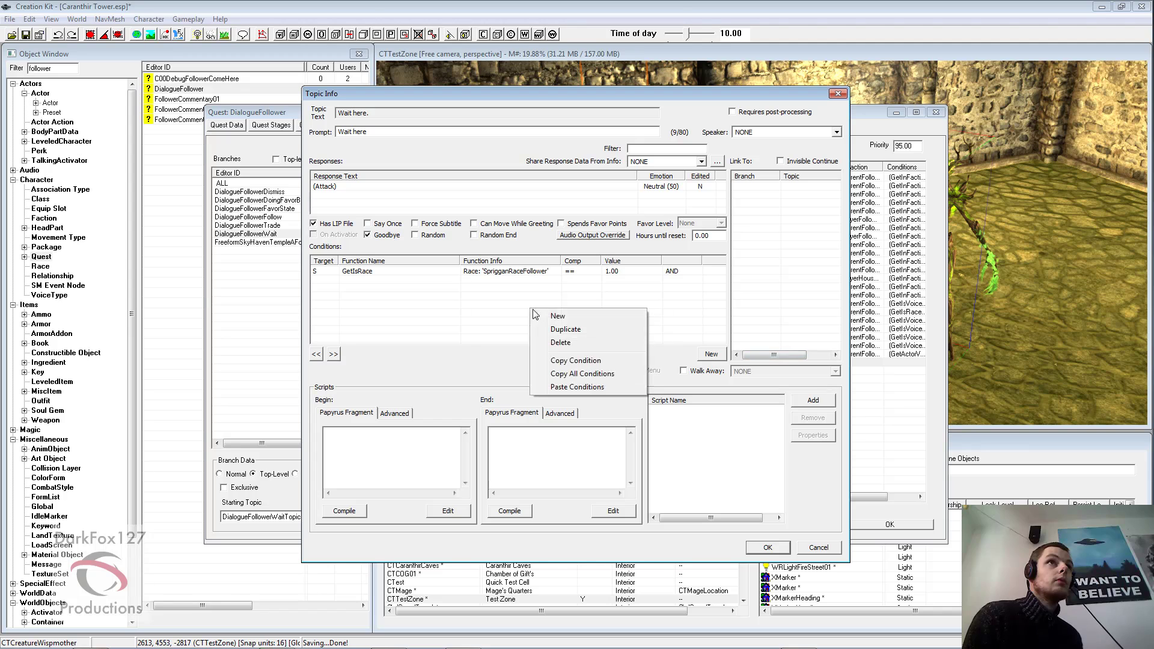
click(556, 313)
text(getinfaction)
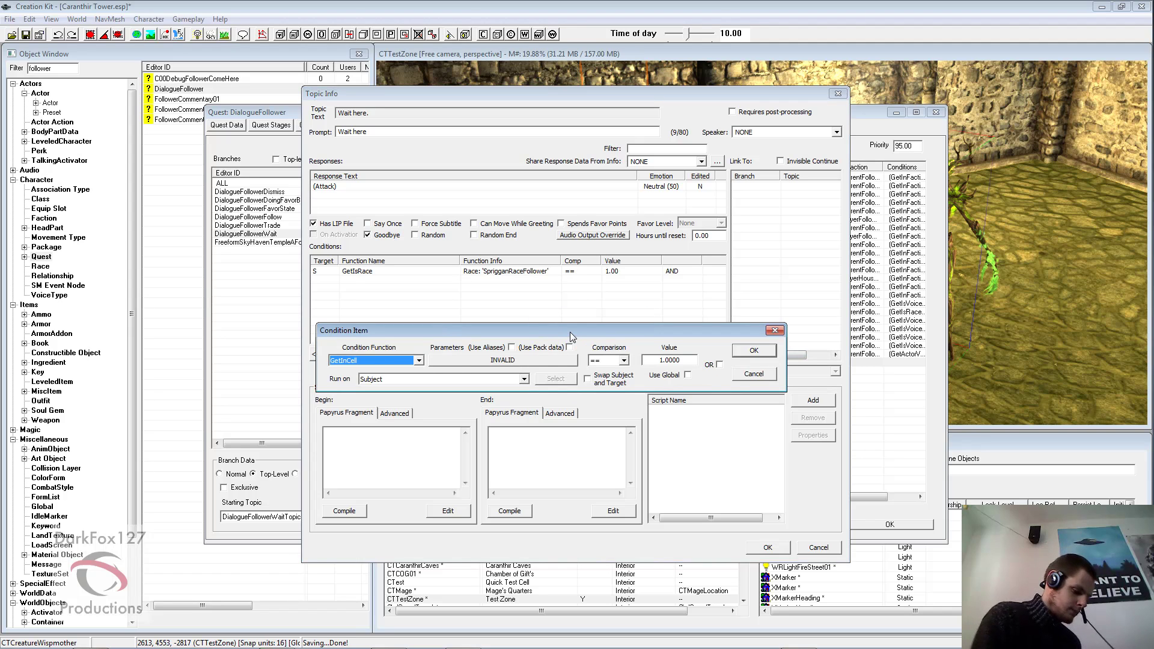
click(518, 360)
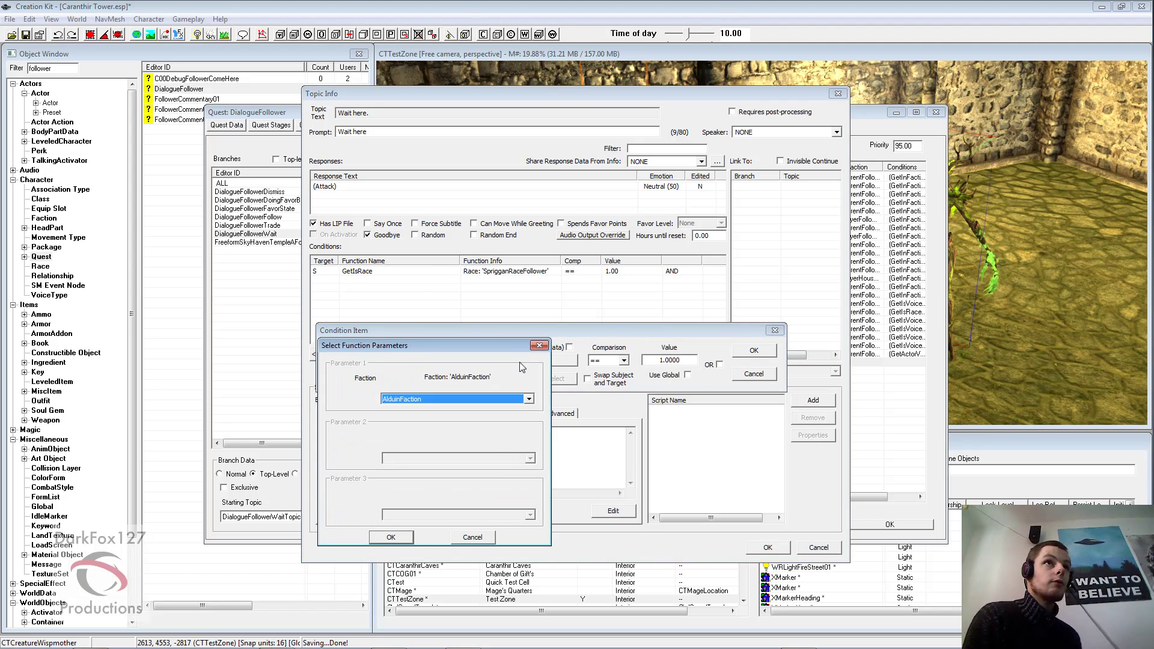
text(currentfollowerfaction)
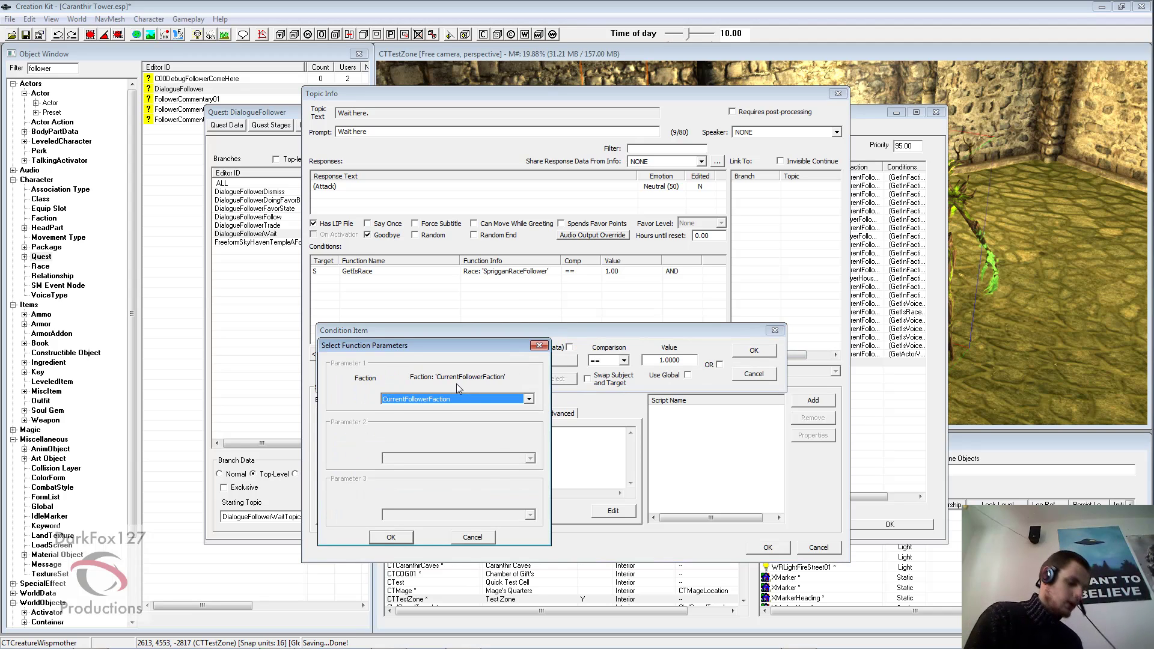
key(Return)
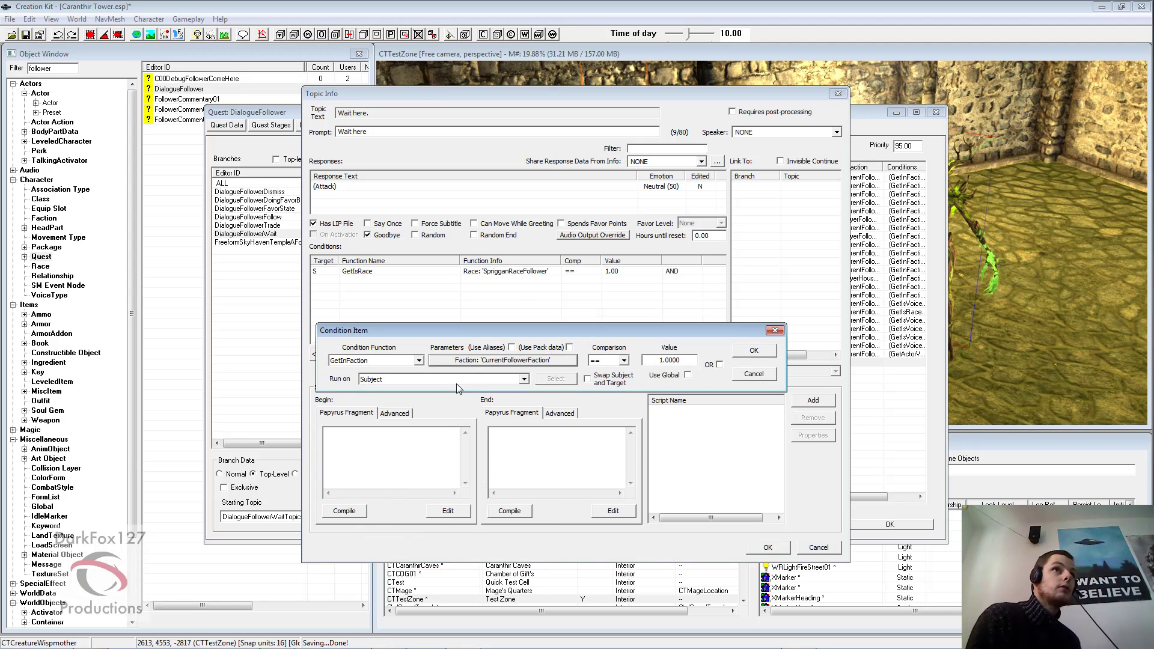
click(754, 351)
Add a GetActorValue condition requiring WaitingForPlayer to equal 0 to the (Attack) info
right_click(562, 313)
click(588, 319)
text(get)
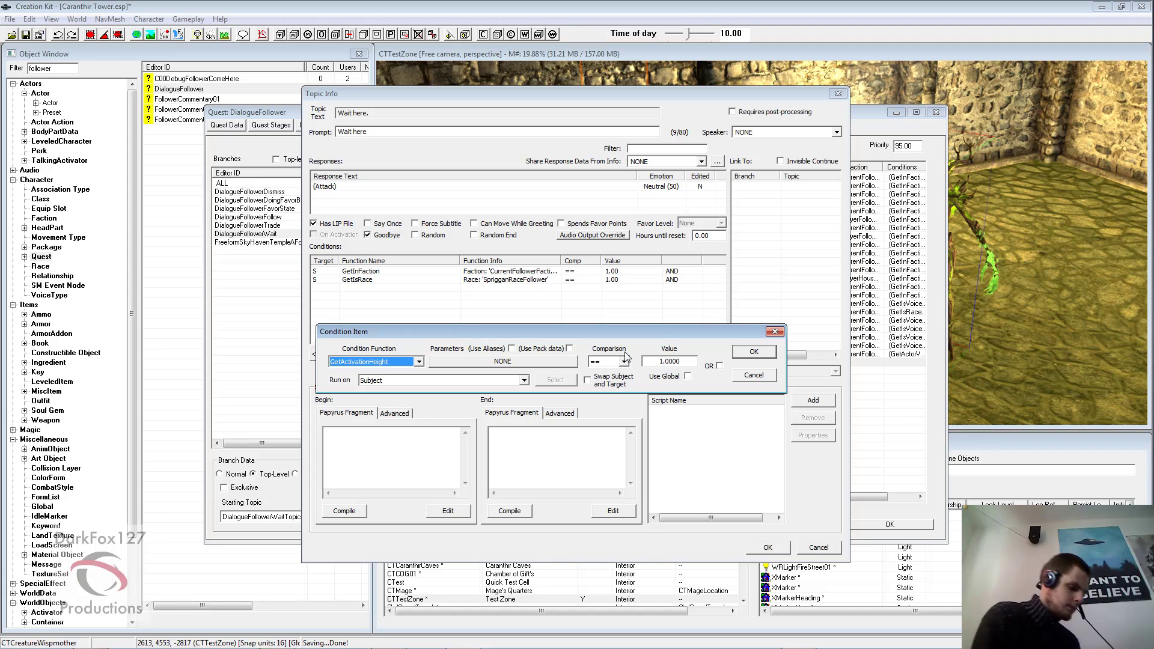
text(actorvalue)
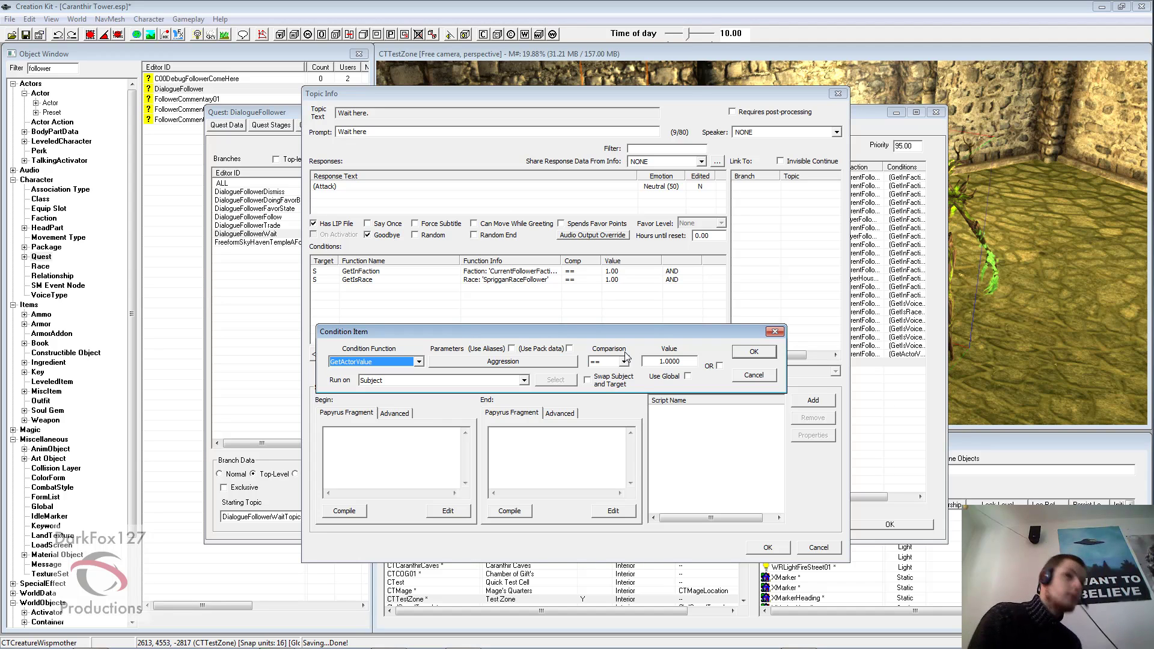
click(509, 361)
text(wait)
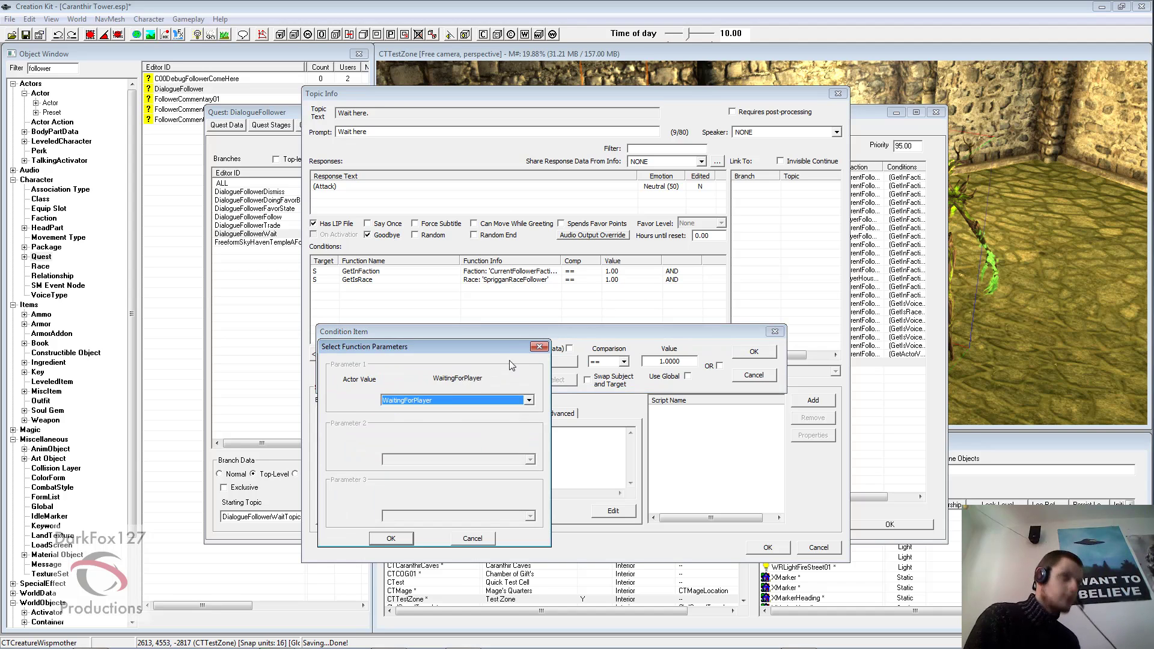
key(Return)
key(Tab)
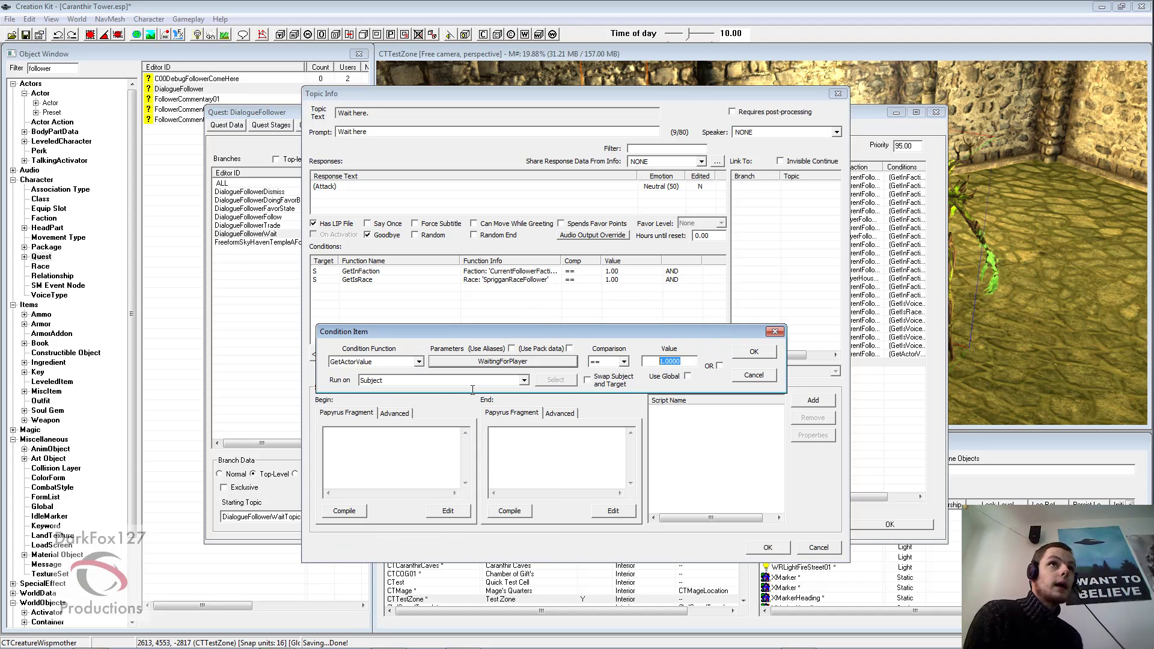
text(0)
click(754, 352)
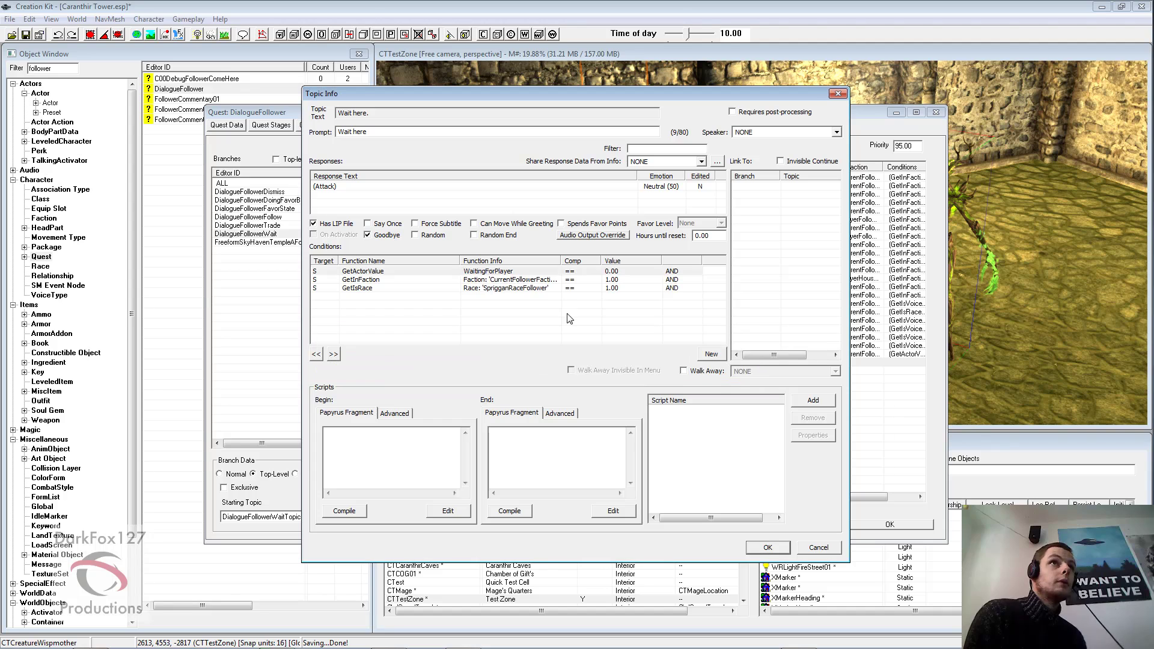
Review the faction and race entries in the (Attack) info's condition list
click(526, 280)
click(521, 289)
click(512, 310)
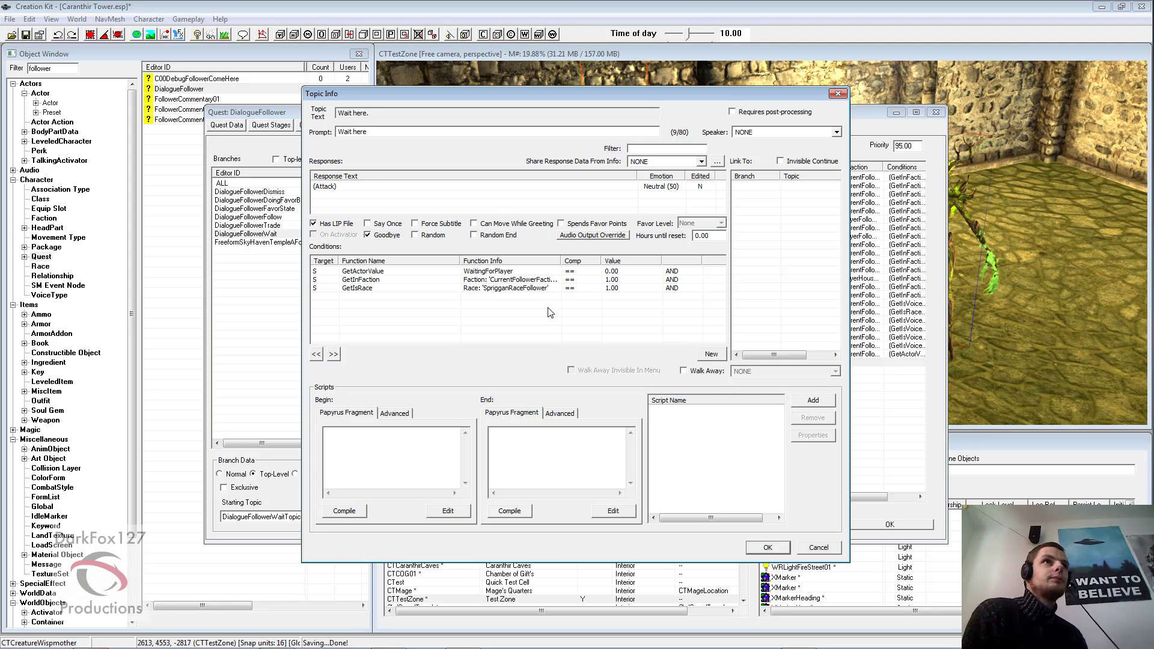
click(477, 276)
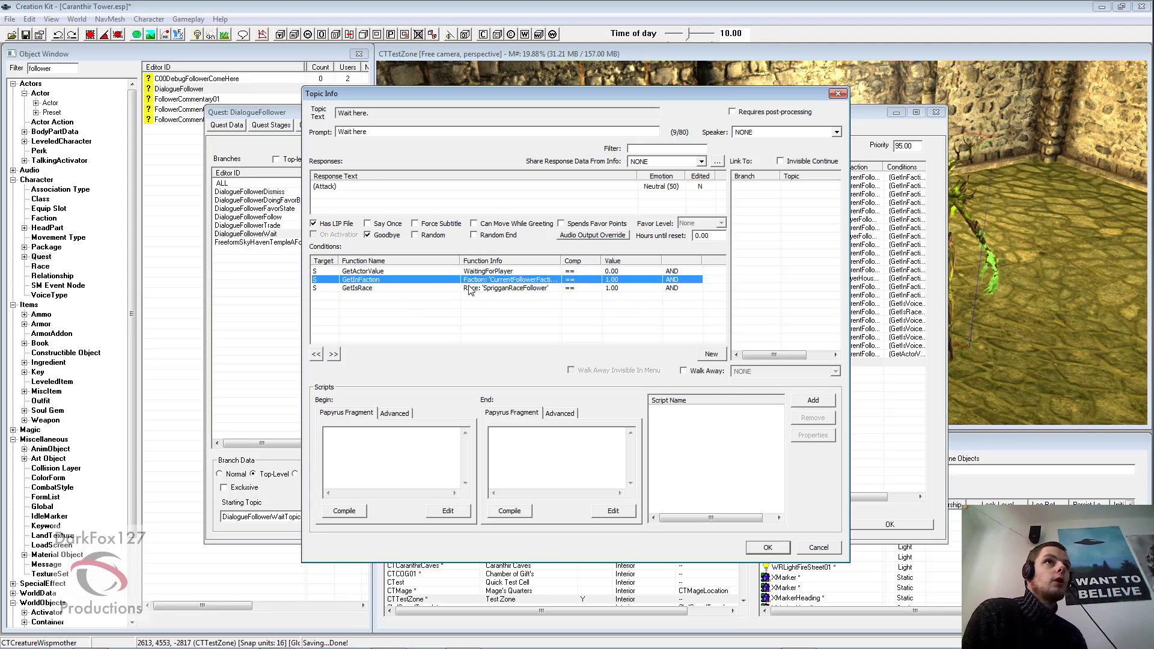
Switch to Chrome and copy the line "(GetOwningQuest() as DialogueFollowerScript).AnimalWait()" from the animal follower script text
click(464, 311)
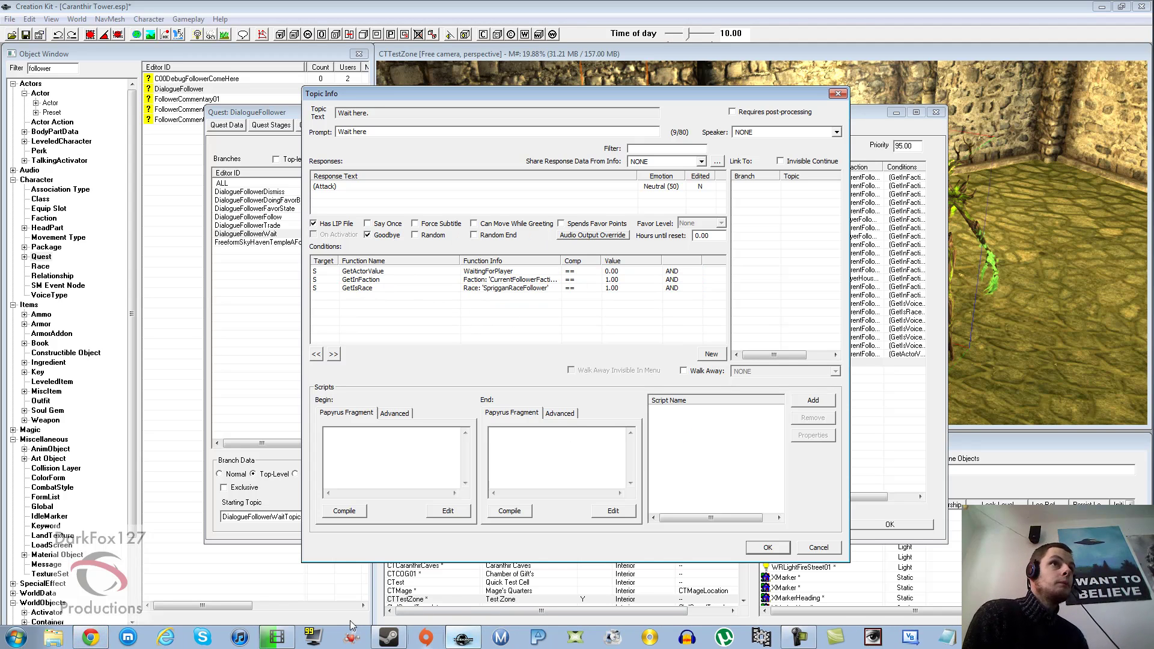
mouse_move(119, 648)
click(90, 637)
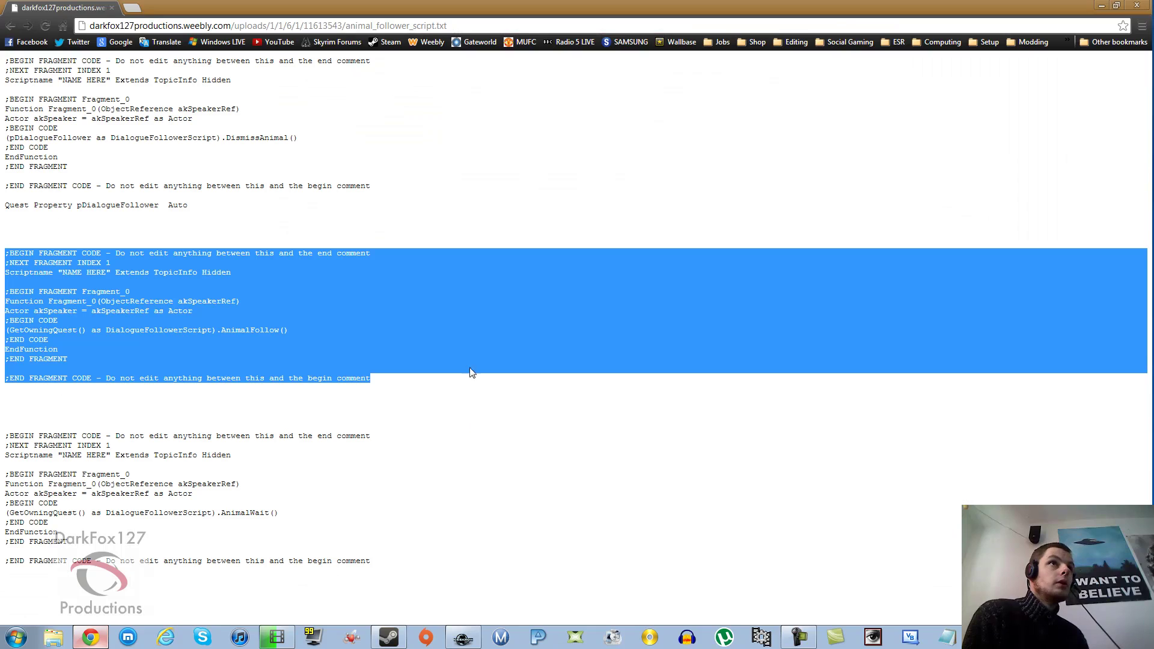
click(187, 481)
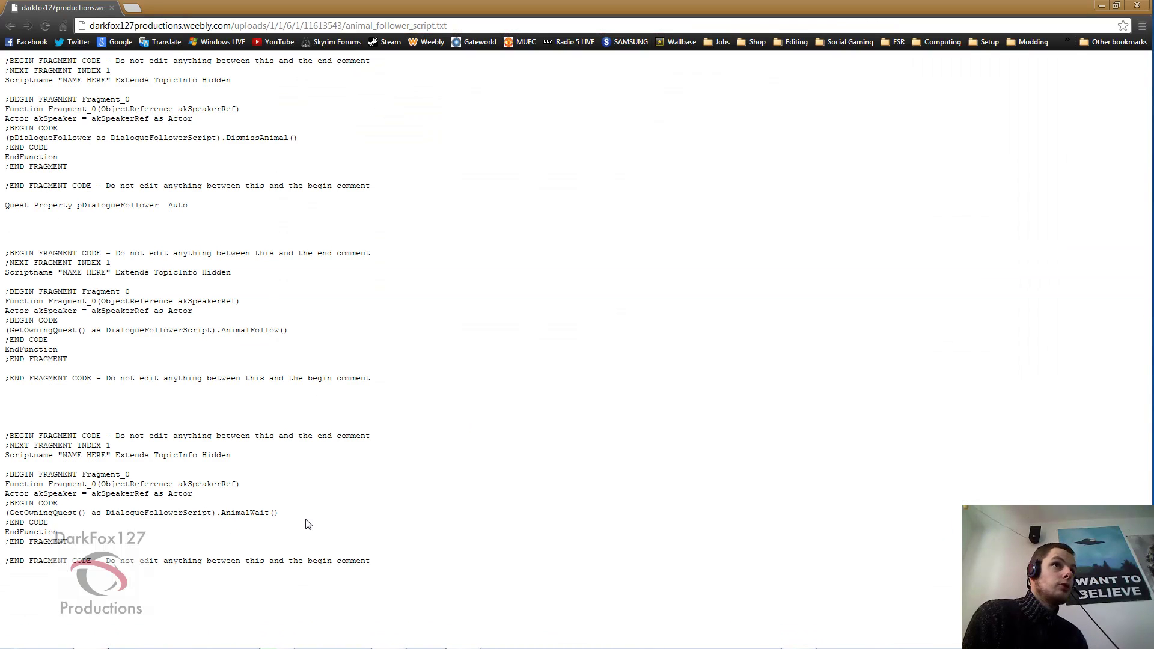
drag(291, 515, 6, 518)
right_click(6, 513)
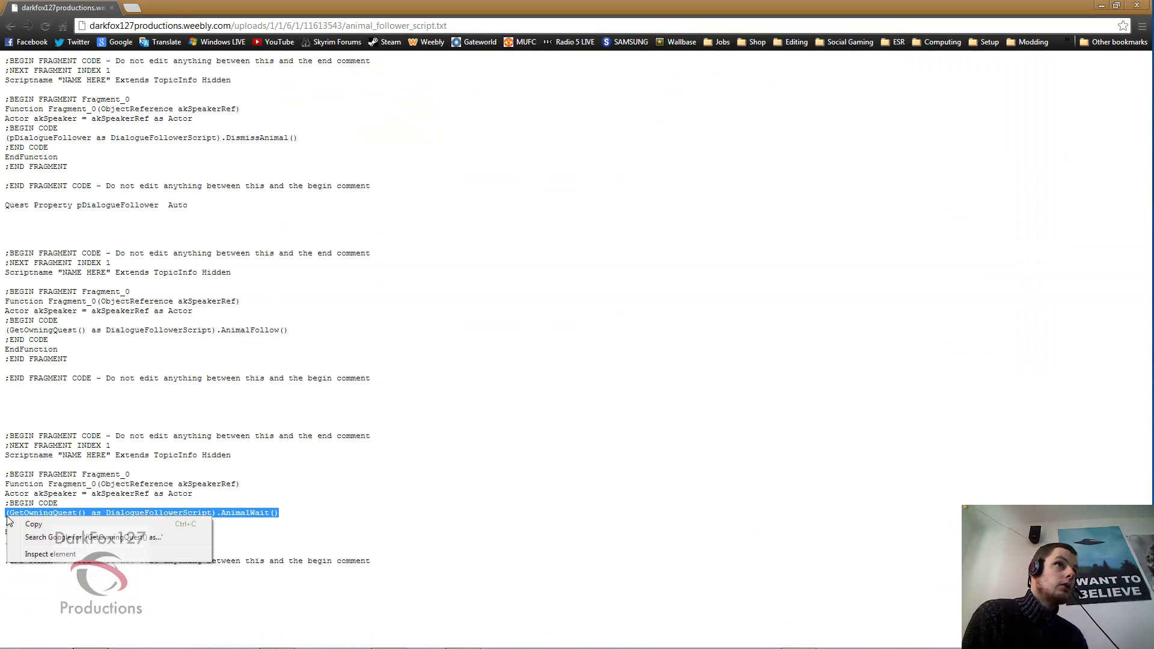
click(60, 525)
drag(318, 435, 323, 436)
mouse_move(166, 645)
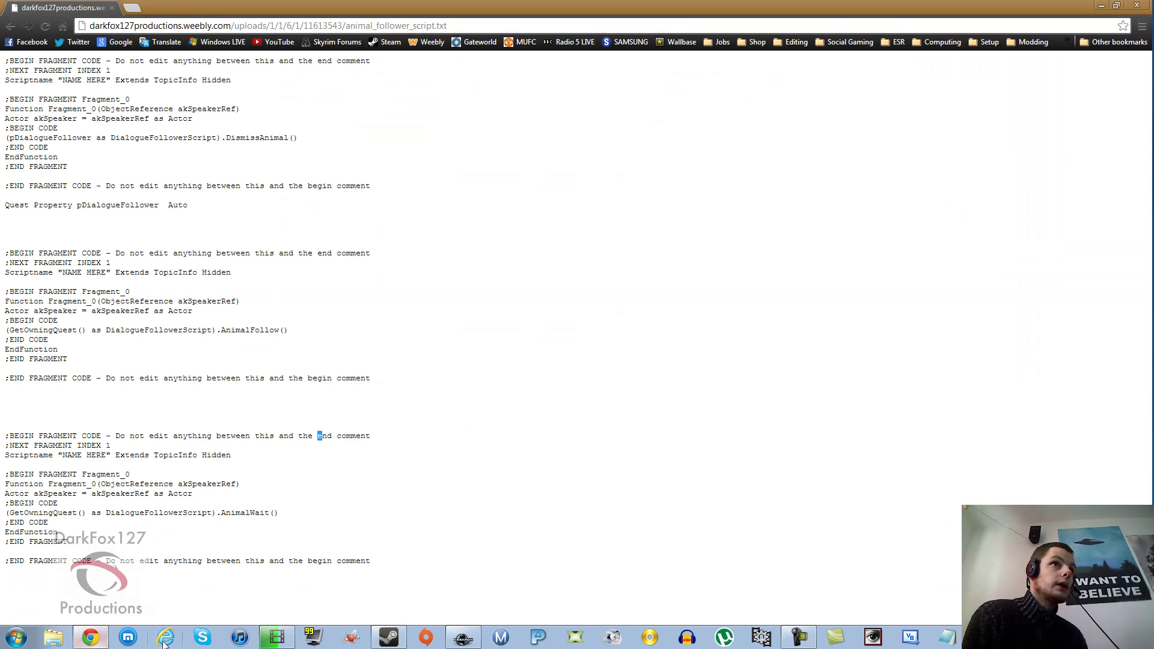
Return to Creation Kit, paste the AnimalWait() line into the (Attack) info's End Papyrus fragment and compile it
click(463, 637)
right_click(552, 450)
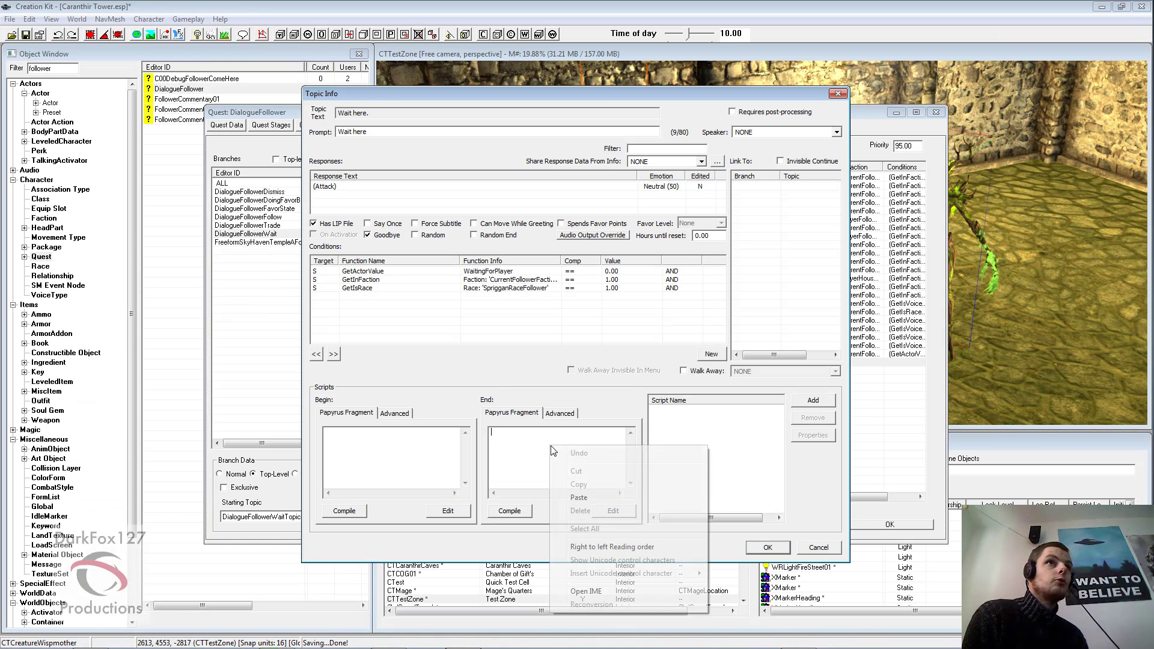
click(579, 497)
click(508, 510)
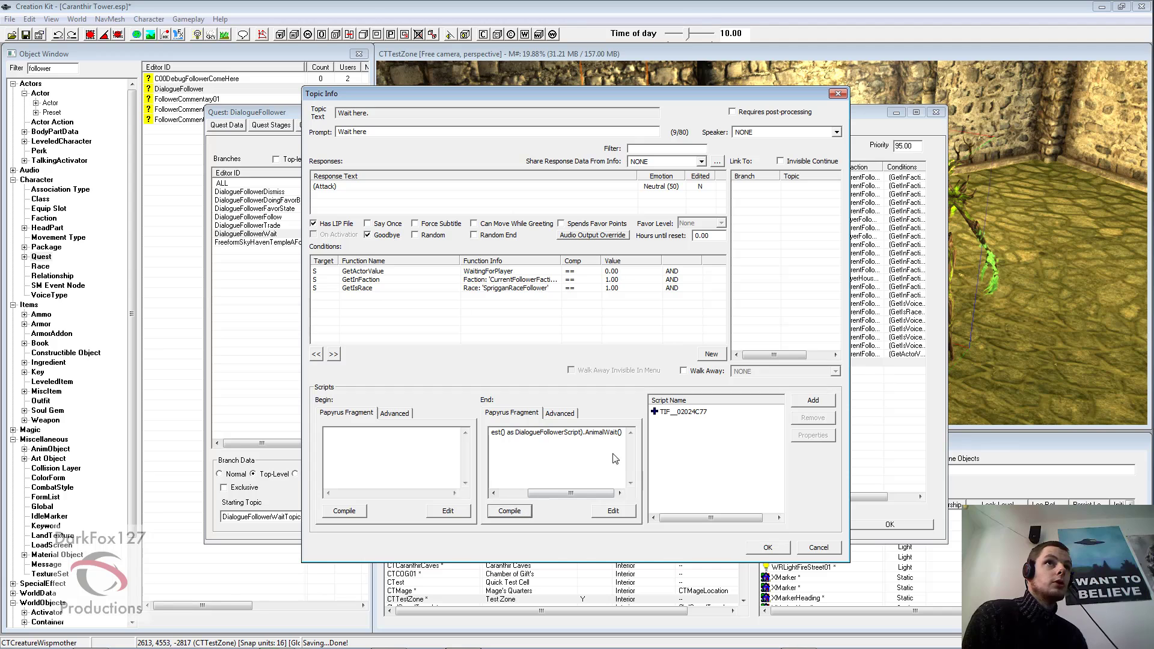
Rename the End fragment's script to CTSprigganWait
click(561, 413)
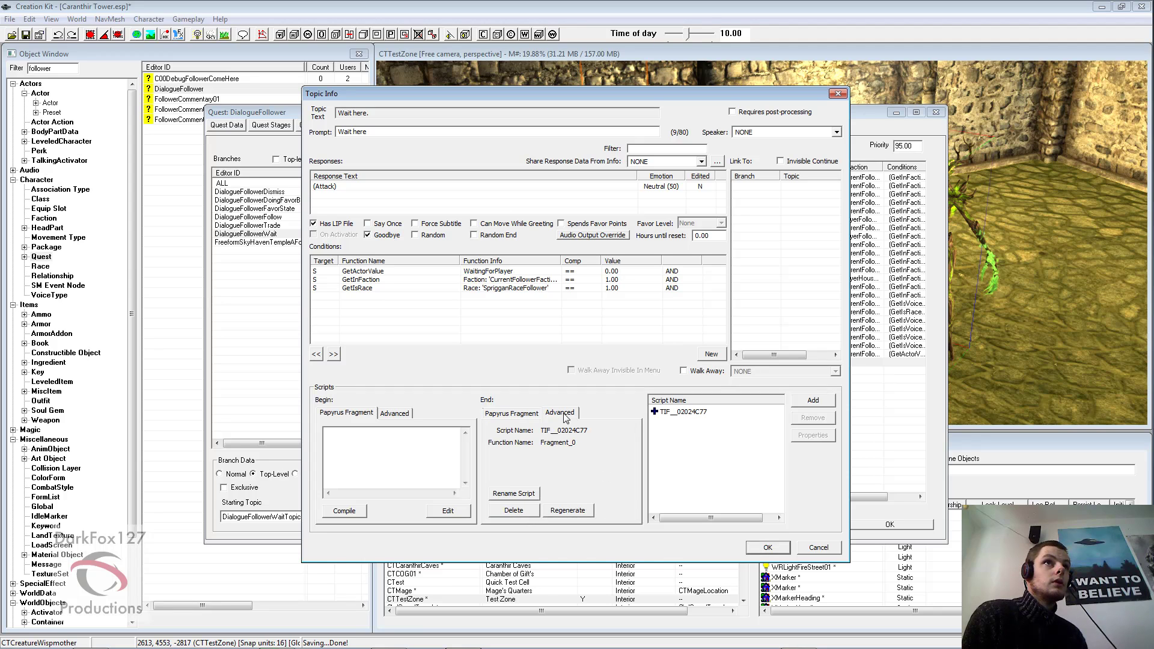
click(510, 493)
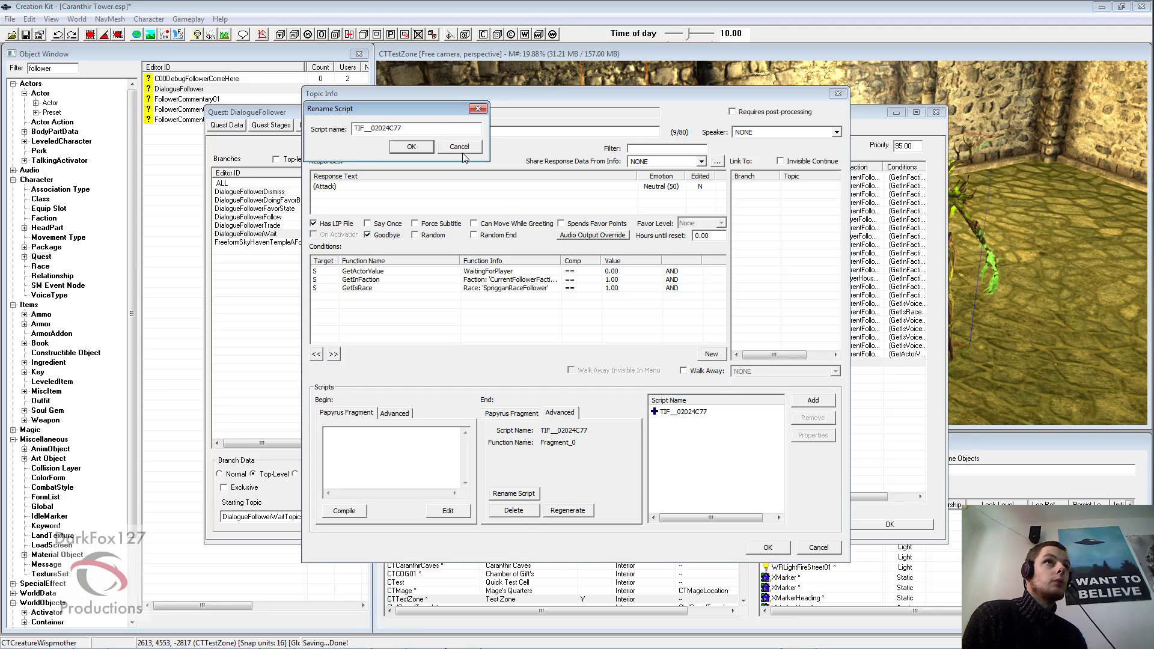
double_click(417, 128)
text(CT)
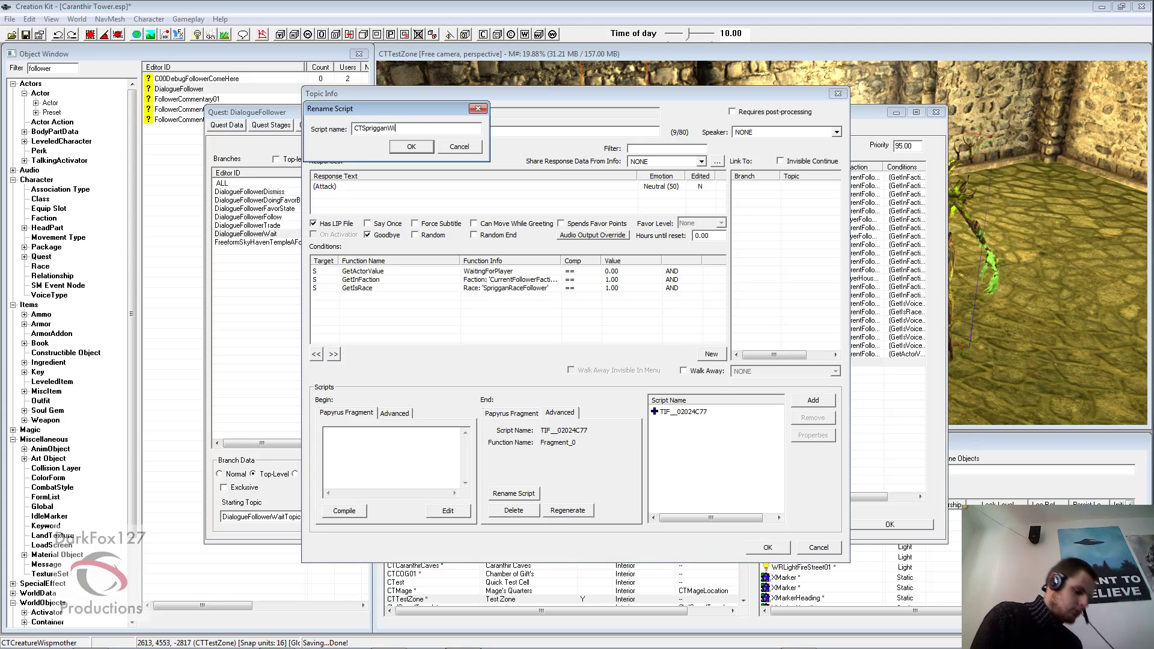
text(SprigganWait)
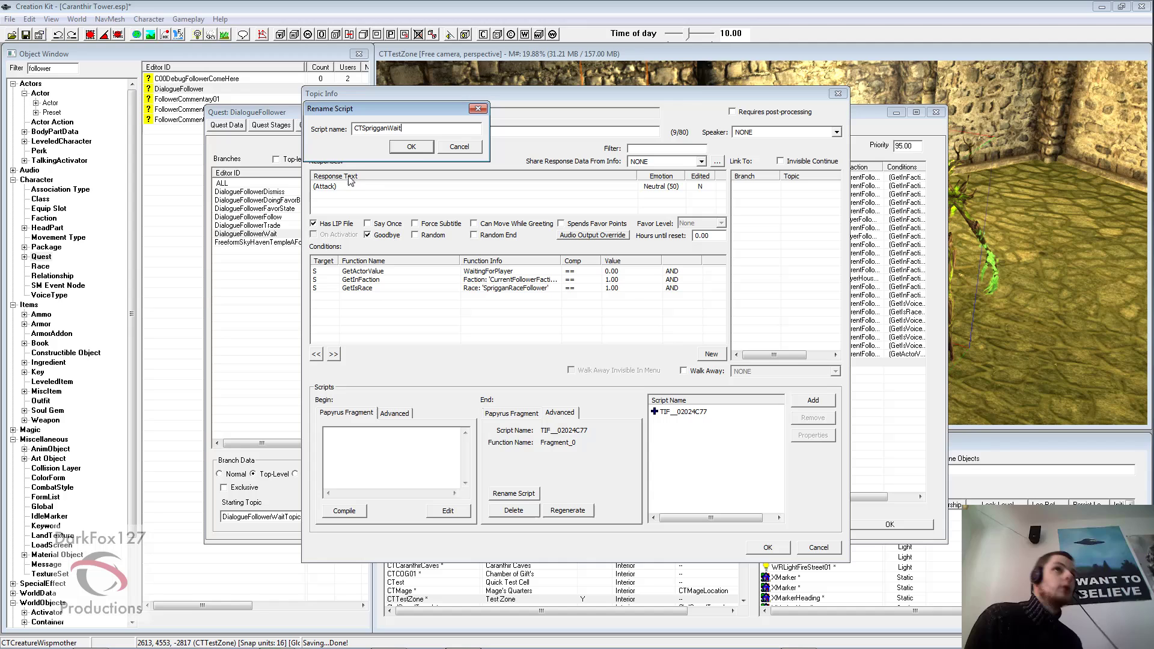
click(422, 146)
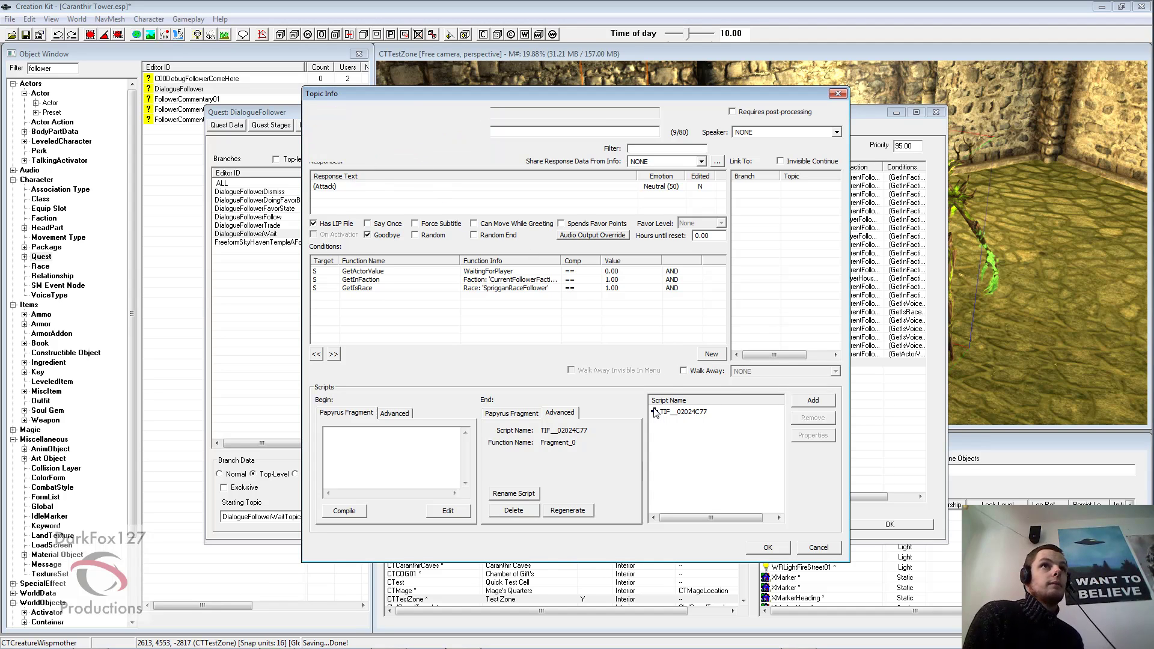
Open the source of CTSprigganWait for editing and delete all of its code
right_click(681, 422)
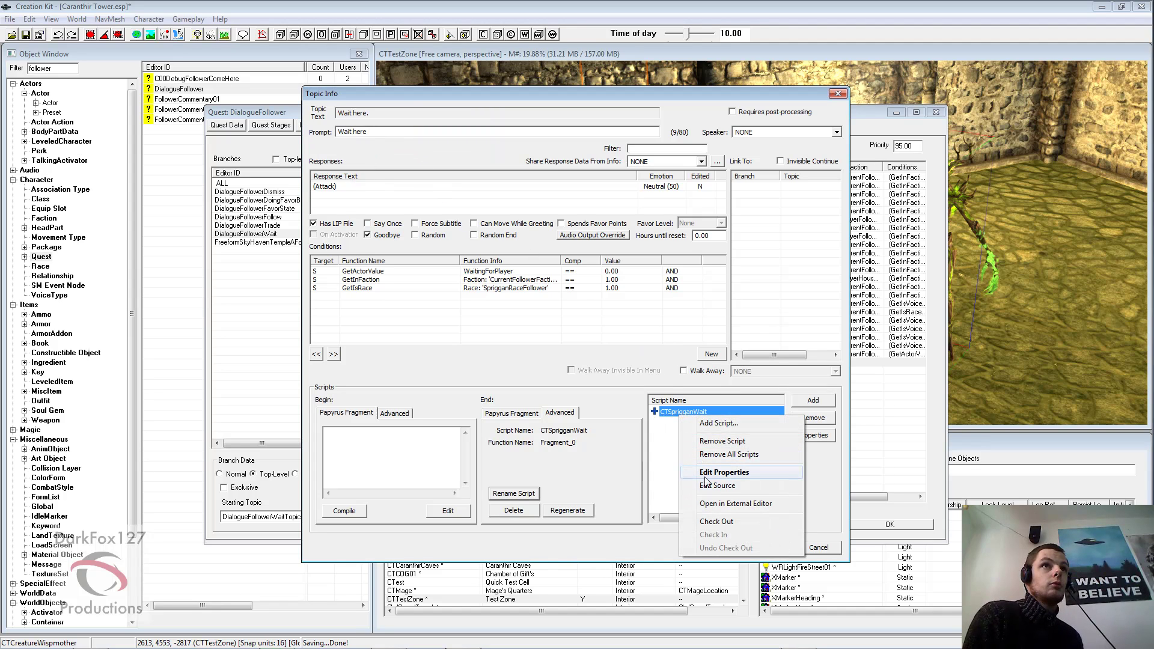
click(710, 487)
key(ctrl+a)
key(Delete)
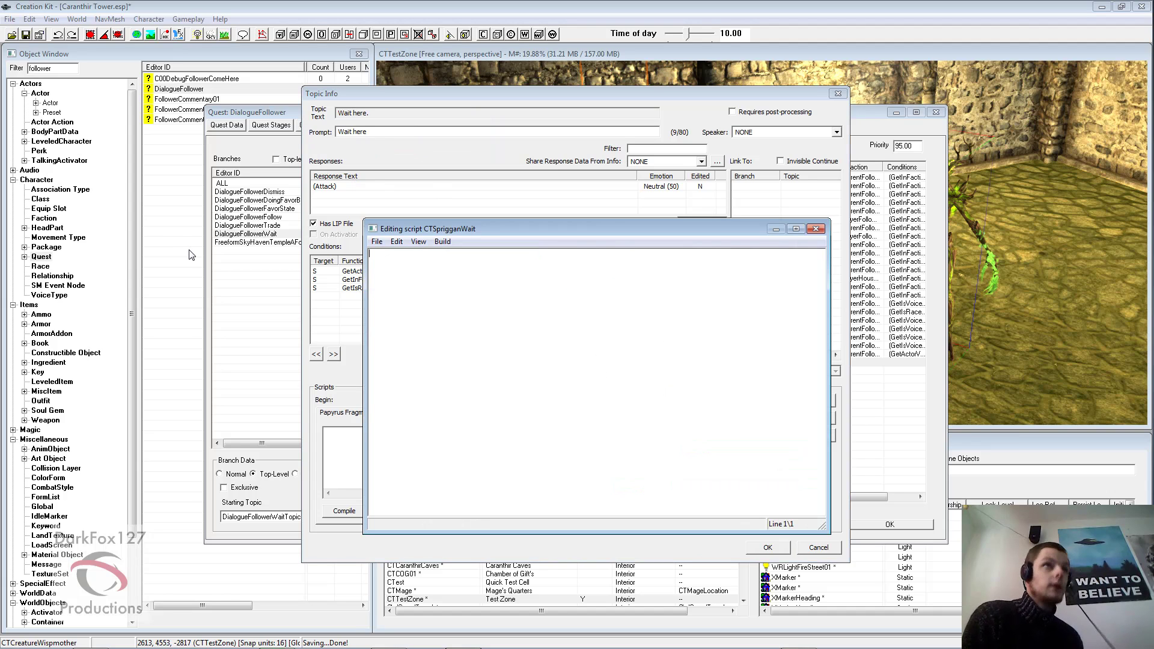
Copy the complete AnimalWait fragment block from the script text in Chrome and paste it into the empty CTSprigganWait source in Creation Kit
click(90, 639)
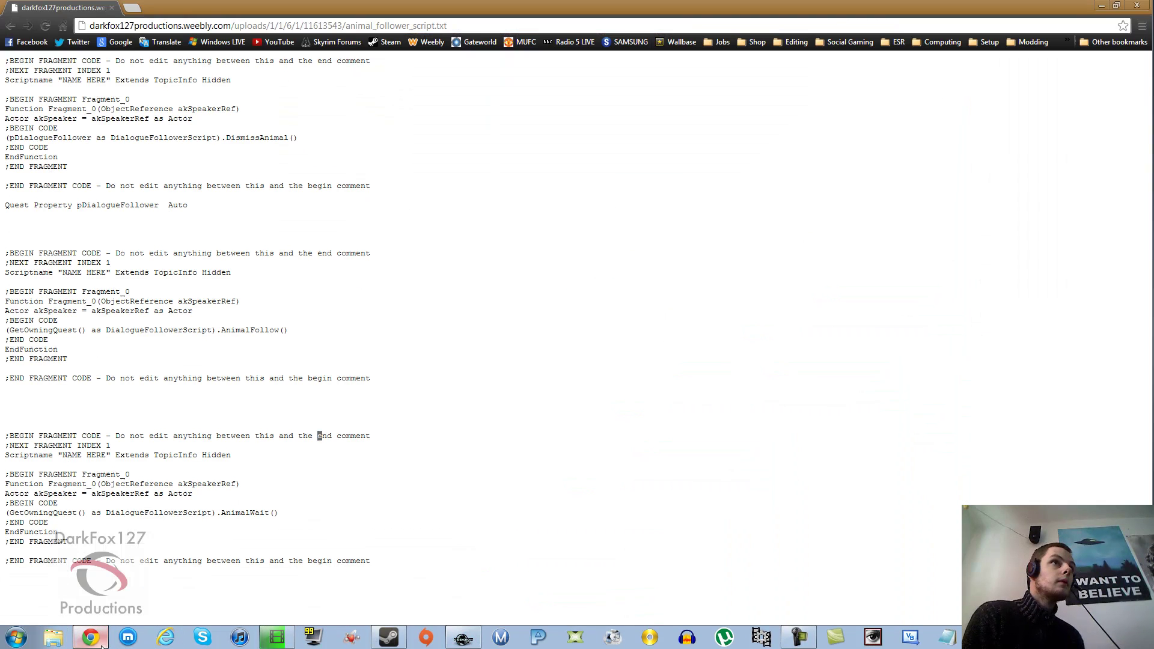
drag(390, 568, 2, 437)
right_click(45, 455)
click(66, 461)
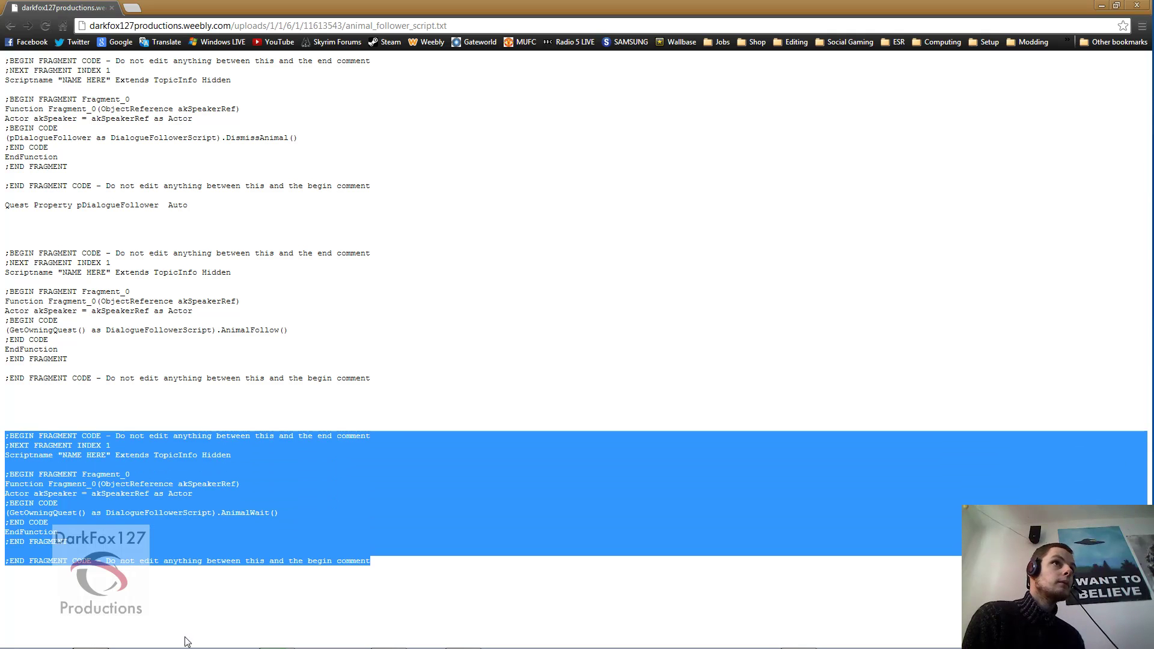
click(463, 639)
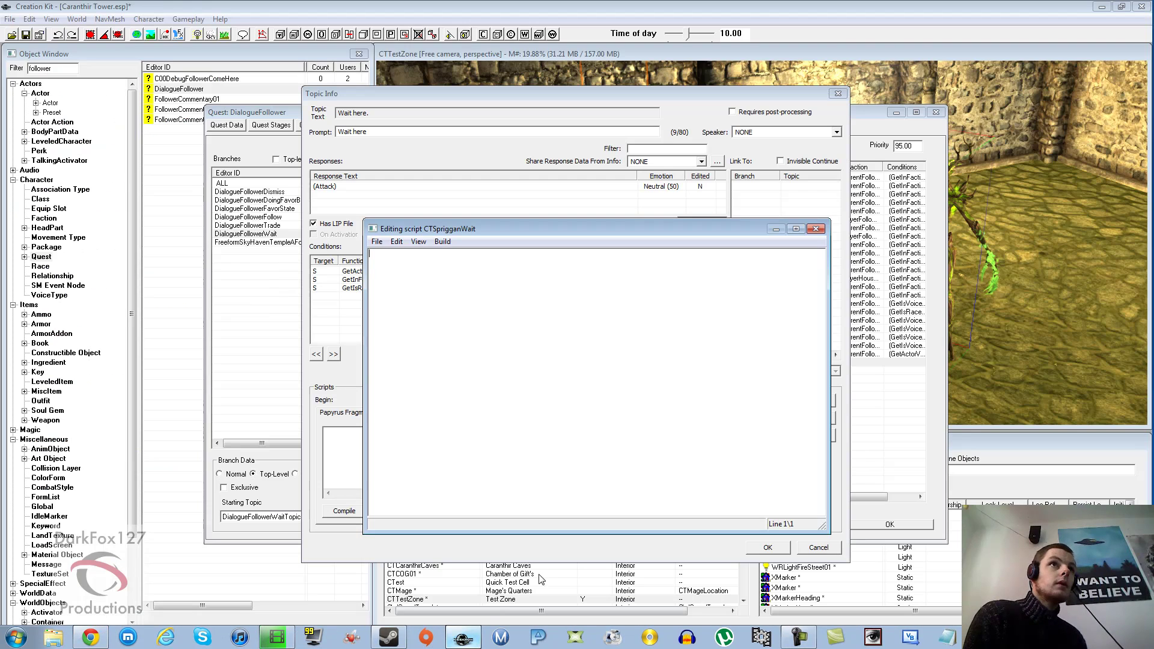
key(ctrl+v)
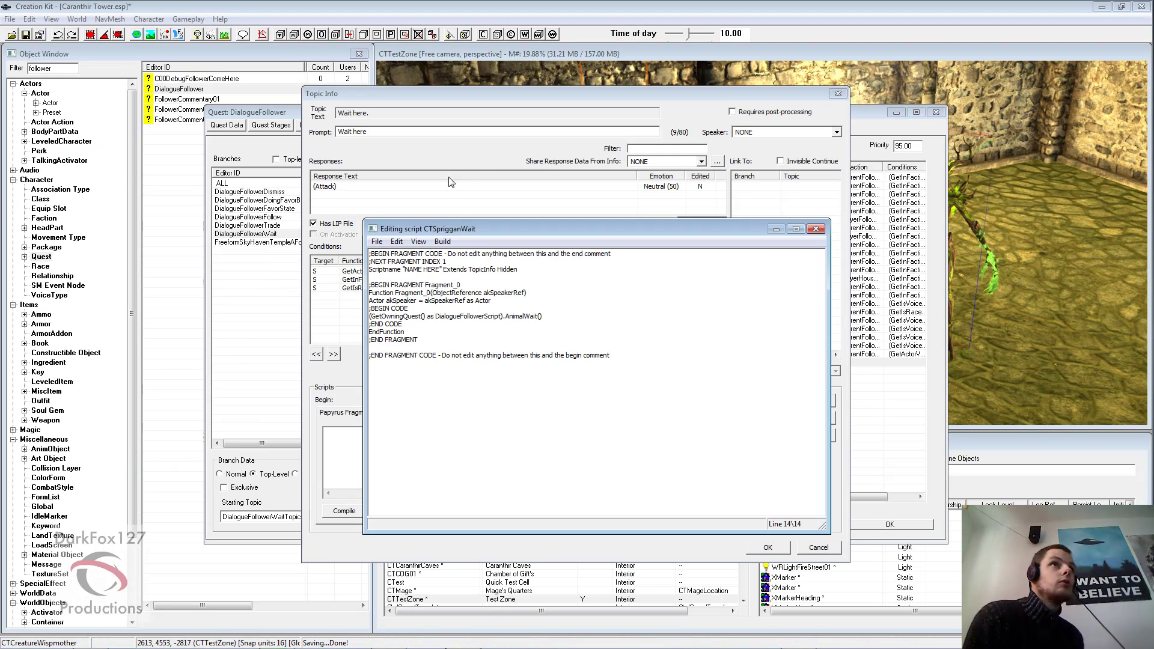
Replace the "NAME HERE" placeholder, including its quotes, in the Scriptname line with CTSprigganWait
click(442, 270)
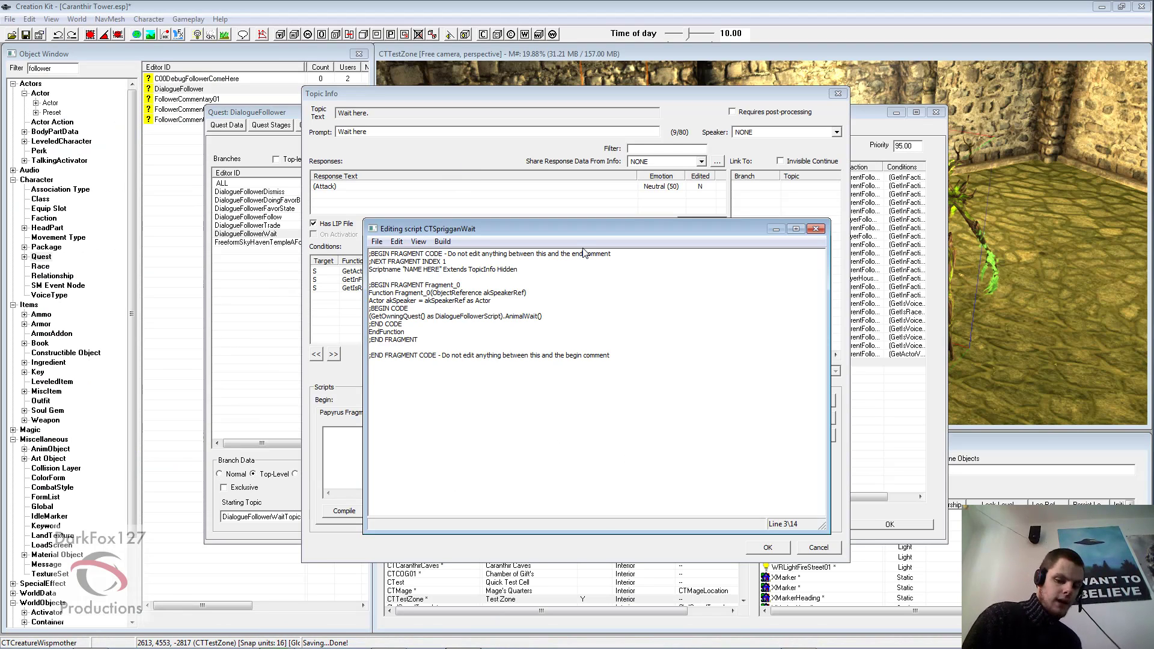
key(BackSpace)
key(BackSpace)
key(BackSpace)
key(BackSpace)
key(BackSpace)
key(BackSpace)
key(BackSpace)
key(BackSpace)
key(BackSpace)
key(BackSpace)
key(BackSpace)
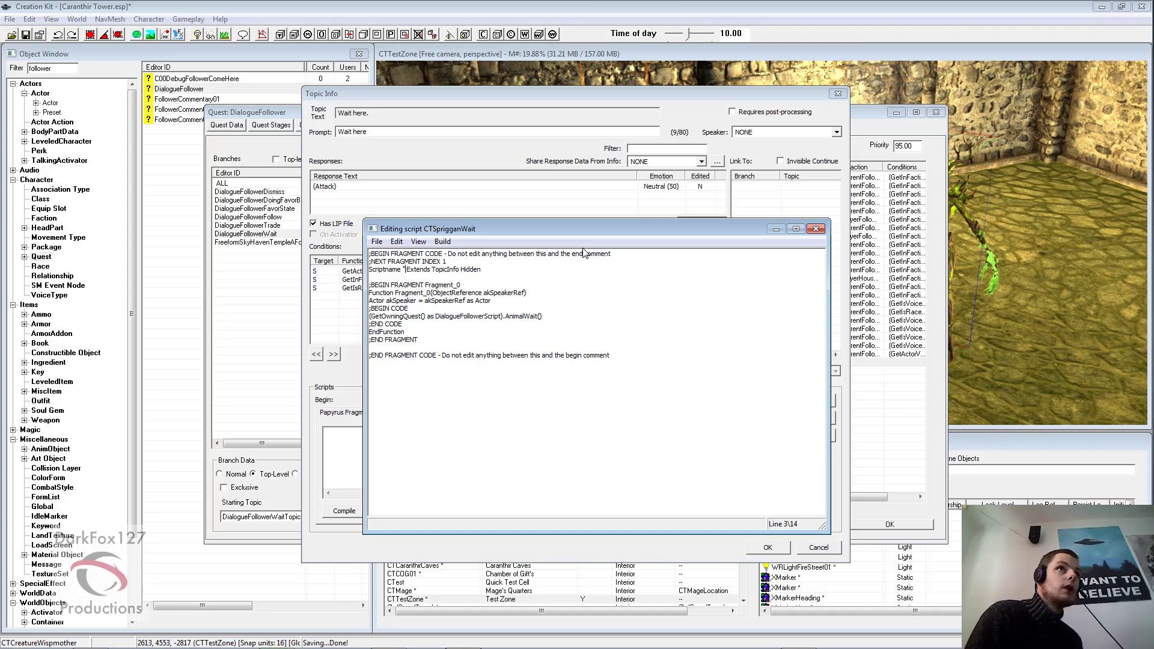
text(CTSpriggan)
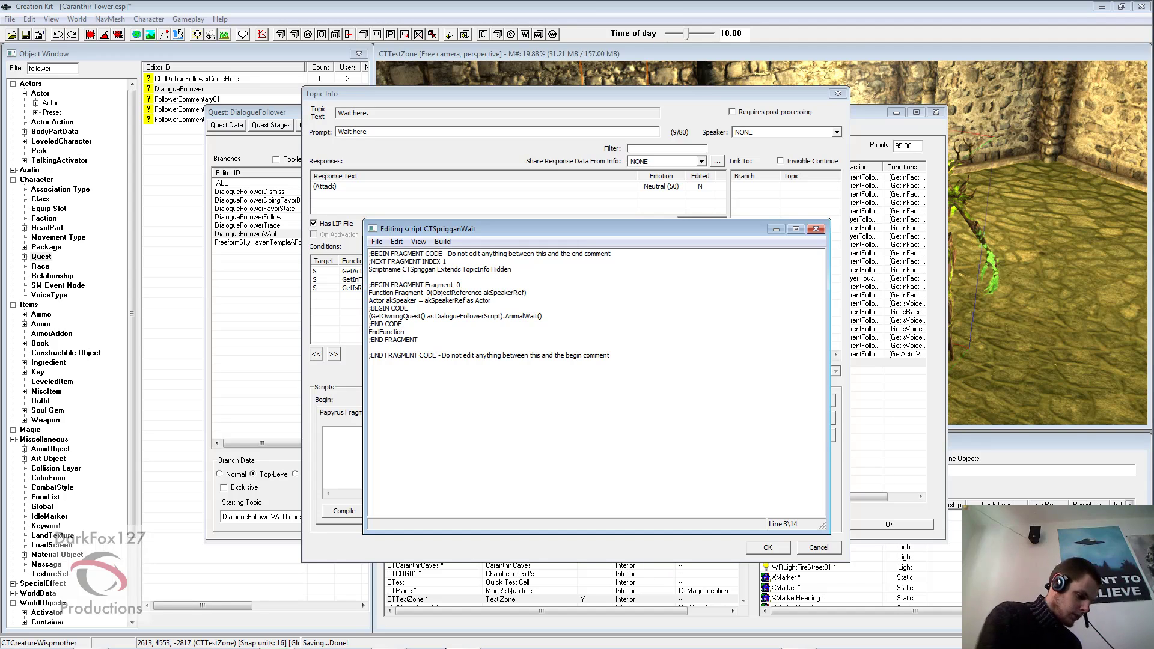
text(Wait)
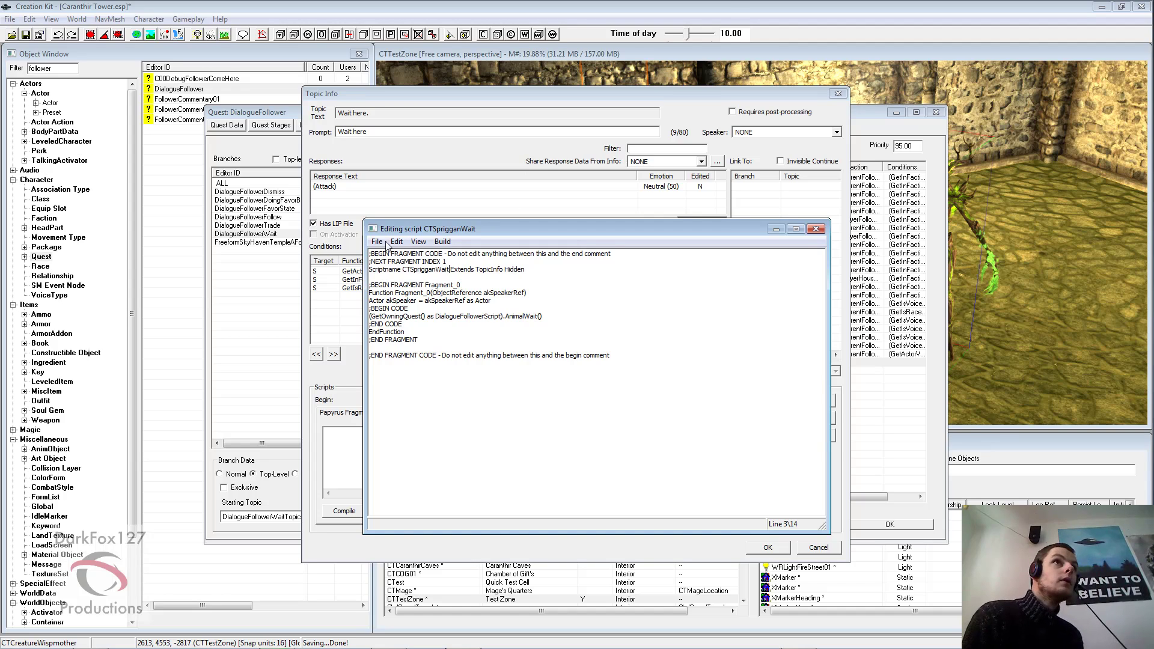
Save the CTSprigganWait script and close its source editor
click(376, 242)
click(388, 253)
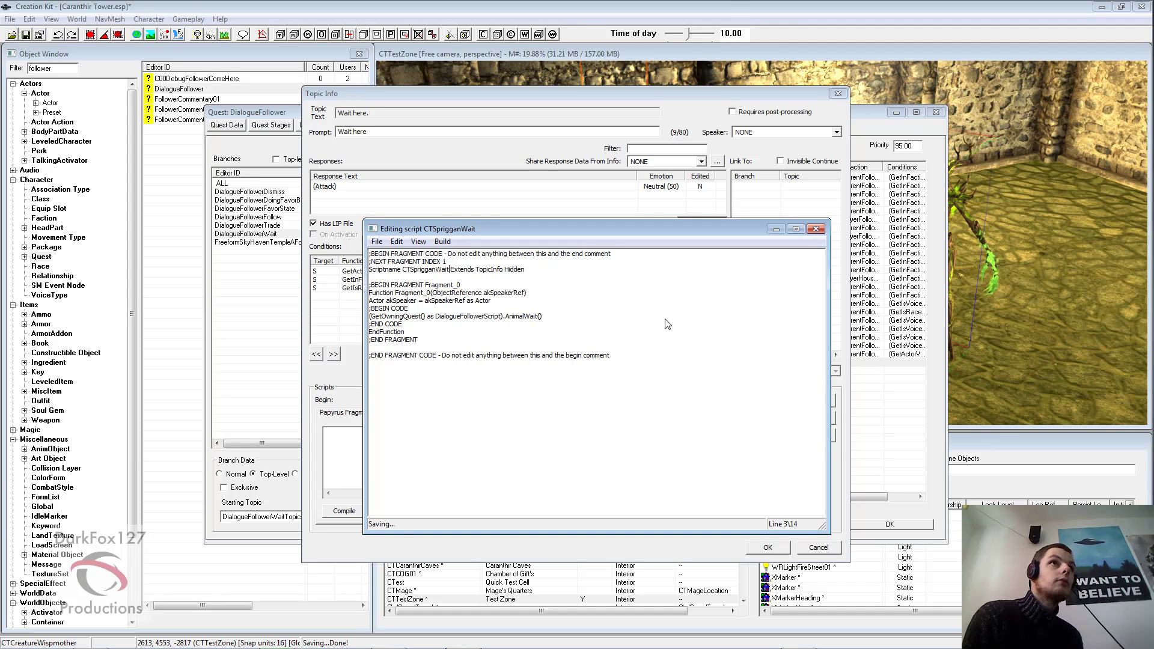
click(816, 229)
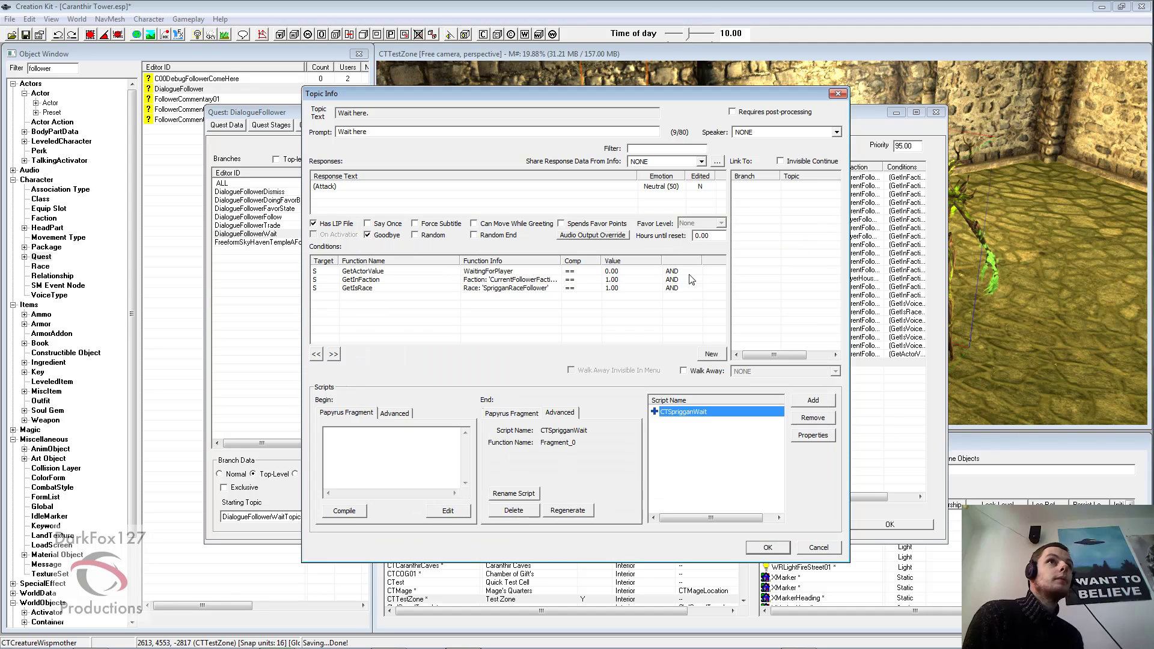
click(714, 457)
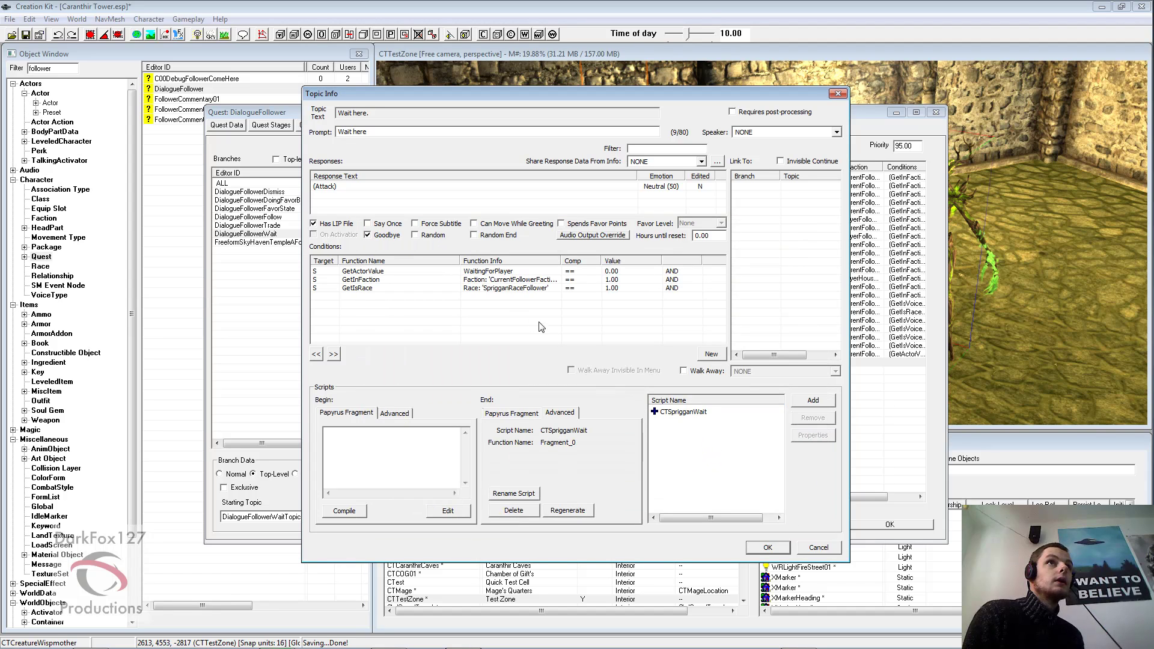
Accept the (Attack) wait info and close the DialogueFollower quest with its changes kept
click(768, 548)
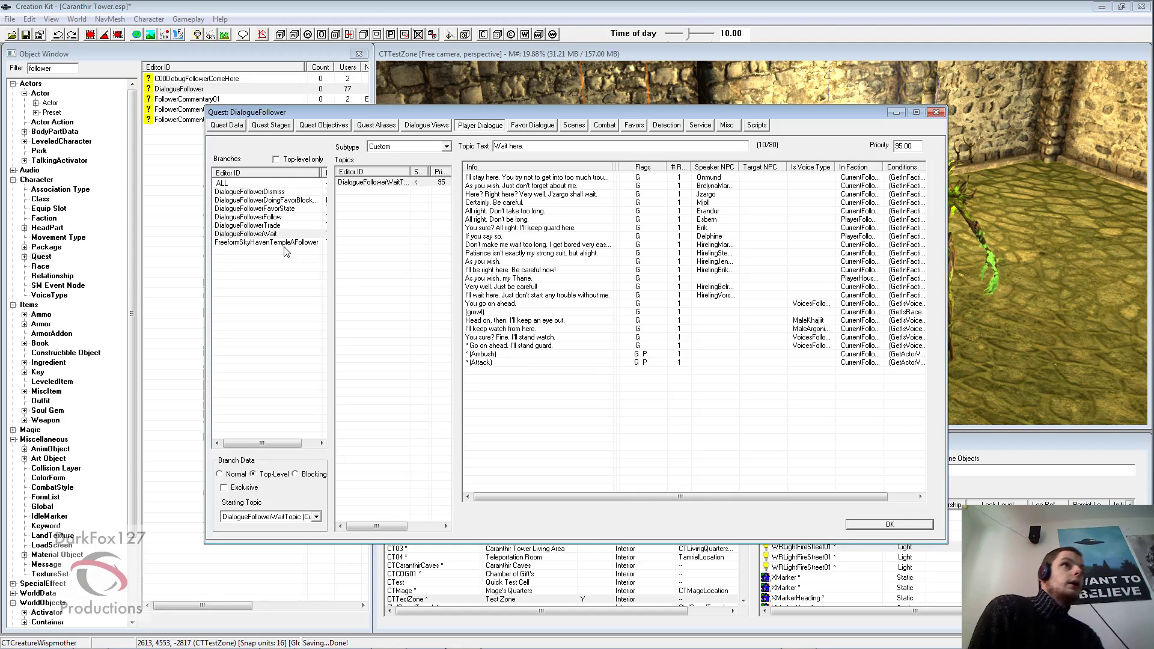
click(259, 225)
click(260, 234)
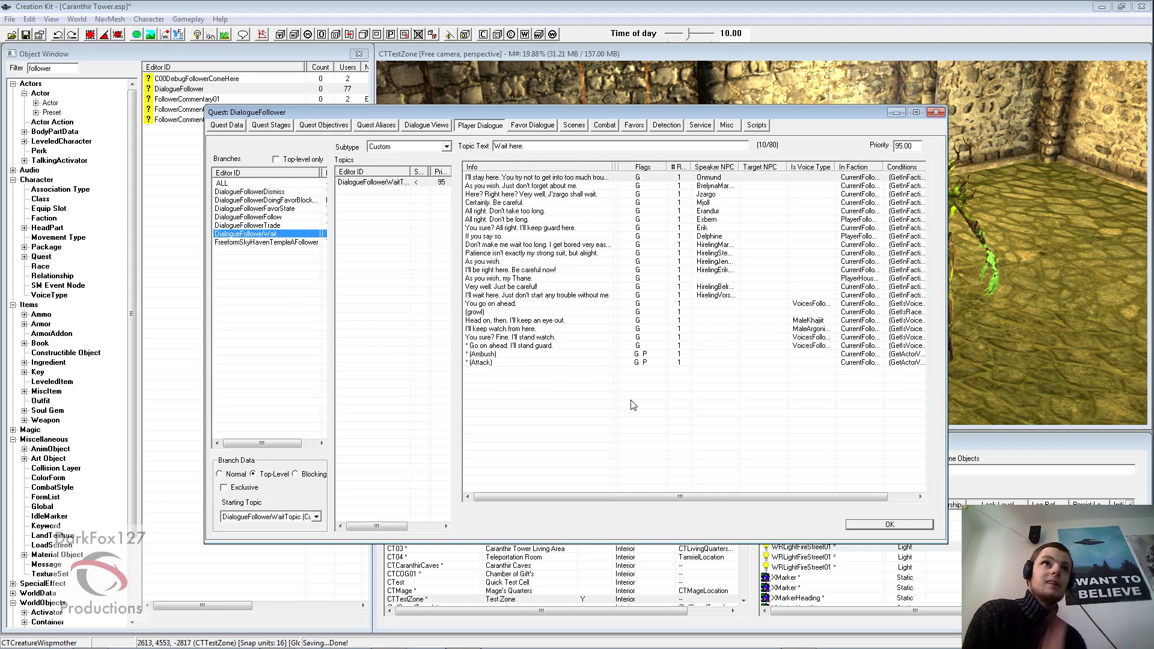
click(877, 524)
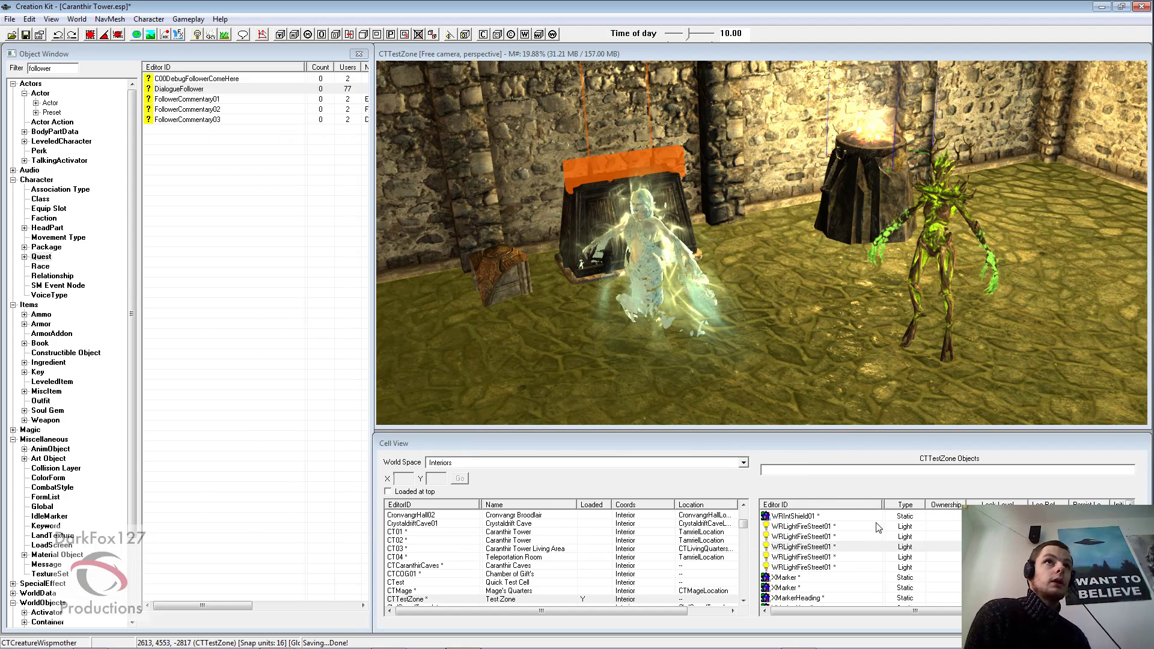
Open the spriggan actor CTCreatureSpriggan from the test zone and attach the existing CTWispScript to it
double_click(949, 210)
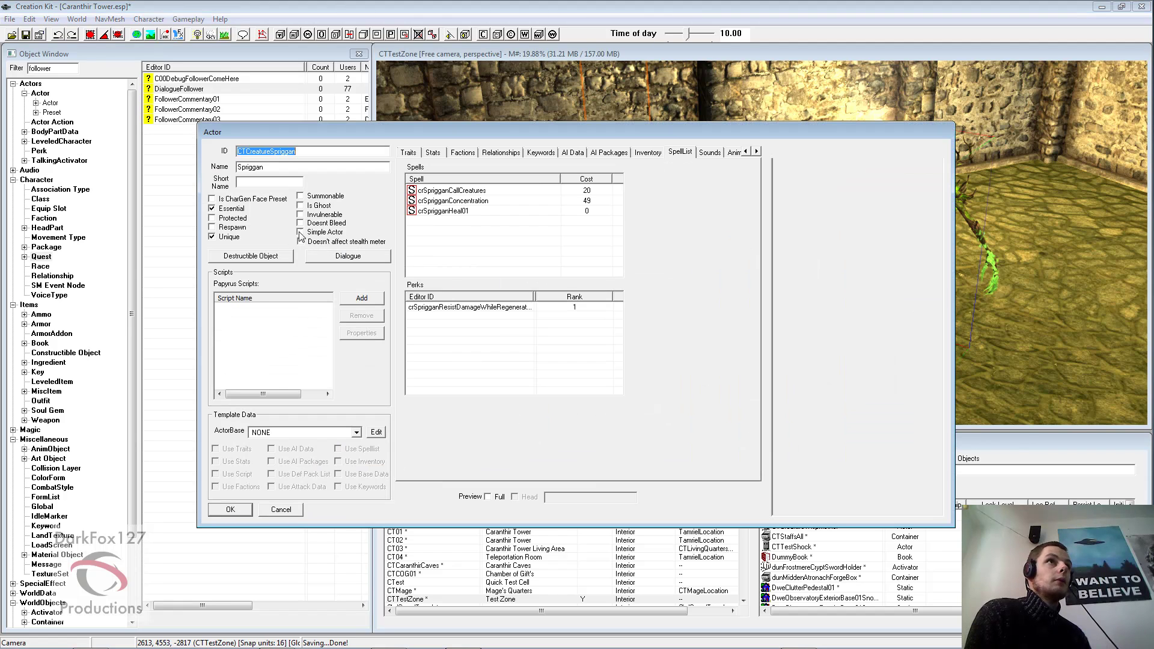
click(252, 332)
click(359, 300)
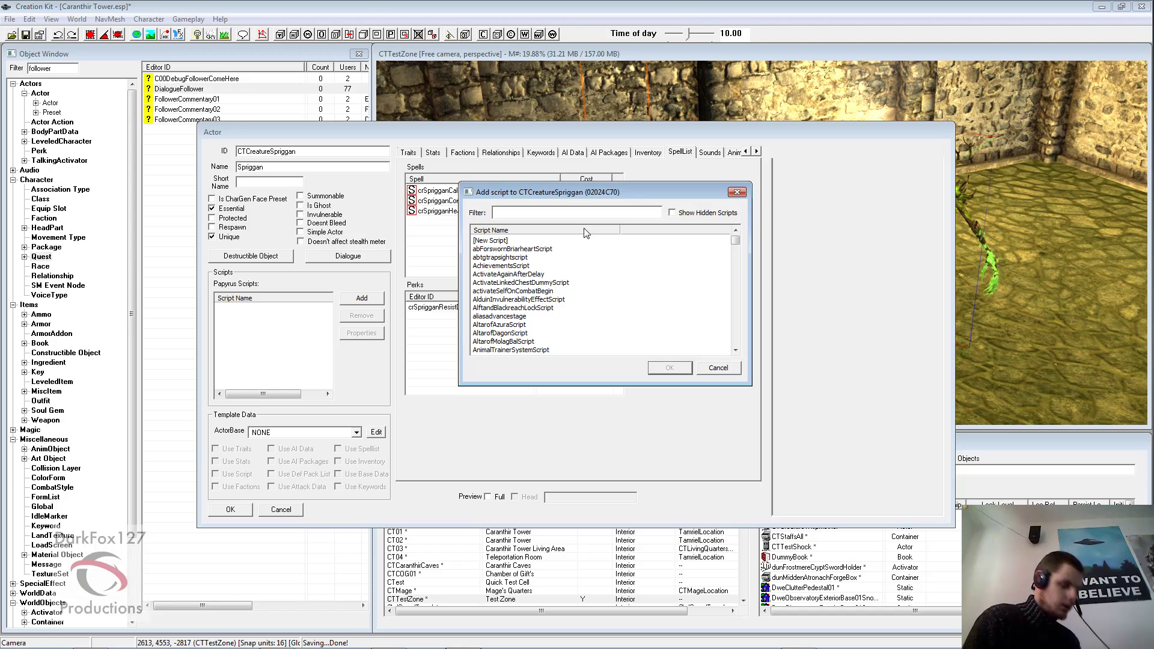
text(ctw)
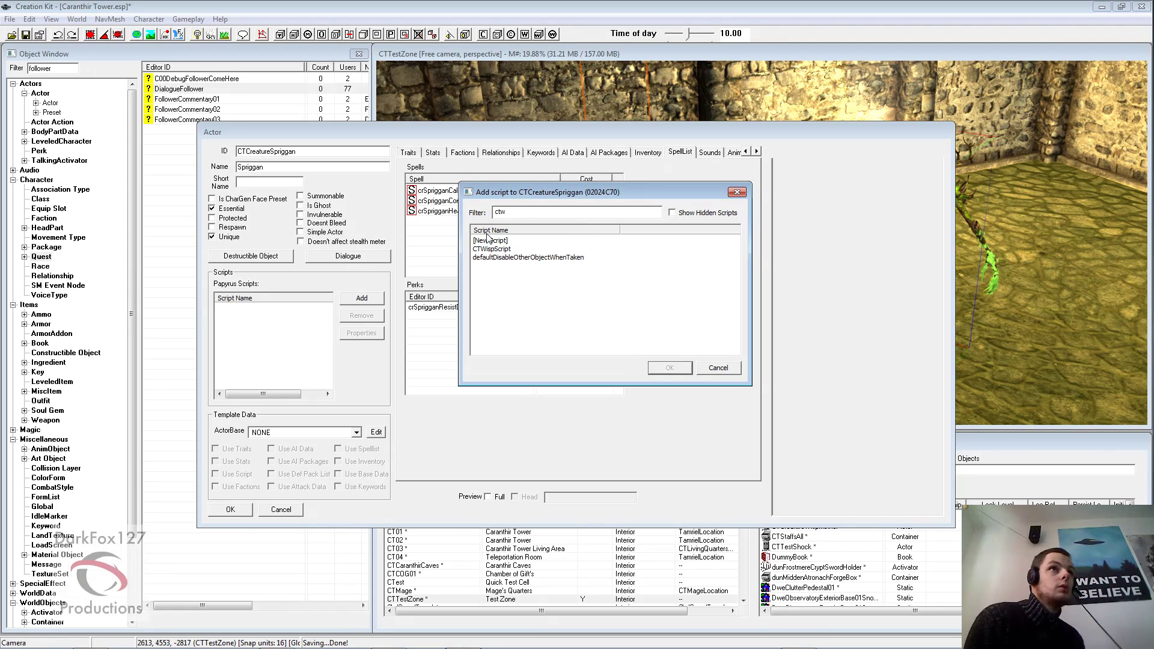
click(498, 250)
click(670, 368)
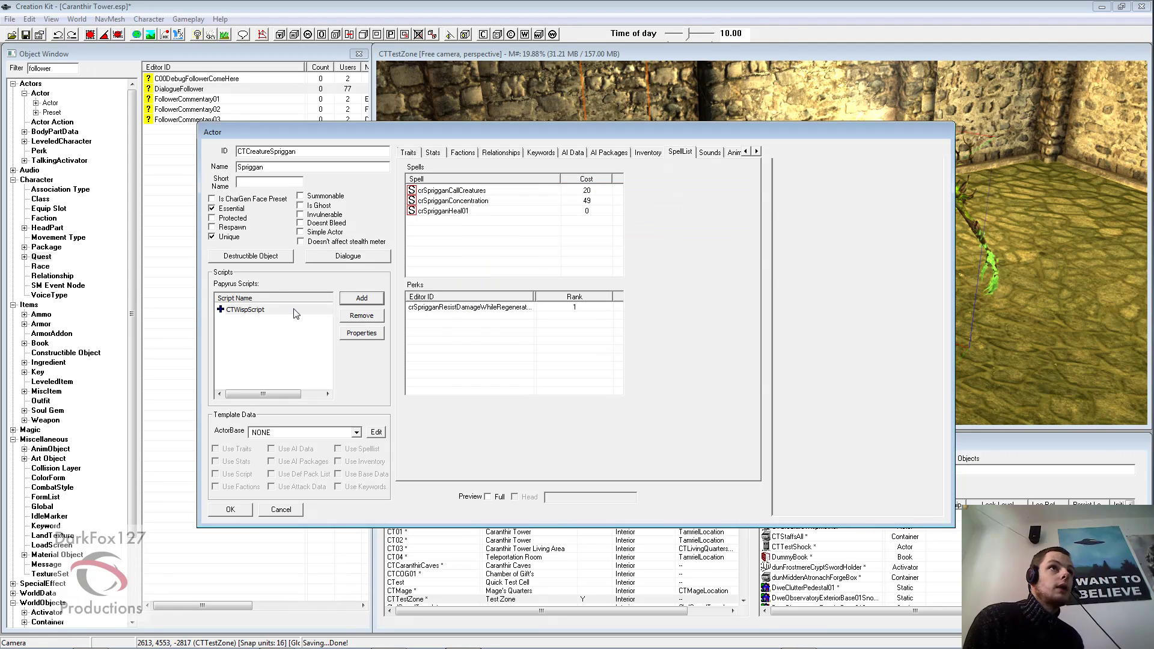
Open the source of CTWispScript on the spriggan actor and examine its activation event and states
right_click(247, 311)
click(297, 382)
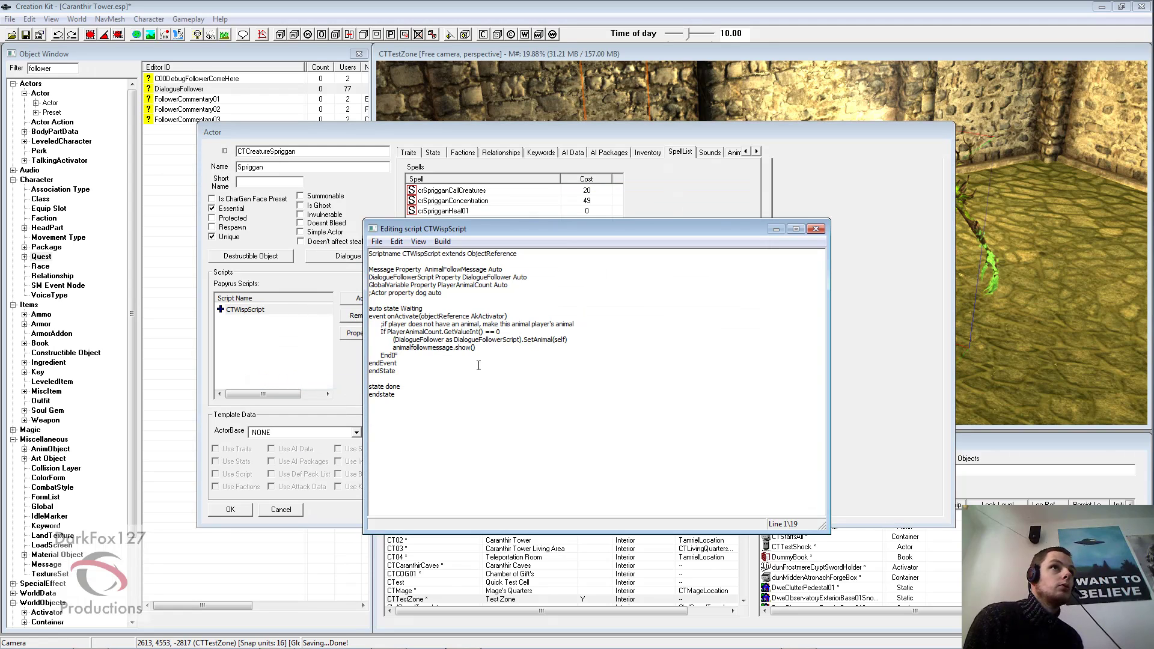
drag(412, 392, 390, 366)
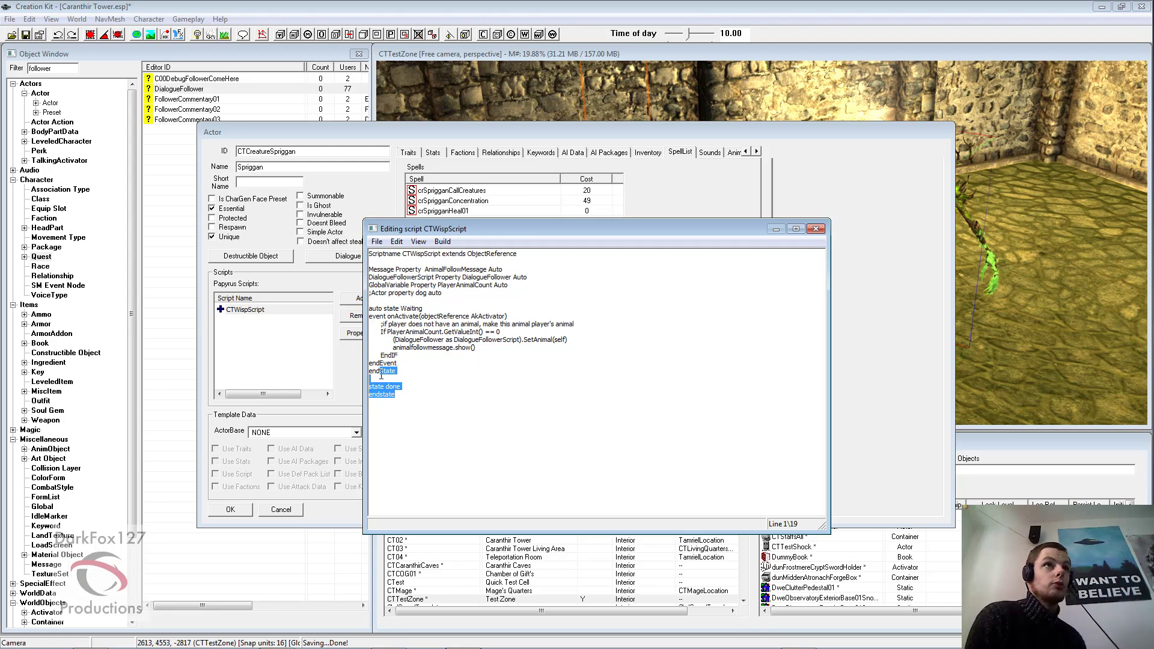
click(436, 371)
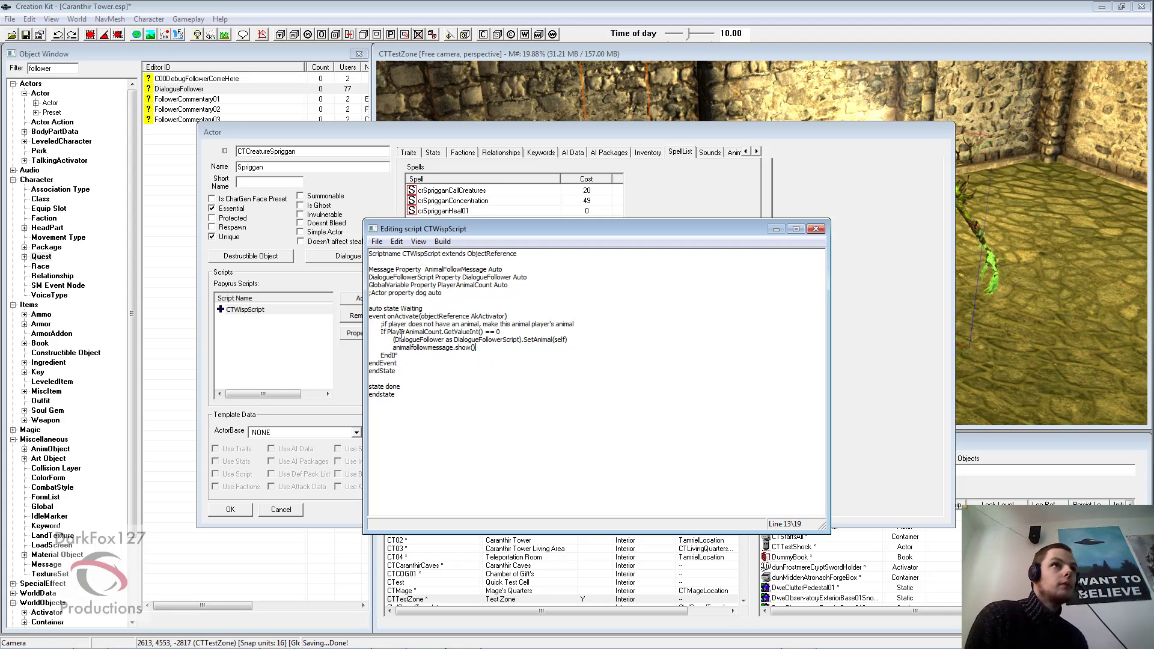
Close the CTWispScript source and attach the existing WEDogFollowerScript to the spriggan actor
click(816, 228)
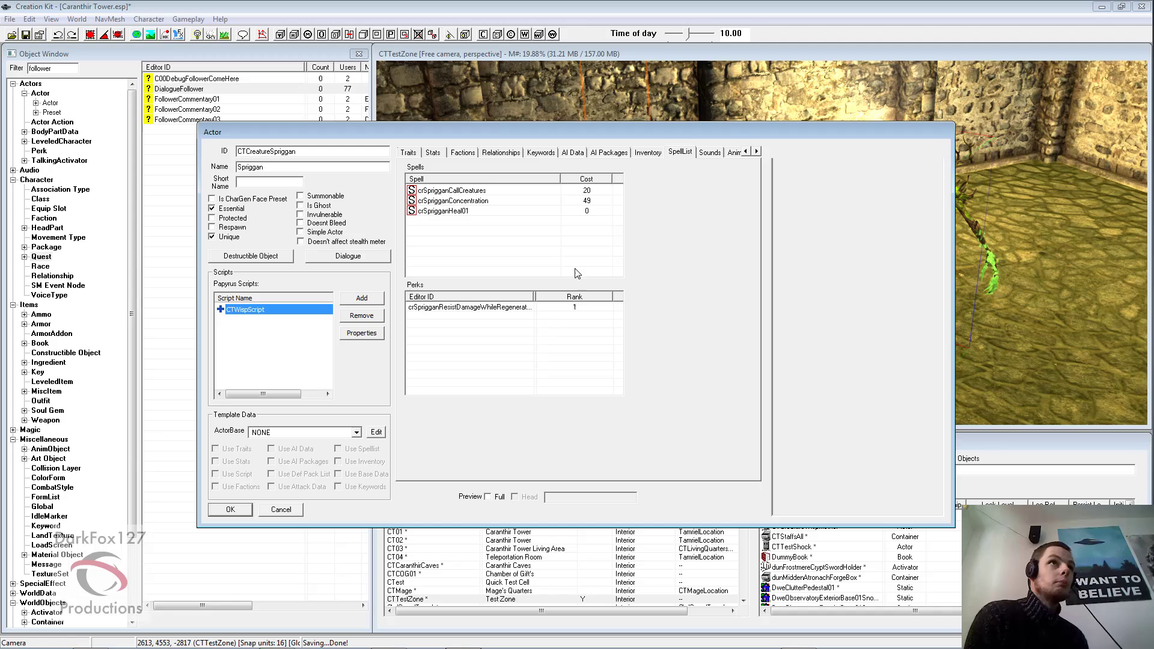
click(377, 298)
text(dog)
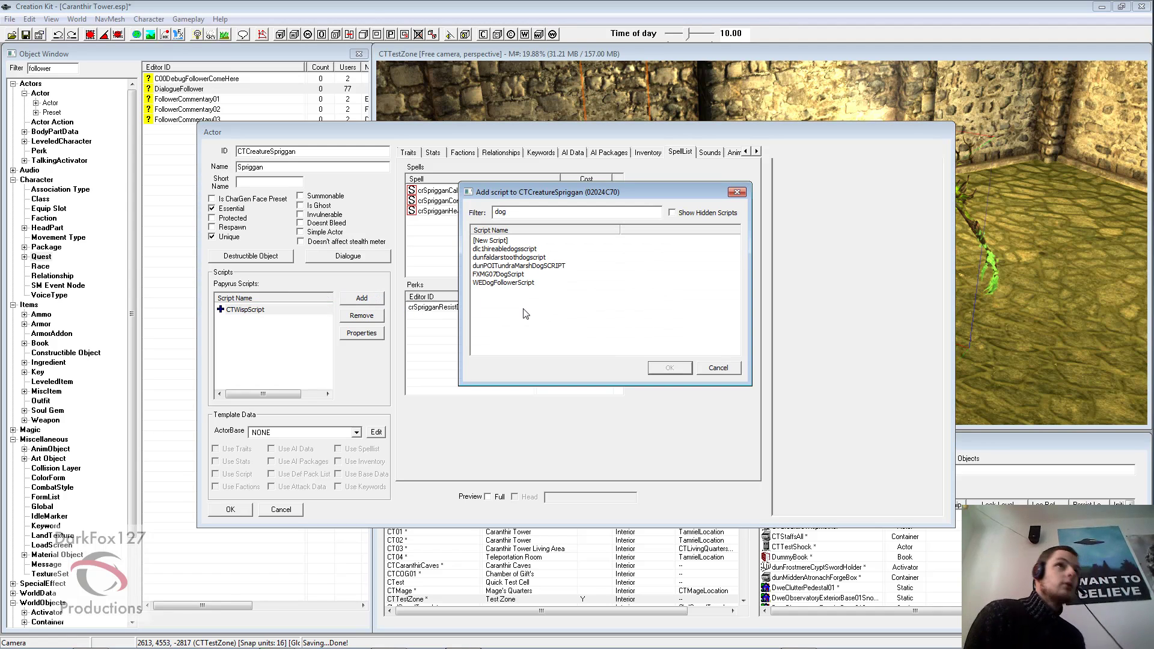
click(504, 266)
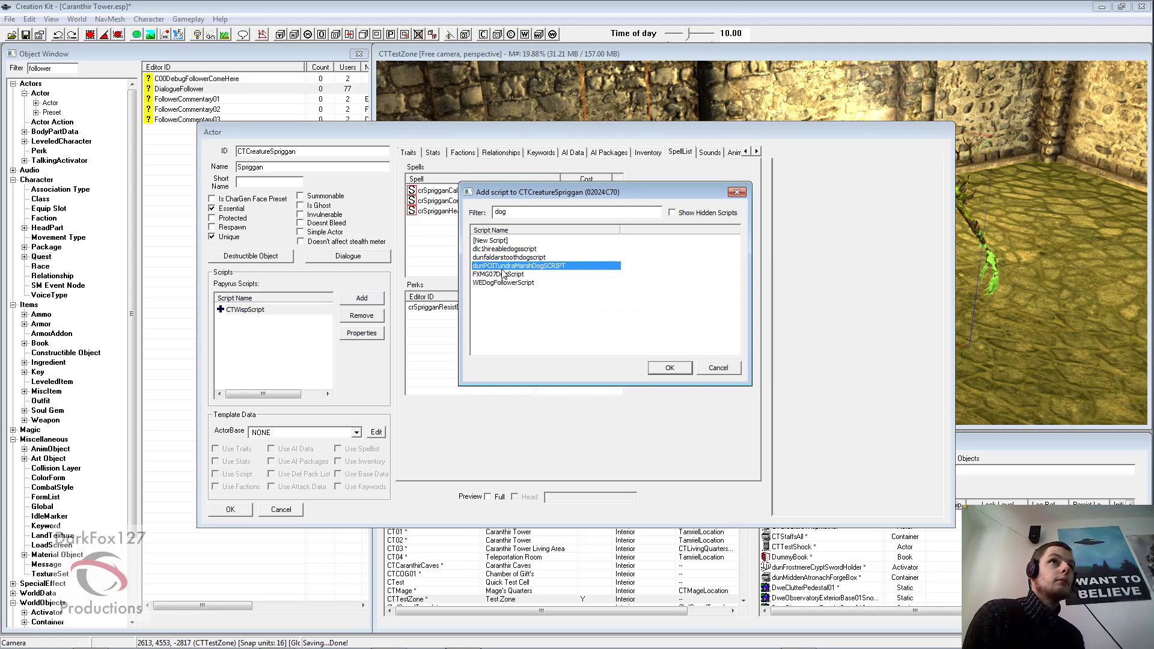
click(506, 275)
click(508, 258)
click(506, 282)
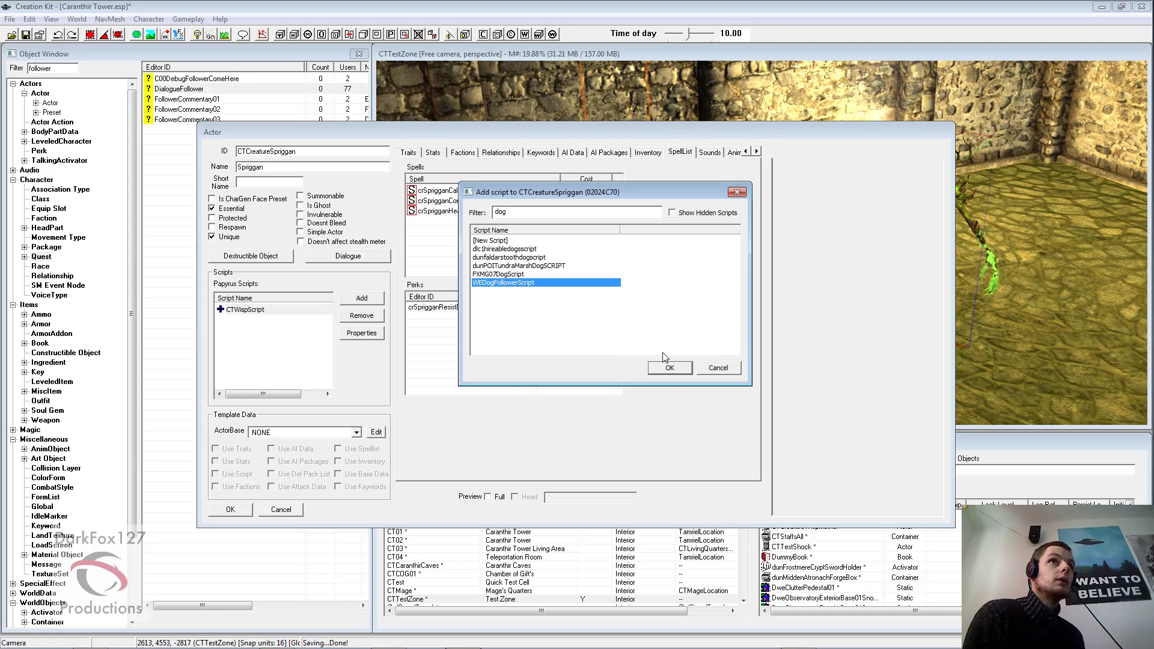
click(670, 368)
Open the source of WEDogFollowerScript, examine the gotostate ("done") line in its activation event, and close it
right_click(262, 319)
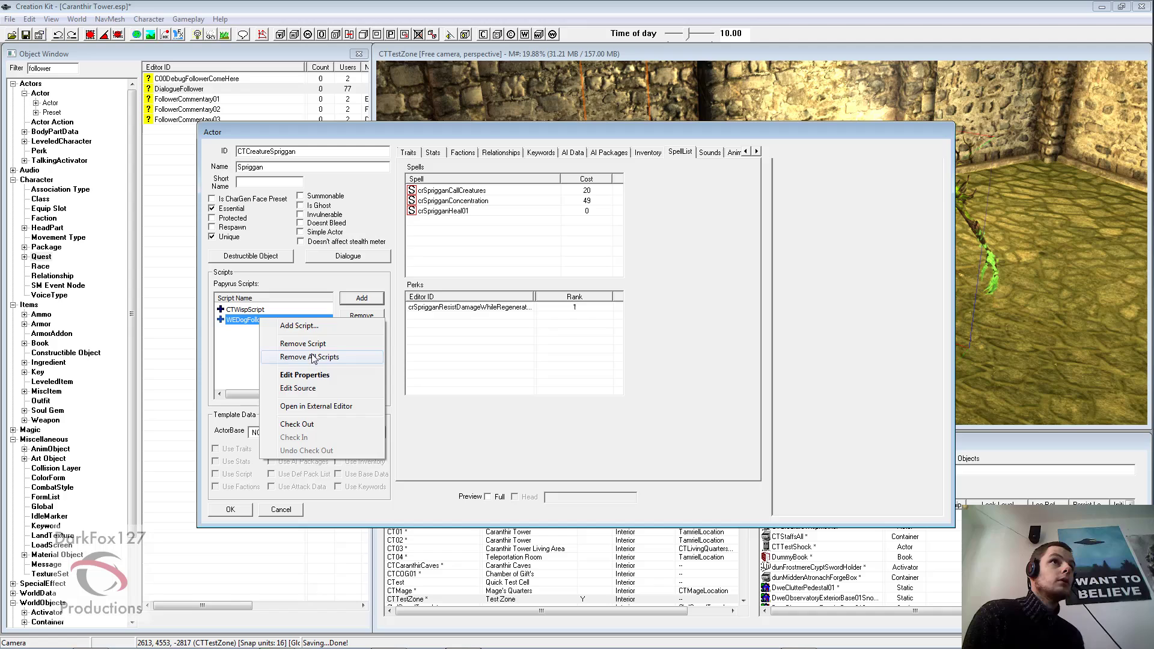
click(297, 388)
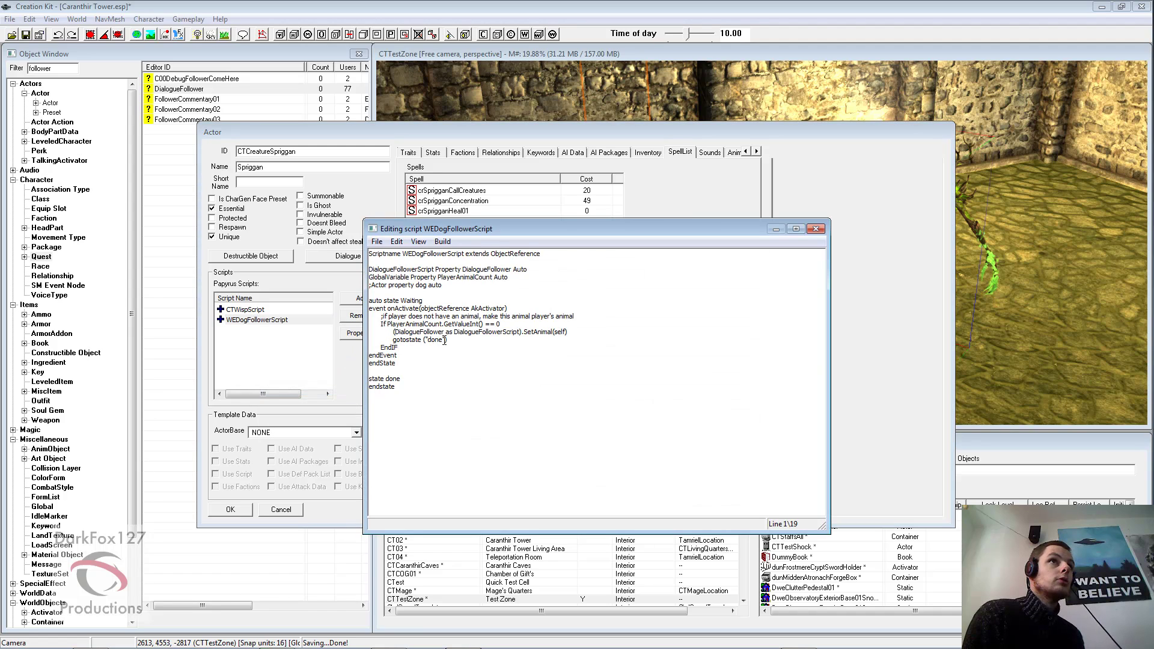
drag(450, 339, 392, 337)
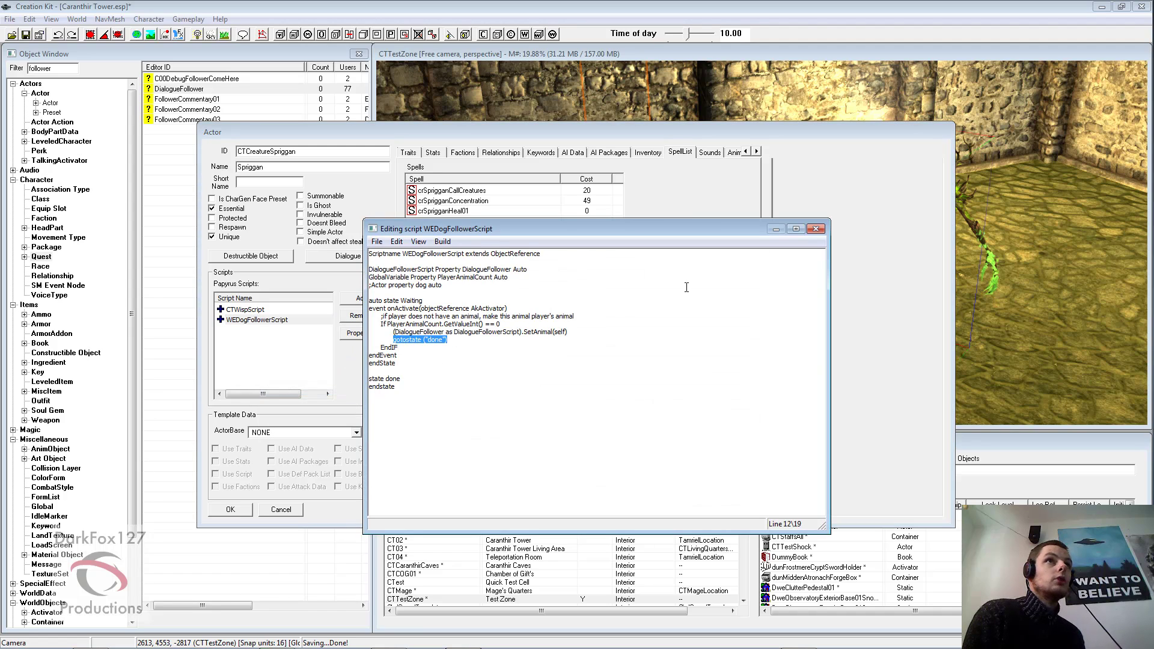
click(816, 228)
Copy the entire source code of CTWispScript and close its source editor
right_click(232, 310)
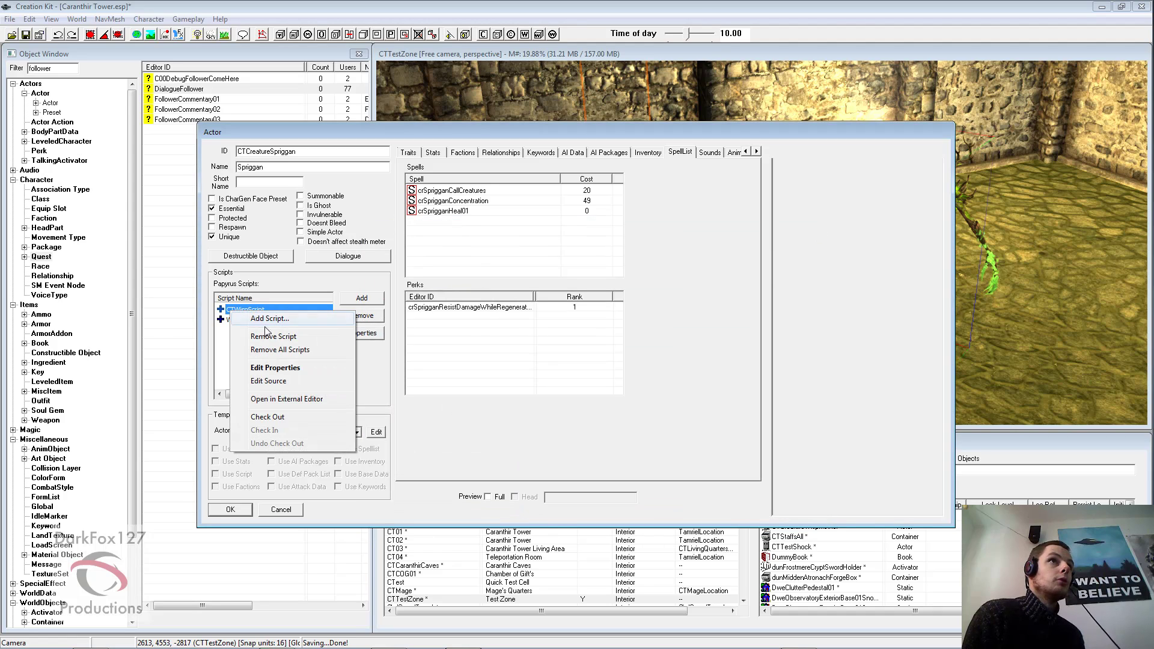
click(270, 385)
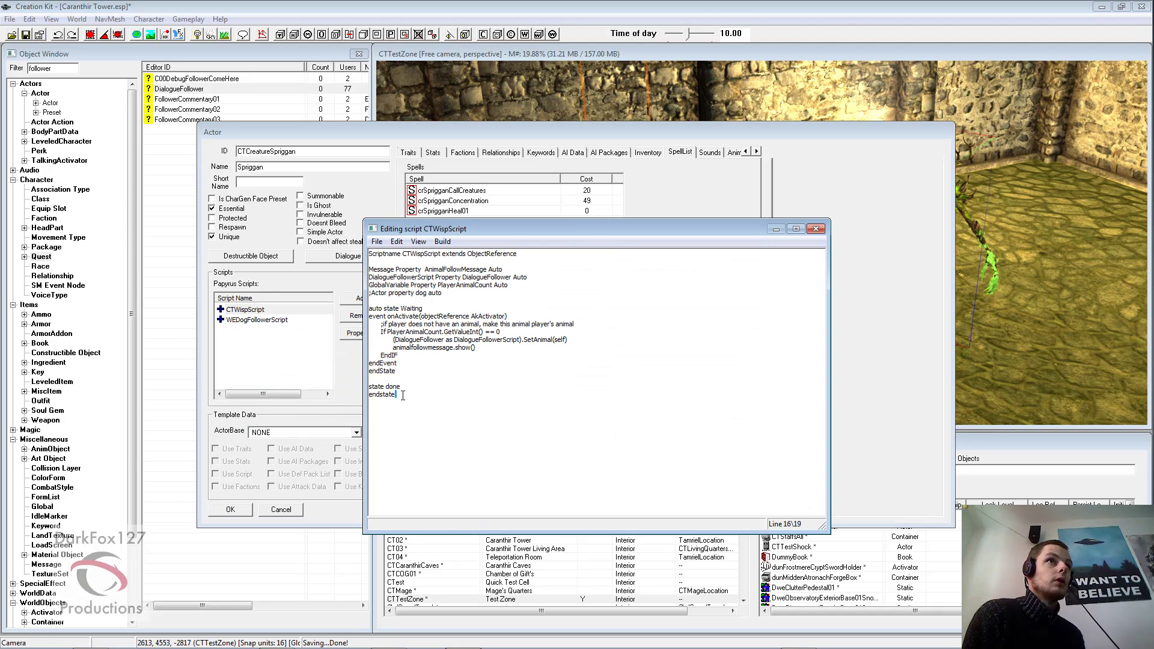
drag(403, 395, 370, 270)
drag(409, 402, 369, 254)
key(ctrl+c)
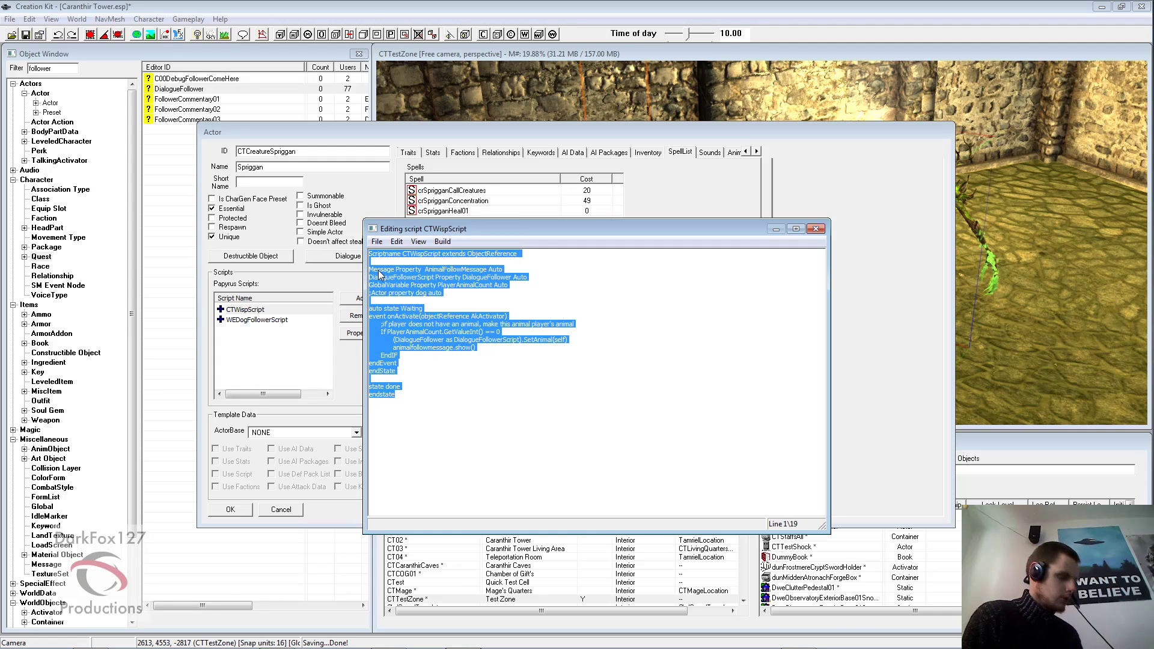
click(815, 229)
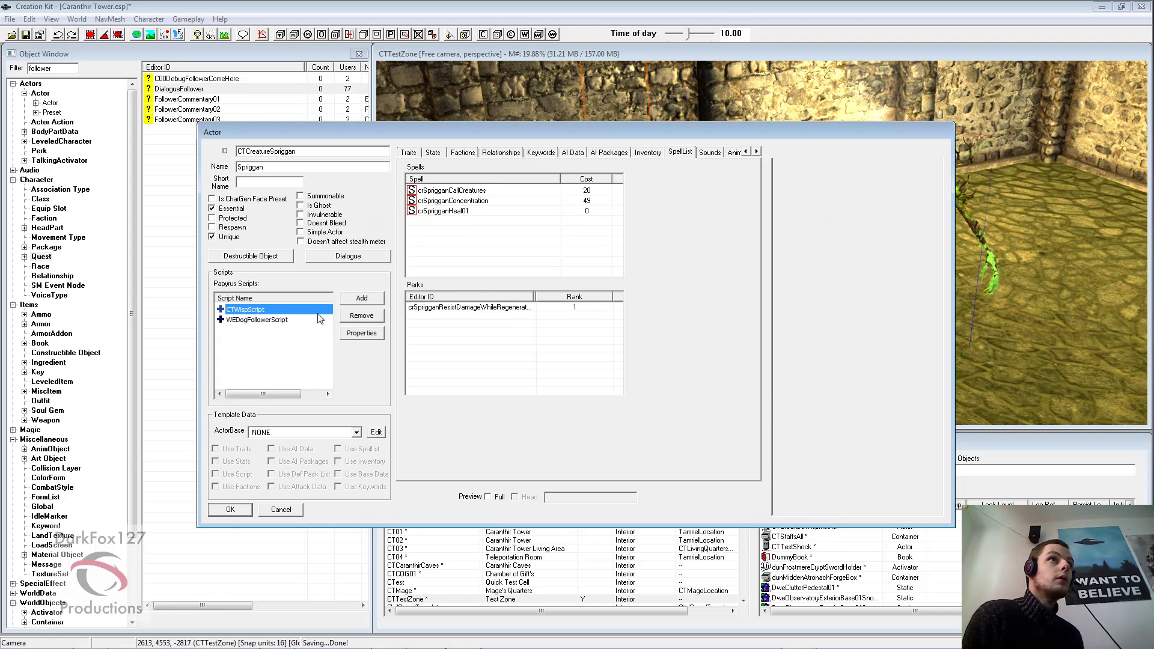
Remove WEDogFollowerScript from the spriggan actor's scripts
right_click(251, 320)
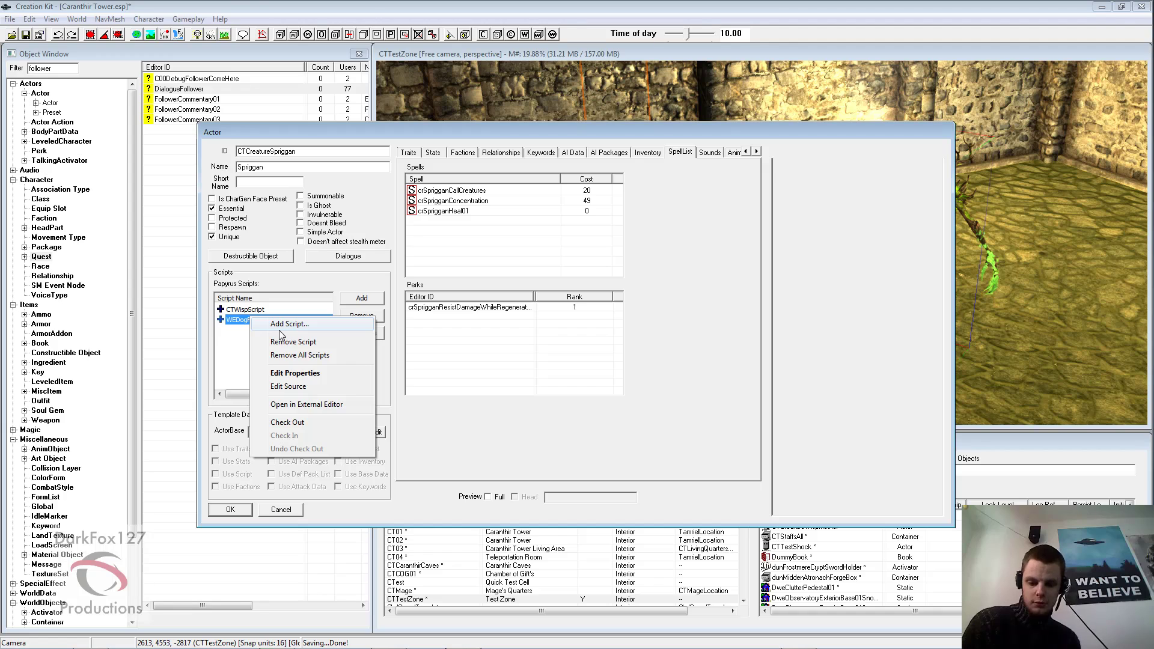
click(345, 328)
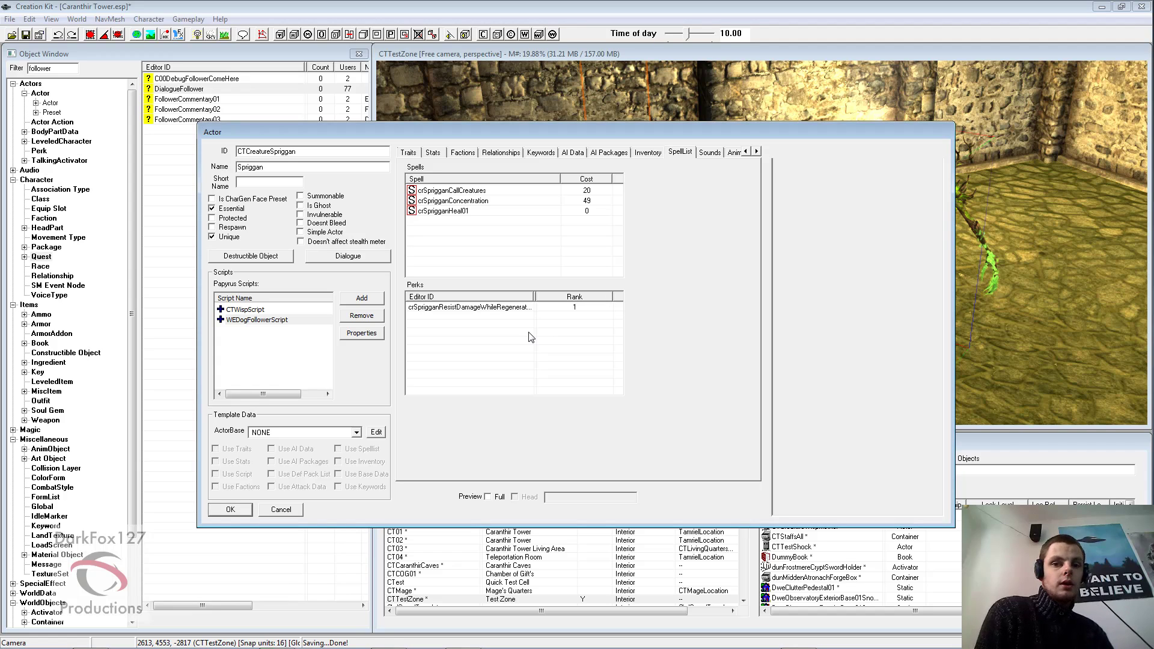
click(292, 332)
click(279, 319)
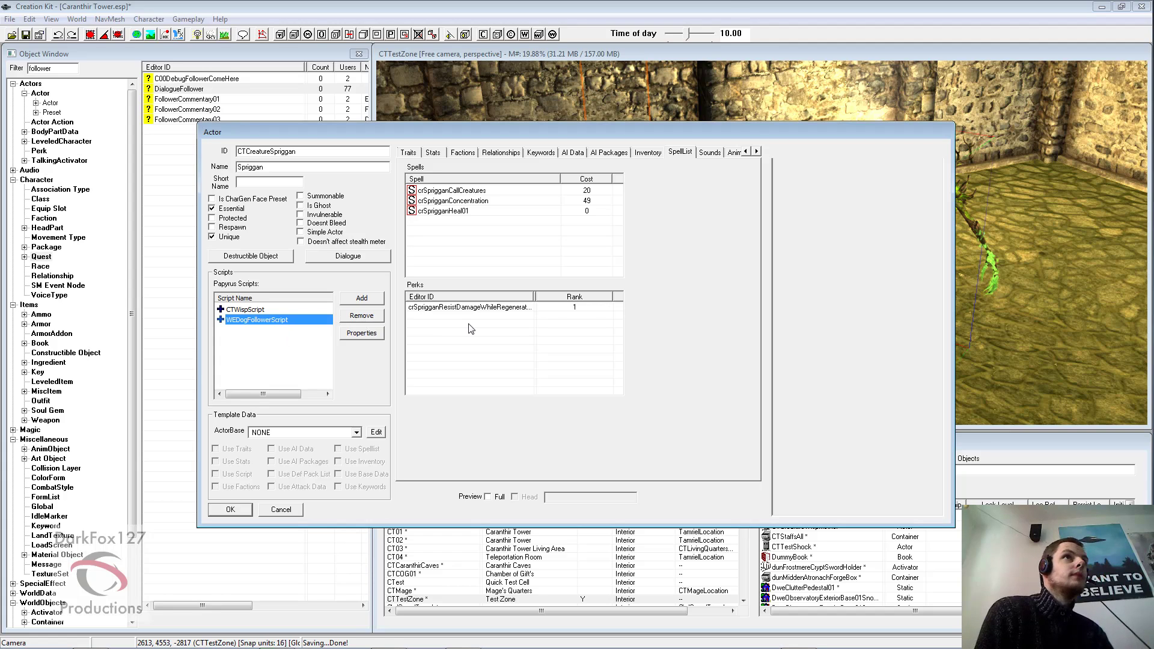
click(361, 316)
right_click(261, 315)
key(Escape)
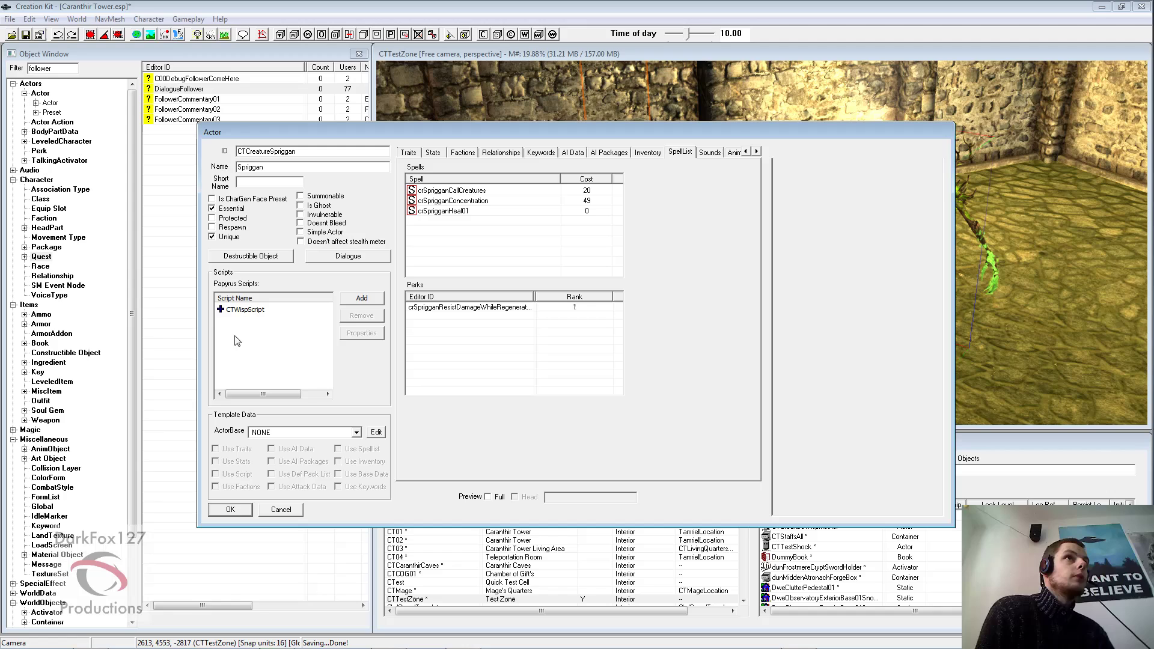
Add a new script named CTSprigganScript, extending ObjectReference, to the spriggan actor
click(362, 298)
click(498, 241)
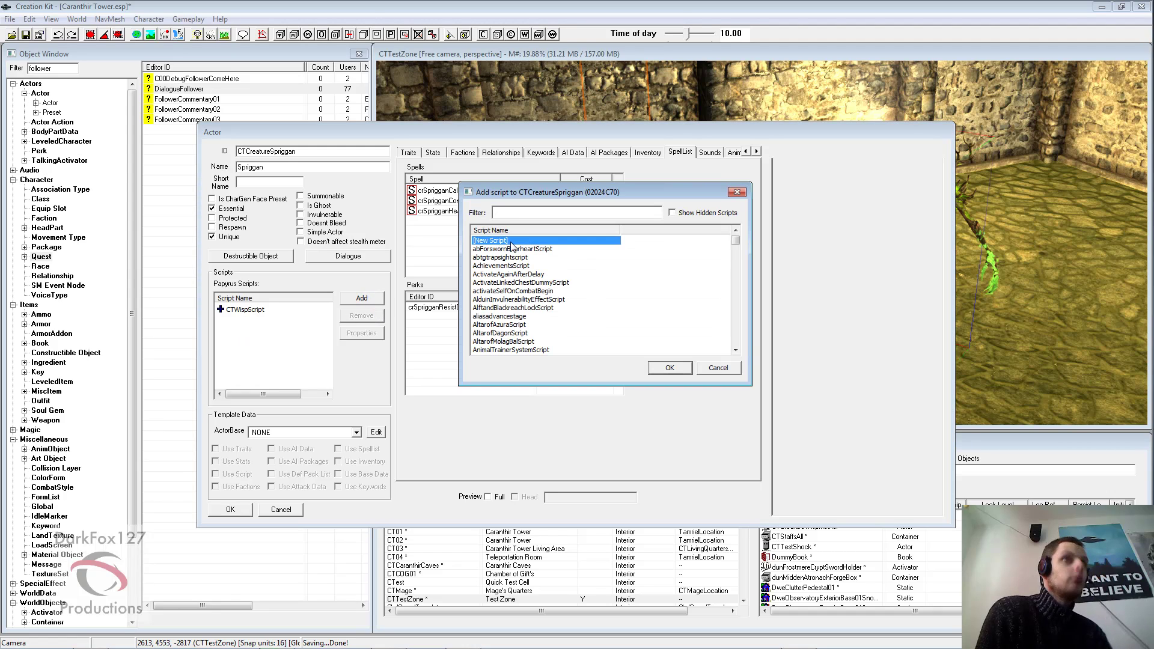
double_click(512, 243)
click(501, 322)
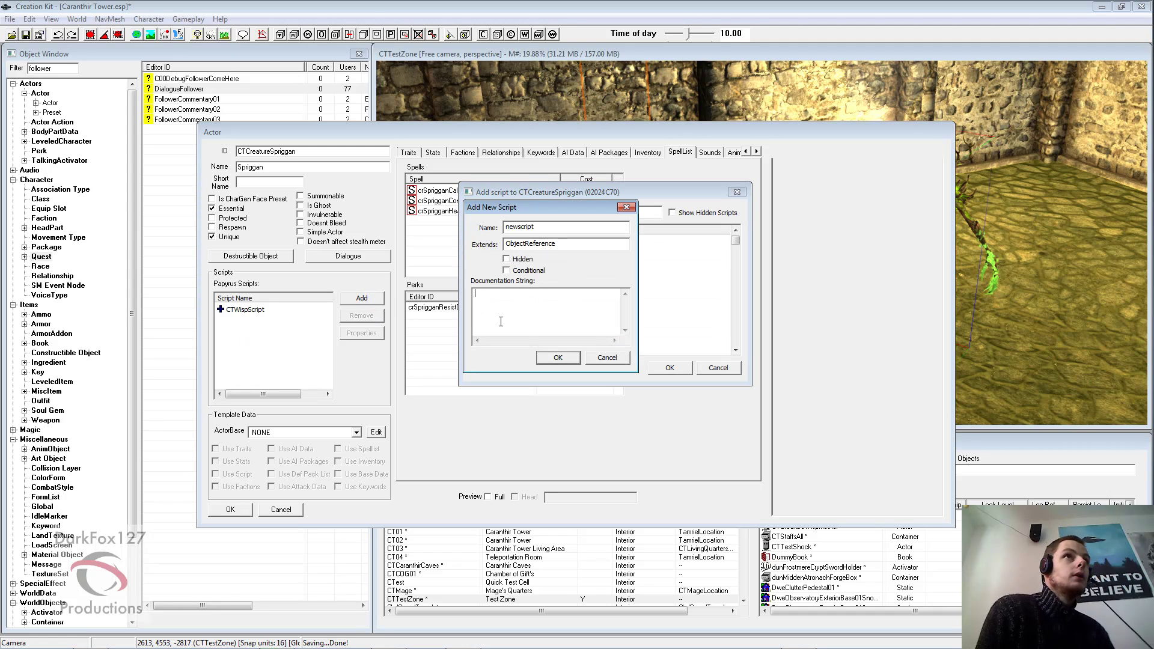
double_click(552, 227)
text(CT)
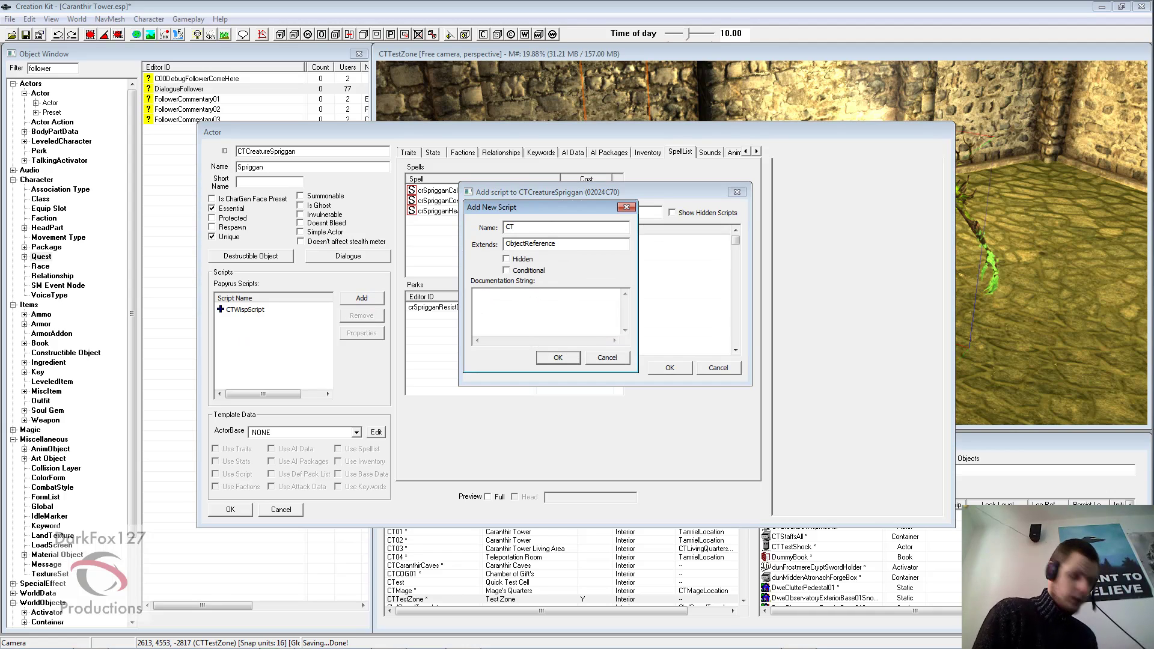
text(Spr)
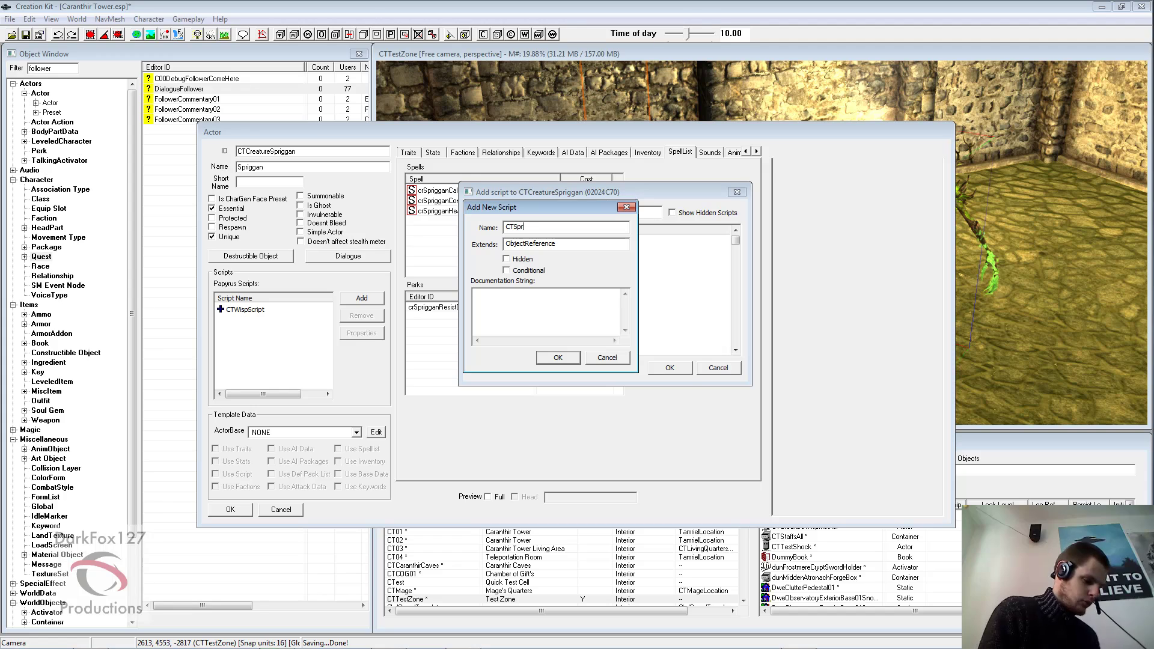
text(igganScript)
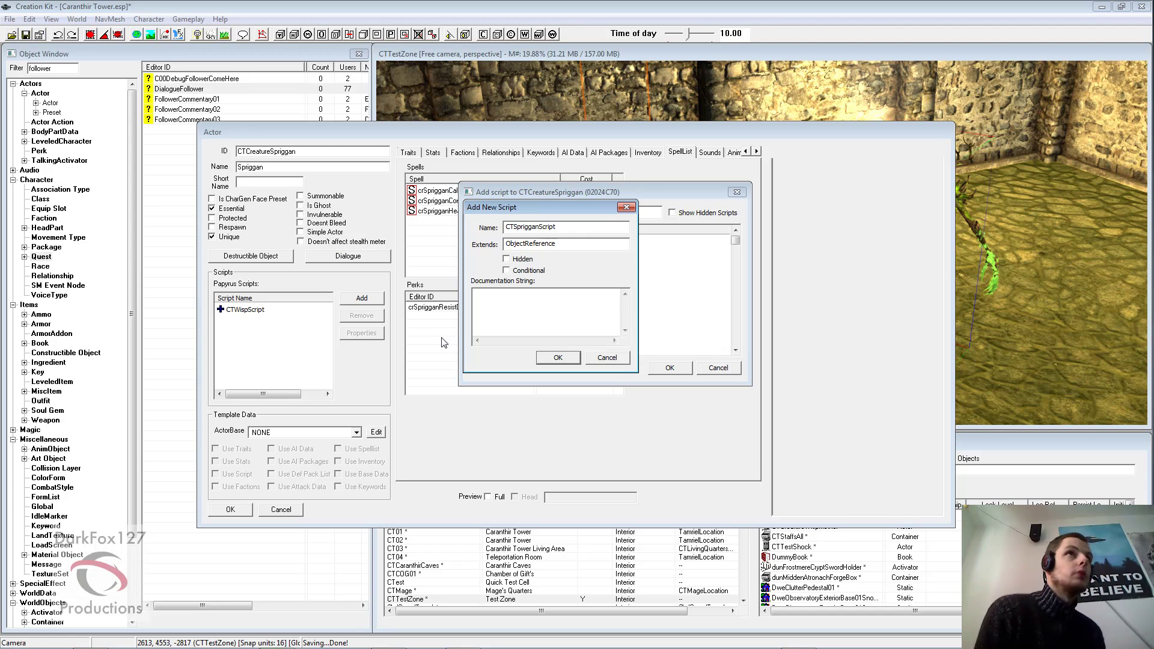
click(560, 356)
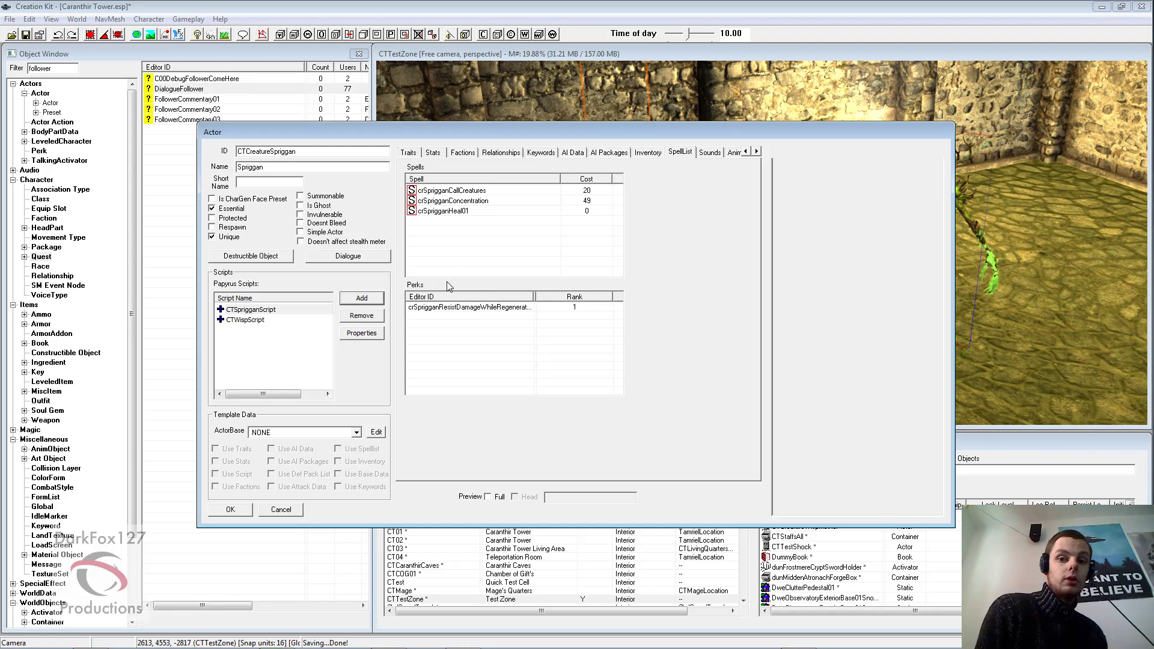
Paste the copied code into the source of CTSprigganScript and delete the duplicate CTWispScript Scriptname line
right_click(268, 313)
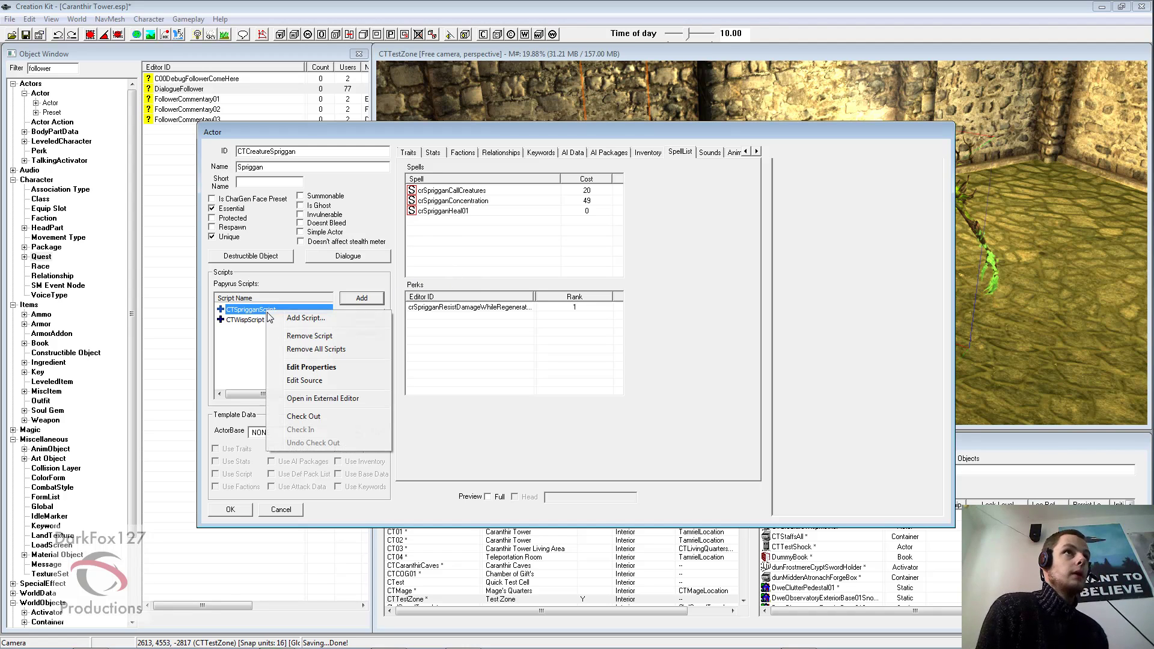
click(304, 380)
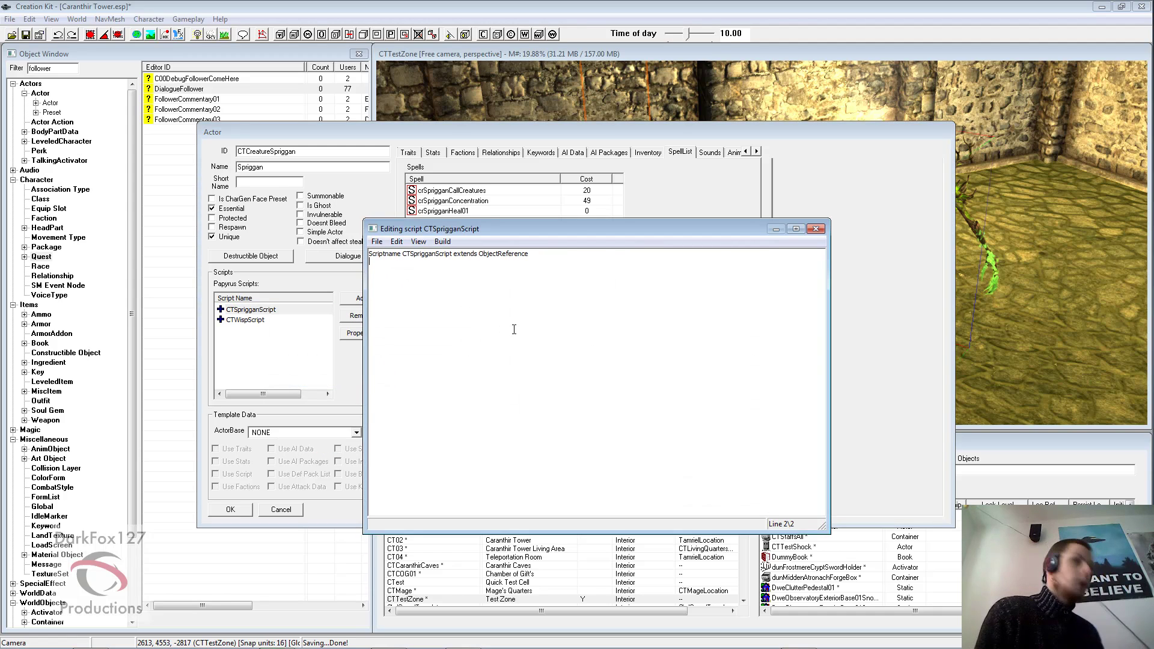
key(ctrl+v)
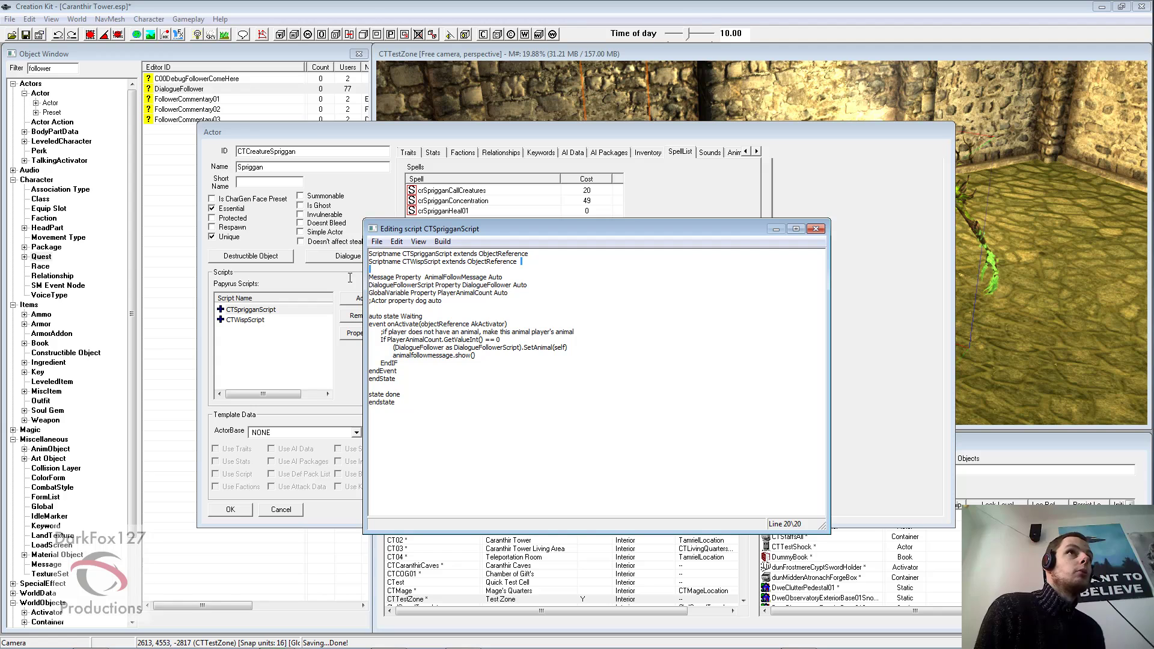
click(368, 262)
key(Delete)
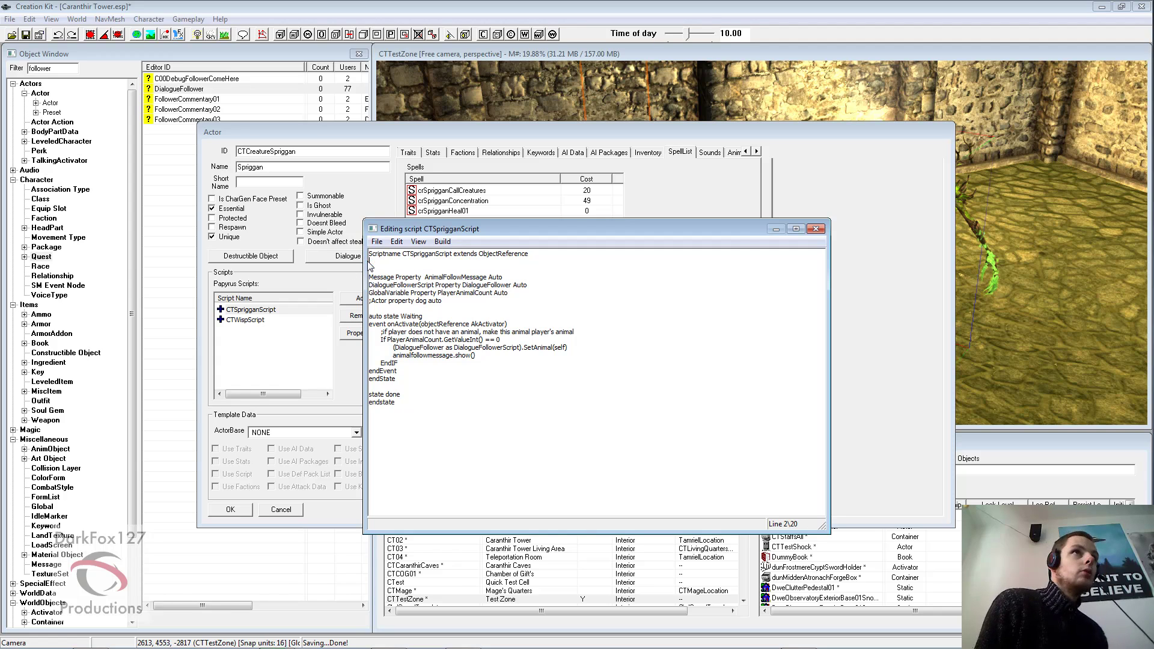
key(BackSpace)
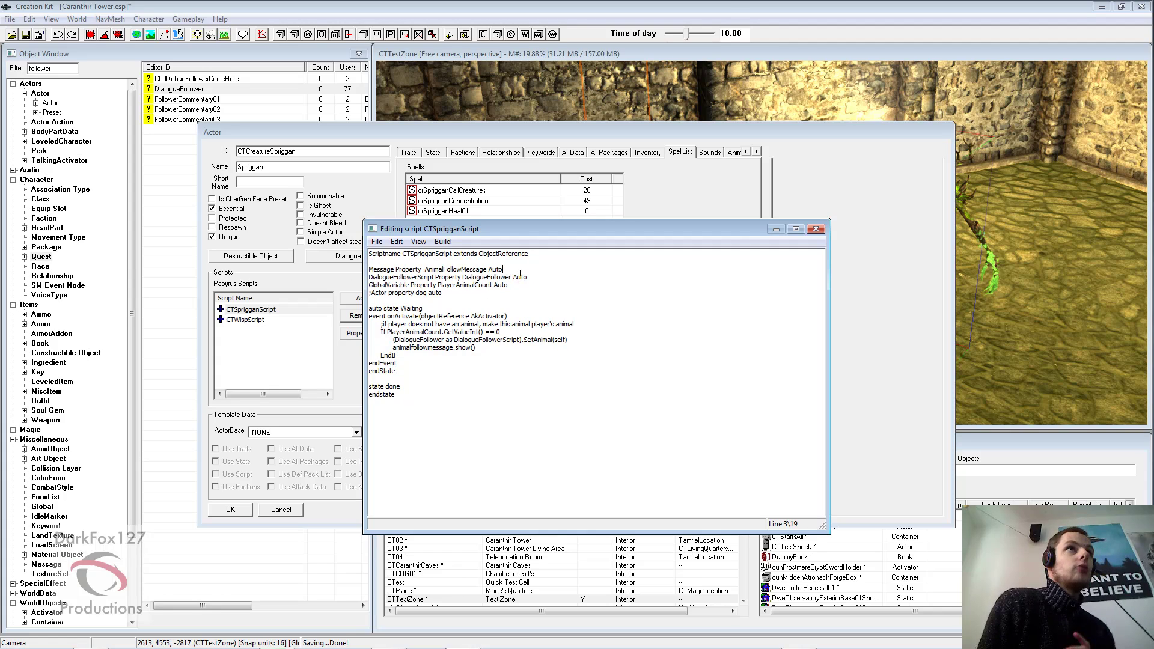
Examine the AnimalFollowMessage property declaration and the animalfollowmessage.show() call in the CTSprigganScript source
click(369, 269)
key(shift+End)
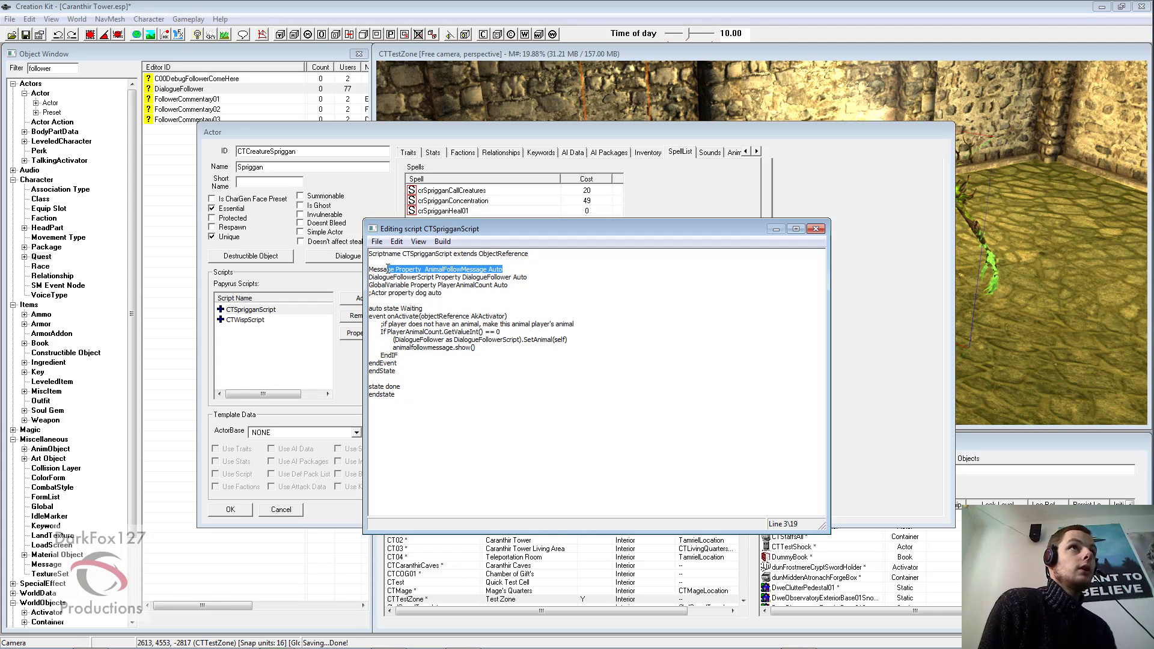
click(440, 270)
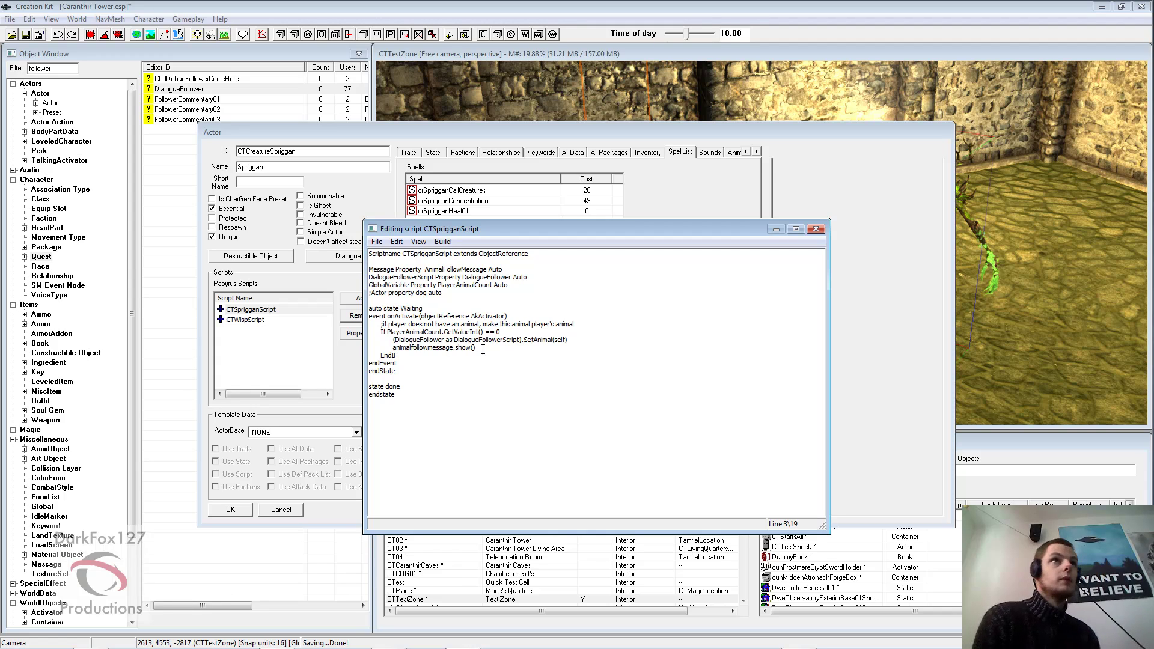
drag(476, 347, 392, 351)
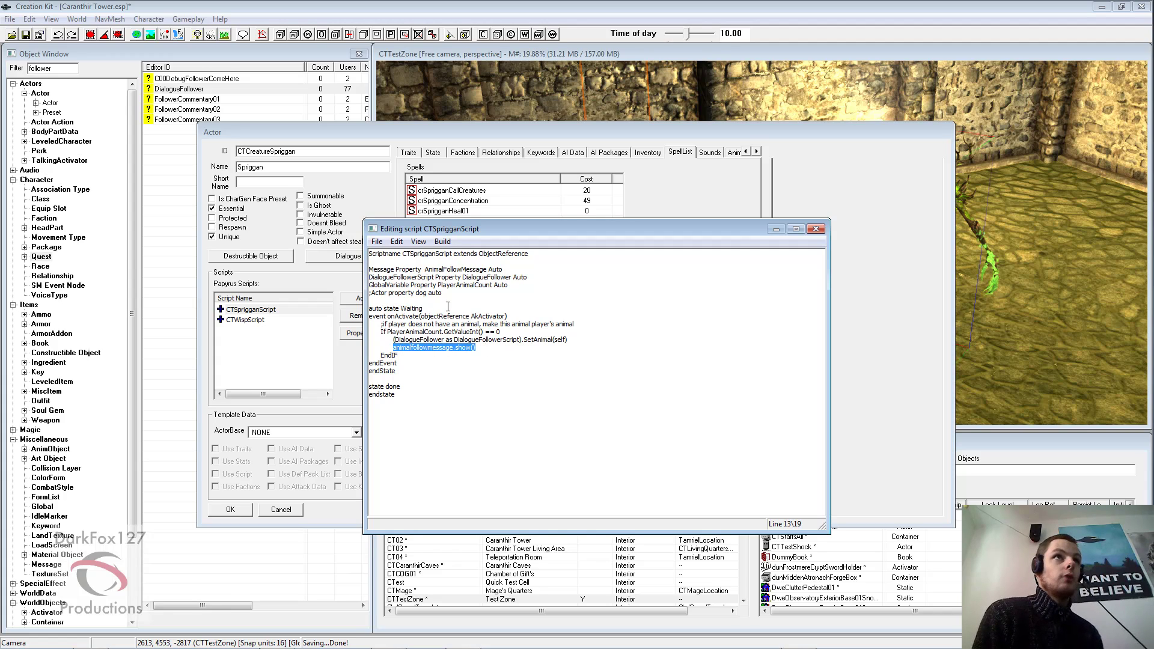
click(509, 268)
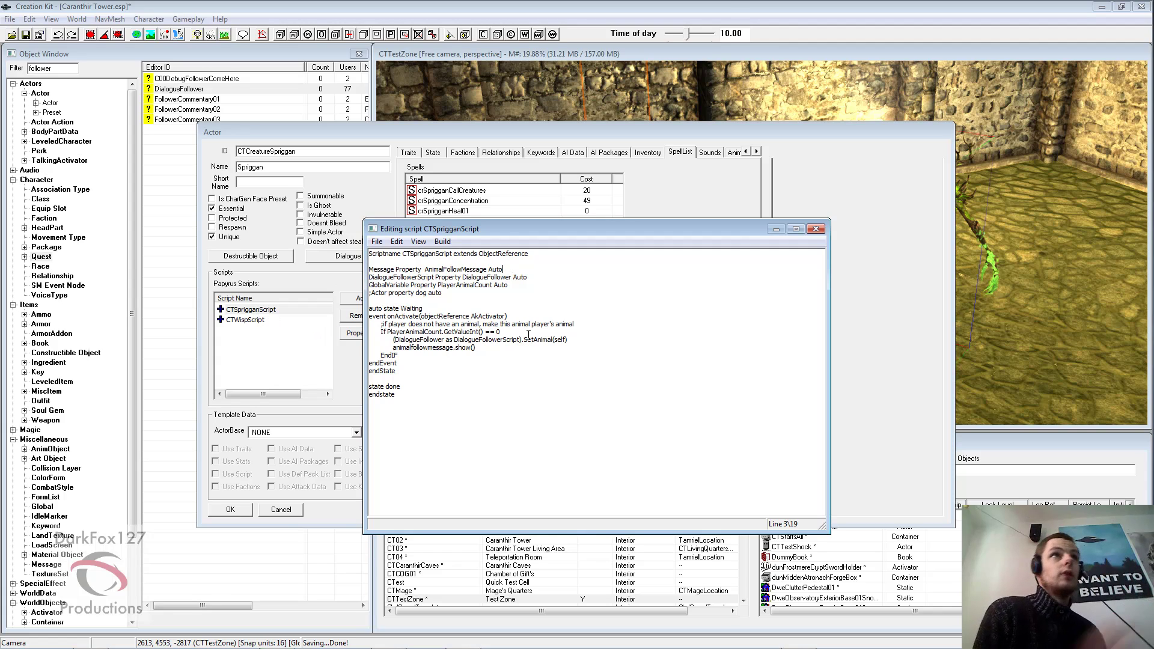
click(504, 346)
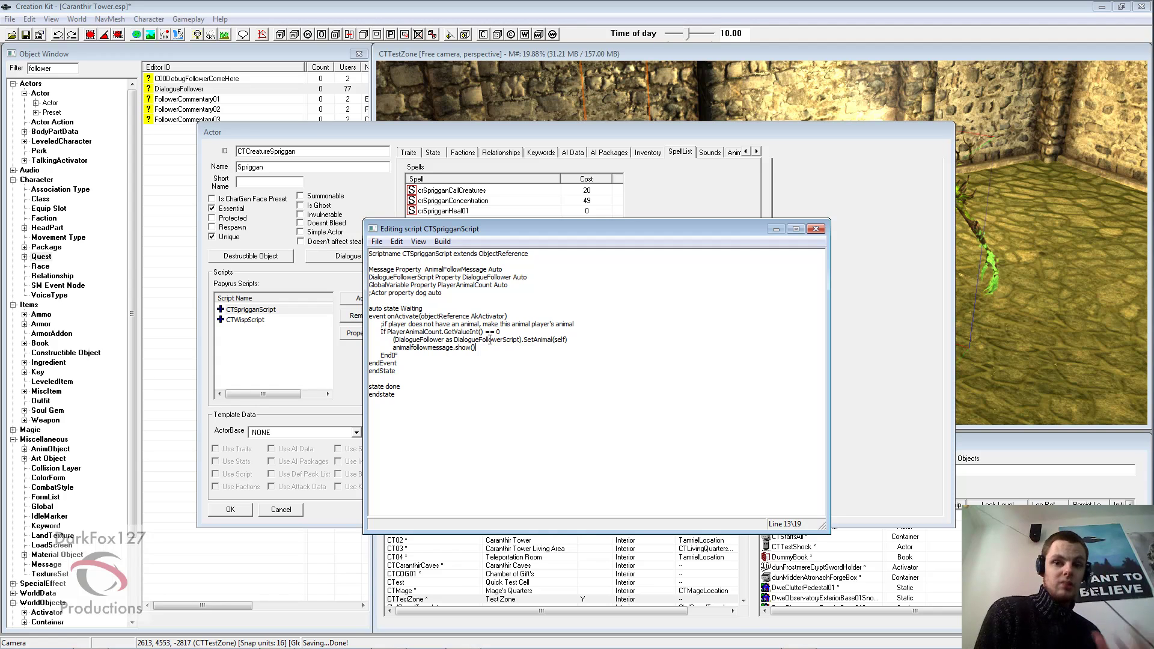
drag(476, 348, 395, 349)
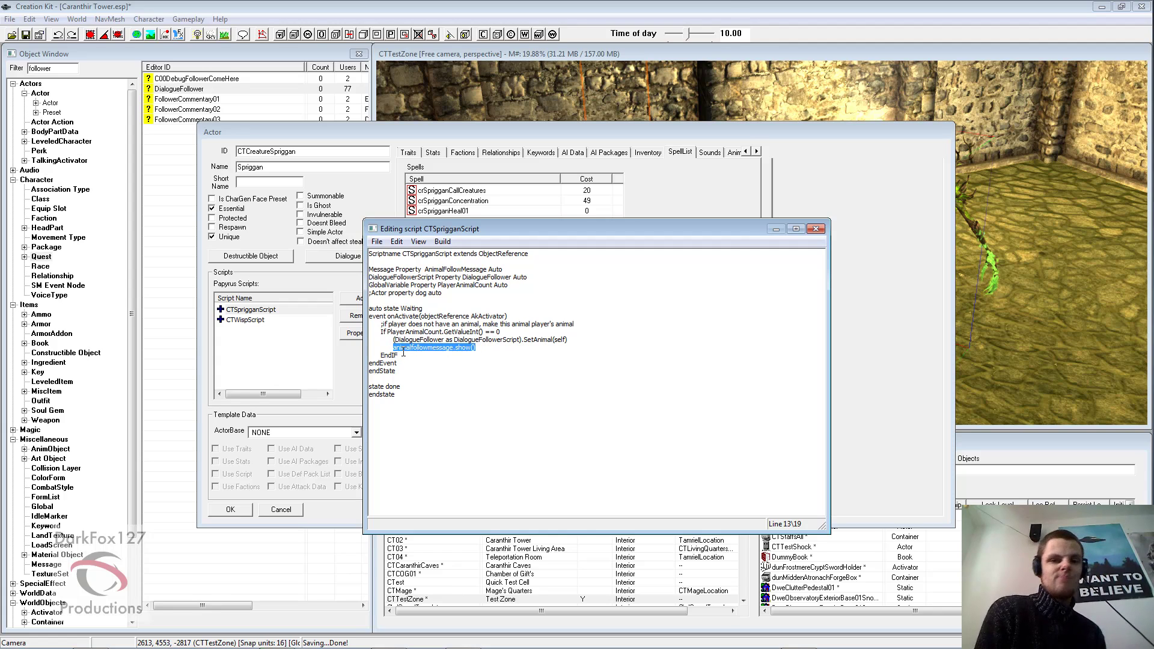
click(481, 348)
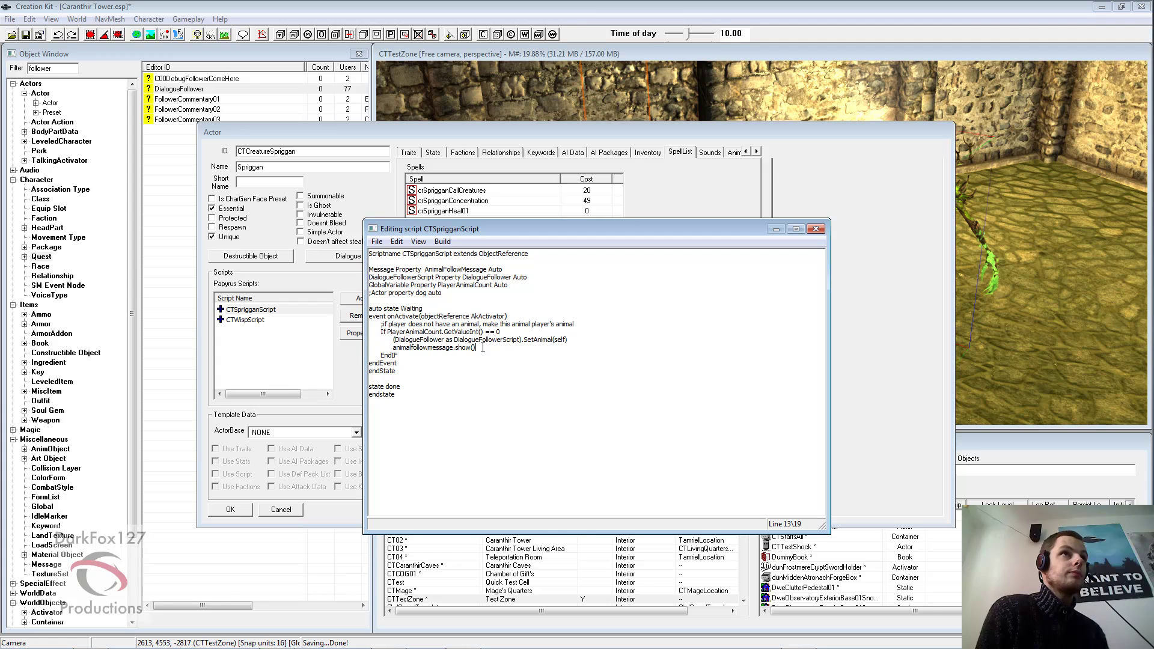
shift+click(394, 349)
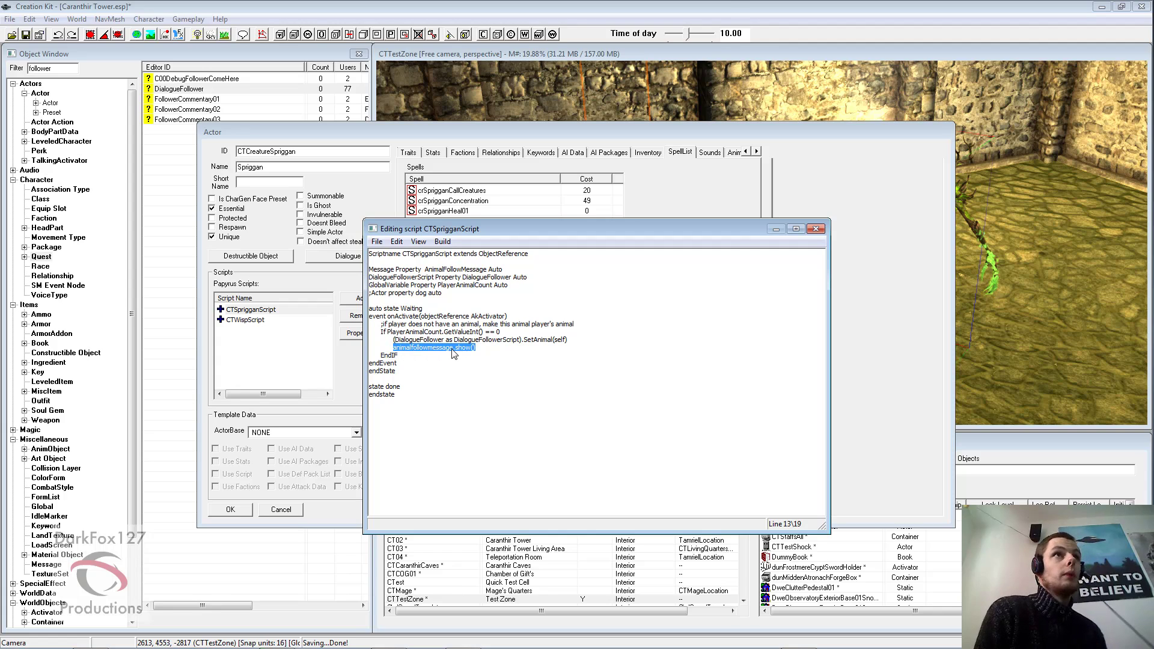
click(442, 270)
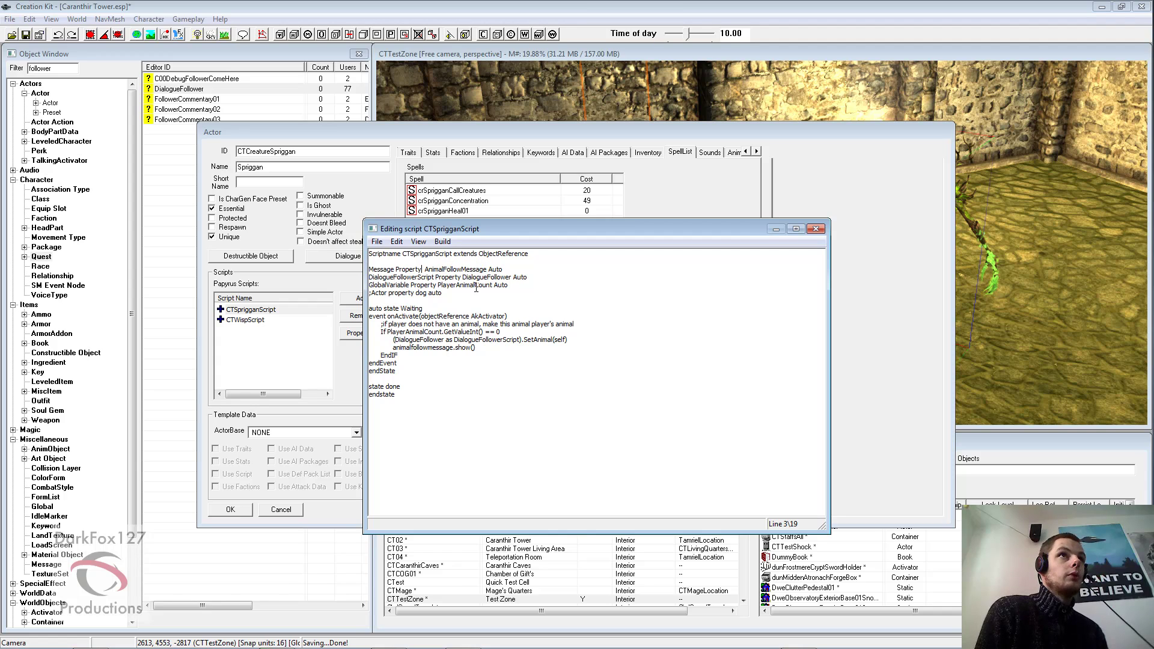
Save and compile CTSprigganScript after reviewing its onActivate event code, and close the script source
click(476, 349)
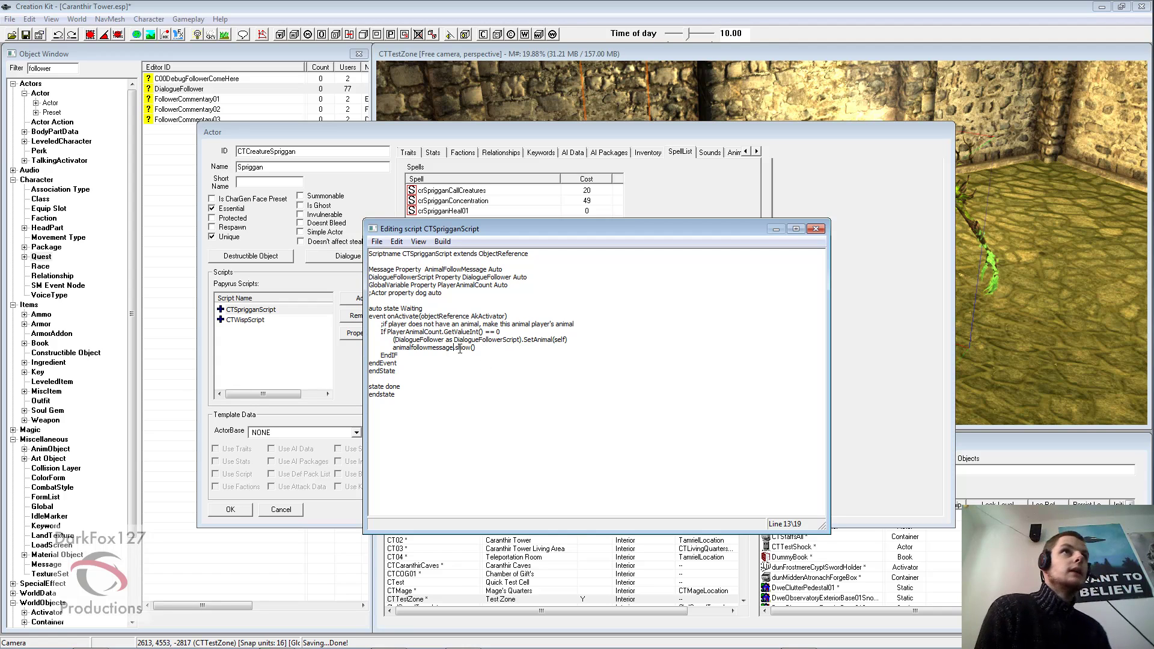
click(422, 362)
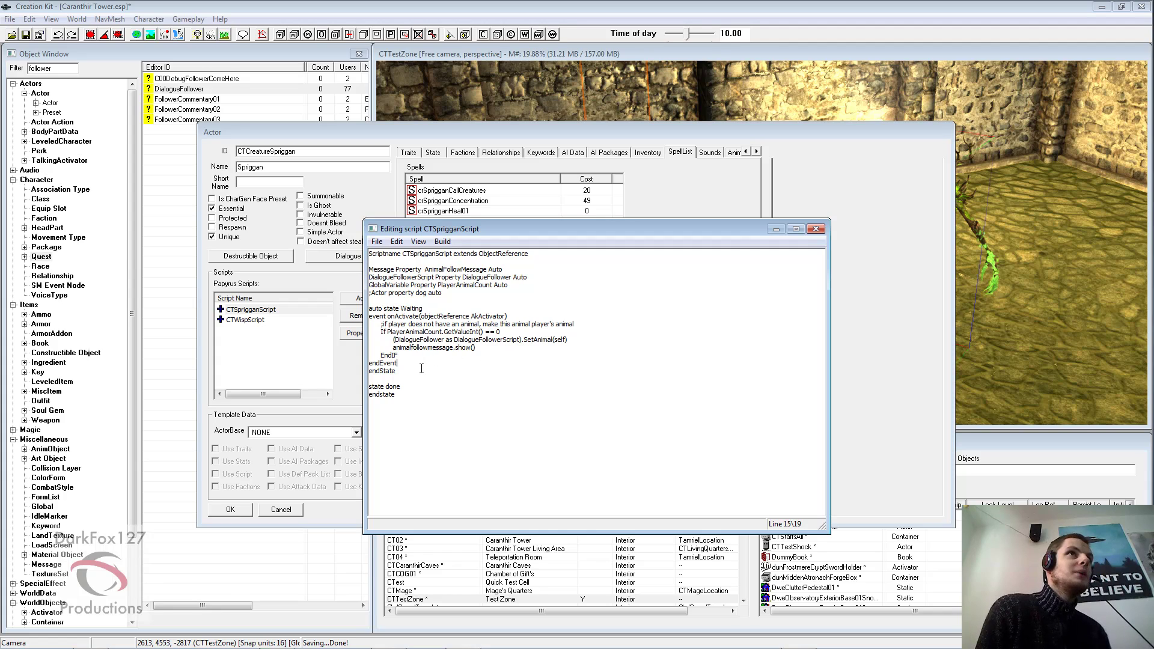
click(484, 348)
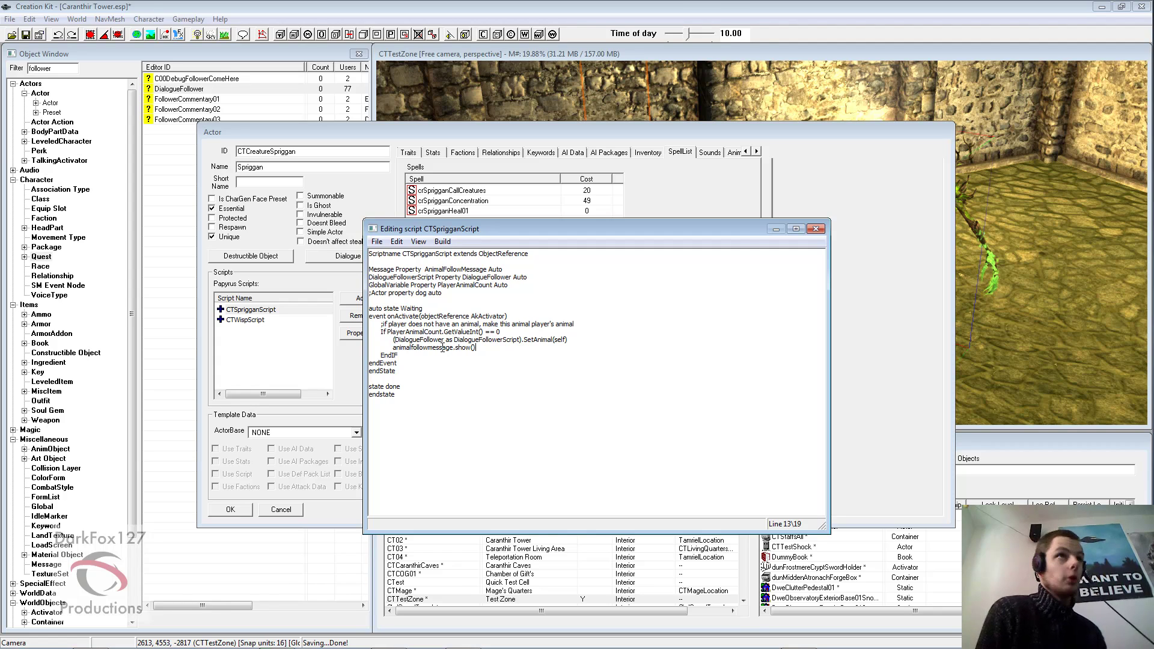
click(406, 340)
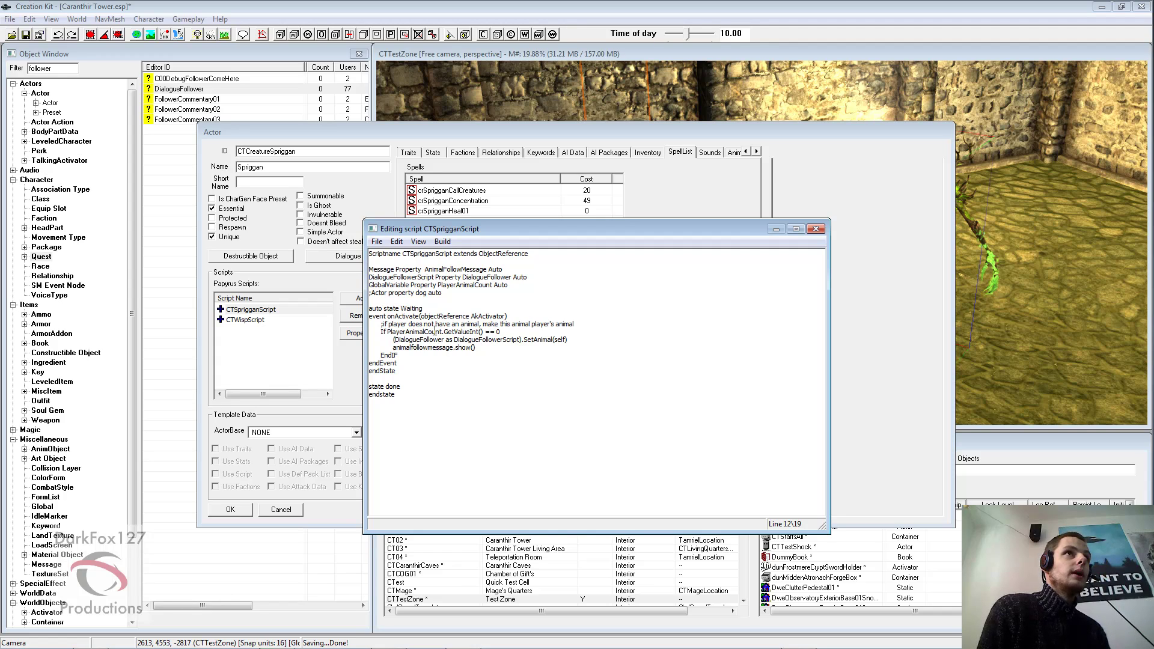
click(504, 351)
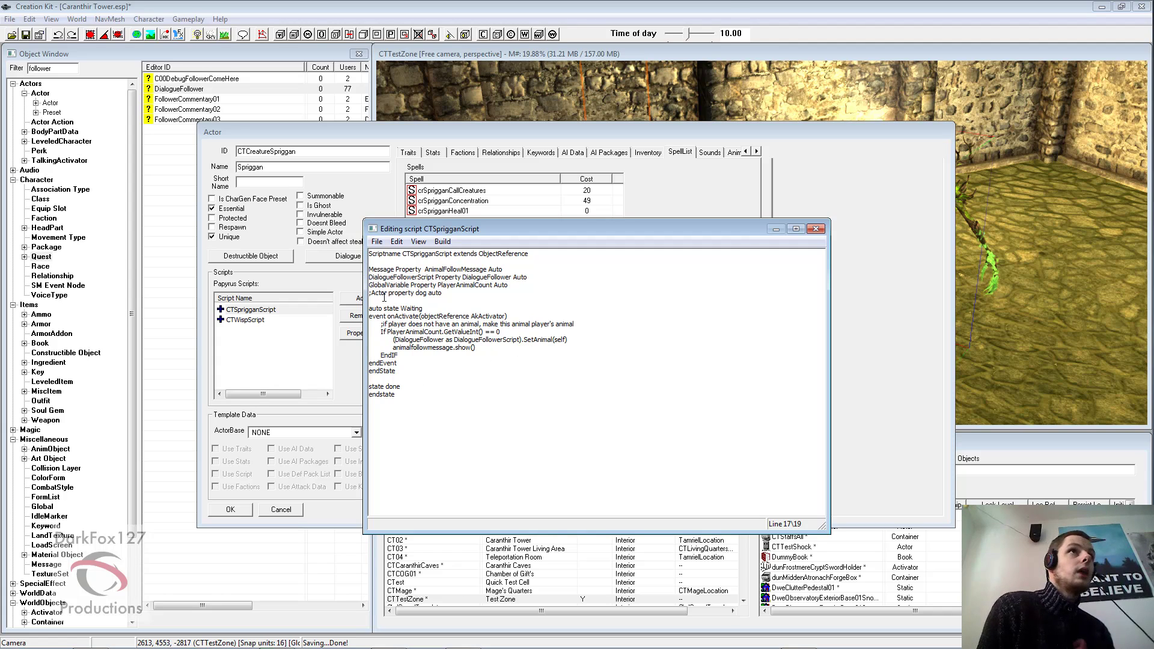
click(377, 241)
click(387, 259)
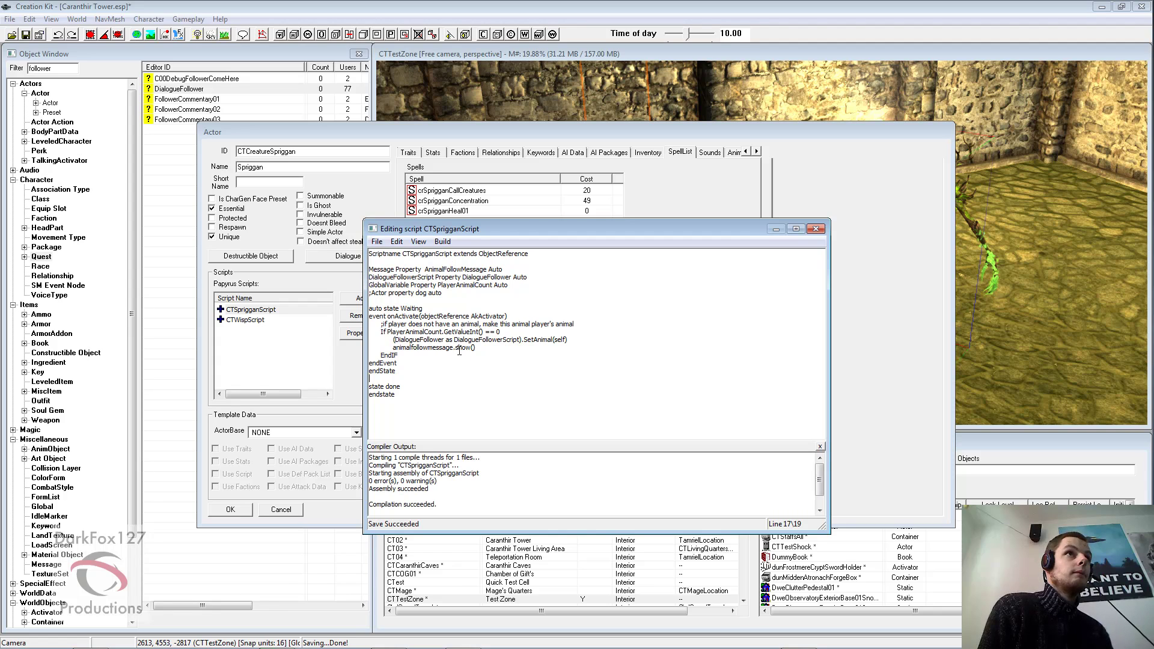
click(816, 229)
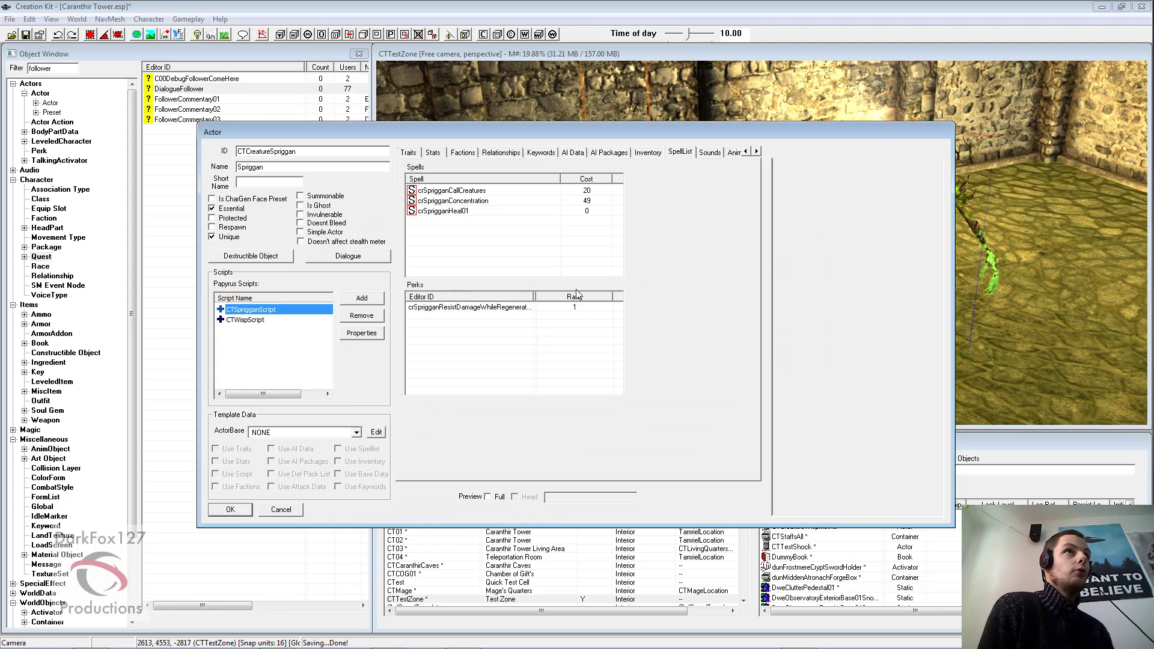
List the Message objects and filter them by "animal"
drag(132, 353, 134, 400)
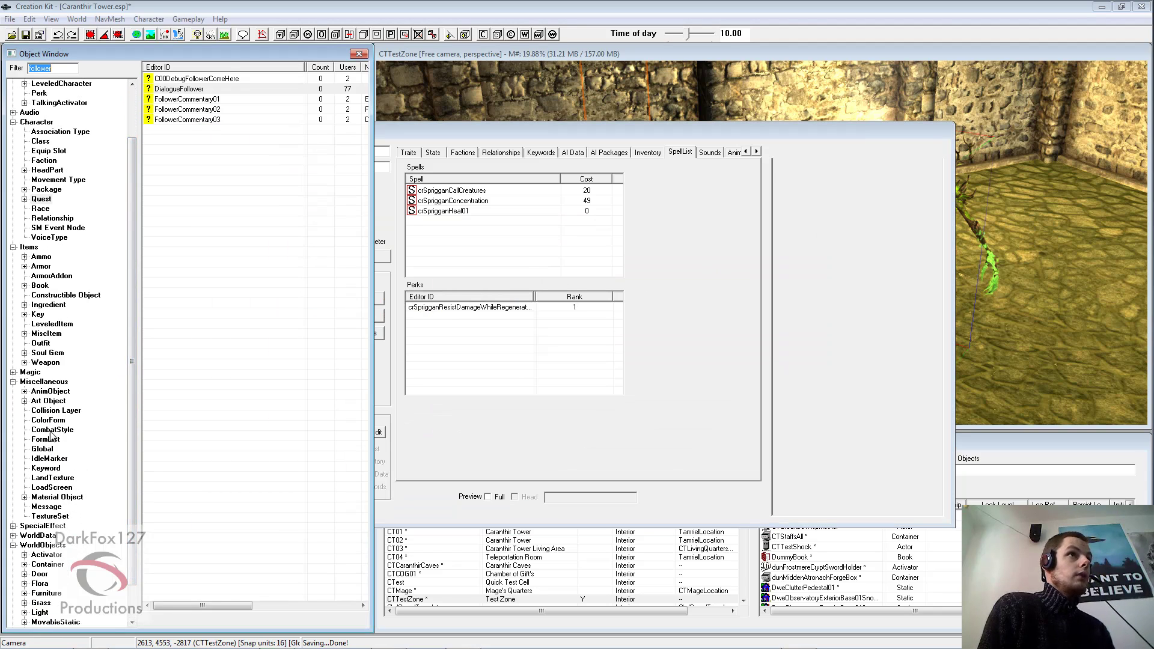
click(46, 507)
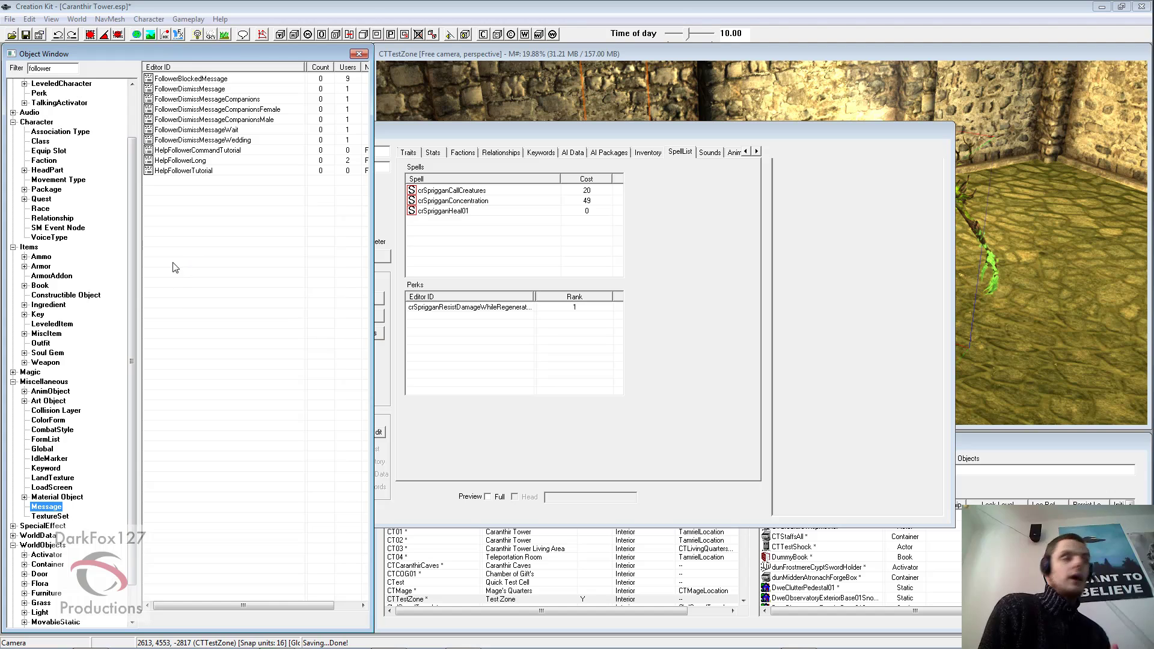
click(62, 69)
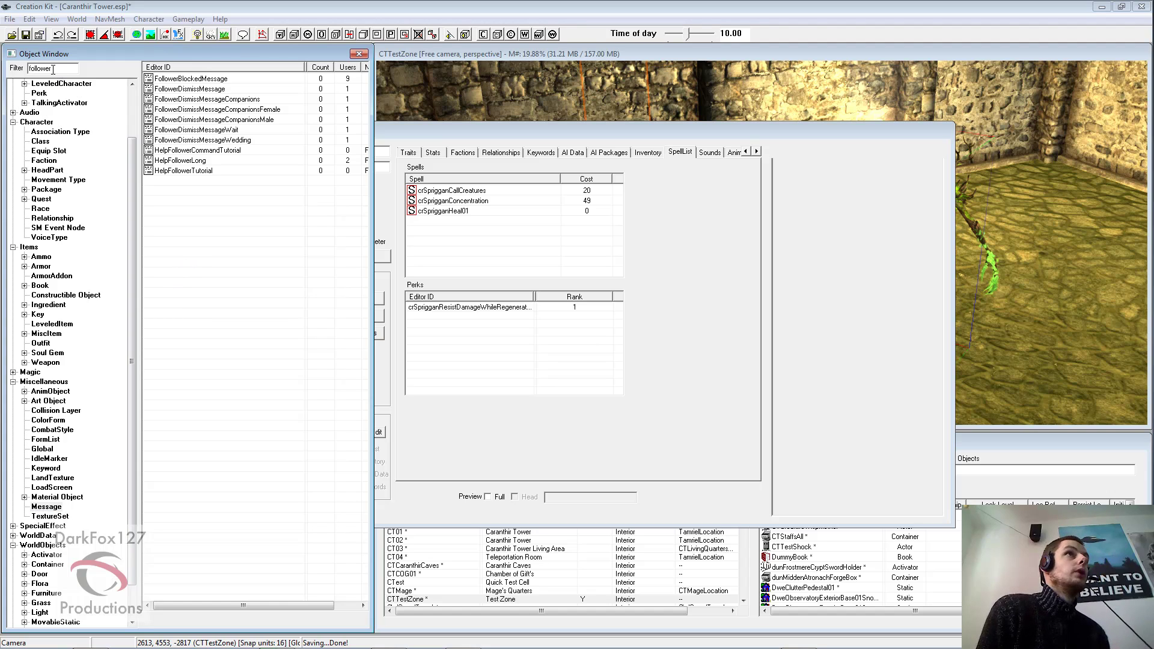
double_click(53, 69)
text(ani)
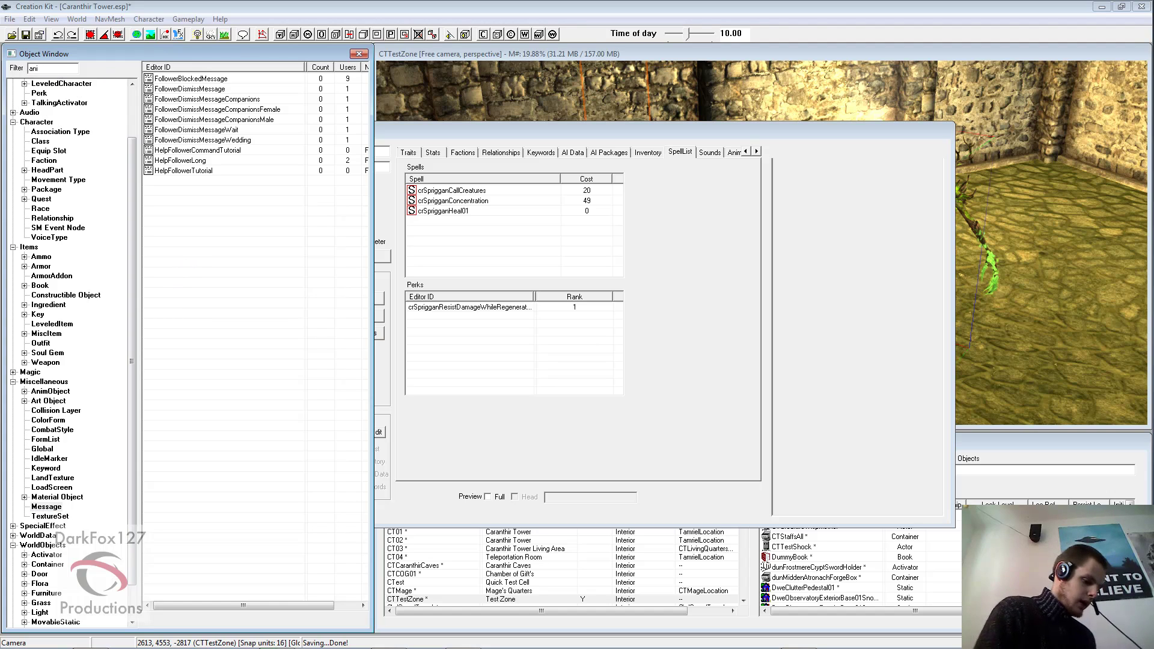
text(mal)
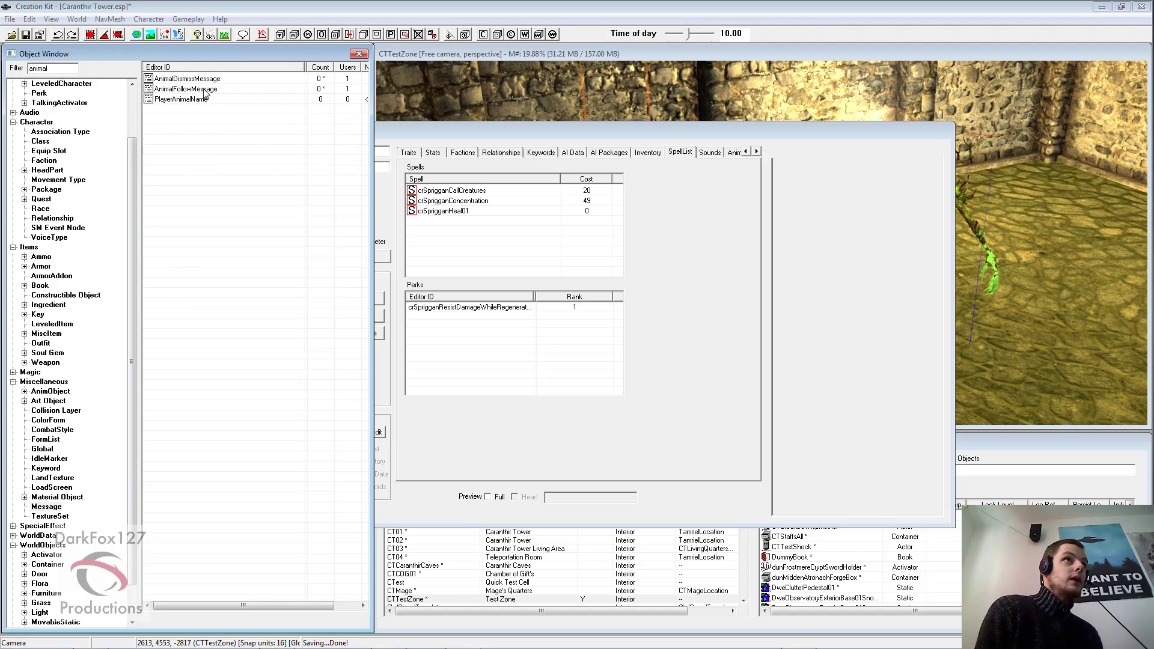
Open AnimalDismissMessage, examine its message text, and close it without making changes
click(204, 90)
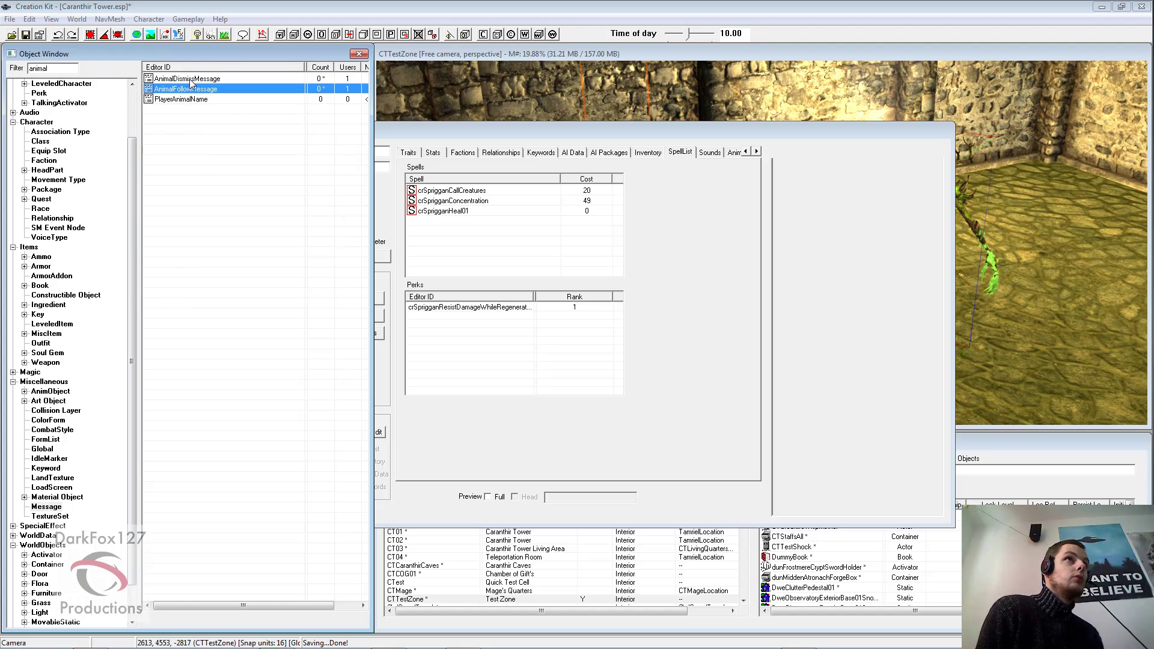
double_click(190, 79)
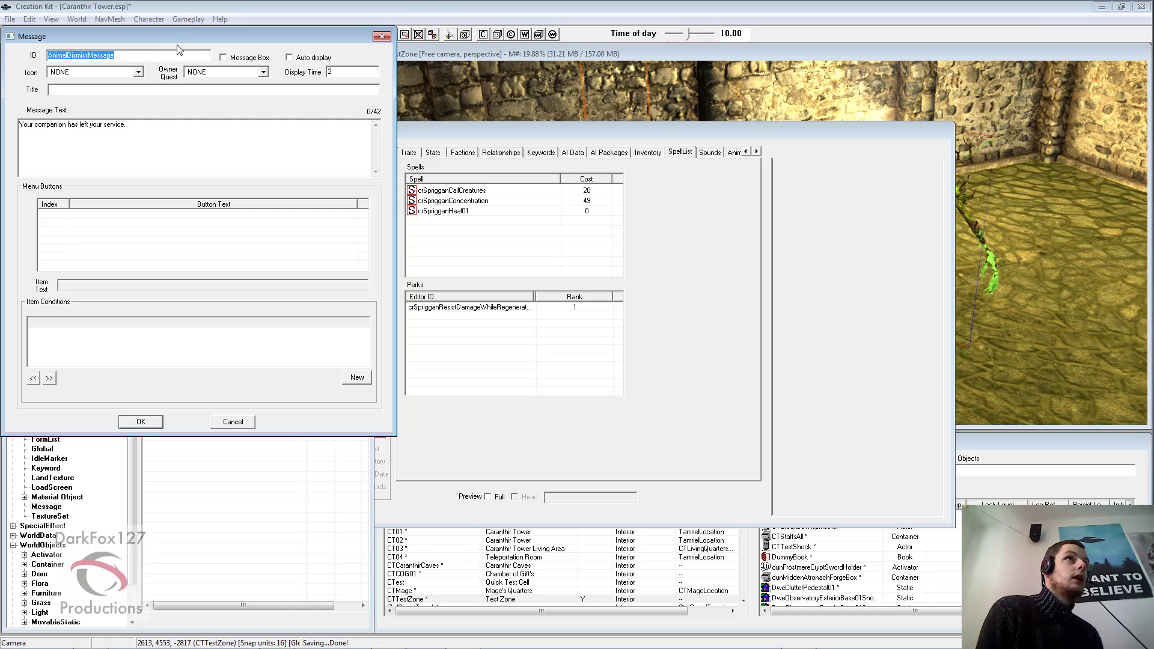
drag(180, 36, 448, 122)
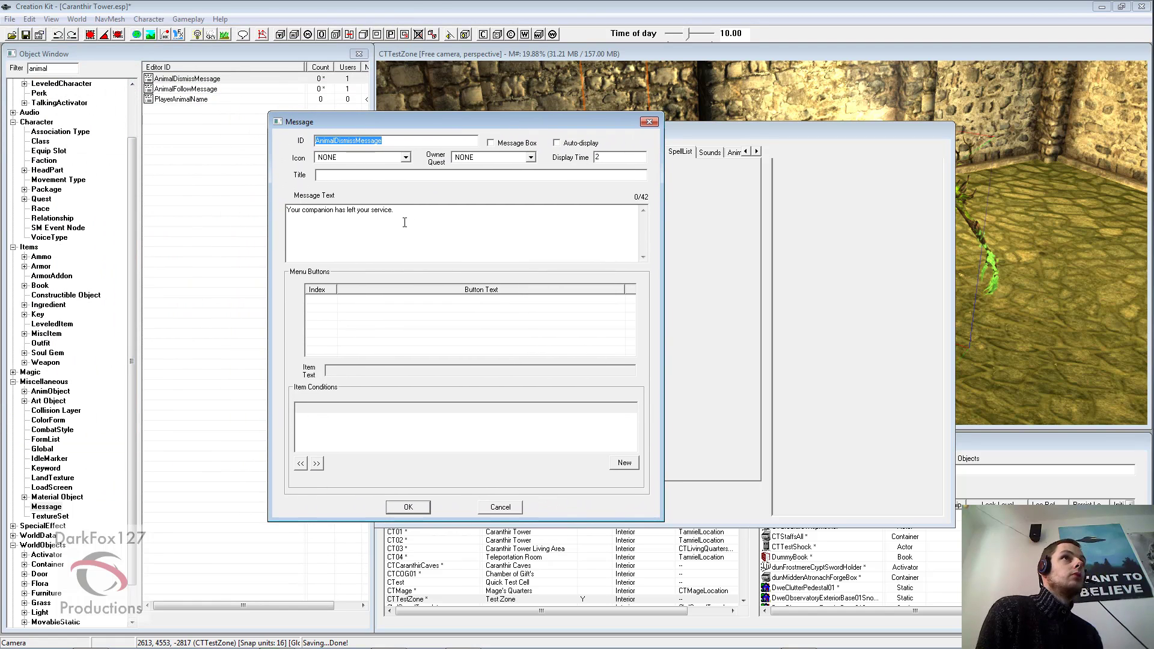
drag(404, 222, 201, 225)
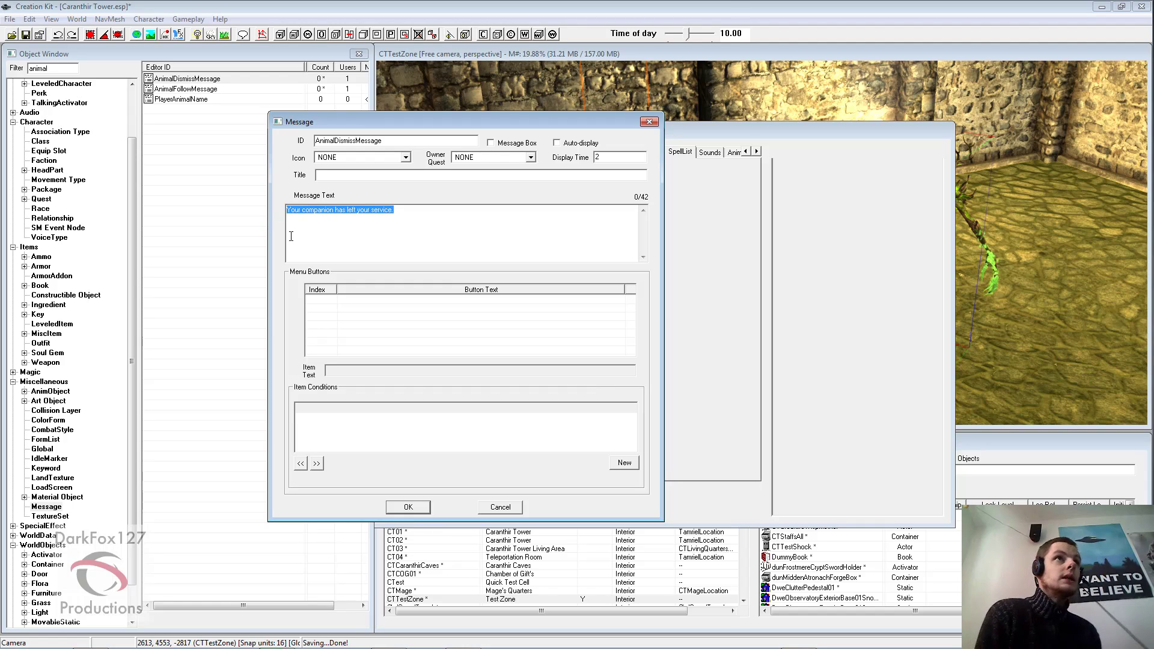
click(407, 219)
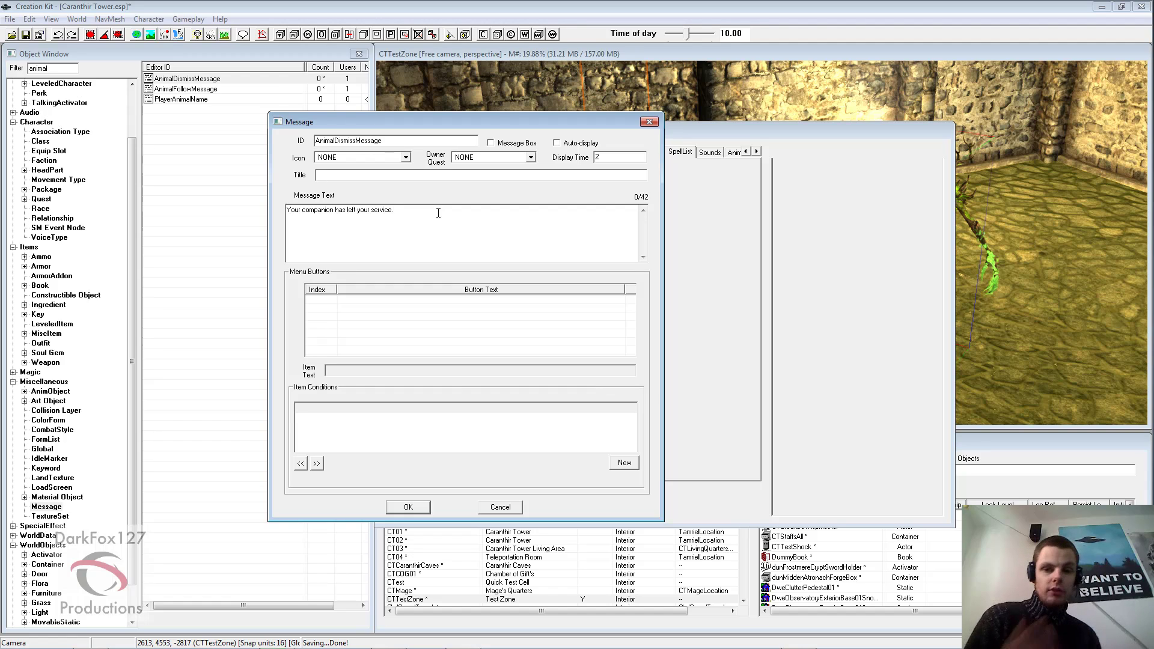
drag(433, 211, 291, 229)
click(420, 221)
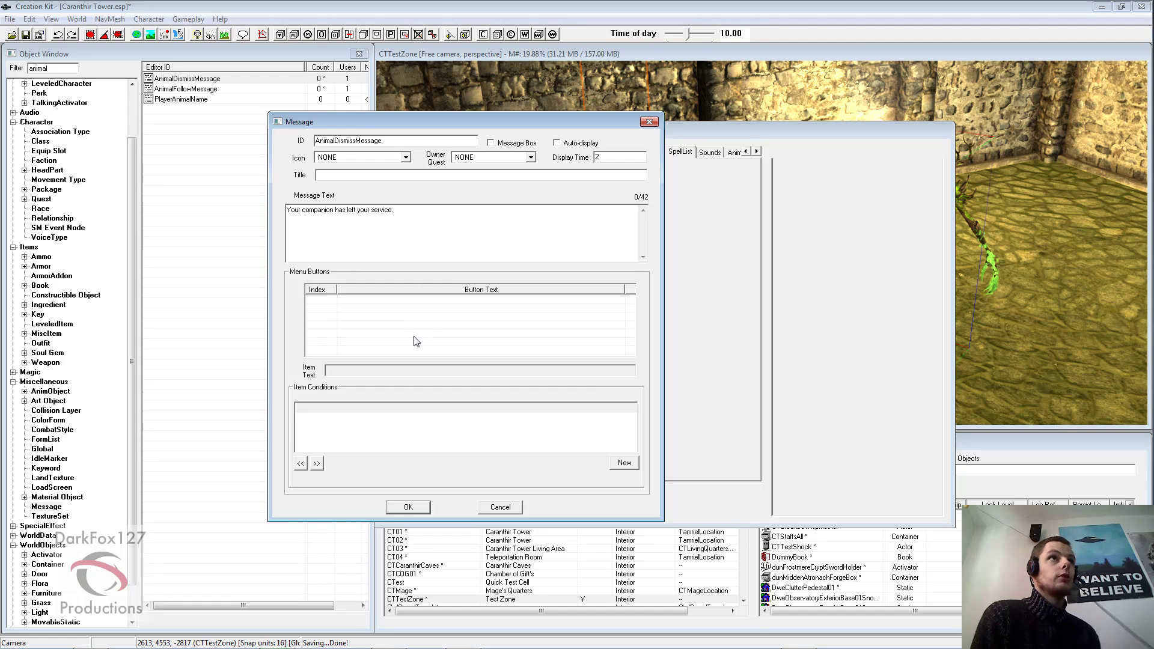
click(488, 508)
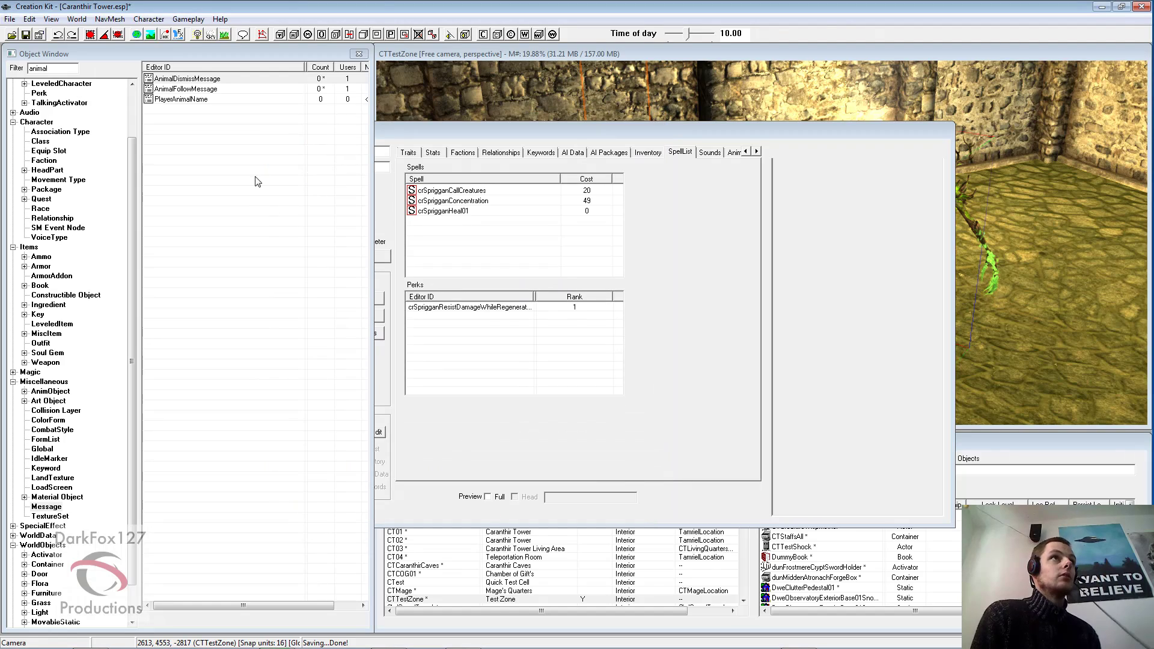
Open AnimalFollowMessage to read its message text and close it without making changes
click(208, 89)
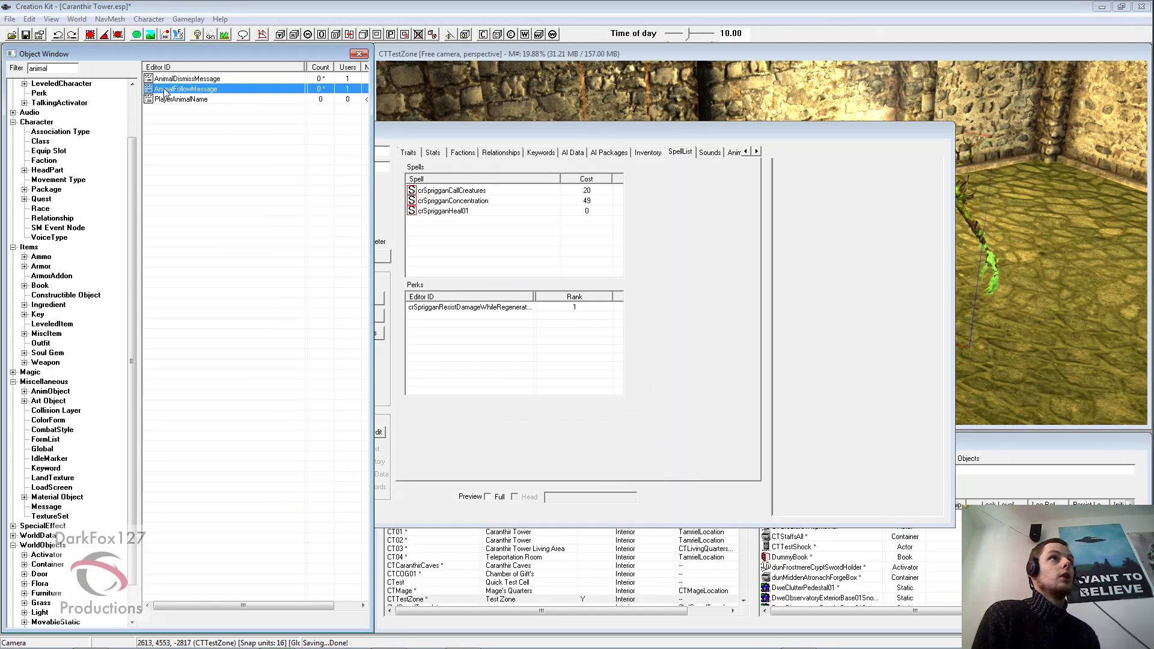
double_click(183, 90)
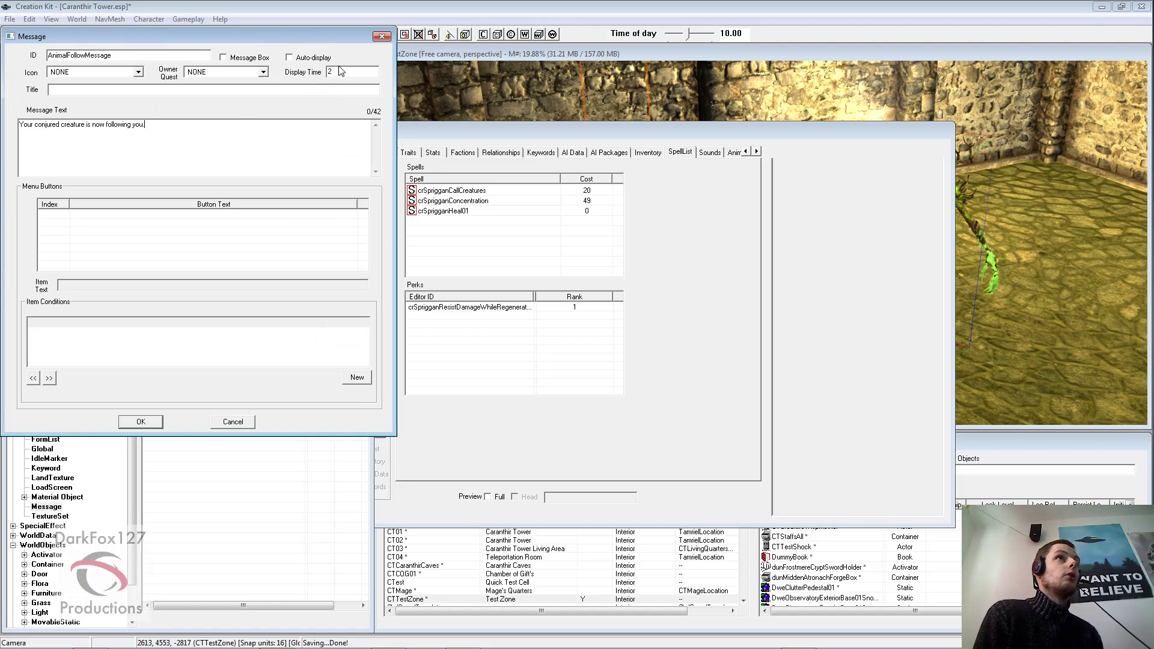
click(380, 38)
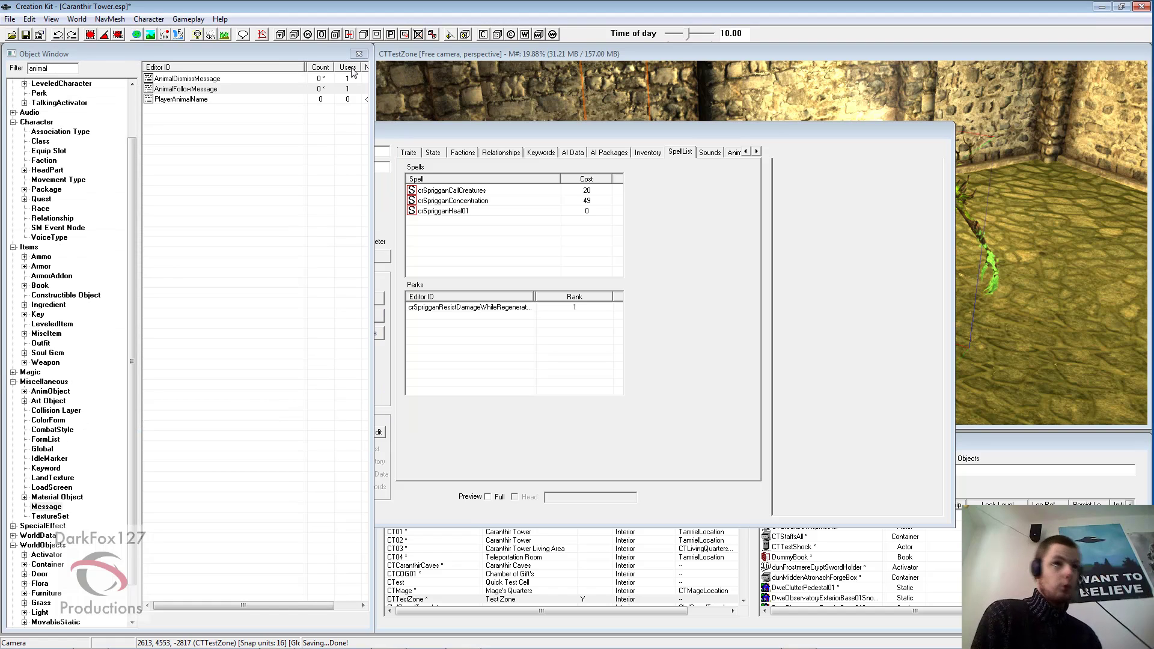
click(219, 108)
click(185, 100)
click(182, 90)
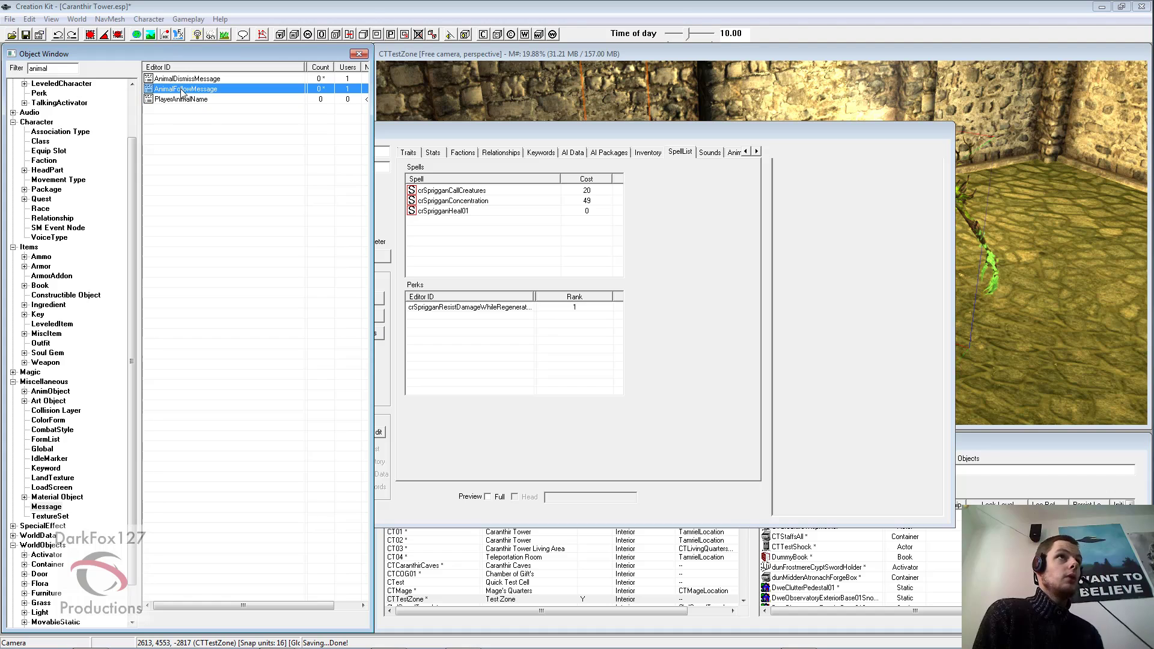
click(181, 79)
click(182, 90)
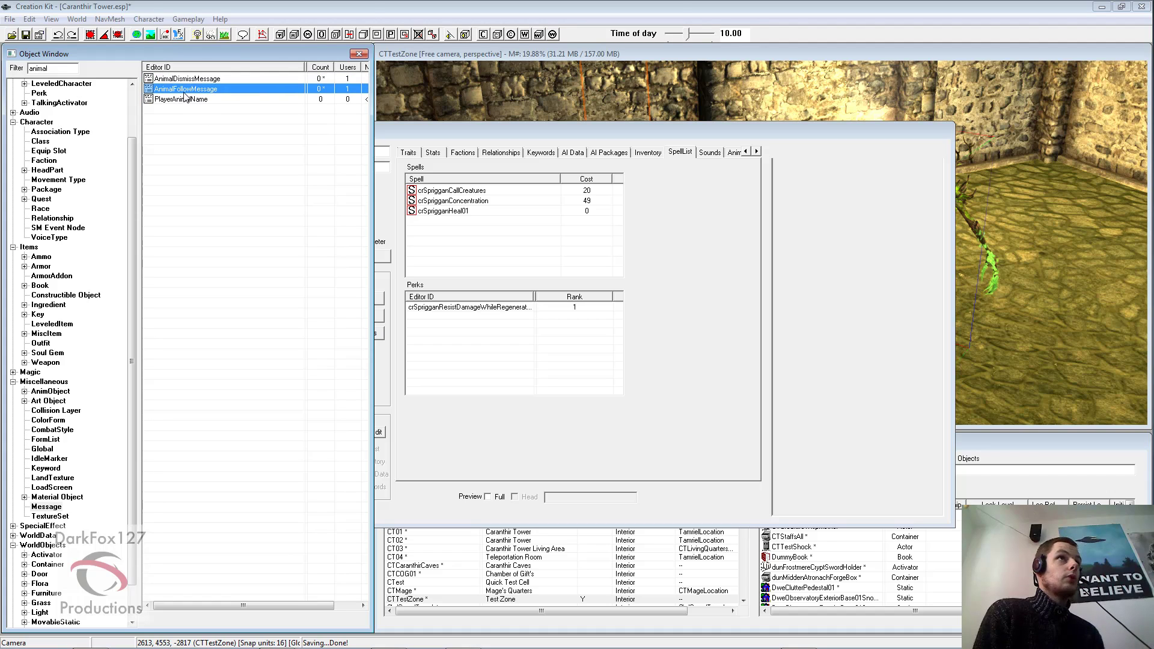
Set the AnimalFollowMessage property of CTSprigganScript on the spriggan actor to the AnimalFollowMessage object
click(444, 222)
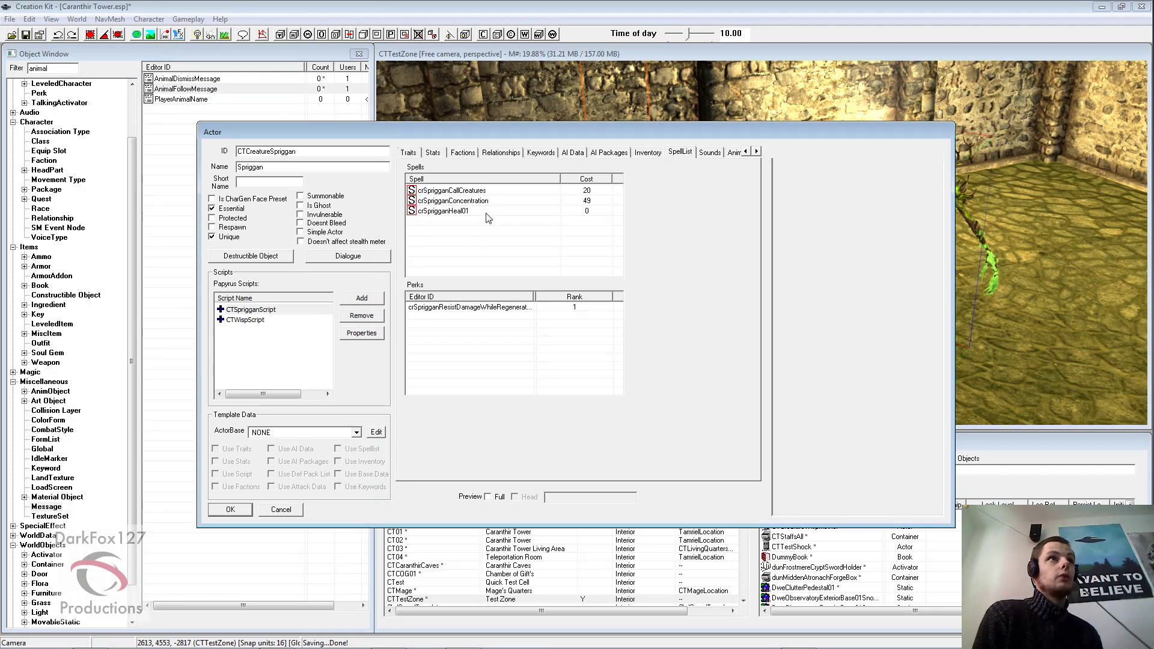
click(257, 320)
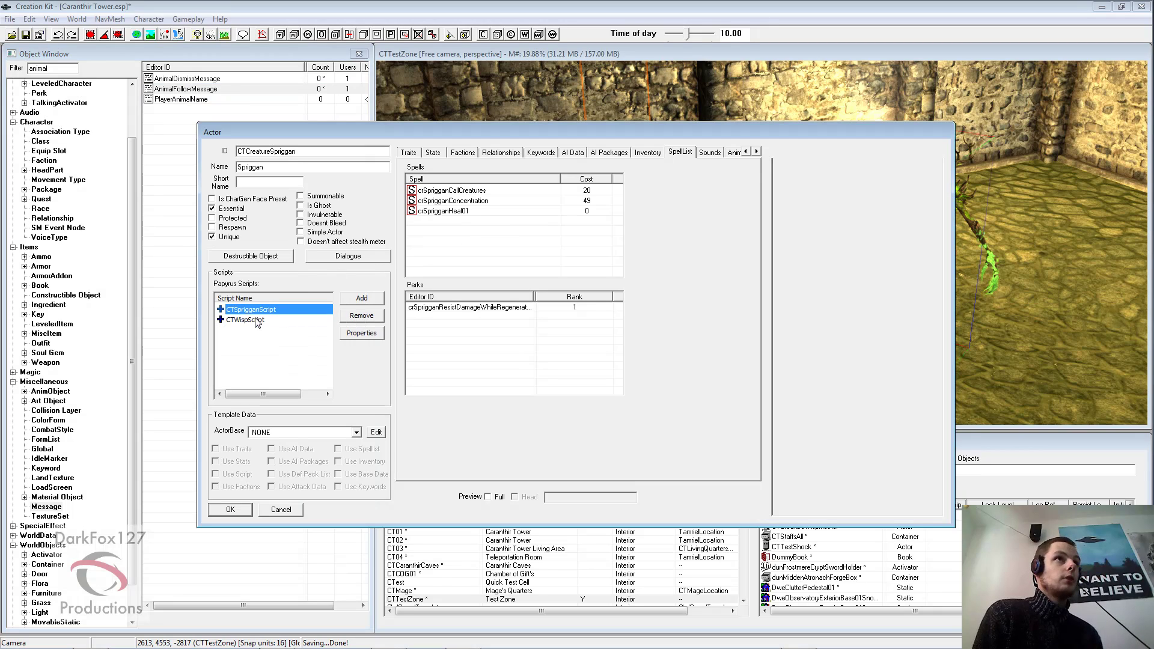
right_click(252, 309)
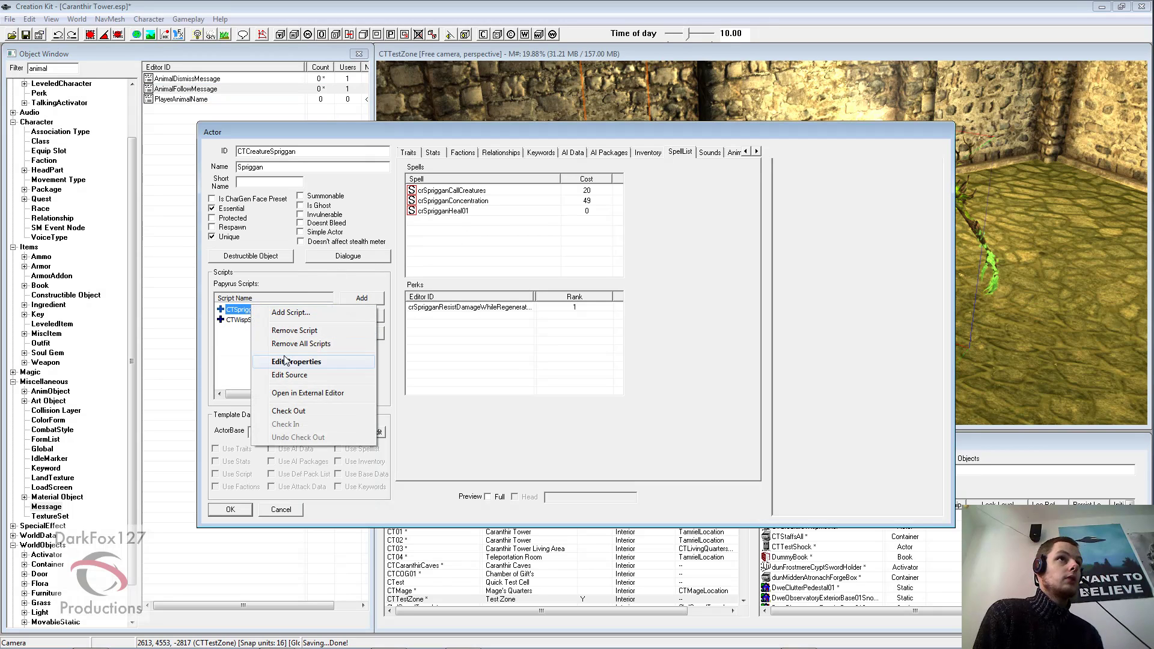
click(295, 361)
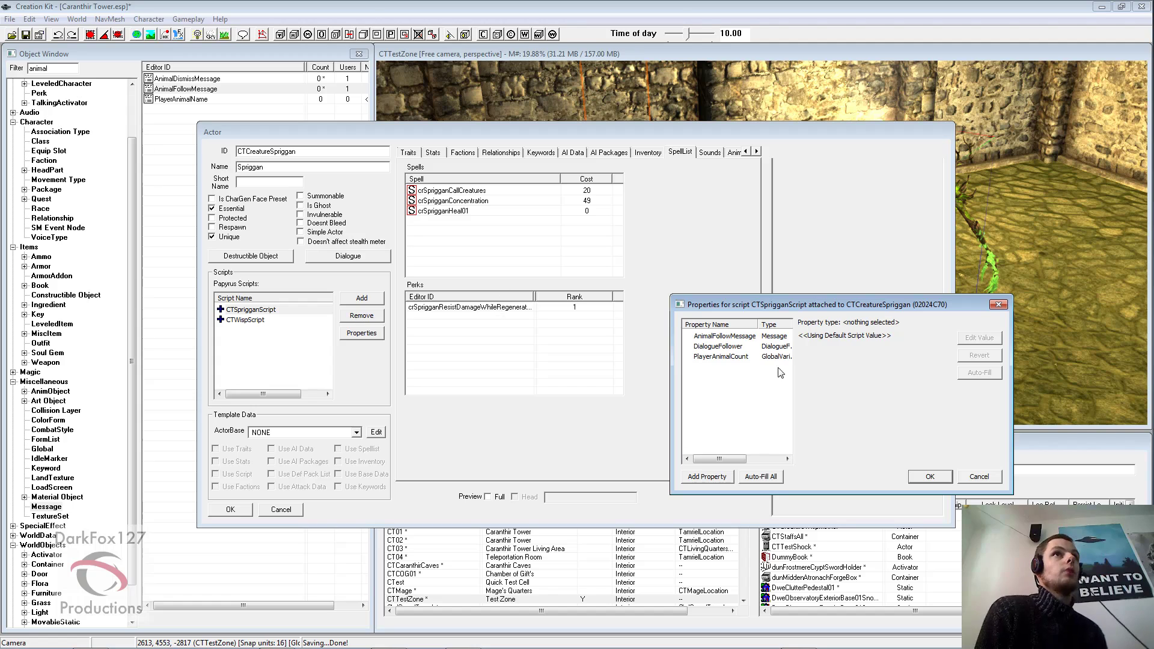
click(758, 336)
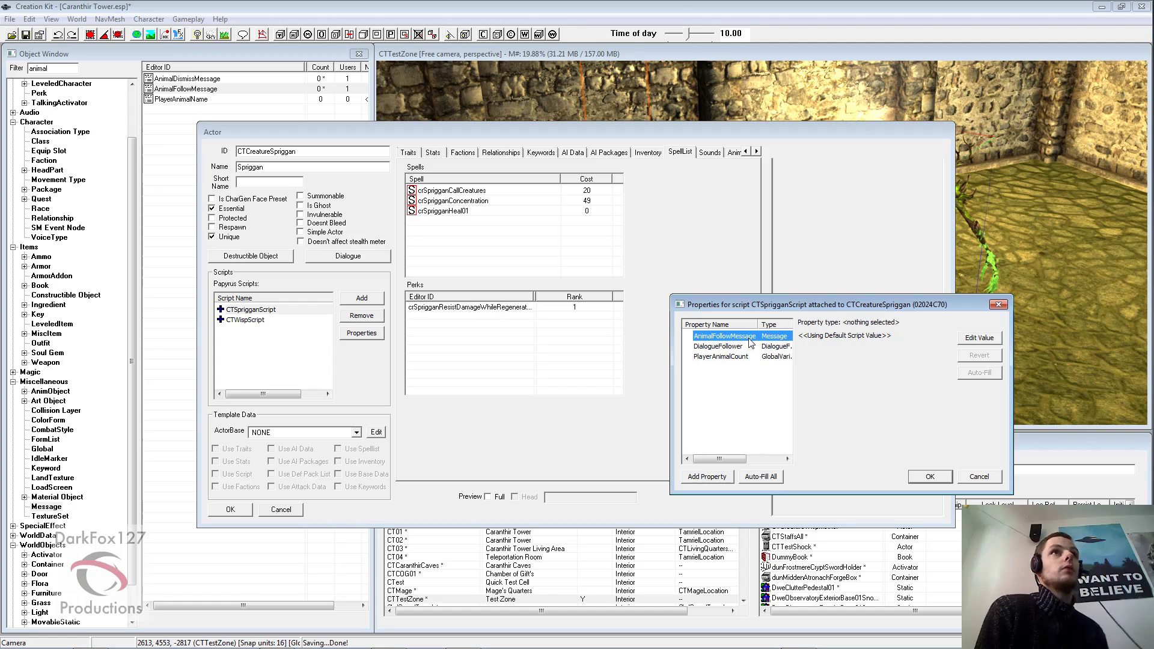
click(986, 338)
click(903, 338)
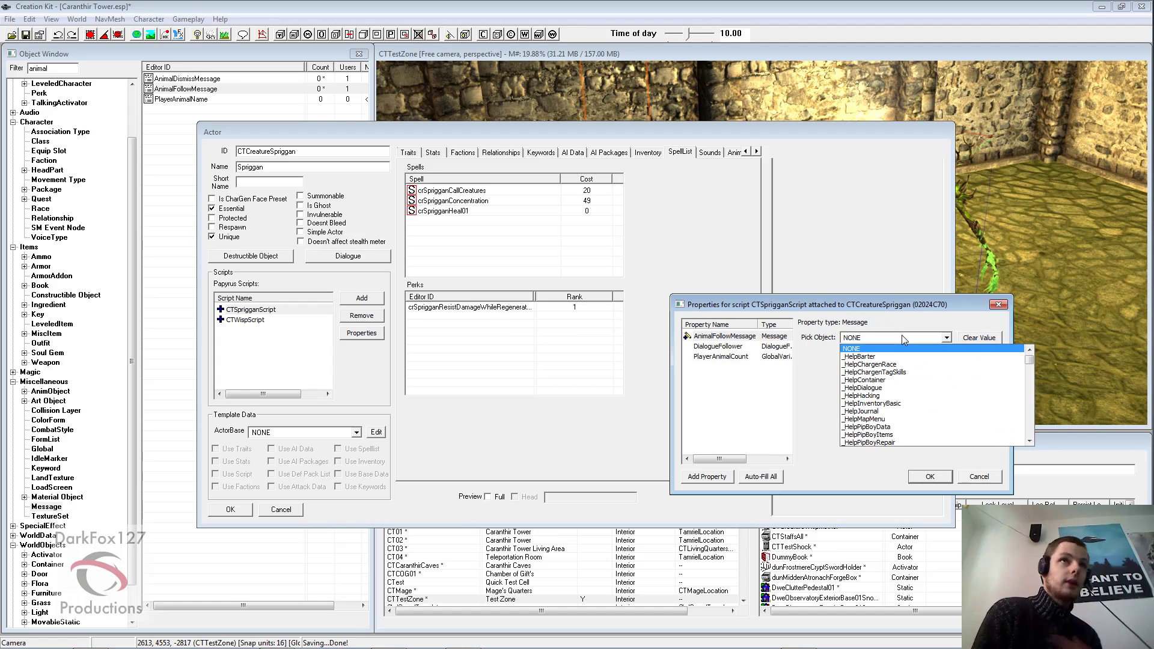
text(an)
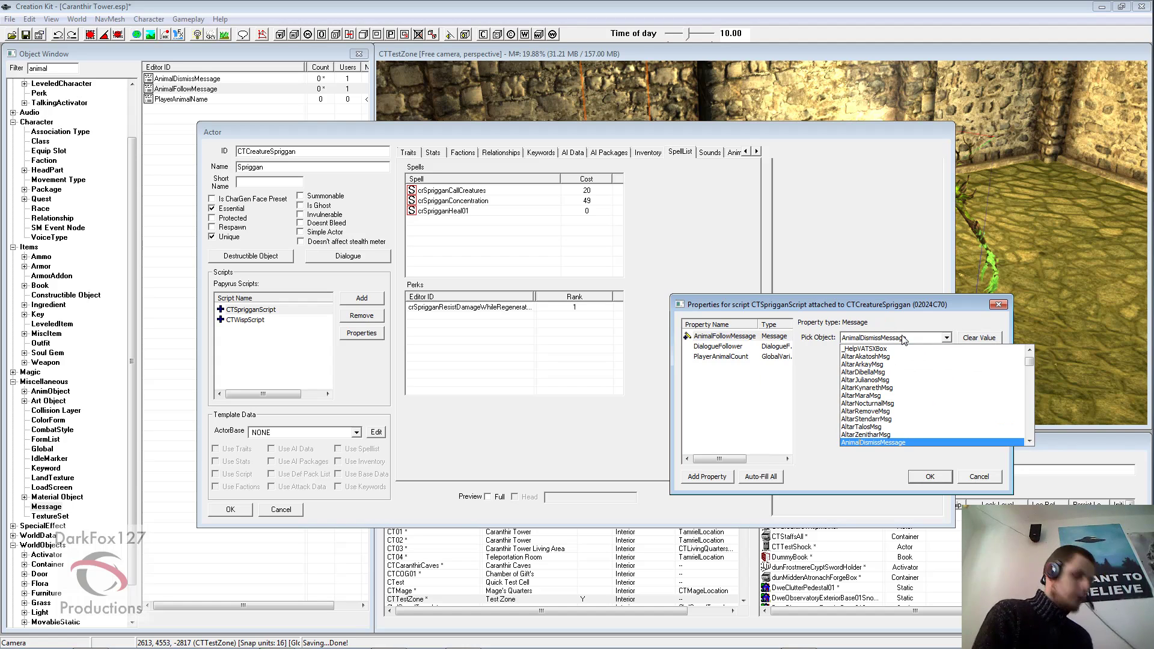
key(Down)
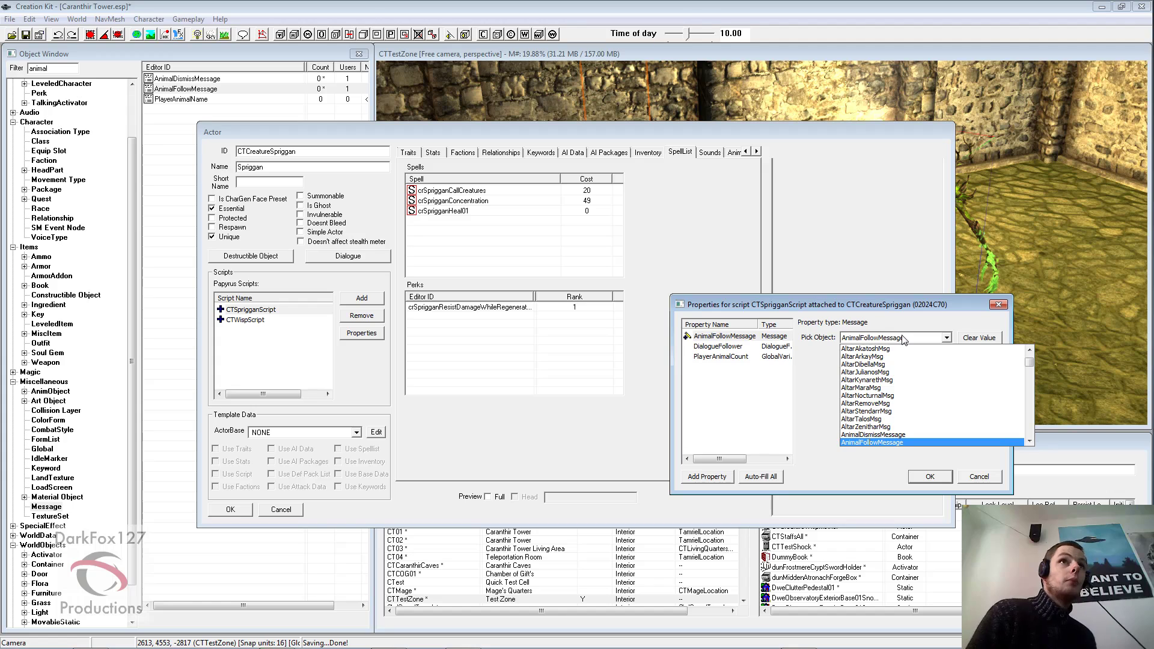
key(Return)
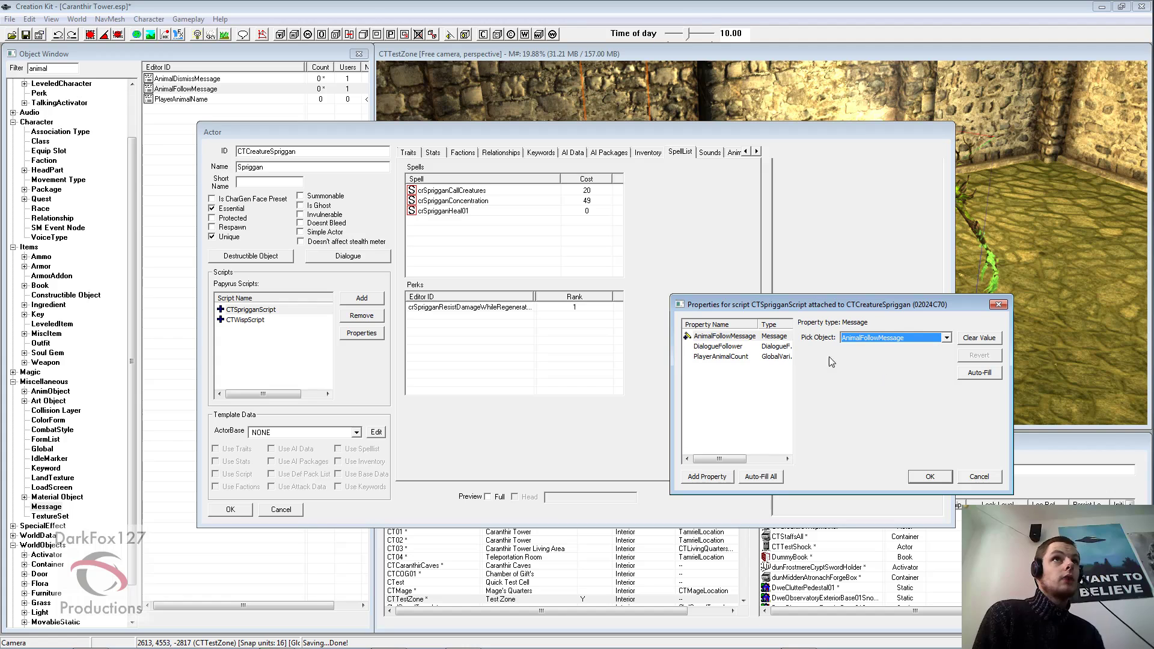
Set the DialogueFollower property of CTSprigganScript to the DialogueFollower object
click(747, 347)
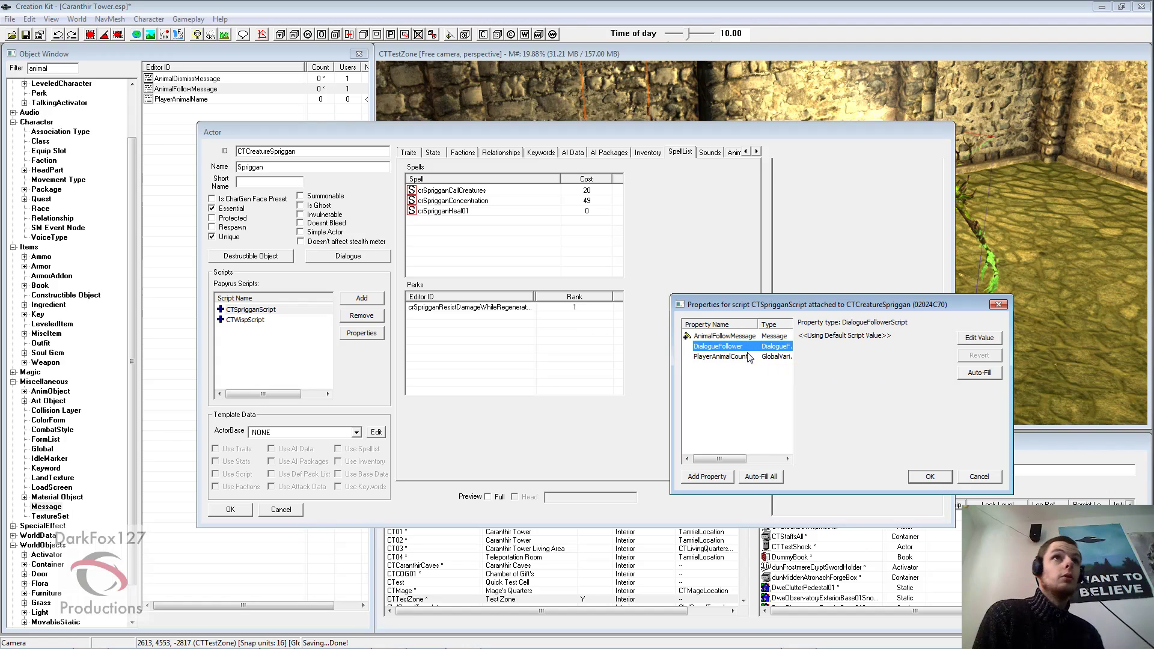
click(740, 357)
click(740, 347)
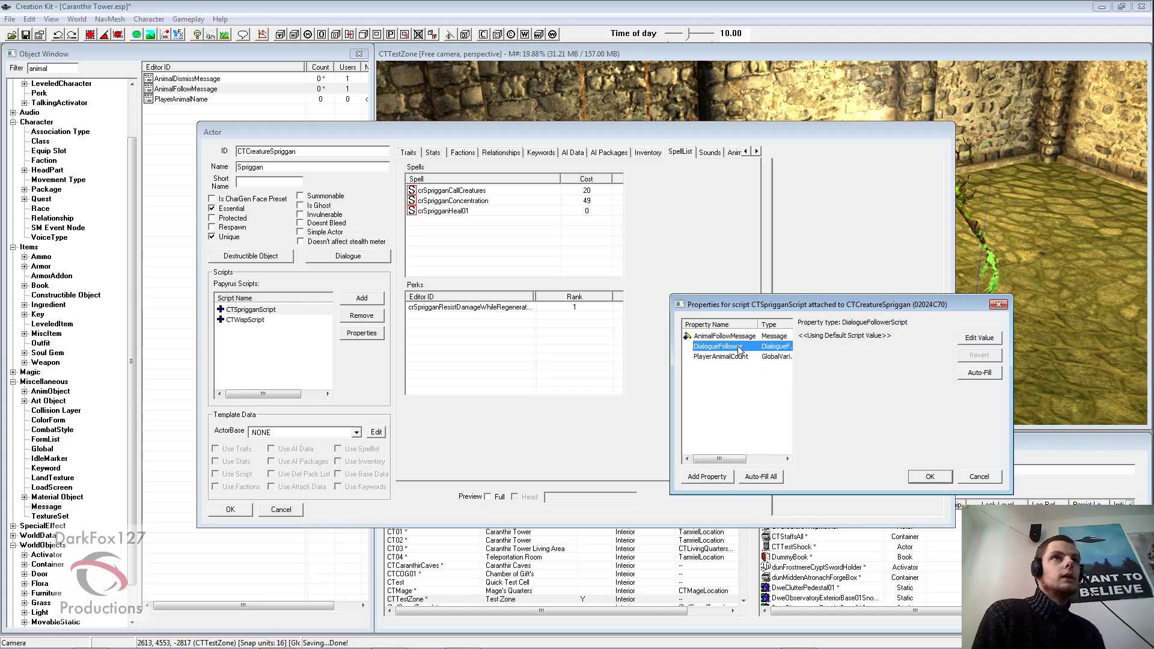
click(978, 338)
click(888, 339)
click(869, 357)
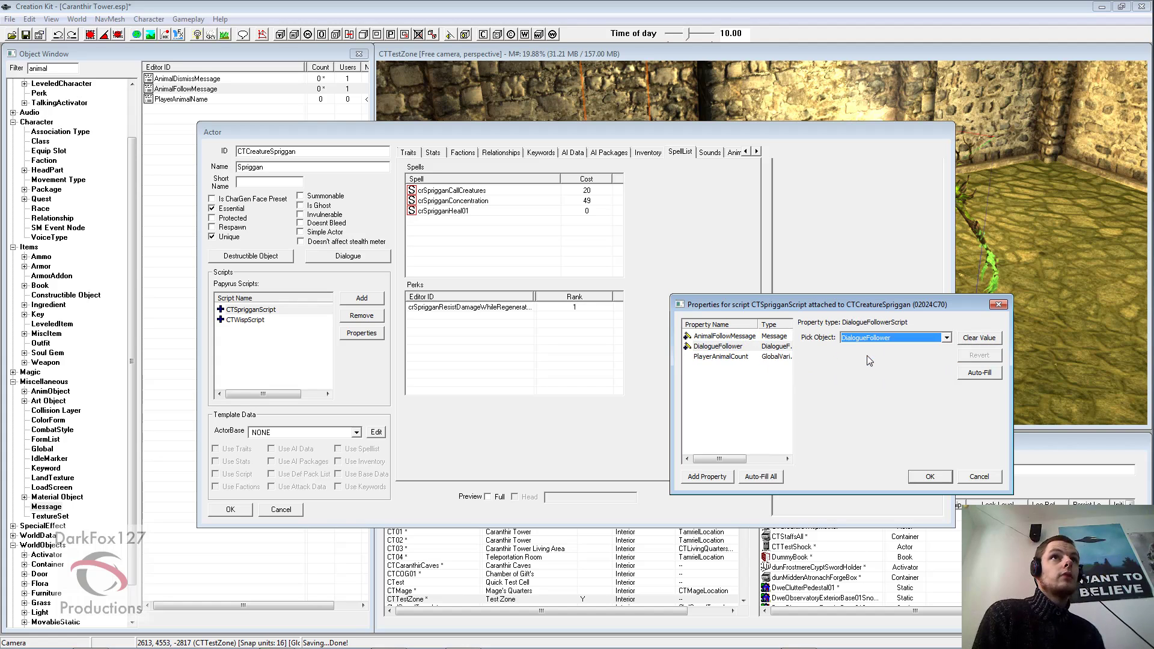
Set the PlayerAnimalCount property of CTSprigganScript to the PlayerAnimalCount global and accept the script properties
click(744, 357)
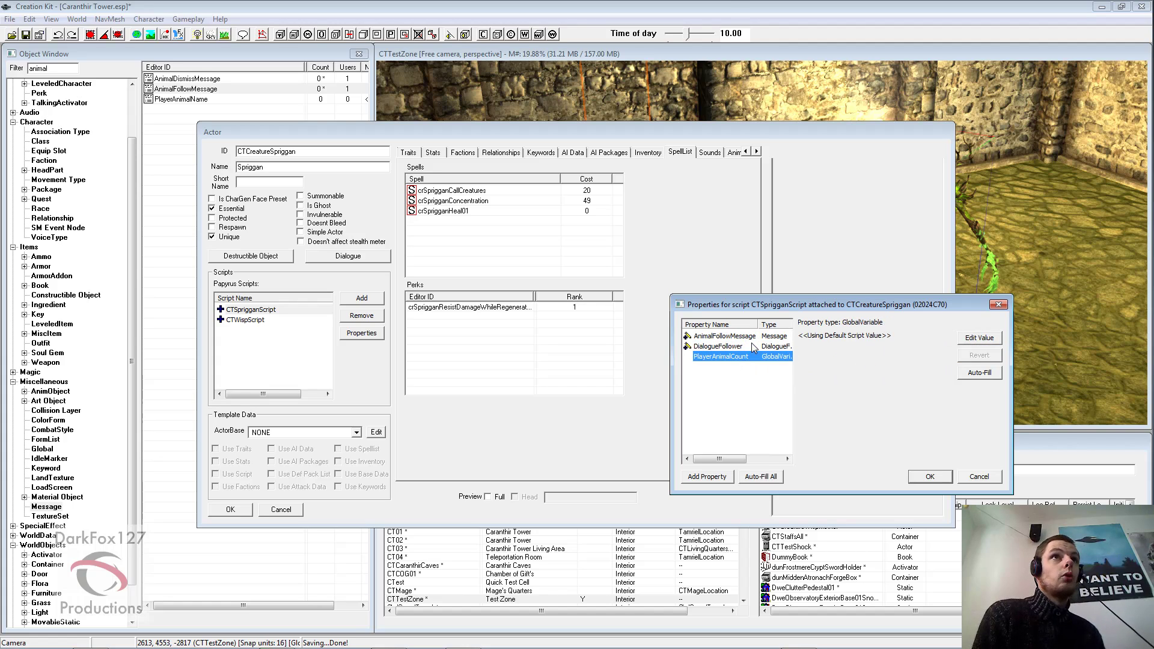
click(979, 338)
click(881, 338)
text(playerisvampire)
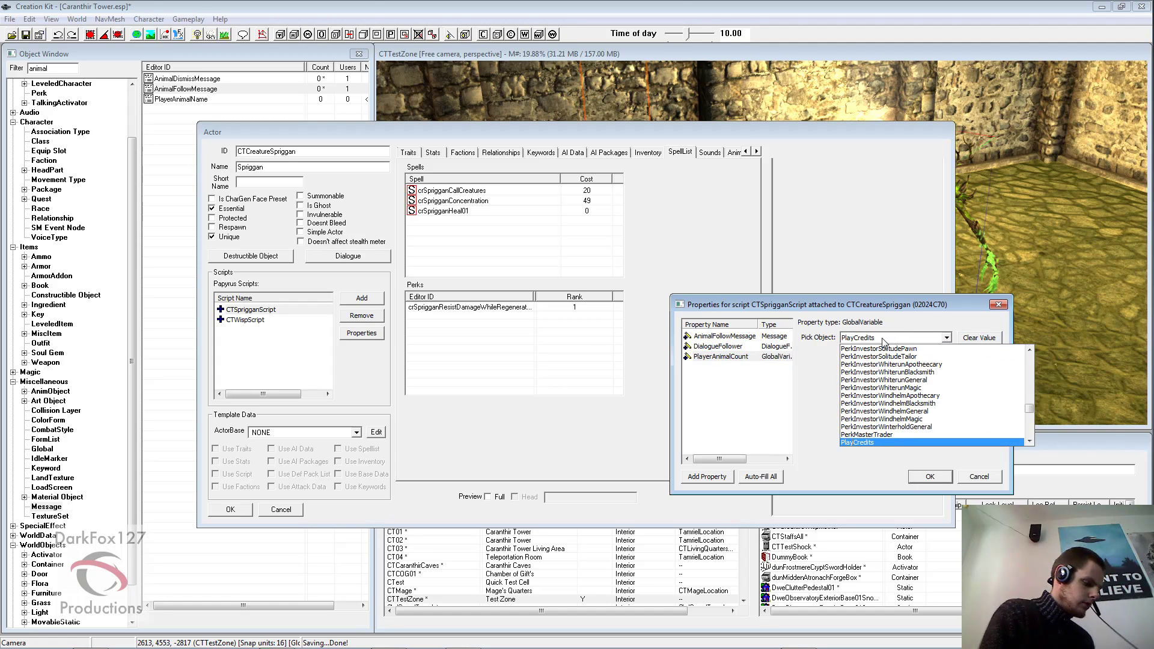
key(Up)
key(Up)
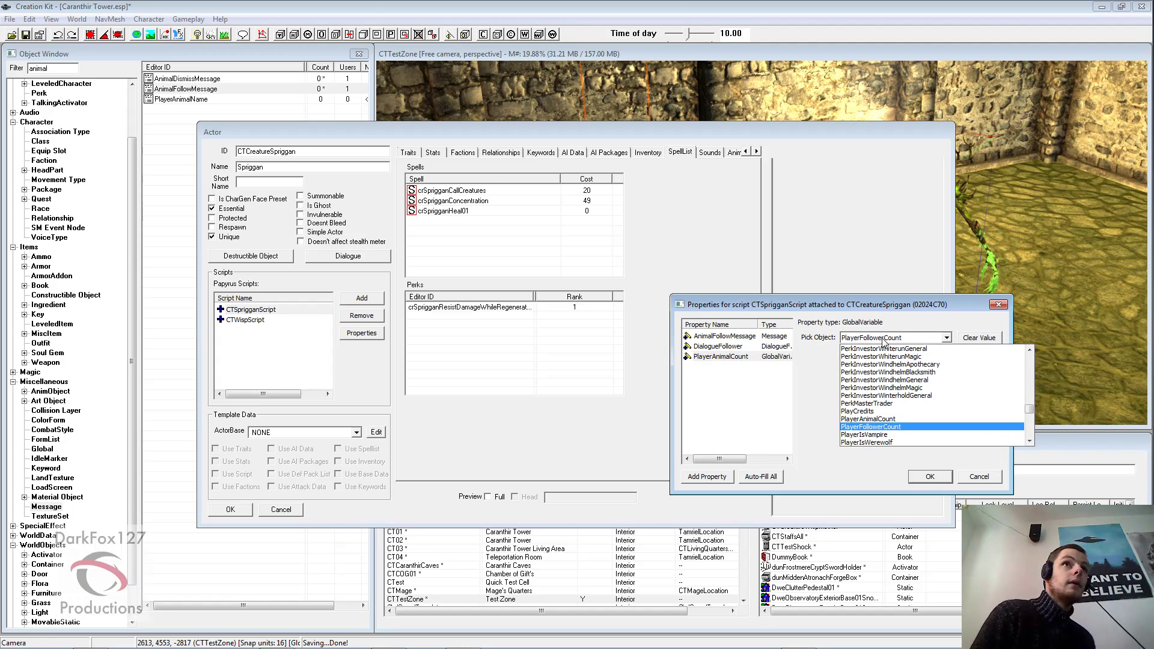
key(Return)
click(921, 475)
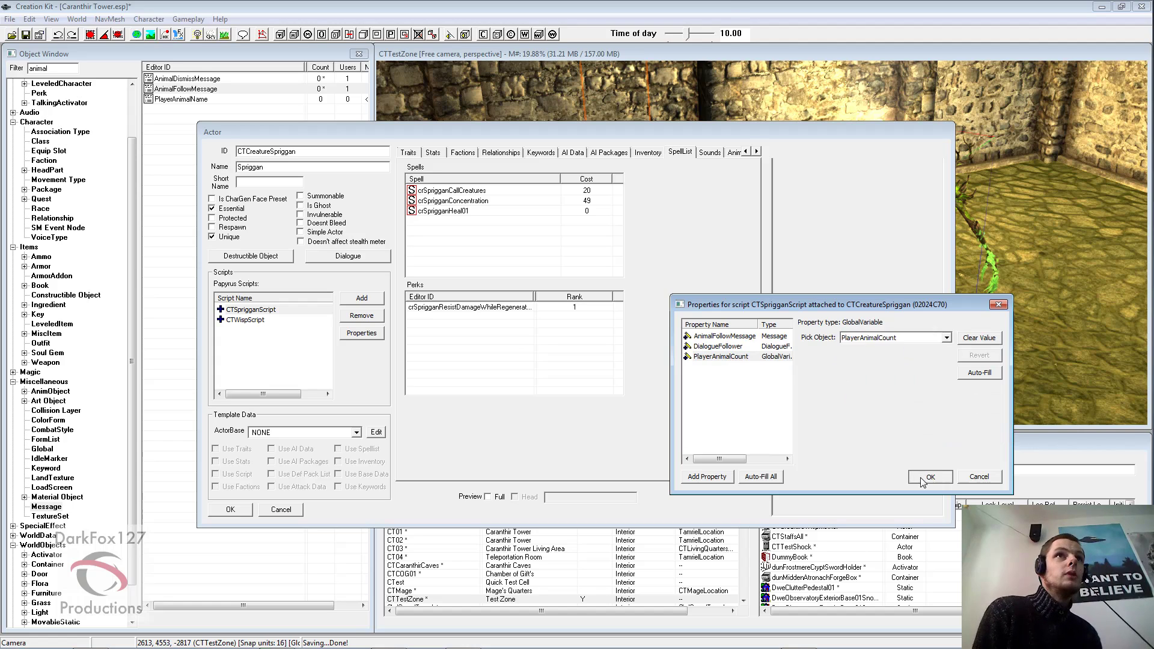
Remove CTWispScript from the CTCreatureSpriggan actor, accepting the actor and reference edits, and save the plugin
click(268, 319)
click(362, 317)
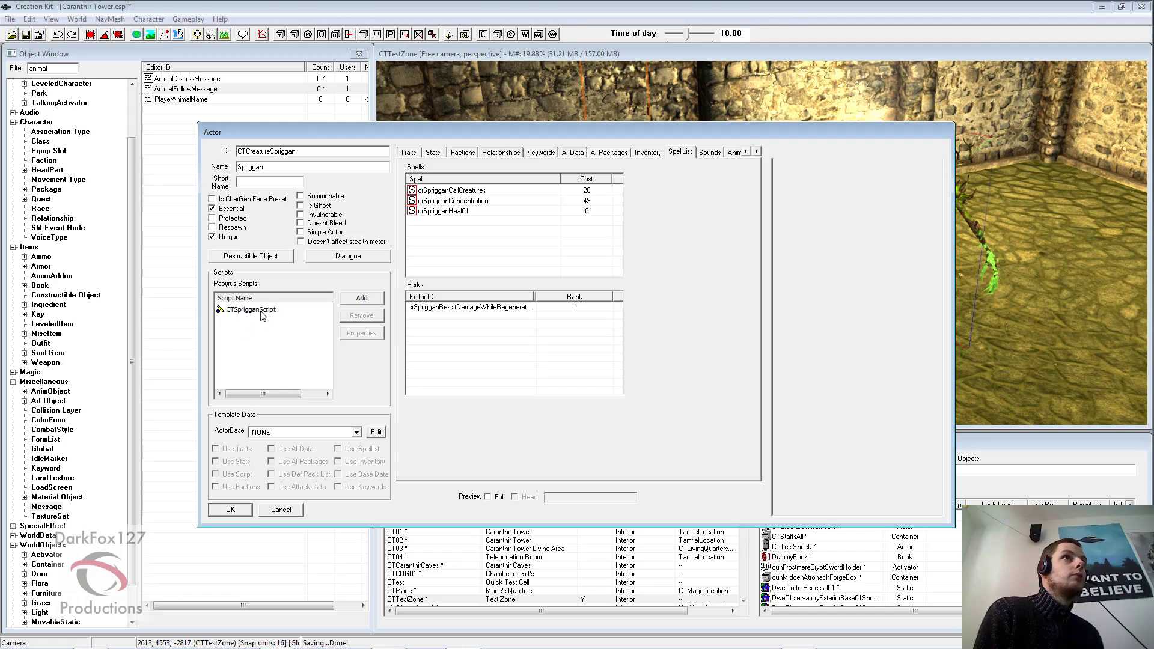
click(263, 316)
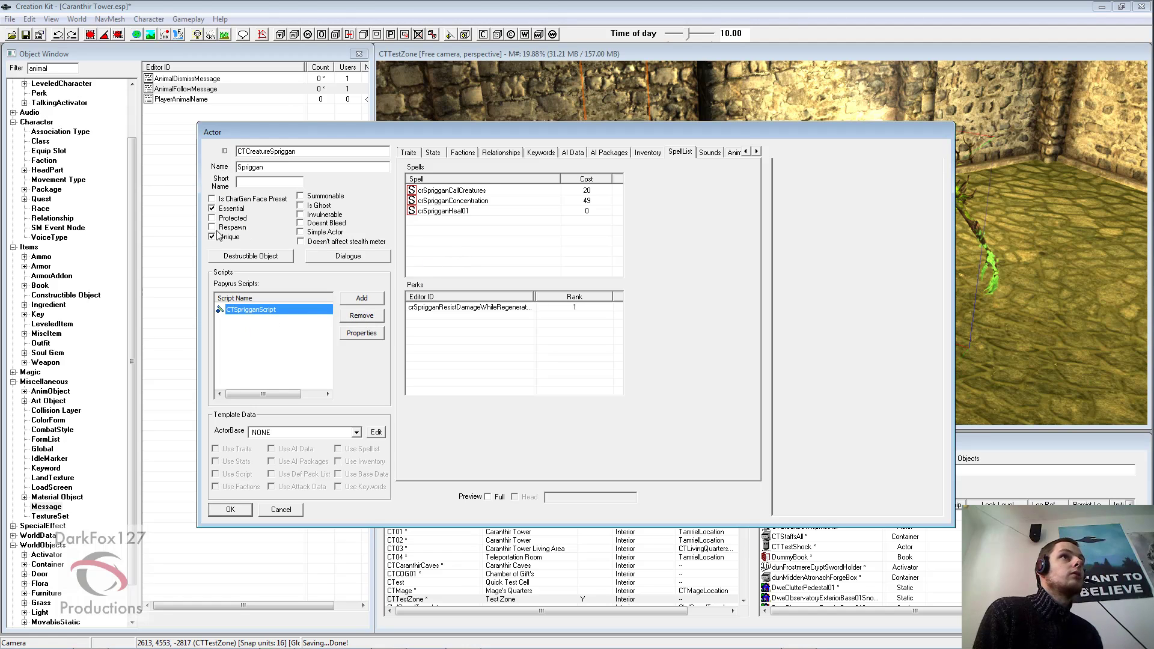
click(242, 509)
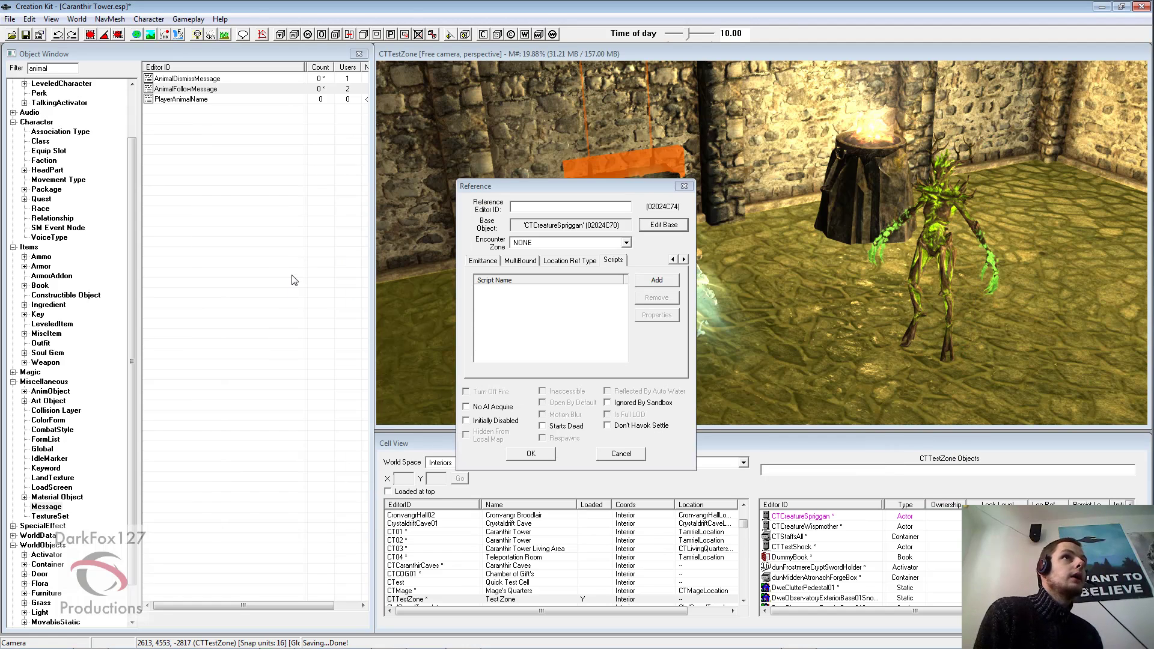
click(531, 454)
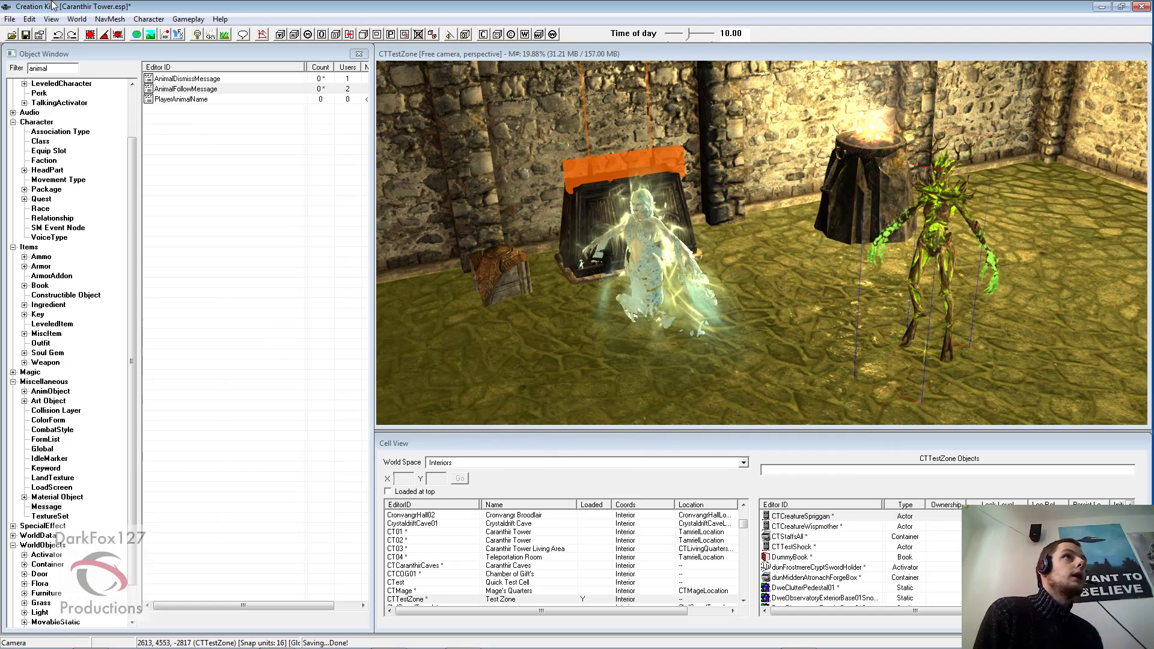
click(26, 33)
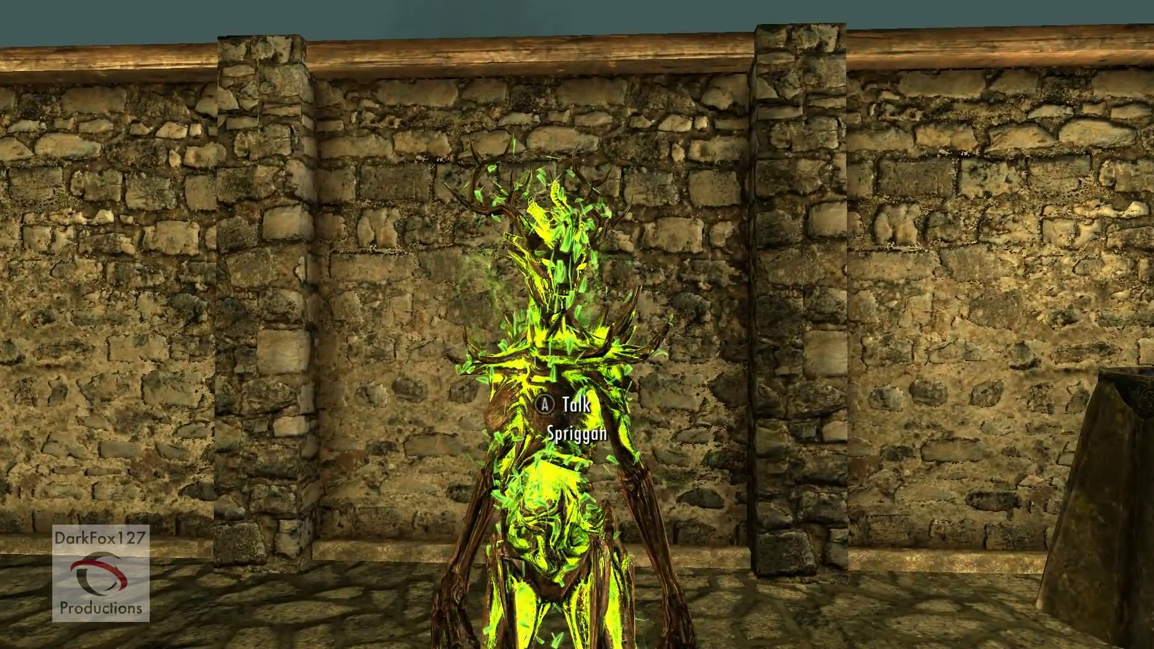
key(e)
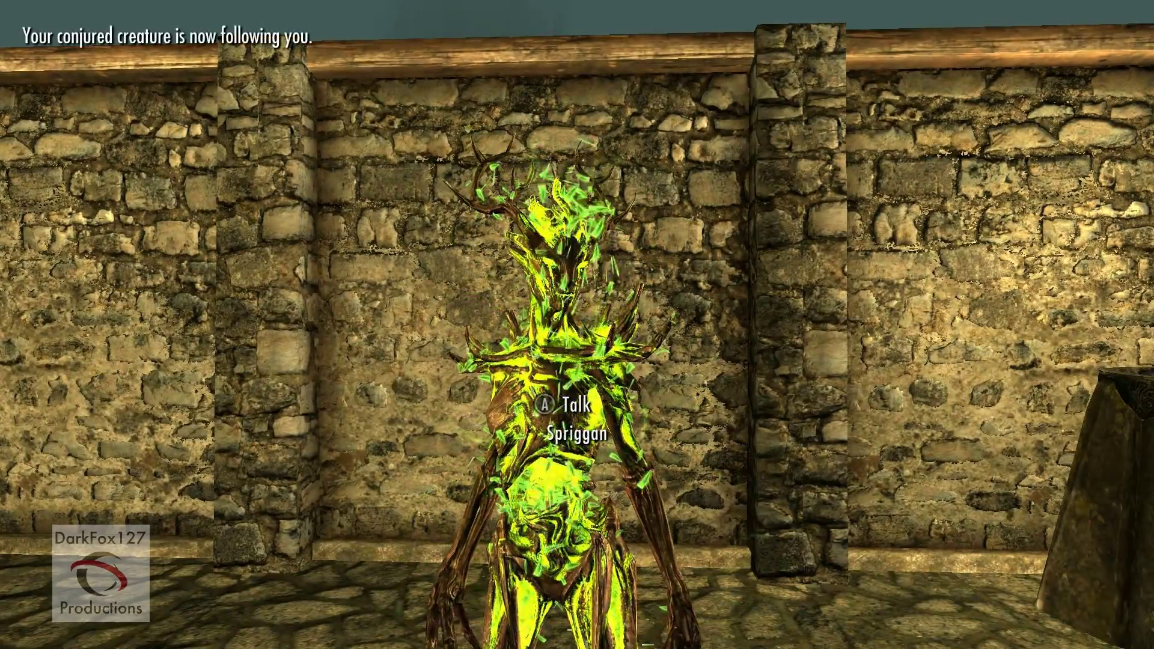
key(s)
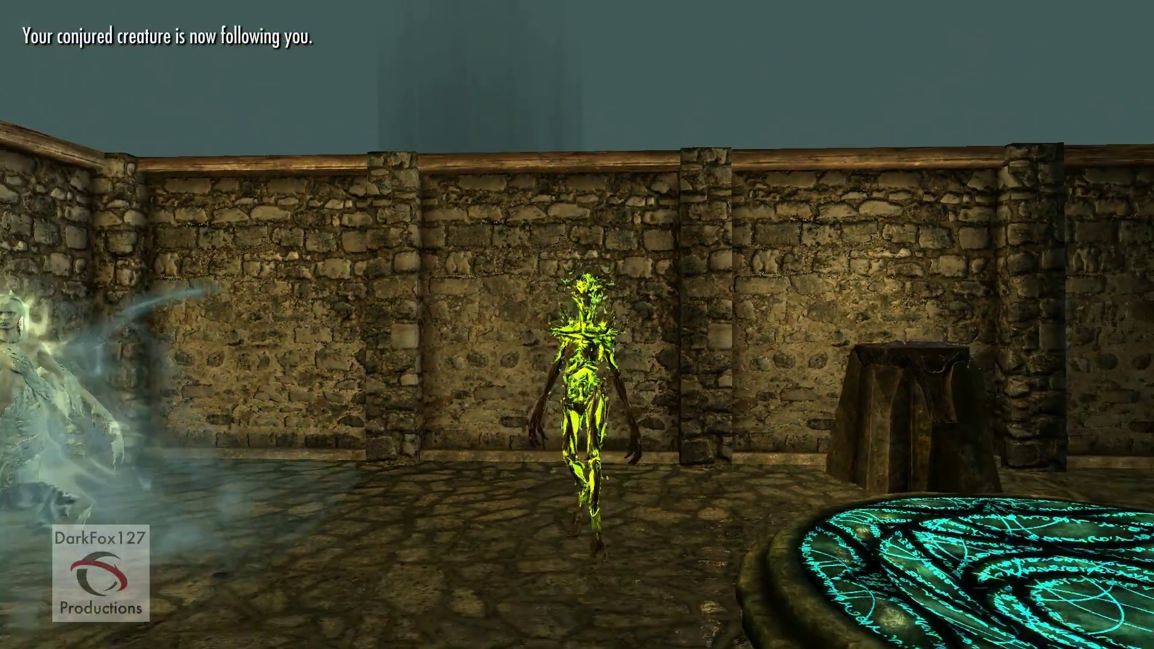
key(w)
key(e)
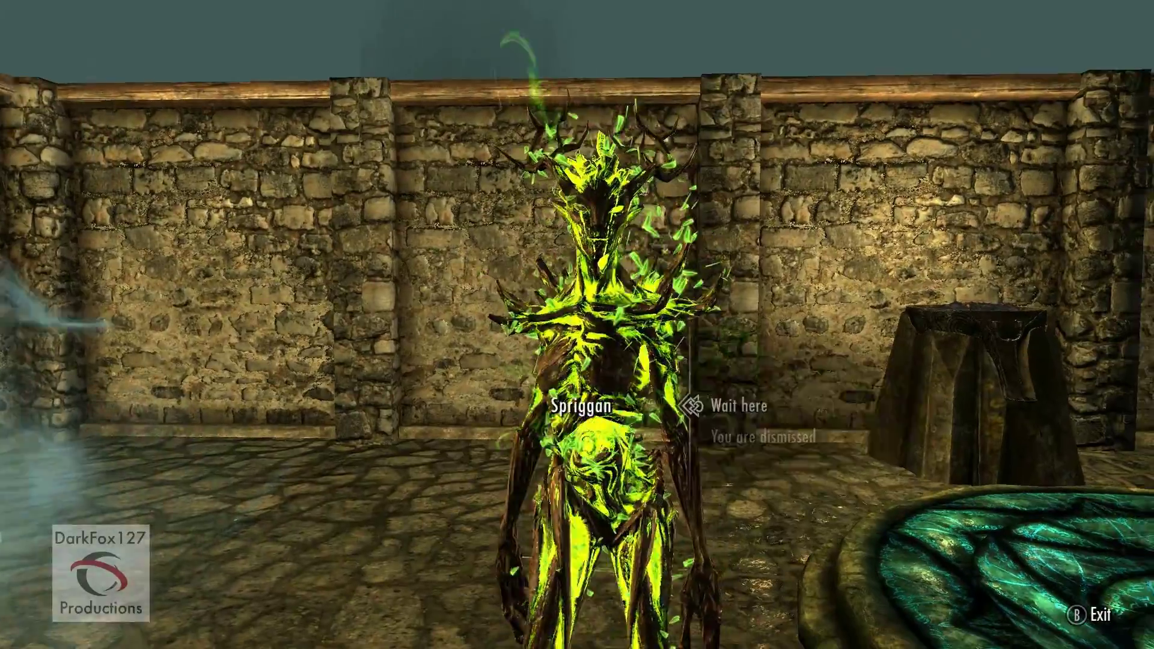
key(s)
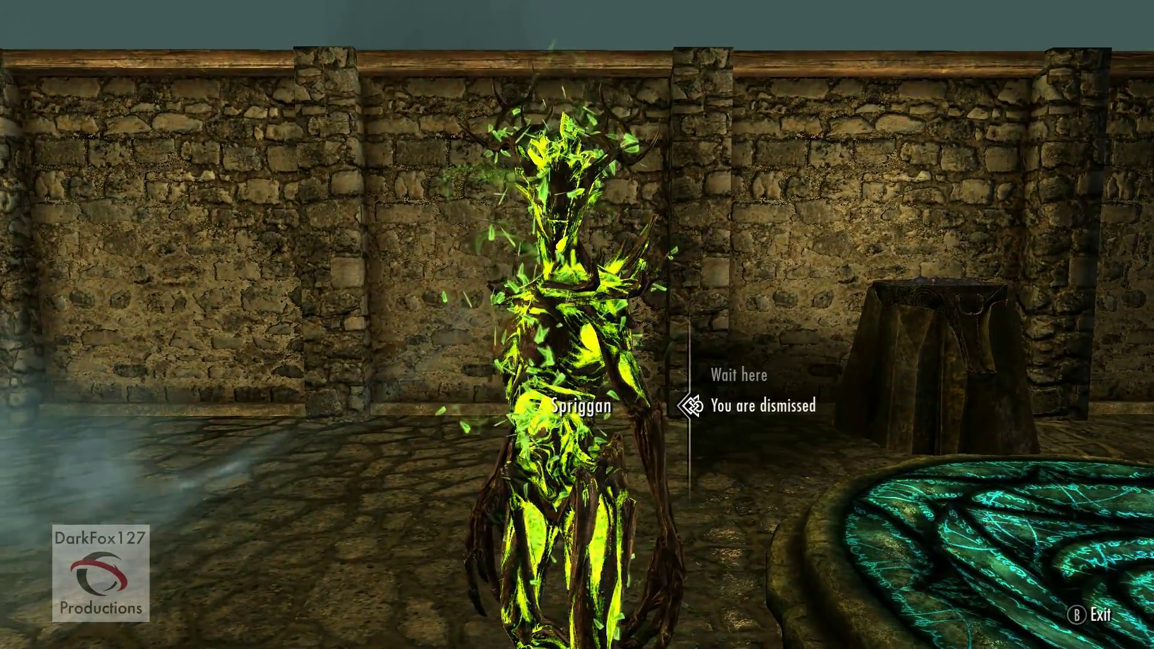
key(e)
key(s)
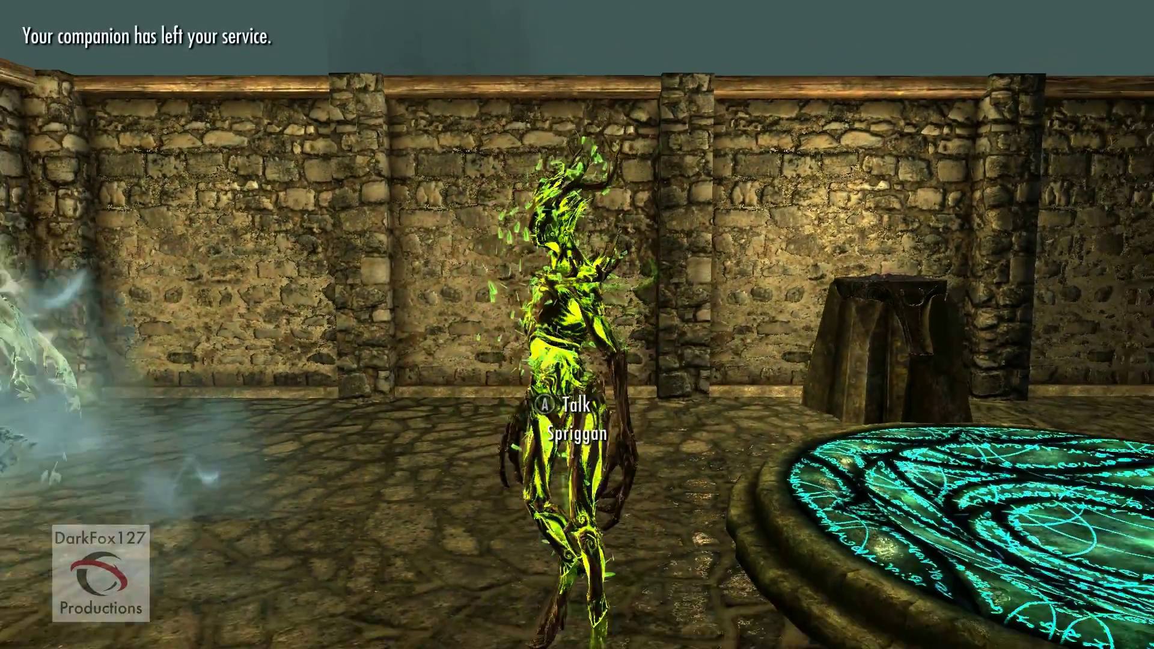